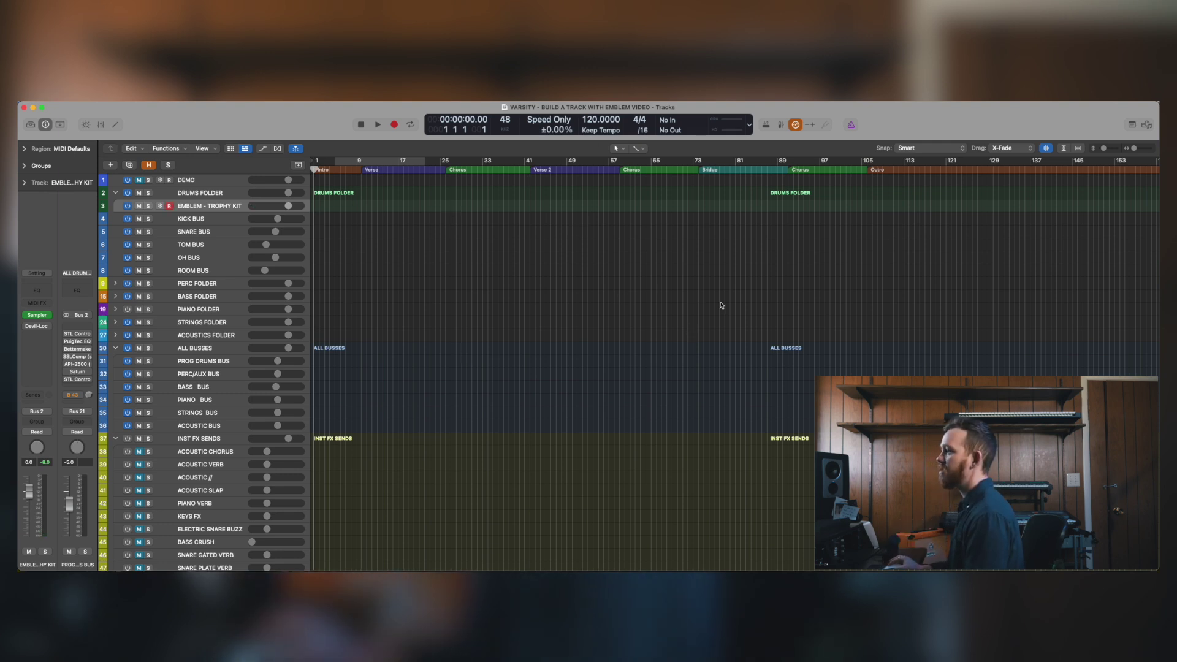
Set the project's time signature to 3/4 and its tempo to 152 BPM, and play the metronome to check it
scroll(196, 472, down, 10)
scroll(206, 343, up, 10)
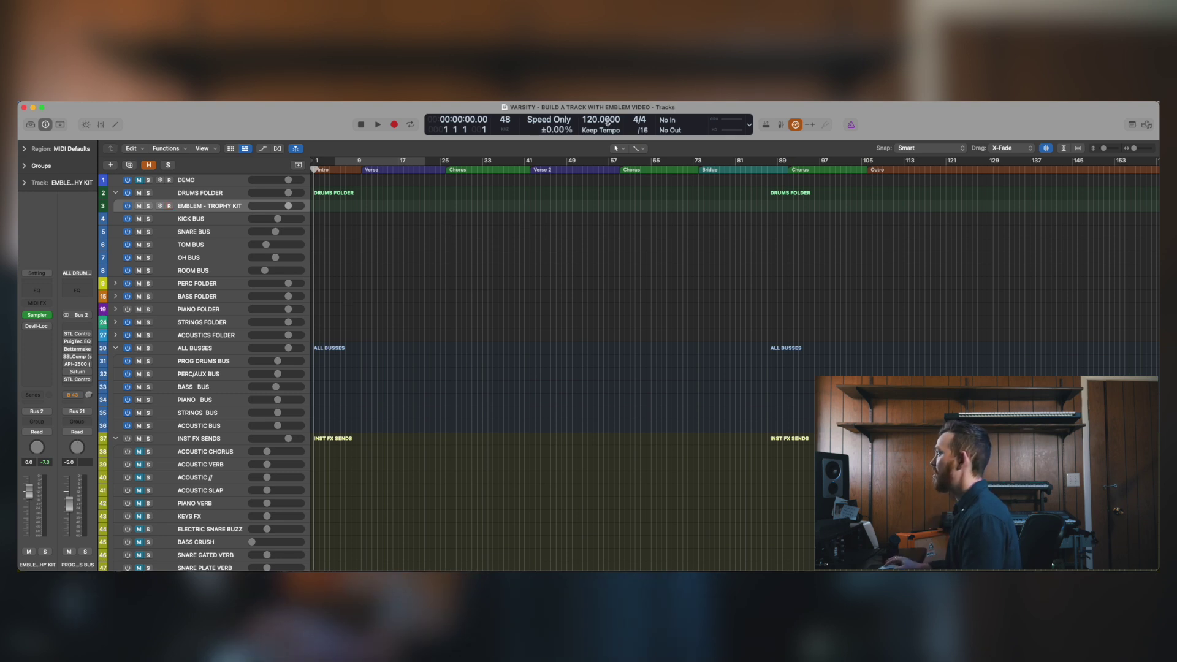
click(639, 120)
click(637, 110)
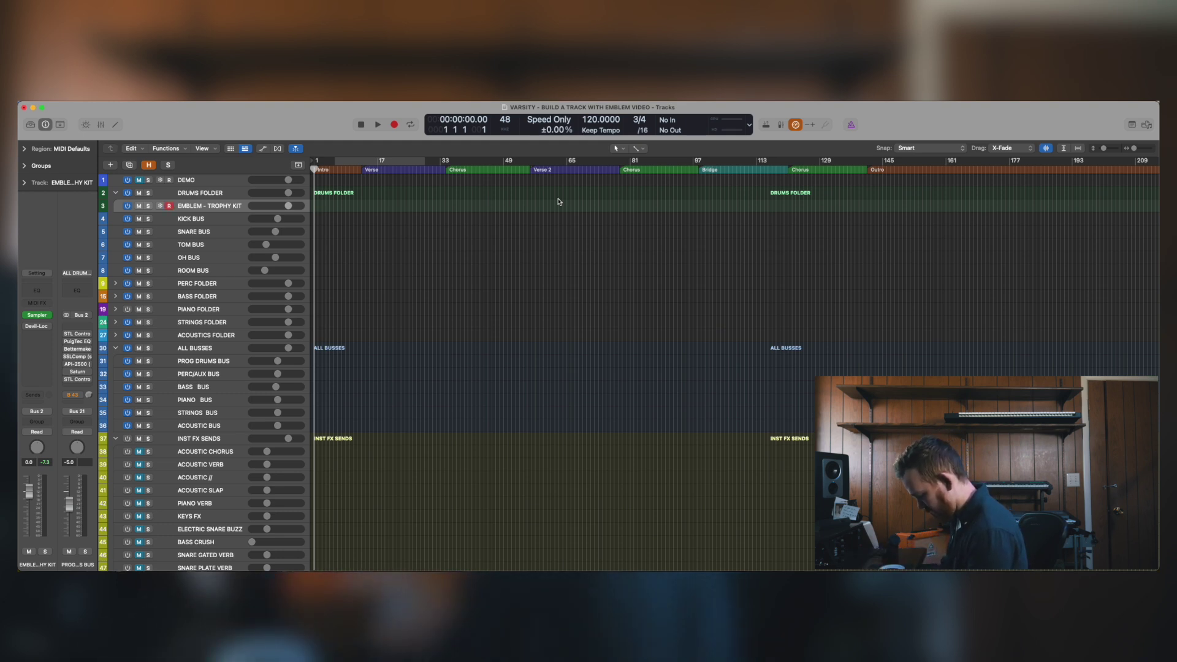
double_click(604, 125)
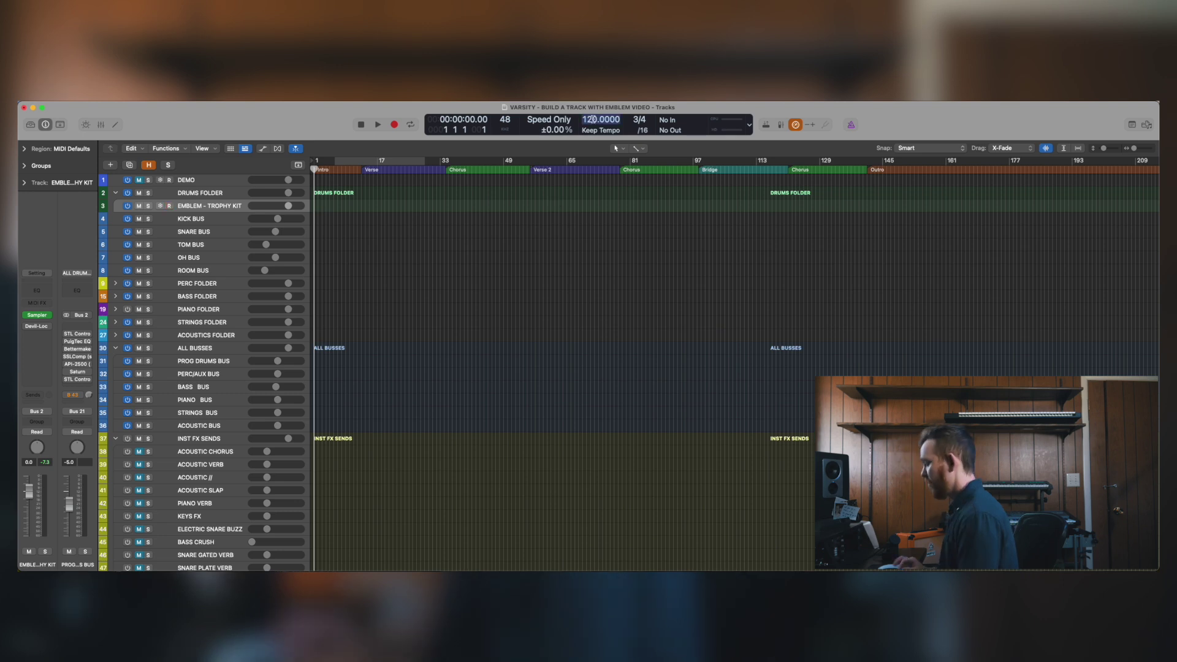
text(152)
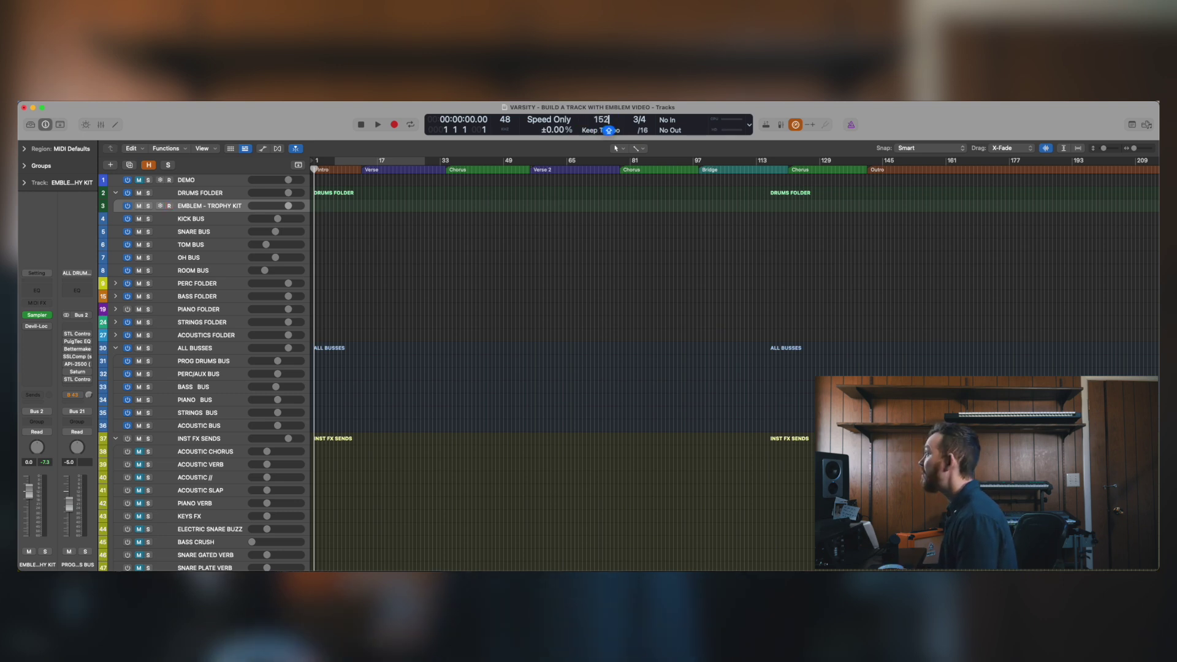
key(space)
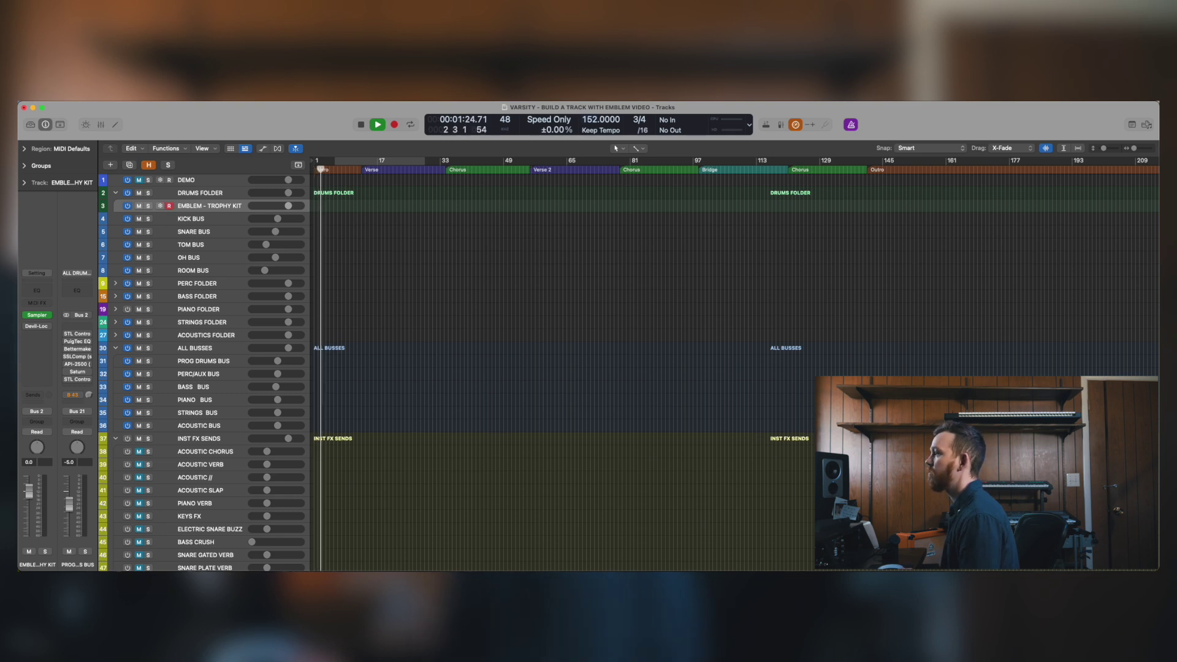
key(space)
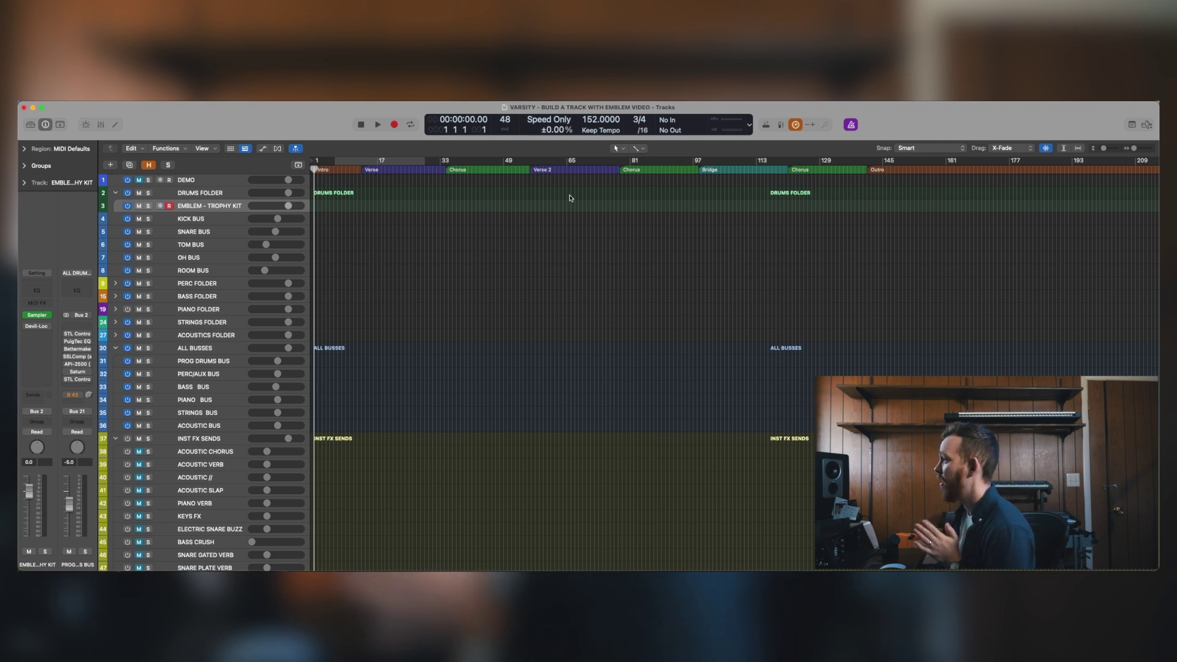
Record a MIDI drum part on the EMBLEM - TROPHY KIT track up to about bar 19 and briefly play its start
key(r)
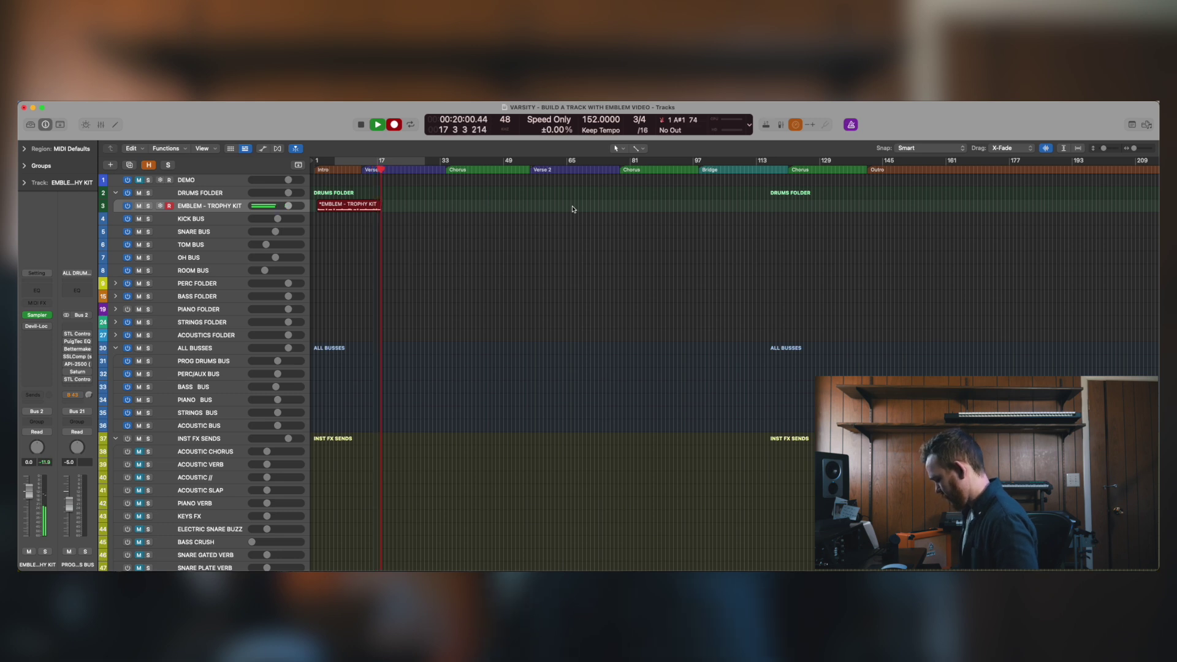
key(space)
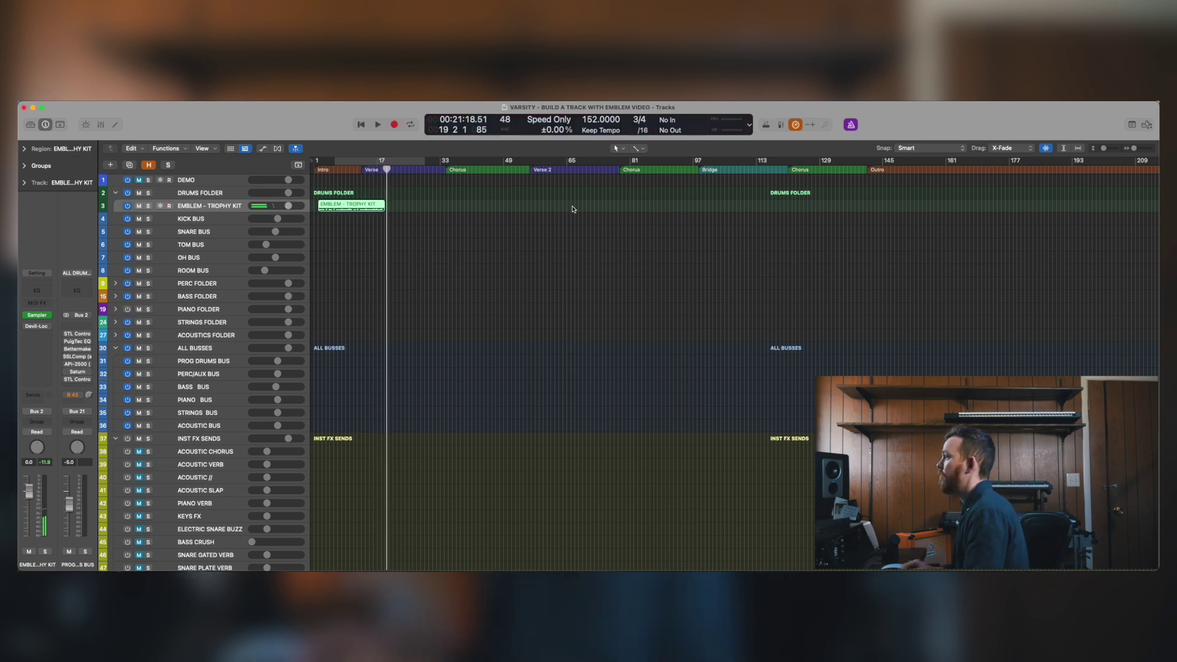
key(Return)
key(super+Down)
key(super+Down)
key(super+Down)
key(super+Right)
key(space)
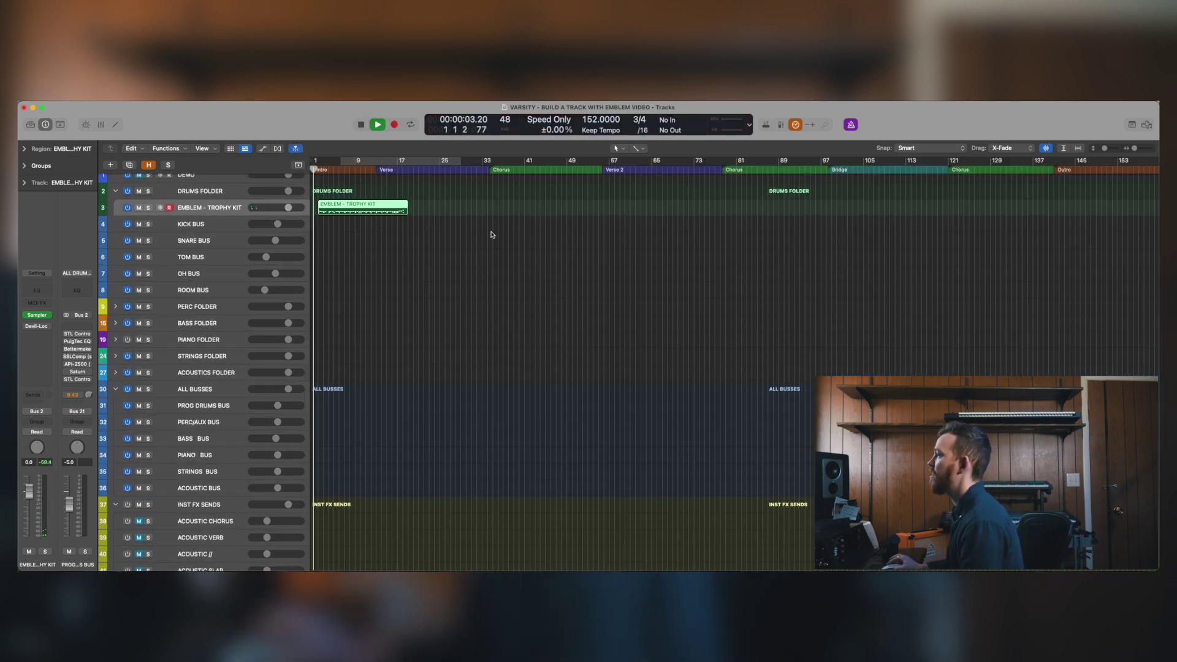
key(space)
Quantize all notes of the recorded drum region to 1/16 notes with the swing set to 0
click(440, 216)
click(385, 208)
key(p)
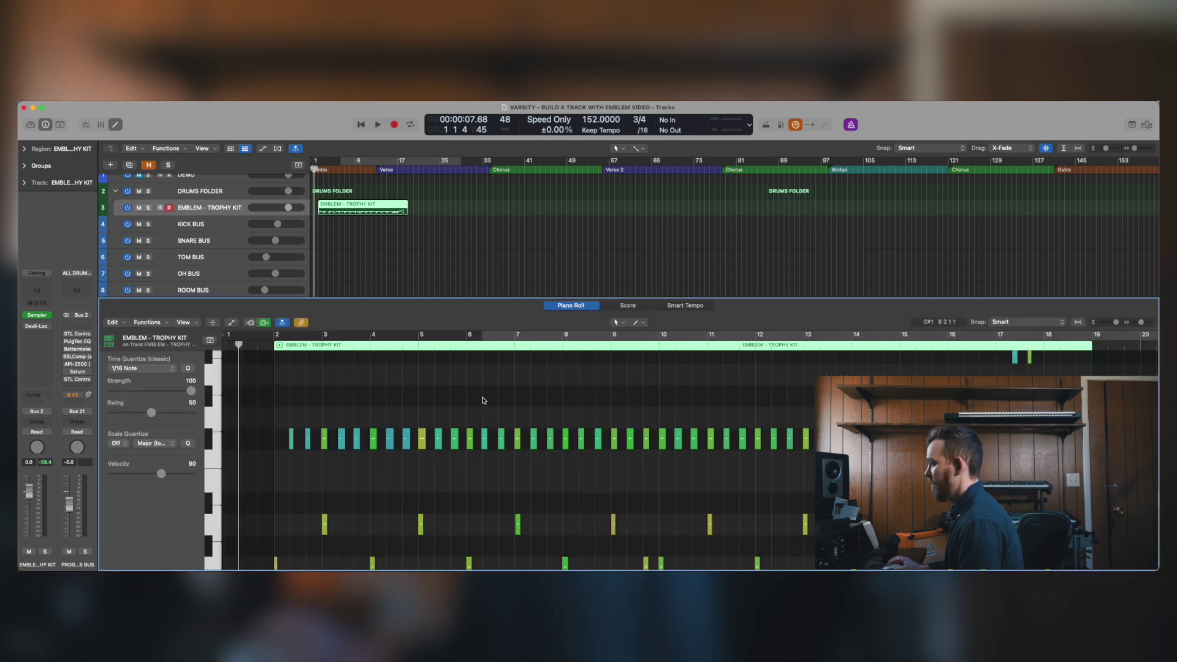
key(super+a)
drag(146, 412, 27, 427)
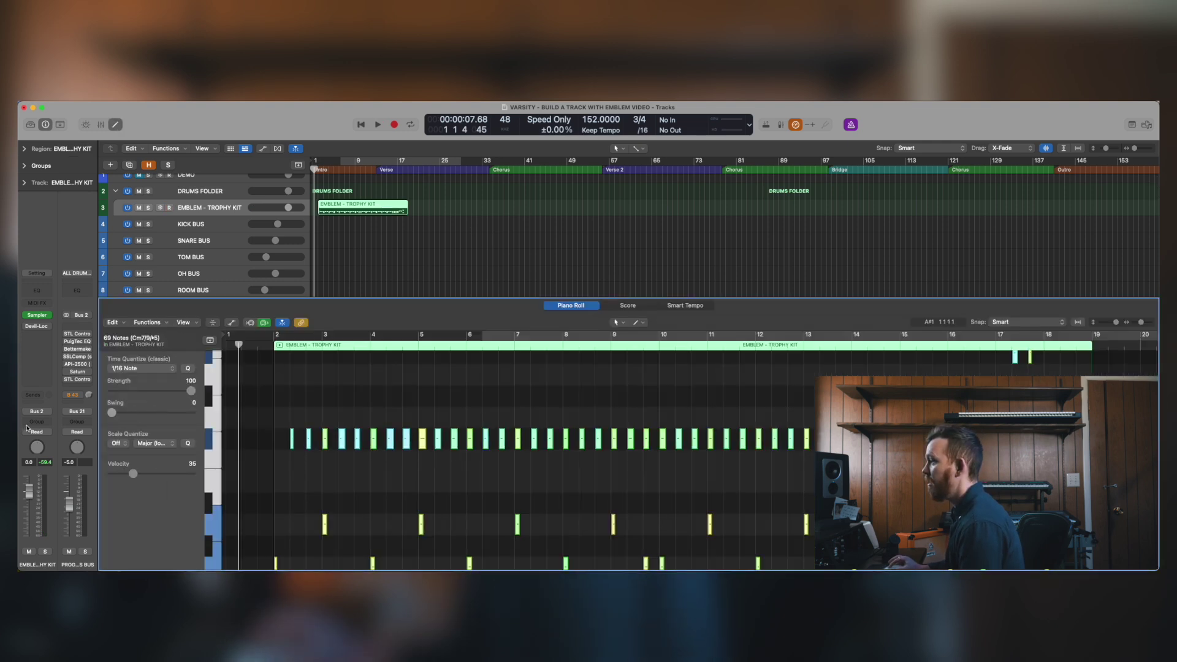
click(530, 278)
key(p)
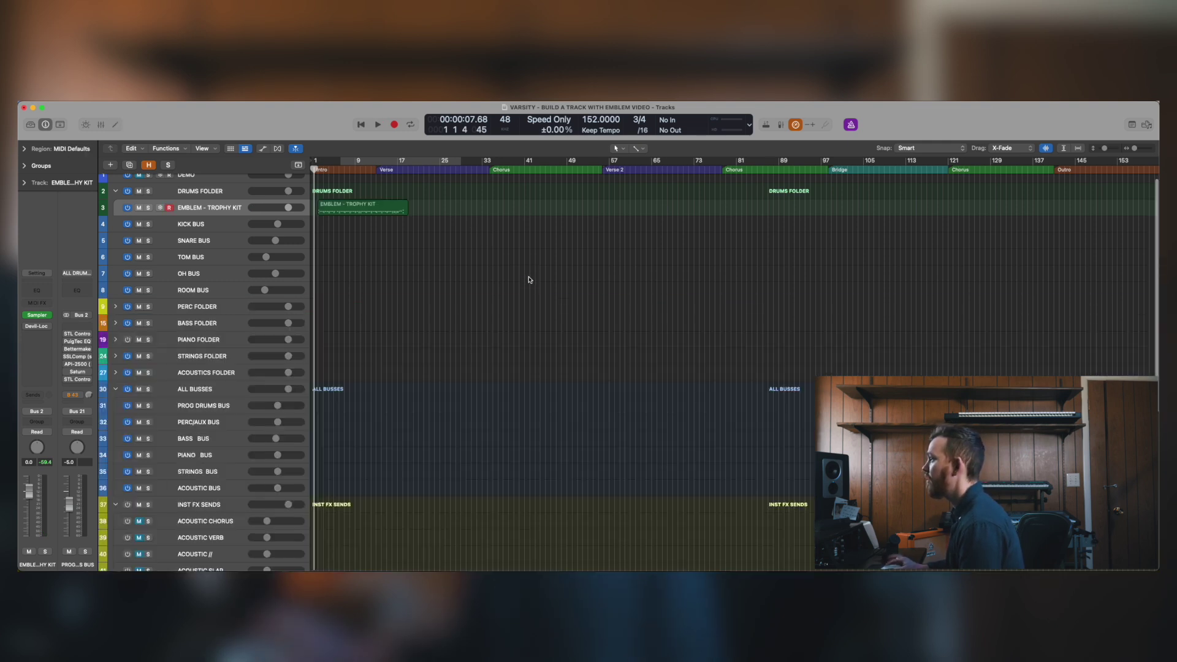
Play back the quantized drum region from the start through about bar 10 with the metronome off
key(space)
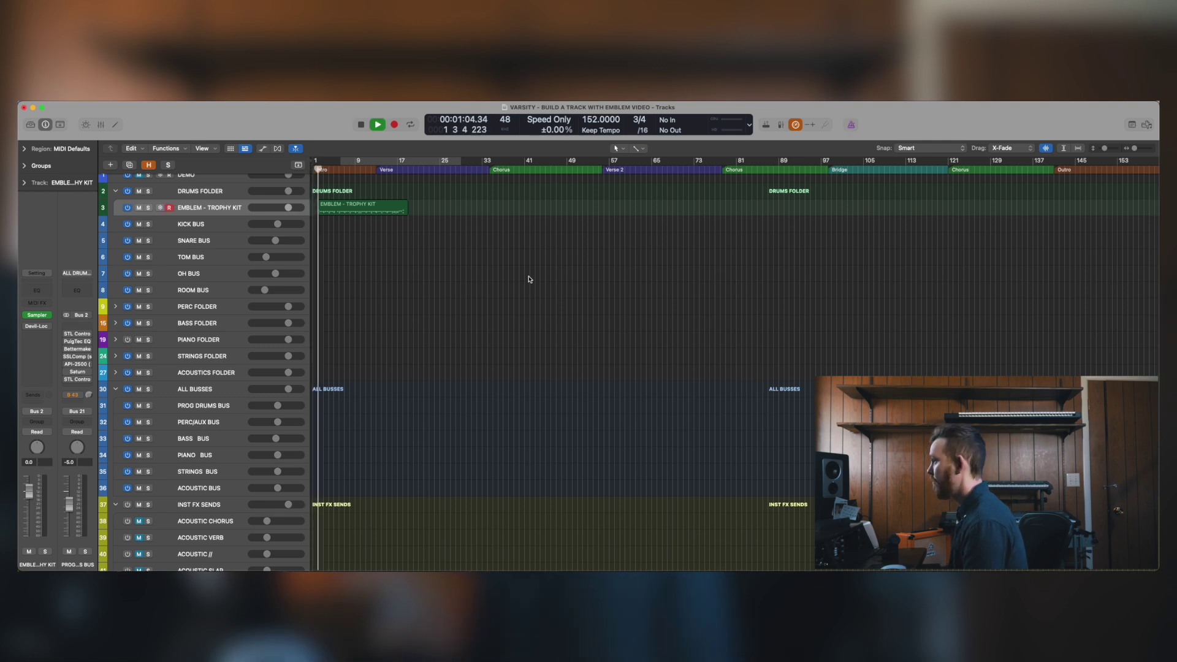
scroll(530, 279, up, 5)
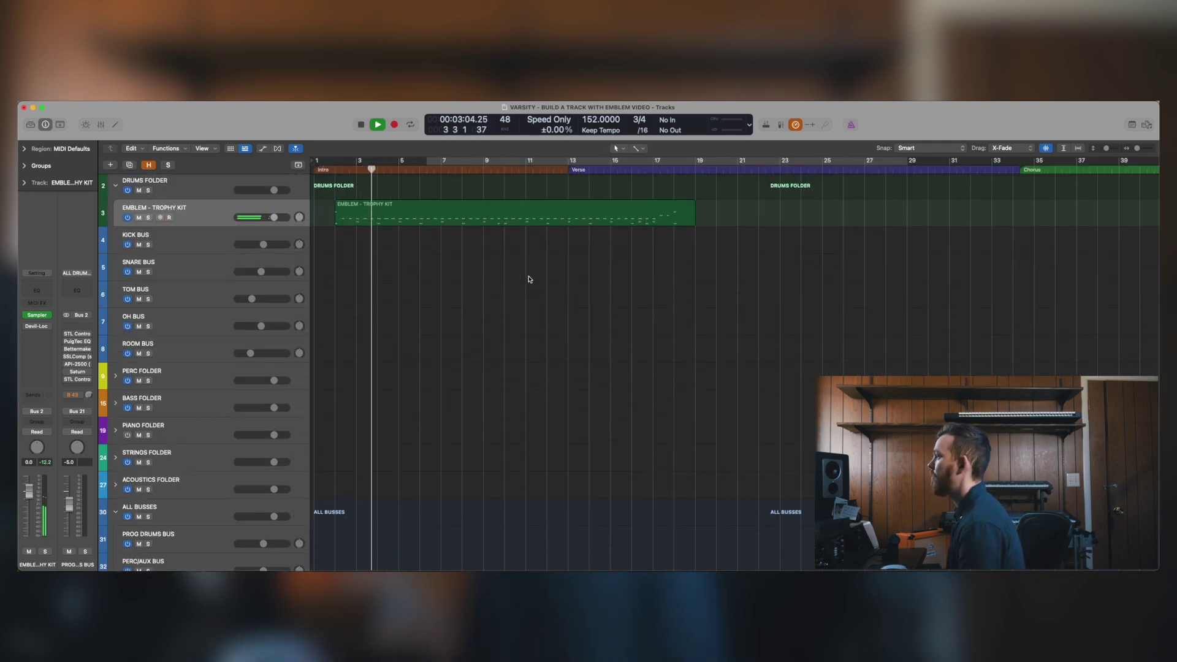
scroll(529, 279, up, 4)
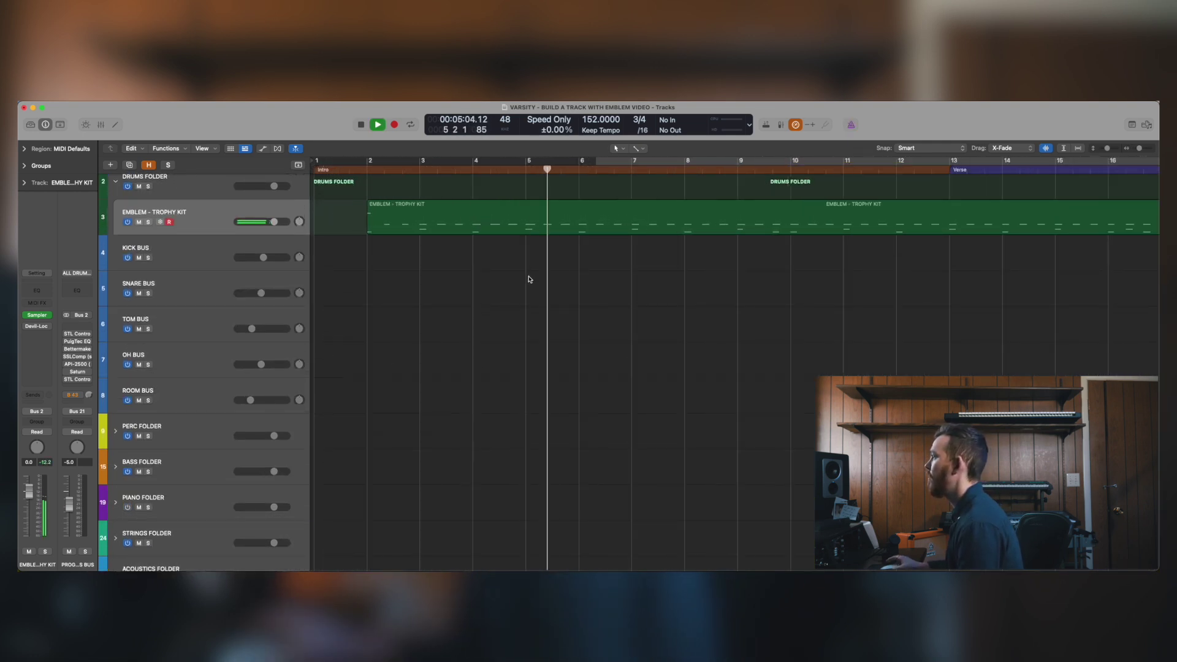
scroll(526, 256, down, 3)
scroll(526, 256, down, 2)
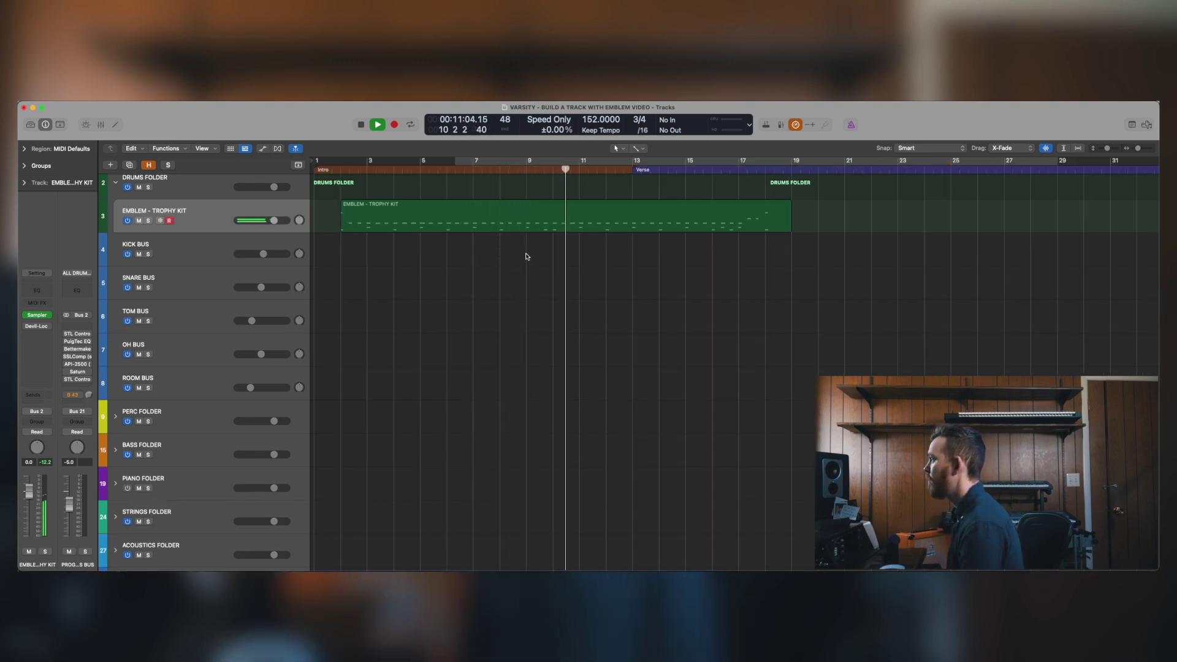
scroll(525, 256, down, 3)
scroll(509, 269, up, 1)
key(space)
Transpose the row of D1 backbeat notes in the drum region down five semitones to A0
click(480, 237)
double_click(480, 237)
scroll(471, 347, down, 4)
click(471, 347)
click(243, 439)
scroll(242, 439, down, 2)
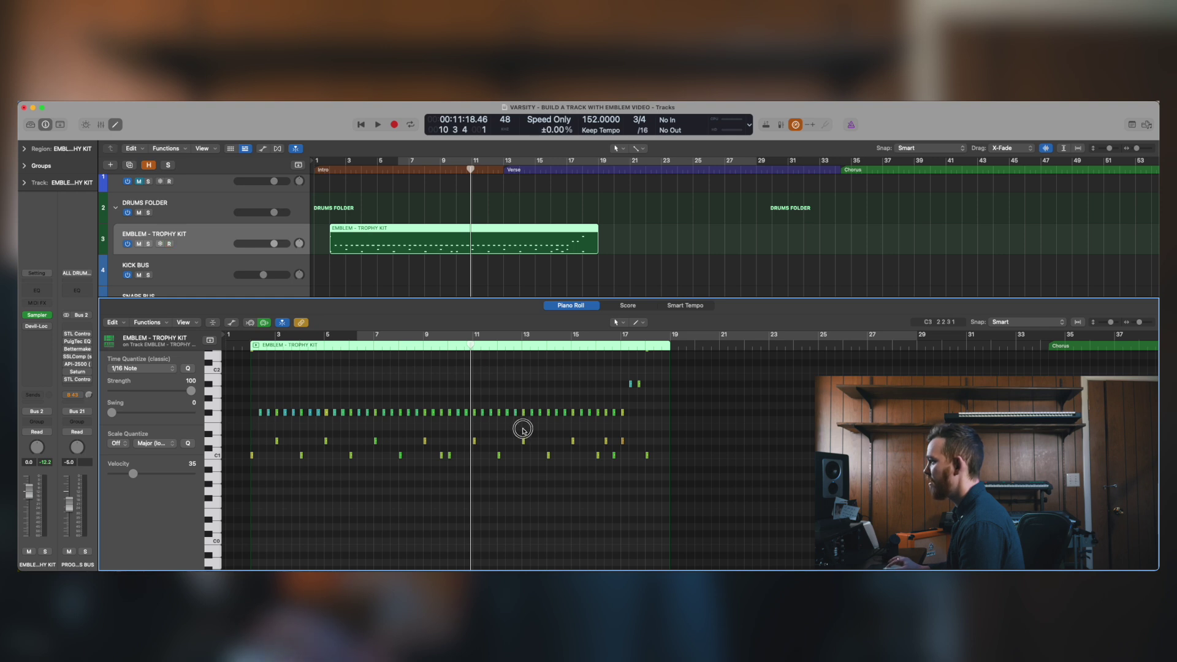
drag(653, 431, 247, 446)
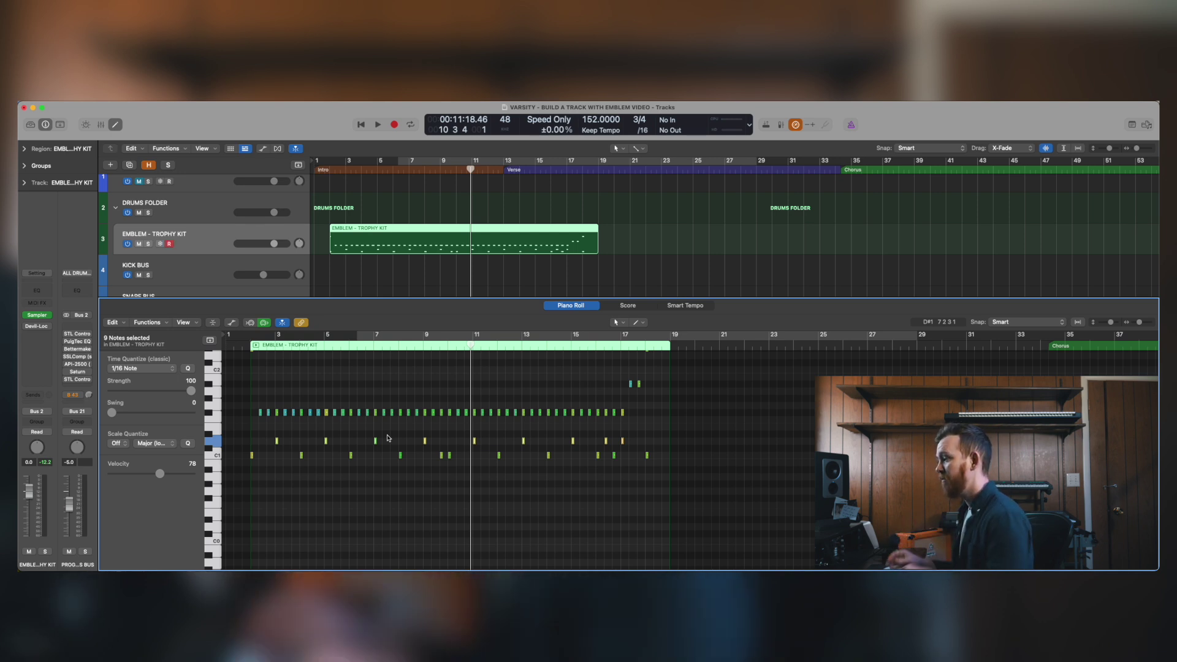
key(alt+Down)
key(alt+Down)
key(alt+Down)
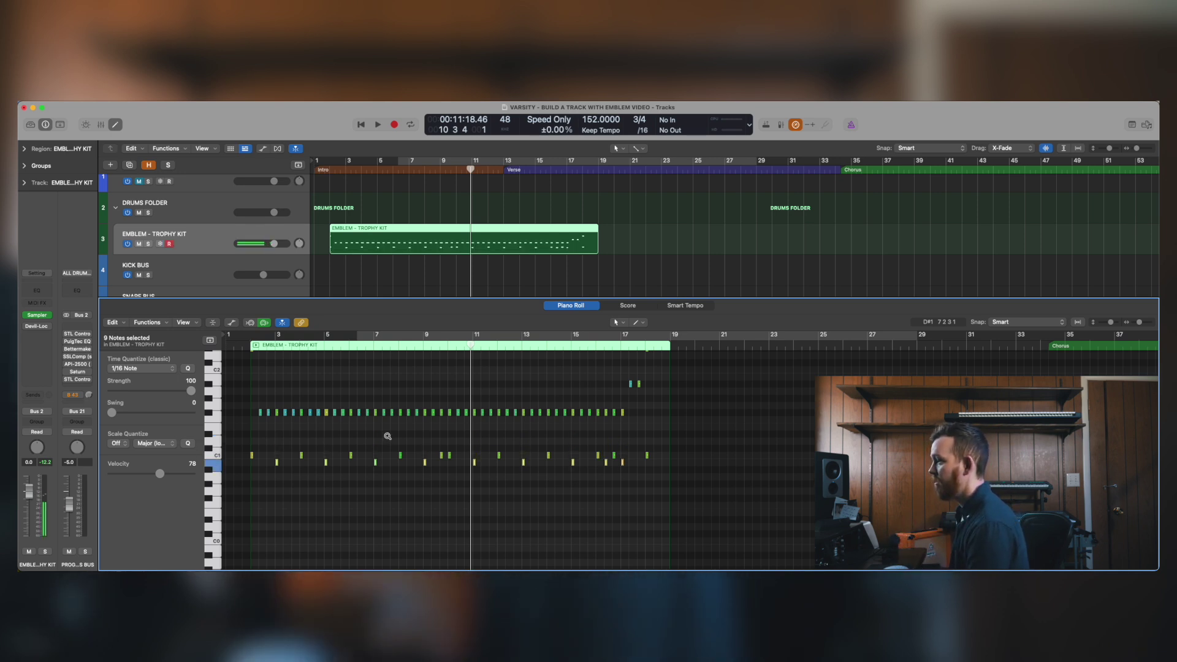
key(alt+Down)
key(alt+Down)
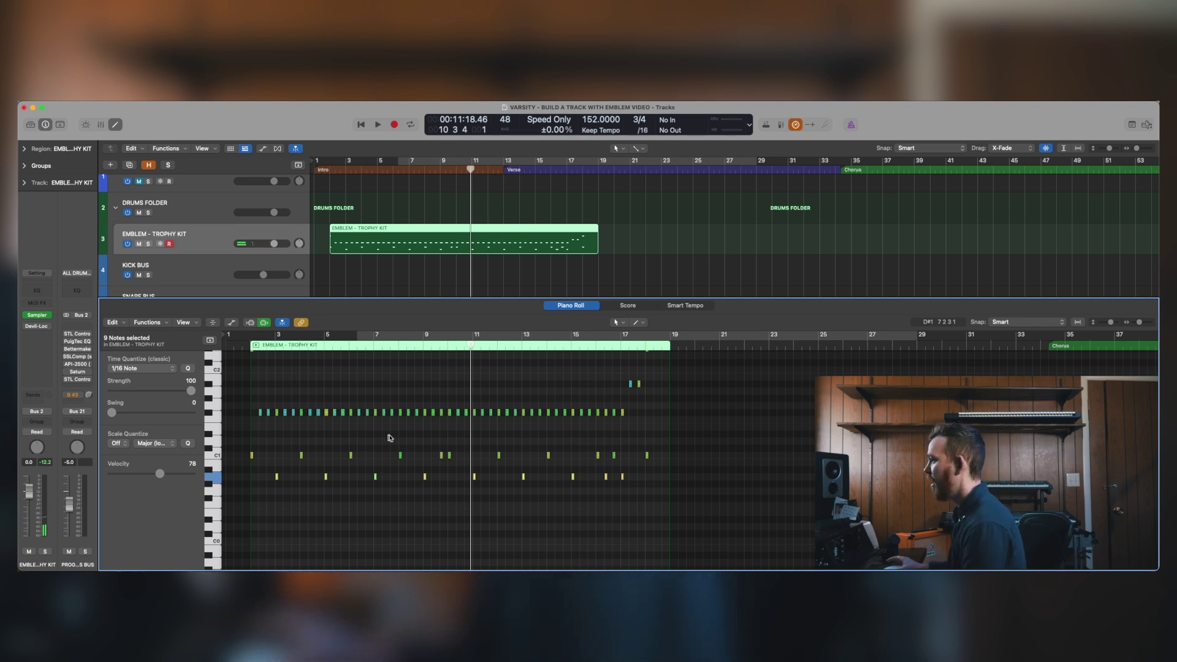
Set the velocity of all the A0 backbeat notes to 14
click(392, 455)
key(super+Up)
key(super+Up)
key(super+Left)
key(super+Left)
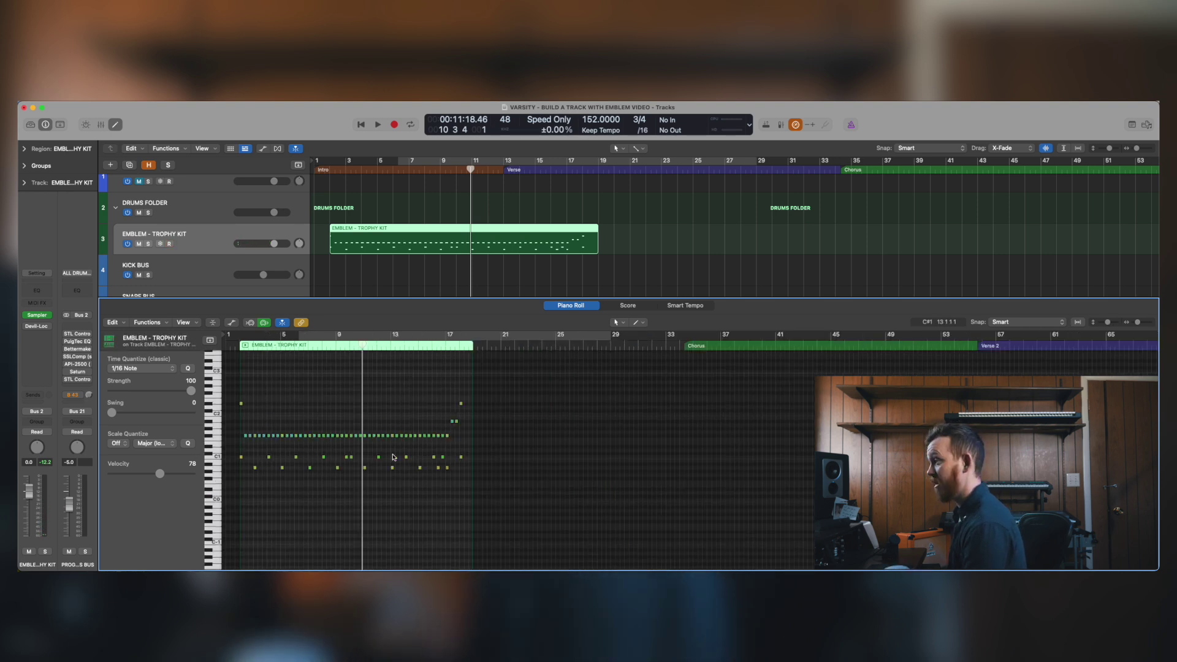
key(super+Down)
key(super+Down)
key(super+Right)
key(super+Right)
scroll(349, 468, left, 5)
key(super+Up)
key(super+Up)
key(super+Left)
key(super+Left)
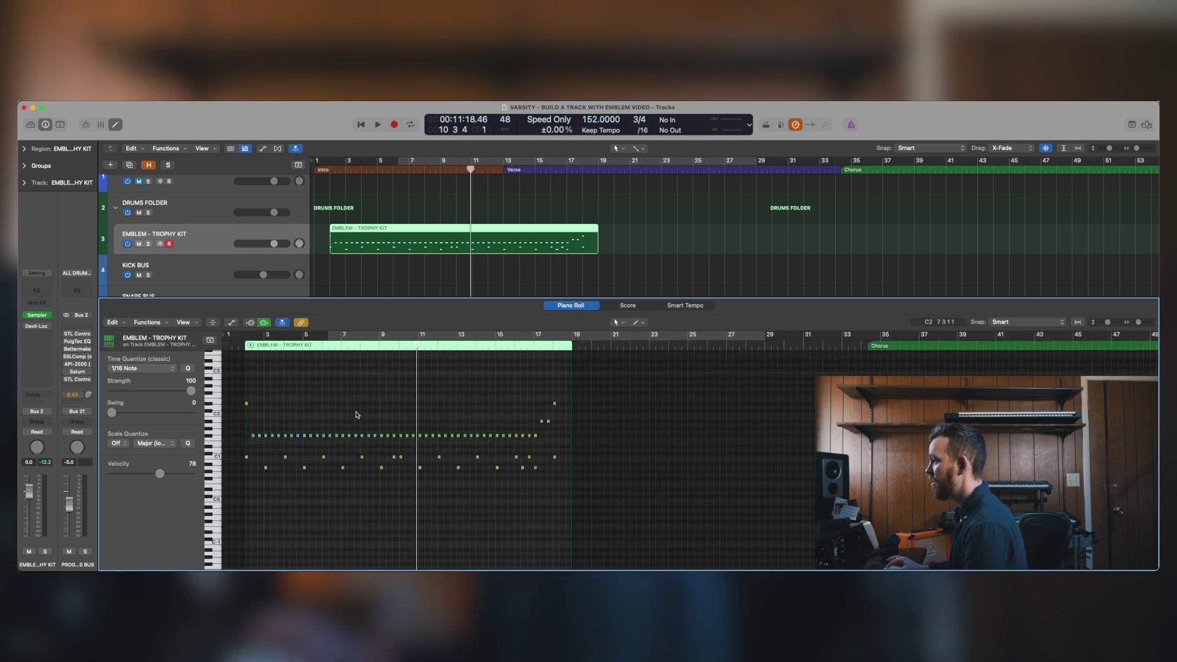
key(Return)
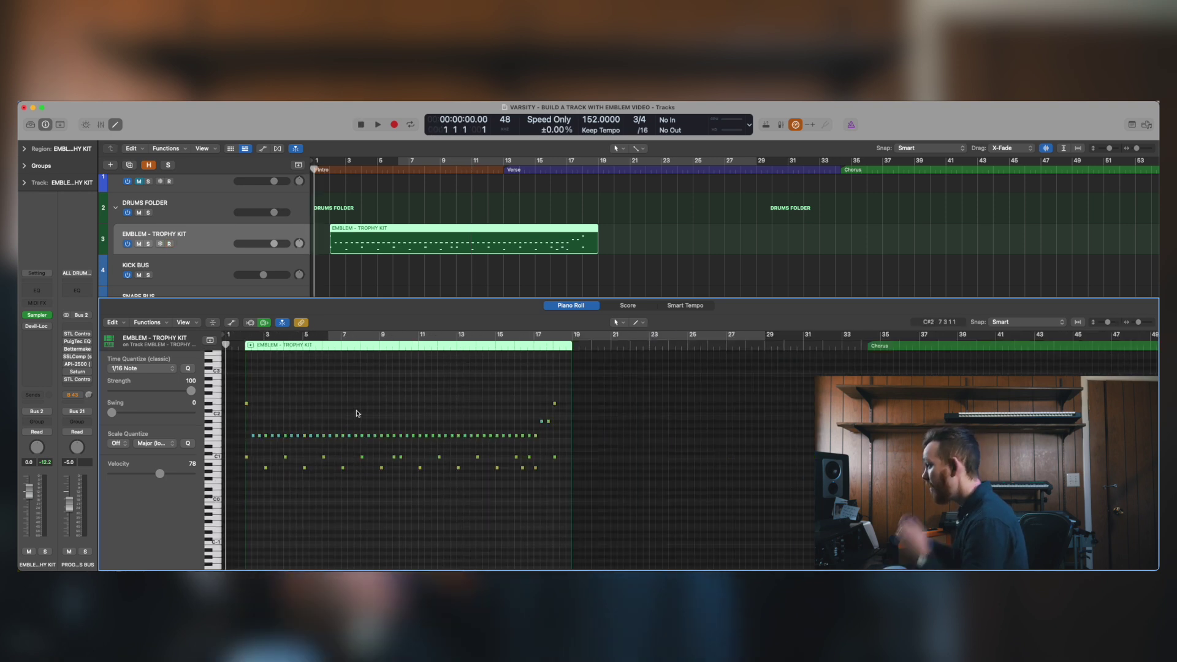
drag(257, 467, 593, 474)
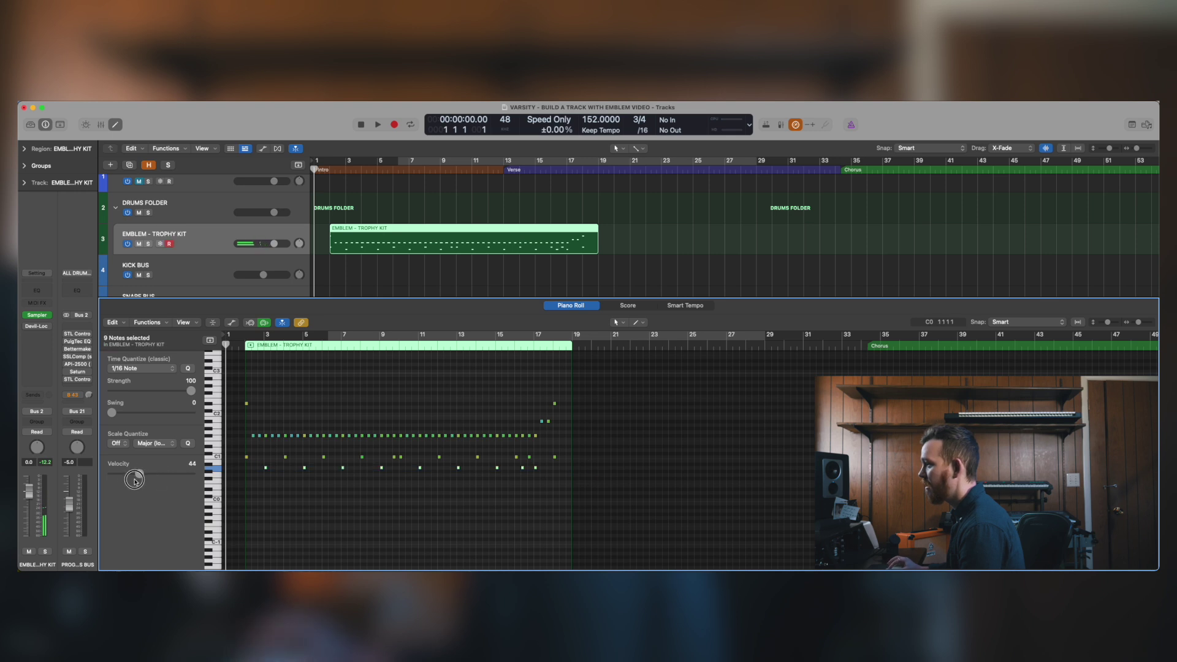
drag(120, 485, 119, 486)
Play the drum region from the start to hear the softened backbeat notes, and close the Piano Roll
key(space)
key(super+Down)
key(super+Down)
key(super+Down)
key(super+Right)
key(super+Right)
key(super+Right)
key(super+Right)
key(super+Up)
key(super+Up)
key(super+Up)
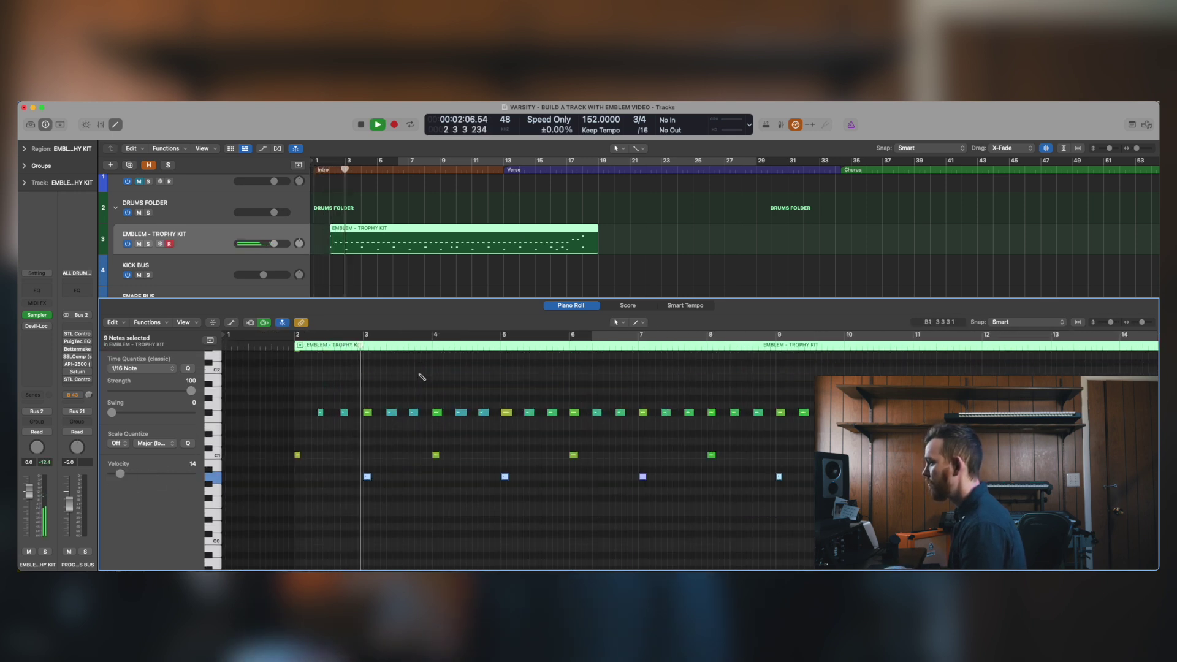
key(super+Left)
key(super+Left)
key(space)
drag(278, 464, 812, 506)
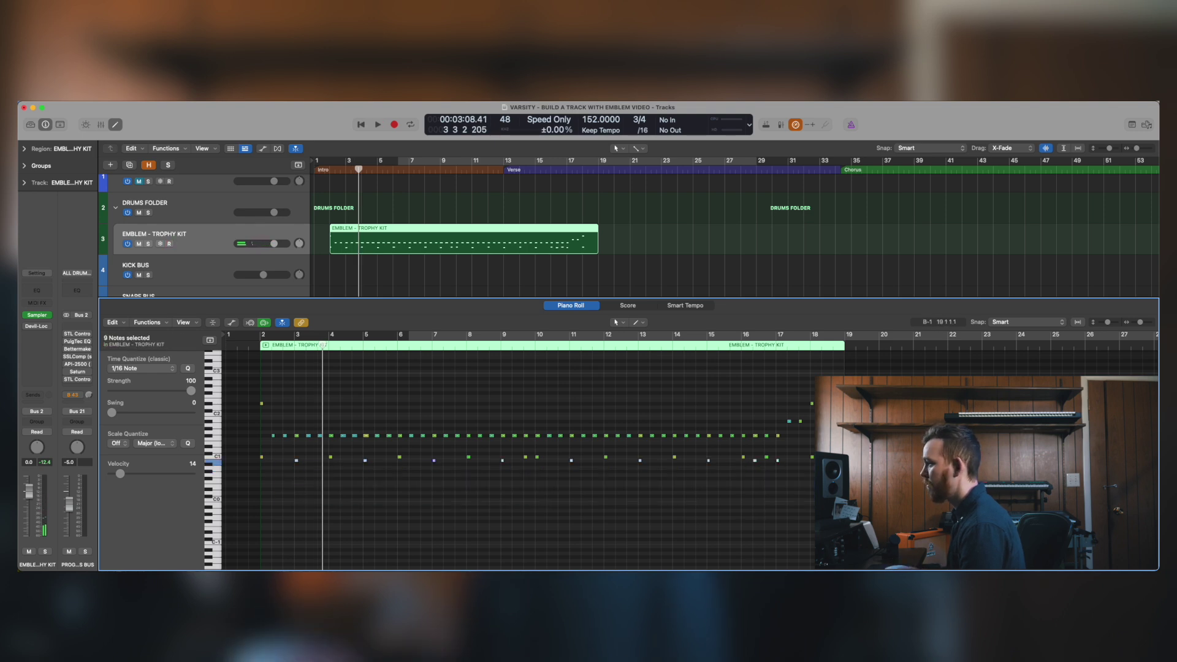
click(580, 306)
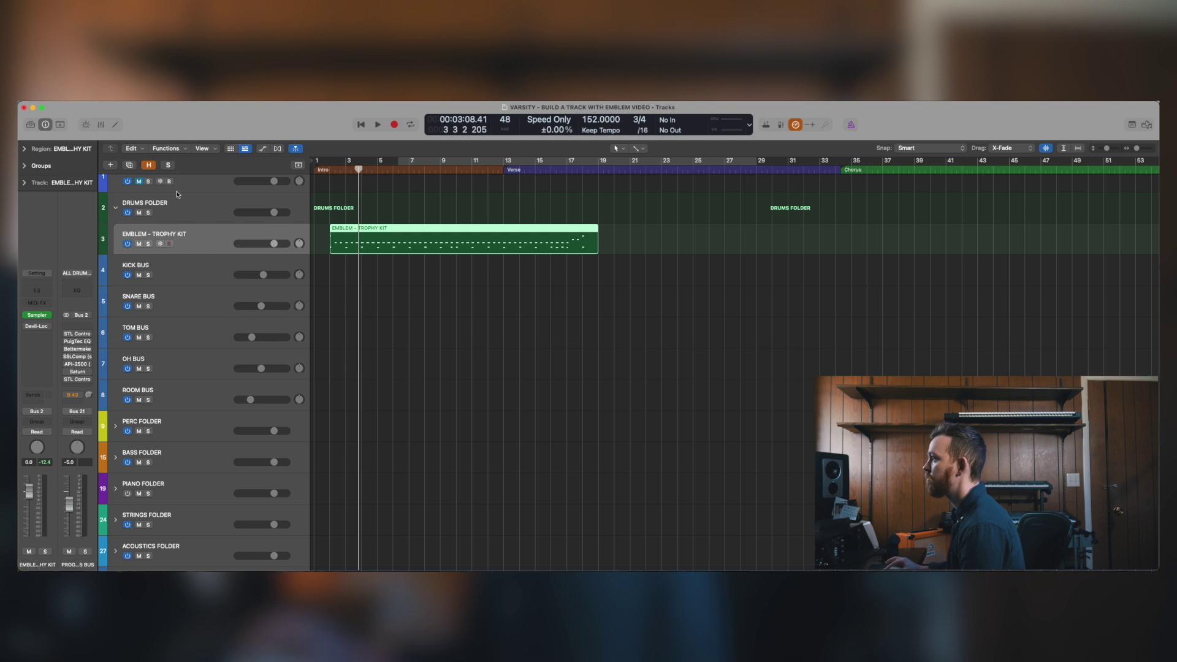
Duplicate the EMBLEM - TROPHY KIT track with its settings and copy the drum region onto the new track
click(129, 165)
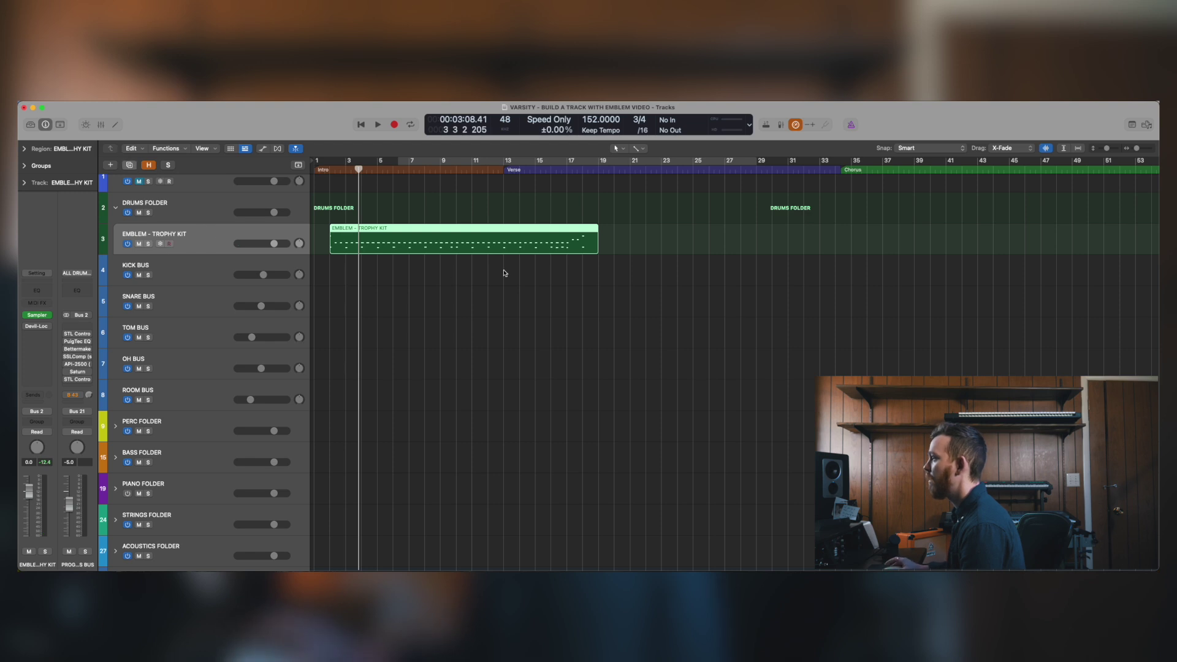
click(452, 254)
drag(452, 255, 476, 284)
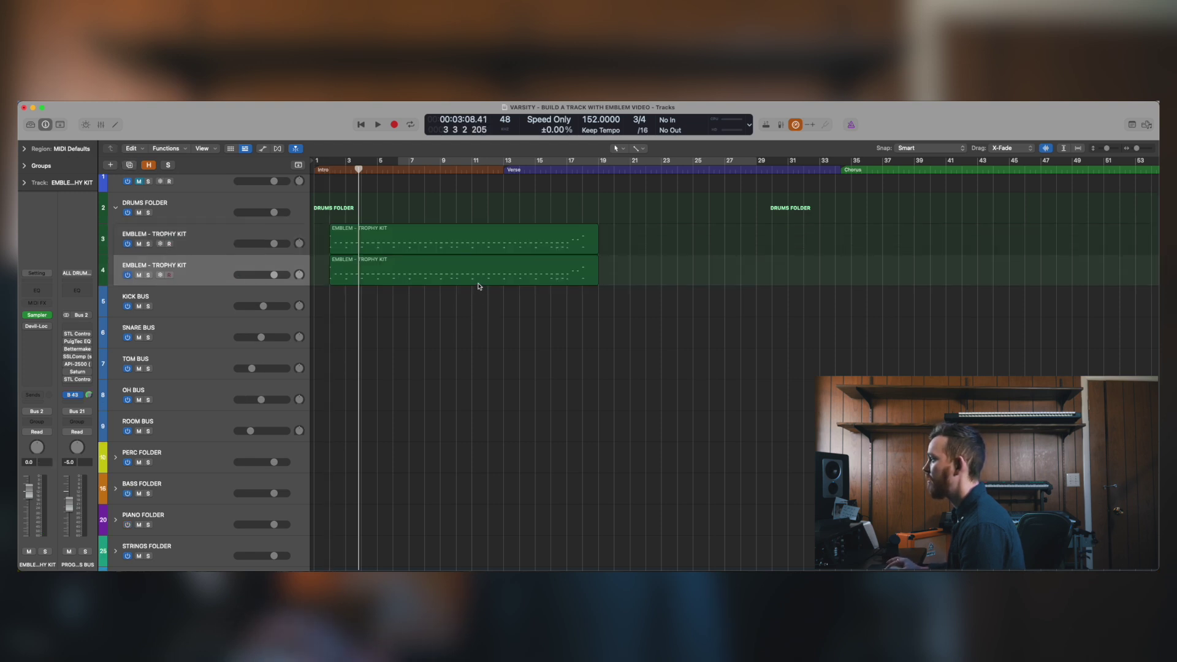
Keep only the A0 notes in the duplicate track's region and delete those notes from the original region
double_click(476, 283)
scroll(481, 435, down, 5)
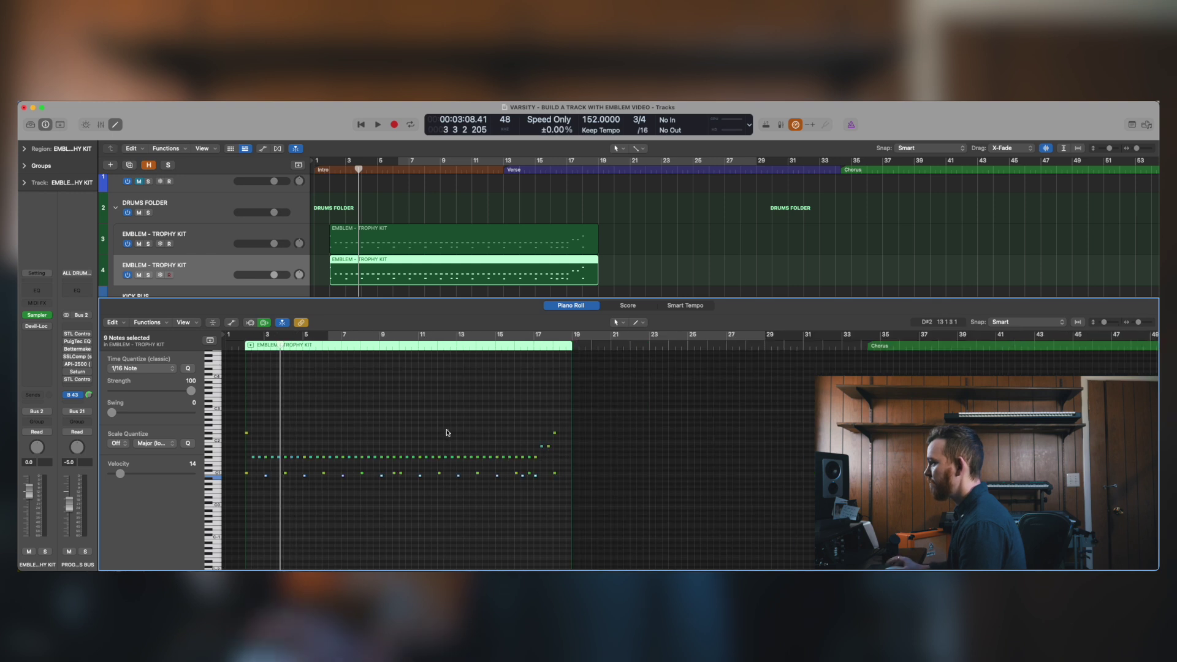
click(550, 410)
drag(550, 410, 600, 464)
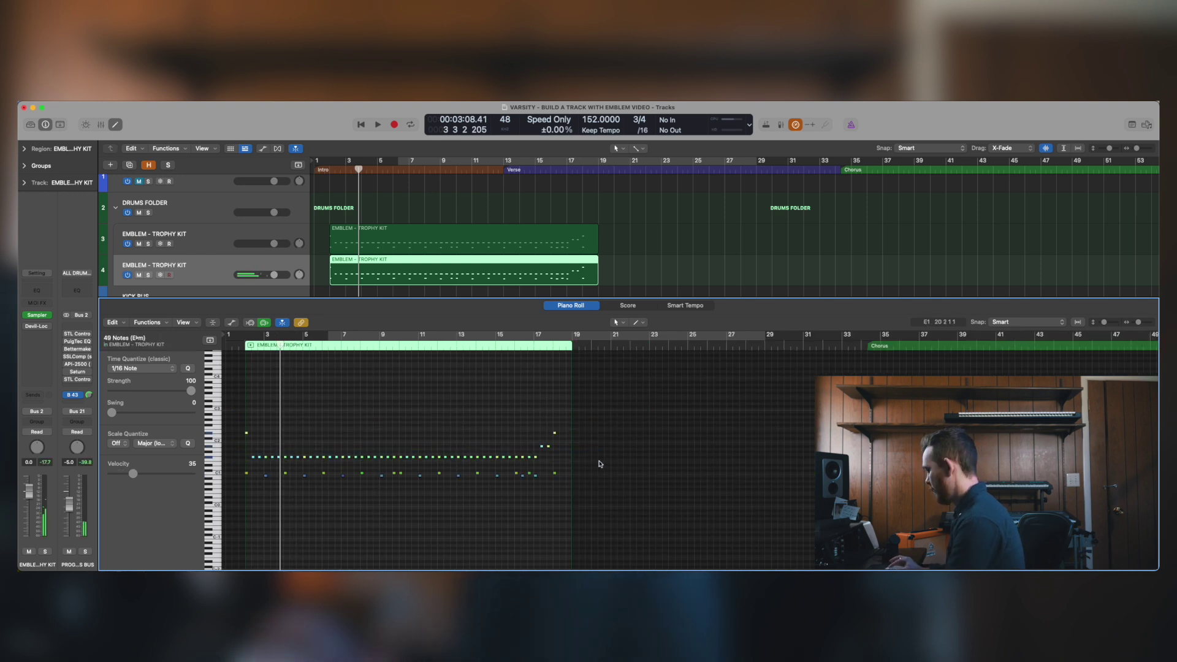
key(Delete)
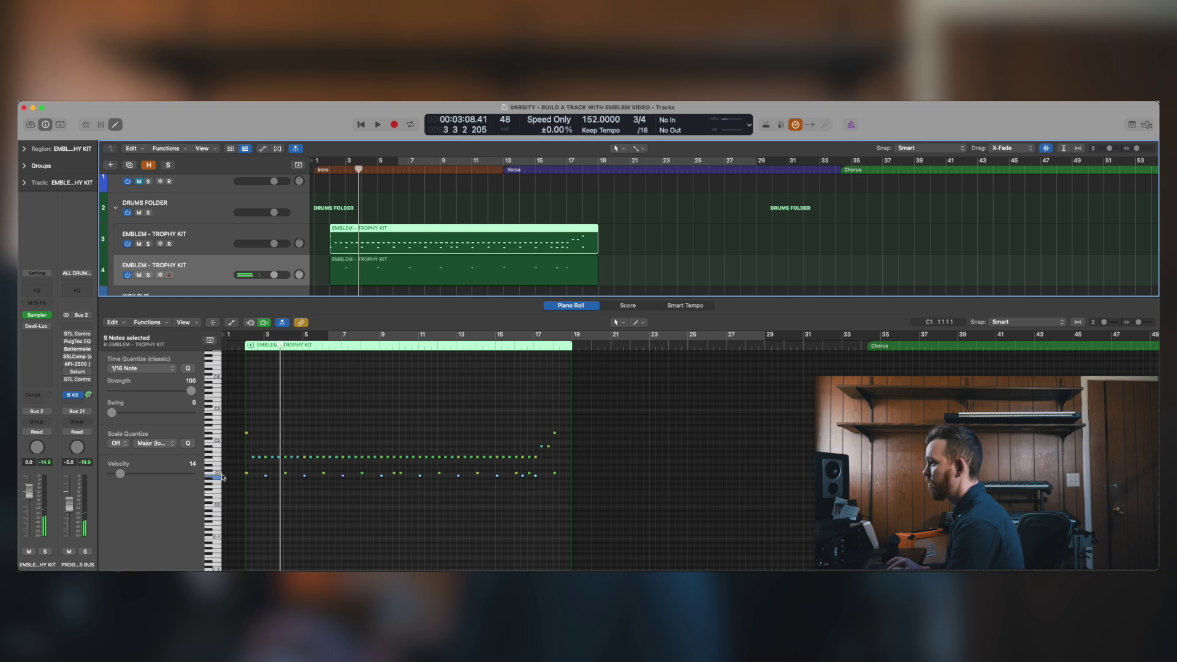
click(220, 478)
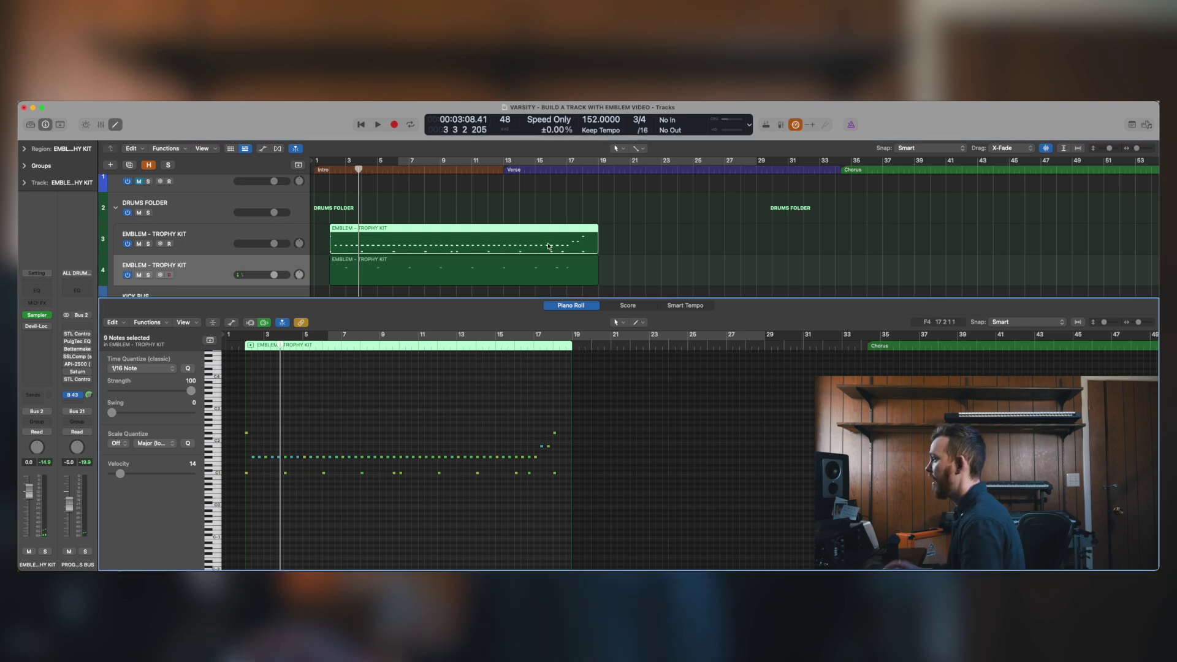
While playing from the start, lower the original kit track's volume slightly and raise the duplicate track's volume to 6.0 dB
key(Return)
key(space)
click(274, 246)
drag(274, 245, 269, 246)
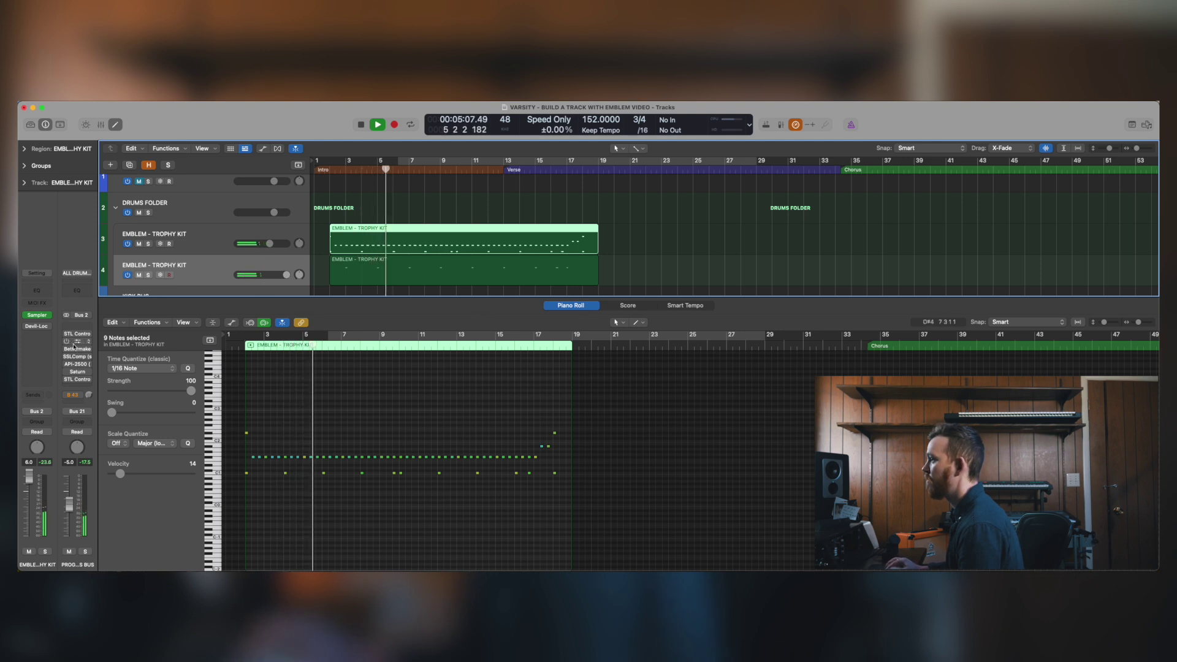
Replace the Devil-Loc effect on the duplicate Trophy Kit track with a Gain plug-in set to +3.7 dB, and close its window
click(46, 326)
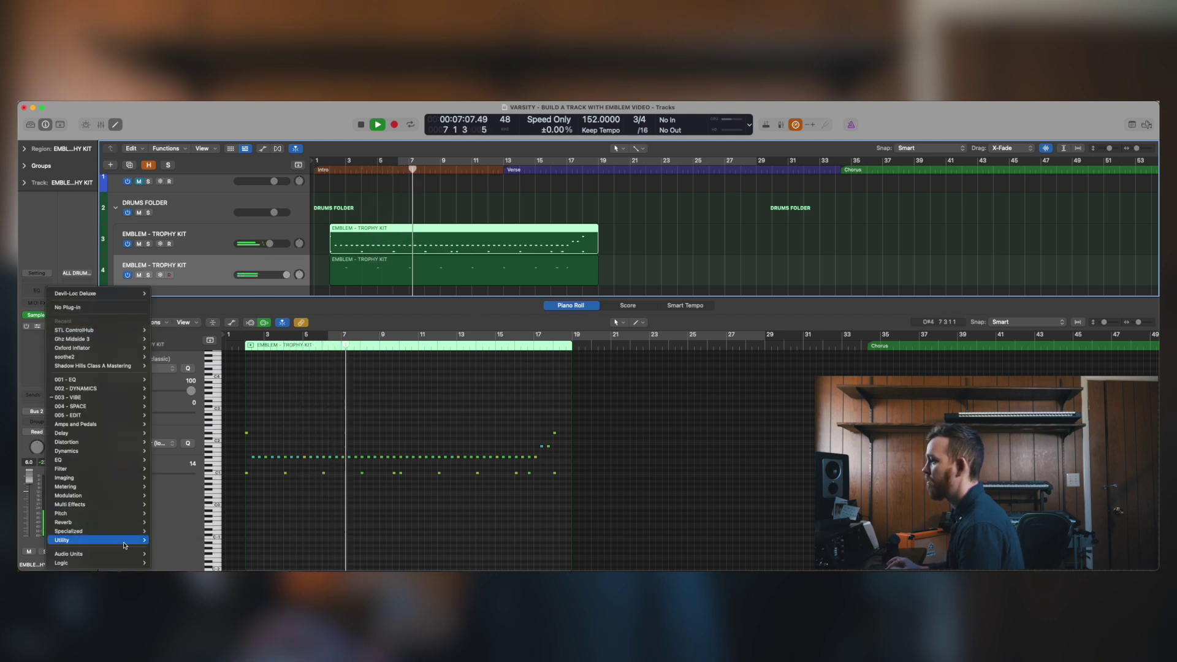
mouse_move(123, 540)
mouse_move(181, 545)
click(220, 546)
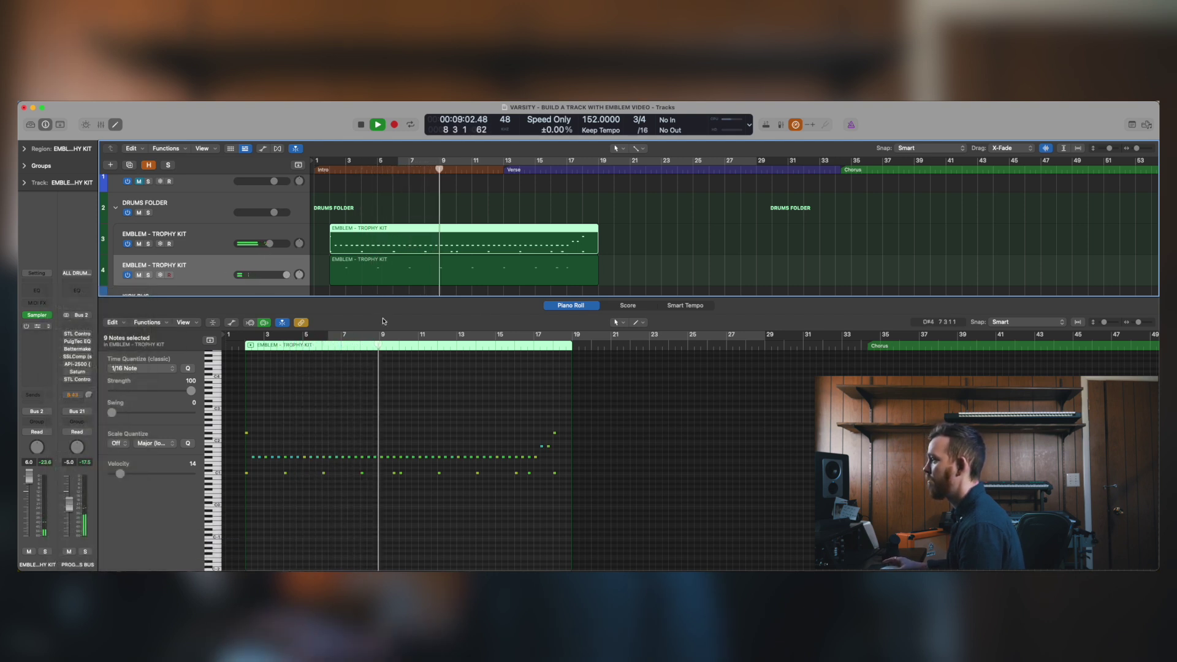
drag(400, 298, 401, 298)
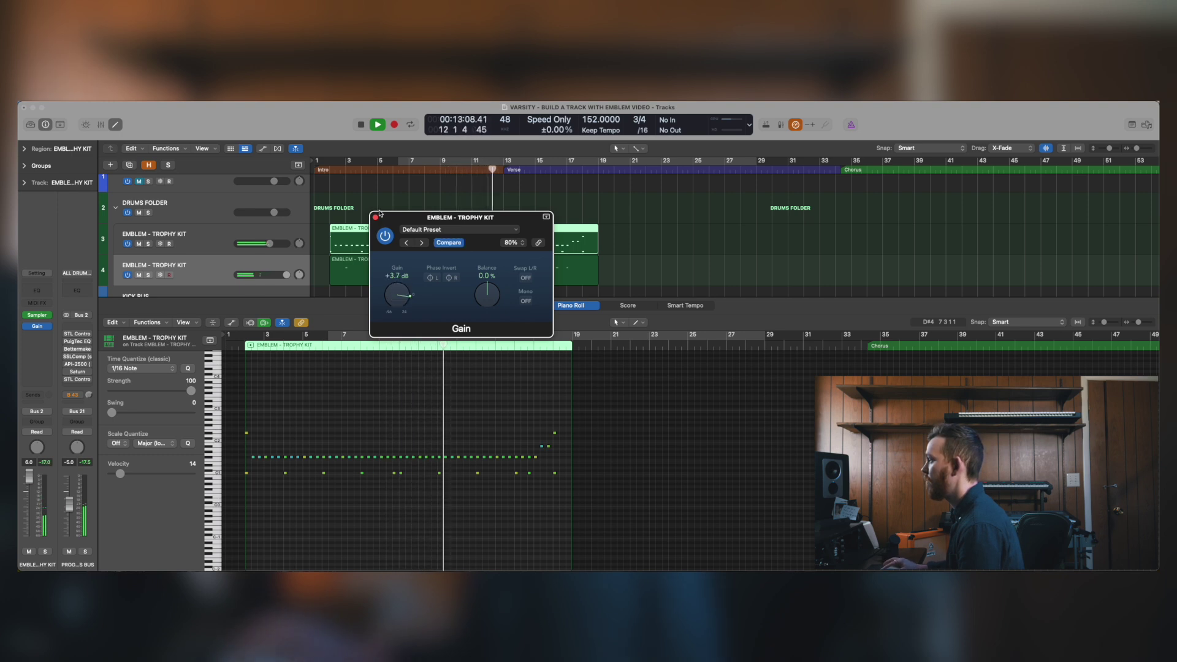
click(376, 218)
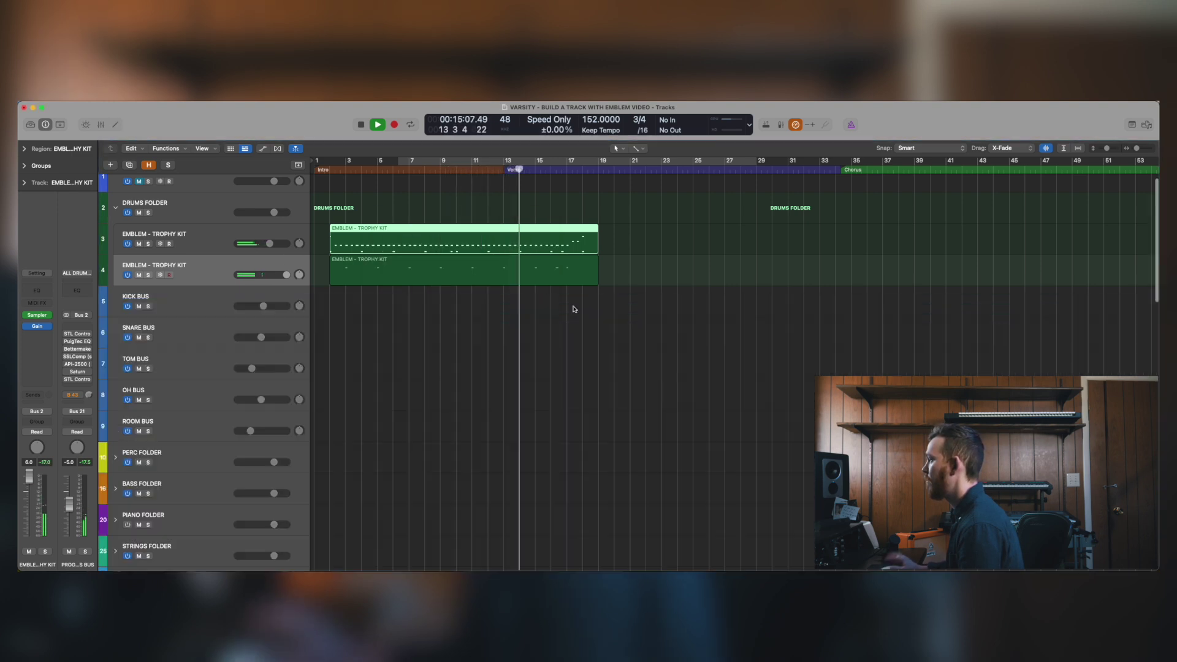
Listen to the rebalanced drum layers, stop playback and return the playhead to the project start
click(572, 306)
key(super+Up)
key(super+Up)
key(super+Down)
key(super+Down)
key(super+Down)
key(super+Down)
key(super+Down)
key(super+Down)
key(super+Right)
key(super+Right)
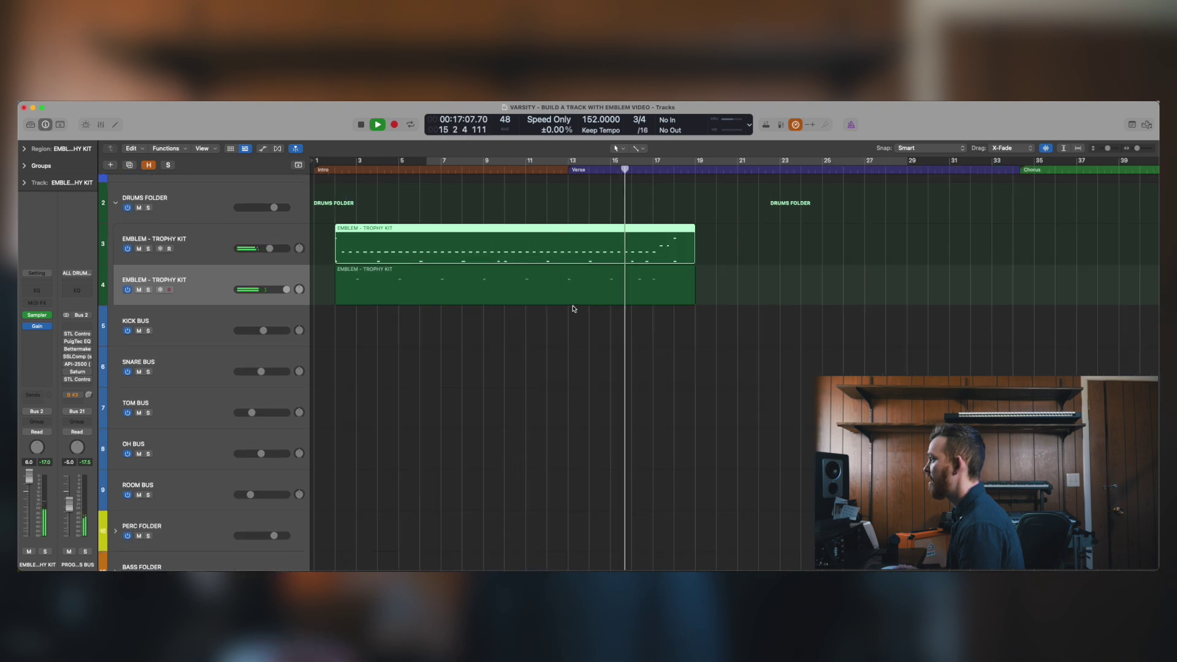
key(super+Up)
key(super+Left)
key(super+Left)
key(space)
key(Return)
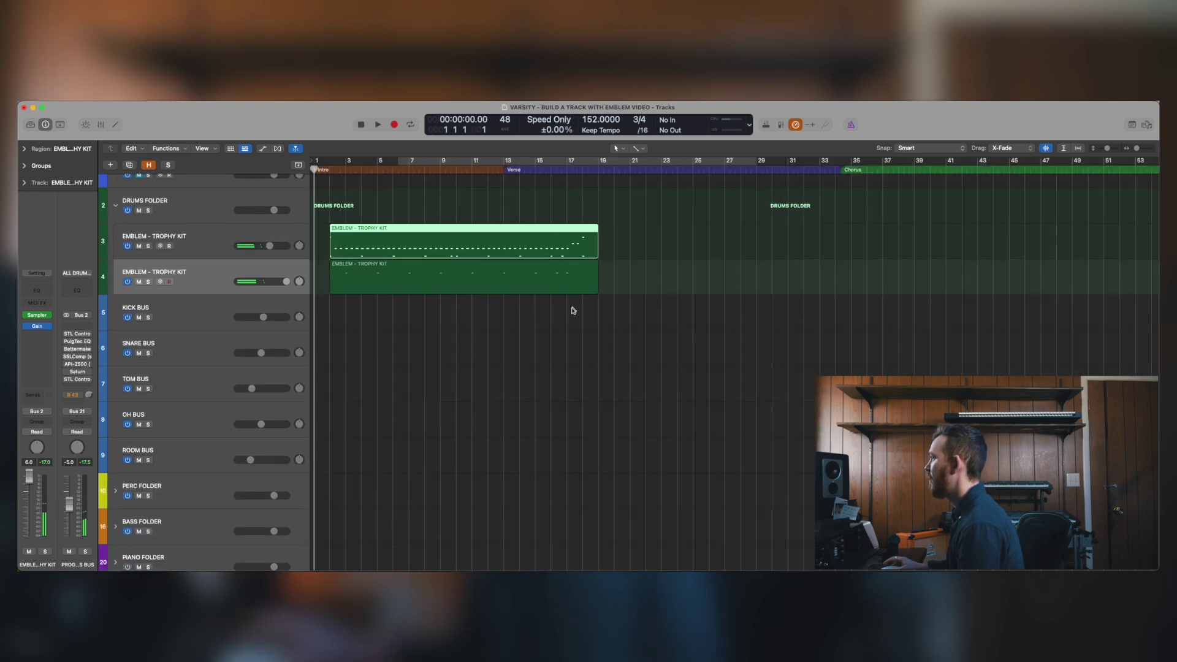
Expand the PIANO FOLDER and select the SPOTLIGHT PIANO track
click(459, 315)
key(z)
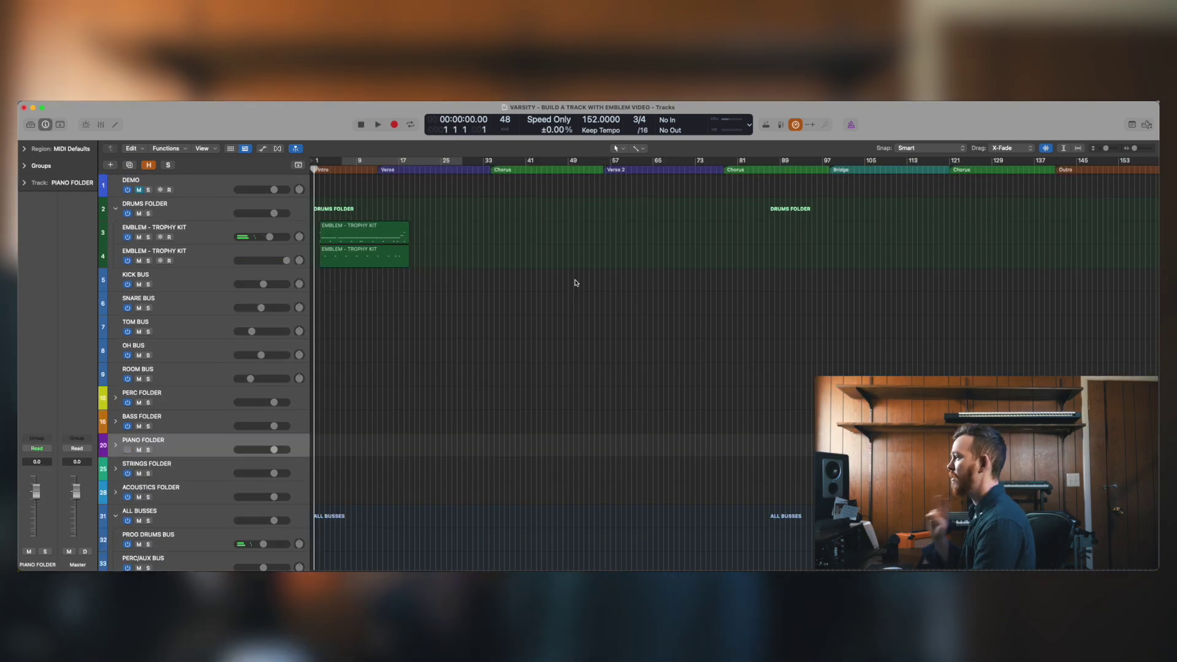
scroll(579, 313, down, 2)
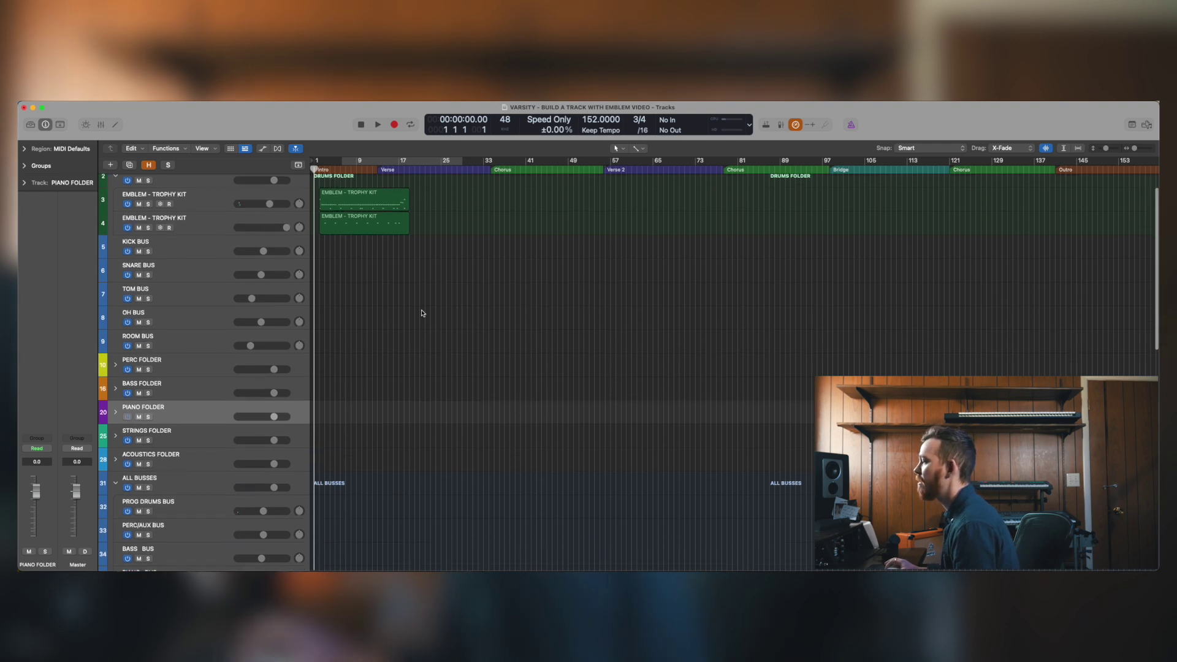
scroll(425, 357, down, 2)
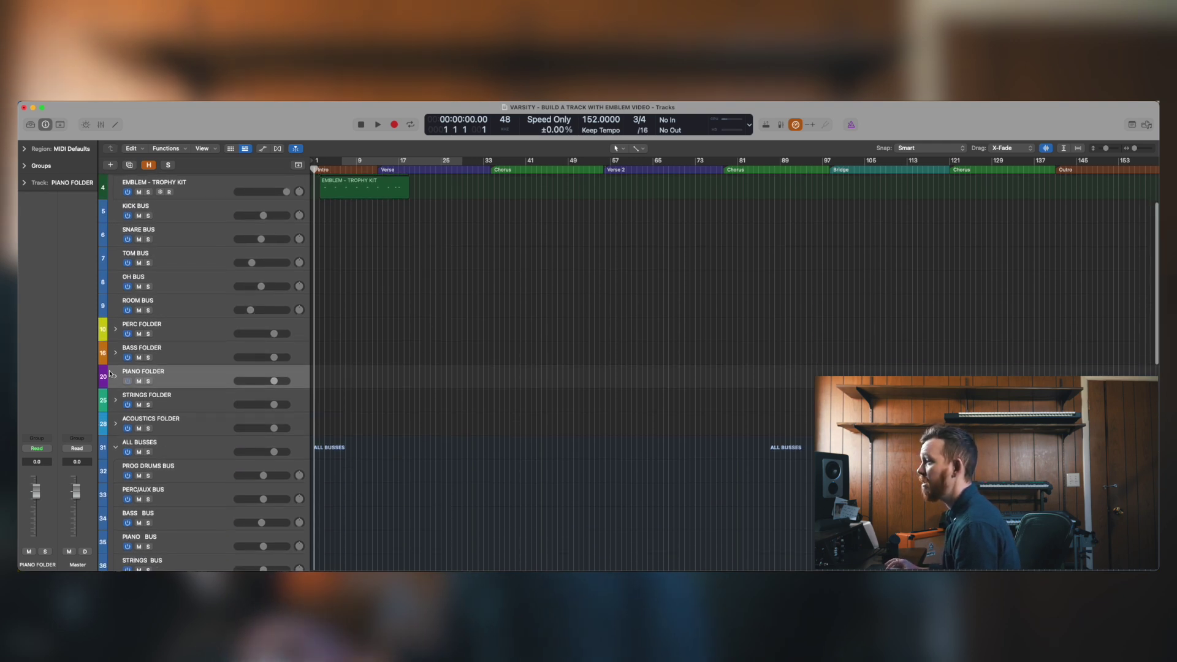
click(116, 377)
scroll(202, 399, down, 1)
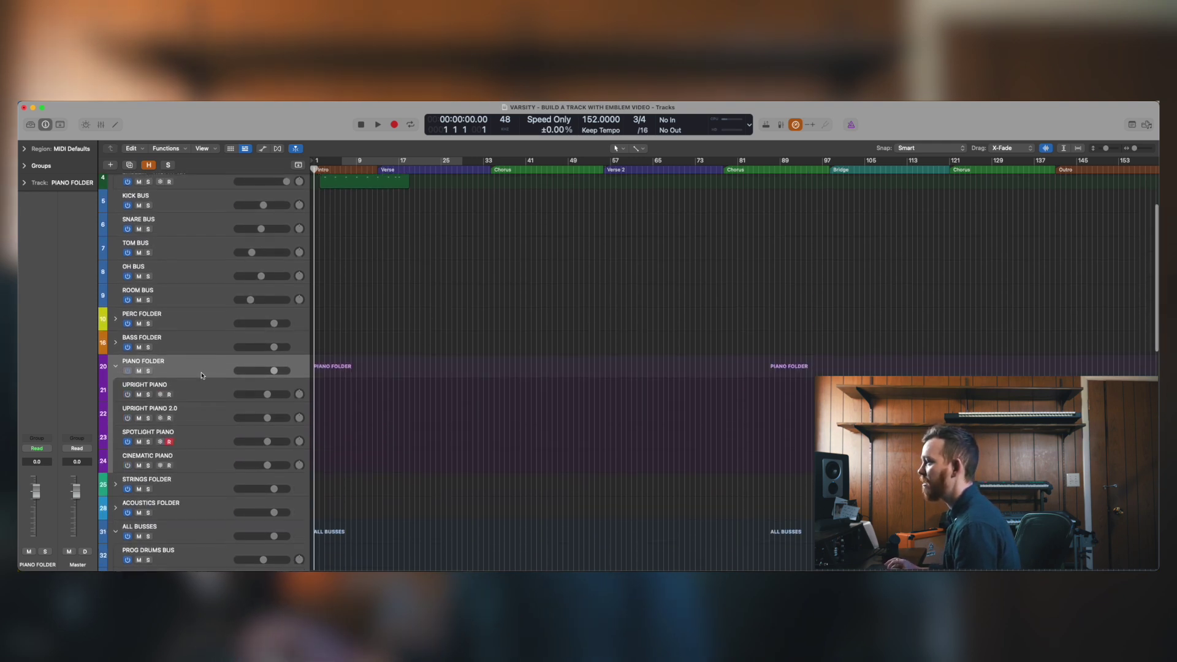
click(201, 431)
scroll(190, 406, down, 1)
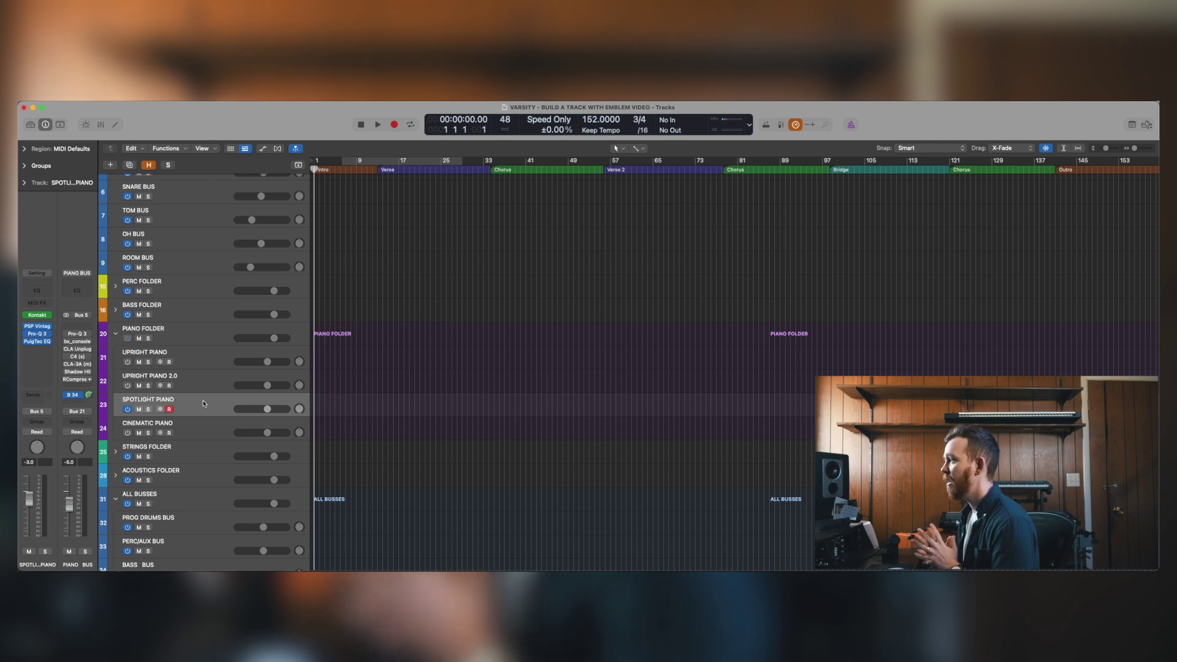
Set a cycle range over the drum regions from bar 2 to bar 18 and play along on the SPOTLIGHT PIANO to rehearse the part
scroll(430, 362, up, 3)
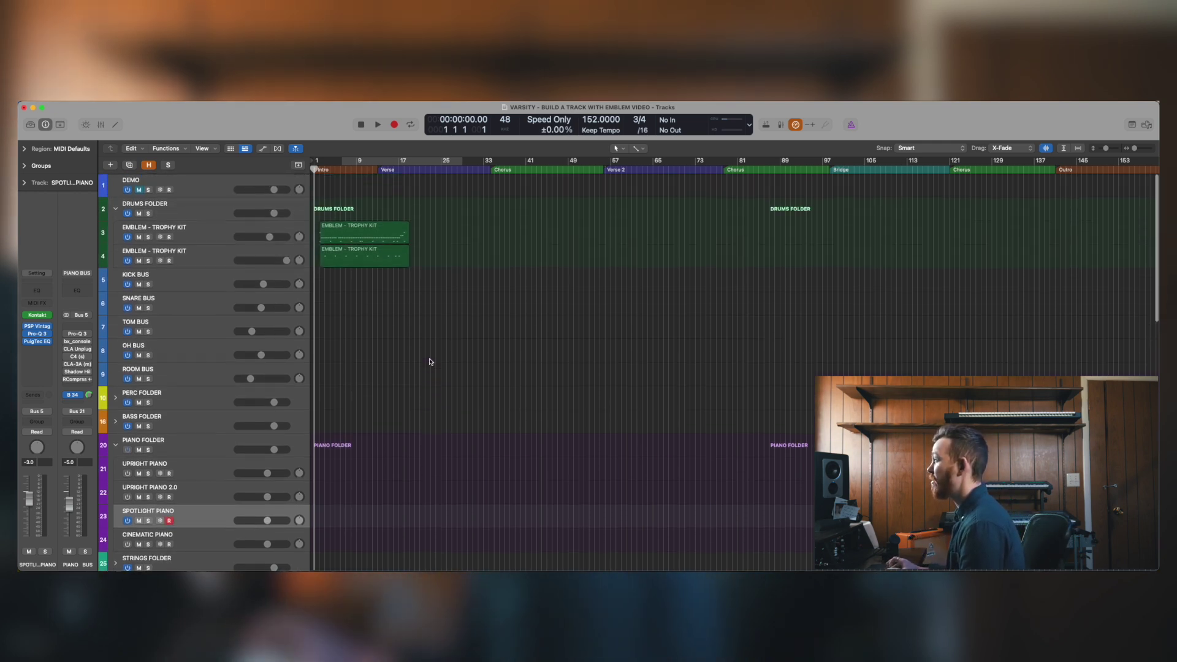
scroll(429, 360, down, 2)
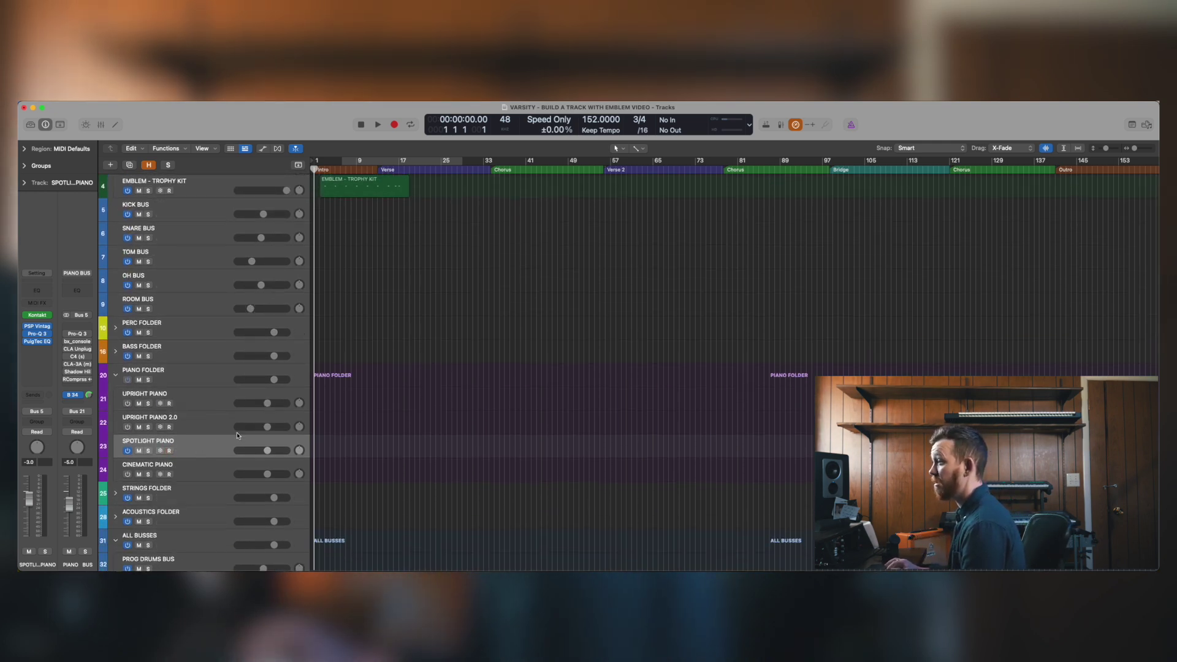
scroll(211, 449, down, 1)
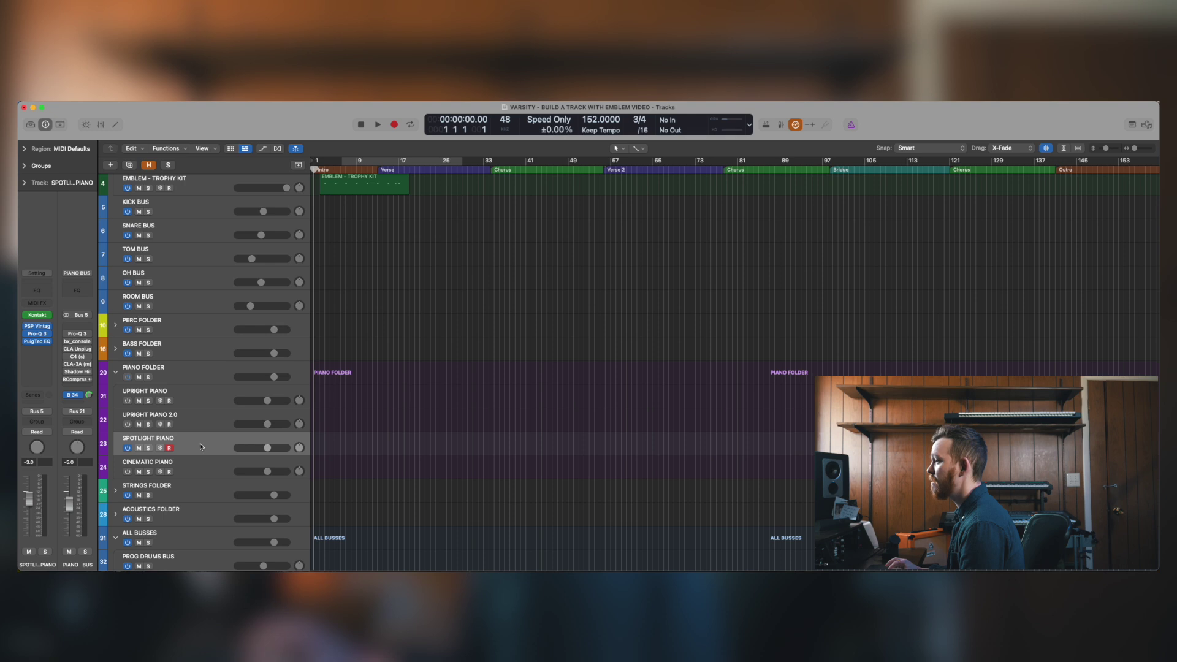
scroll(465, 421, up, 3)
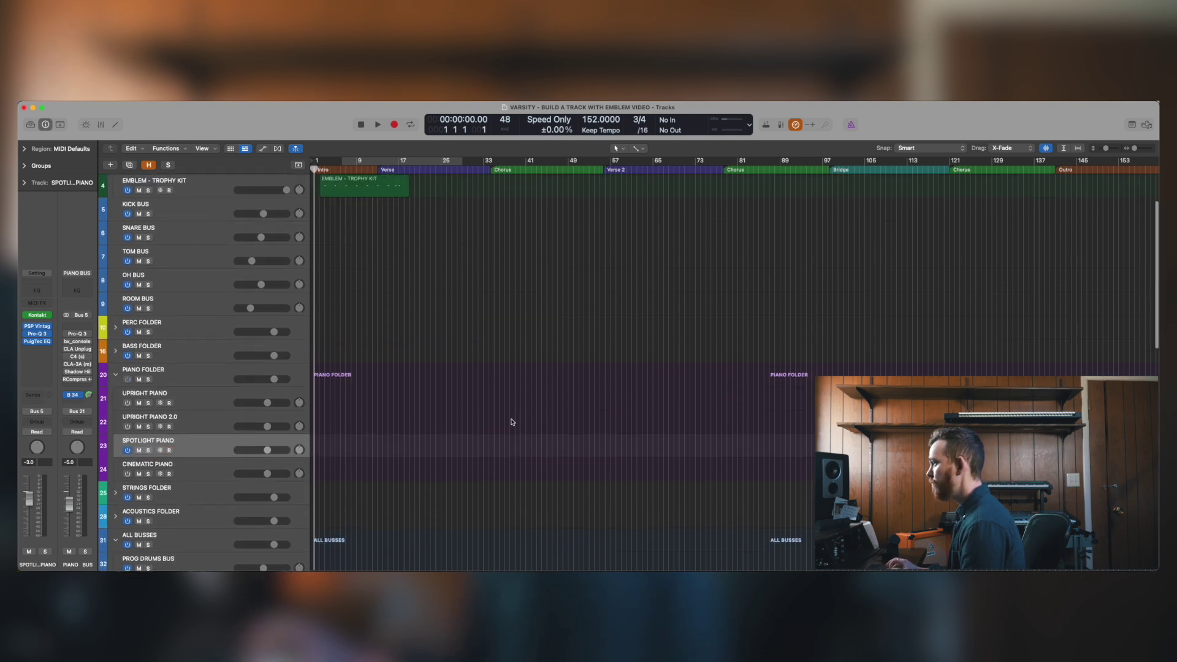
scroll(511, 421, down, 2)
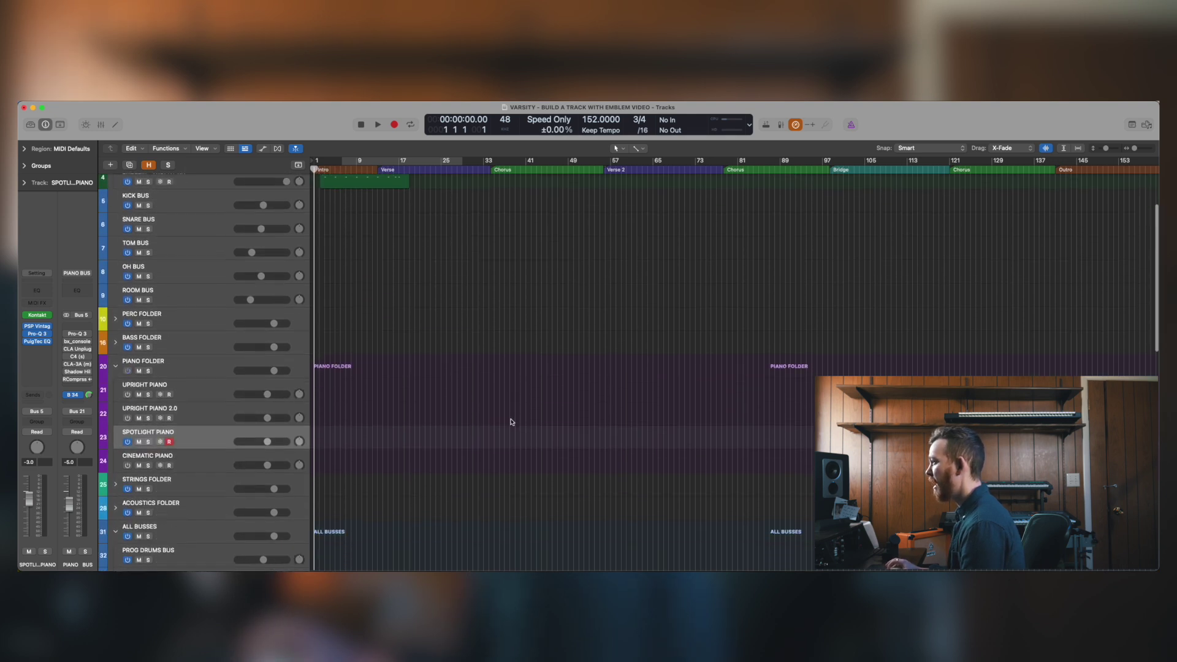
click(387, 161)
drag(320, 163, 410, 164)
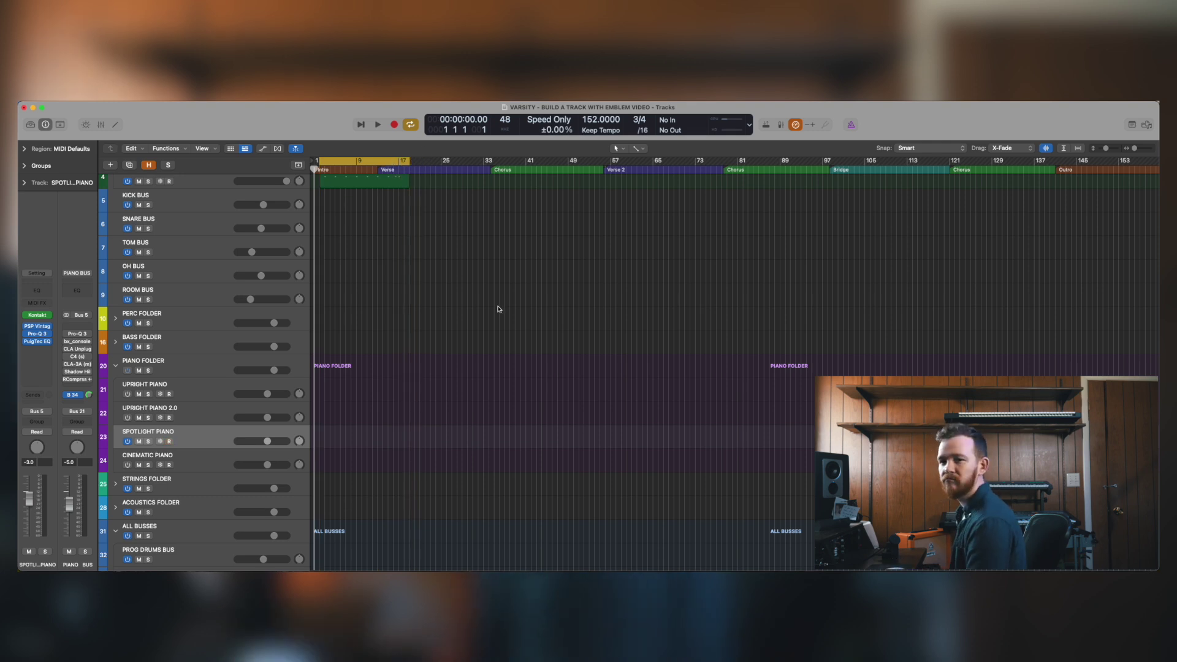
key(space)
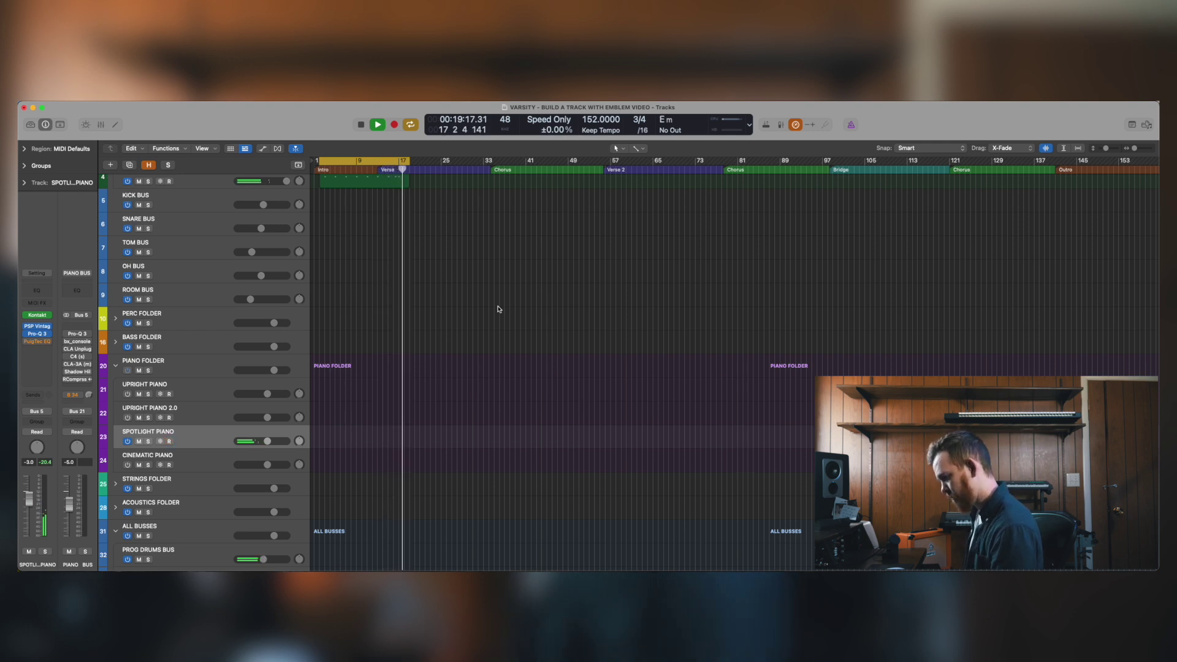
key(space)
Split both Trophy Kit regions at bar 10 and delete the portions after the split
scroll(486, 262, up, 3)
click(319, 168)
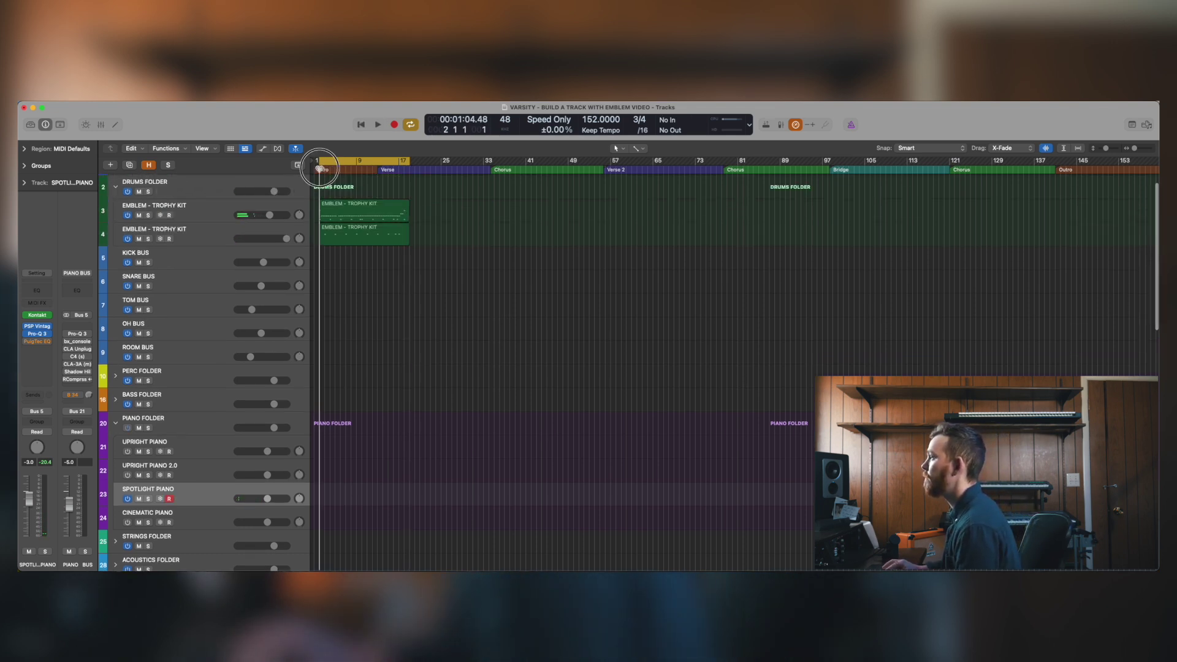
key(period)
key(period)
key(period)
key(period)
key(period)
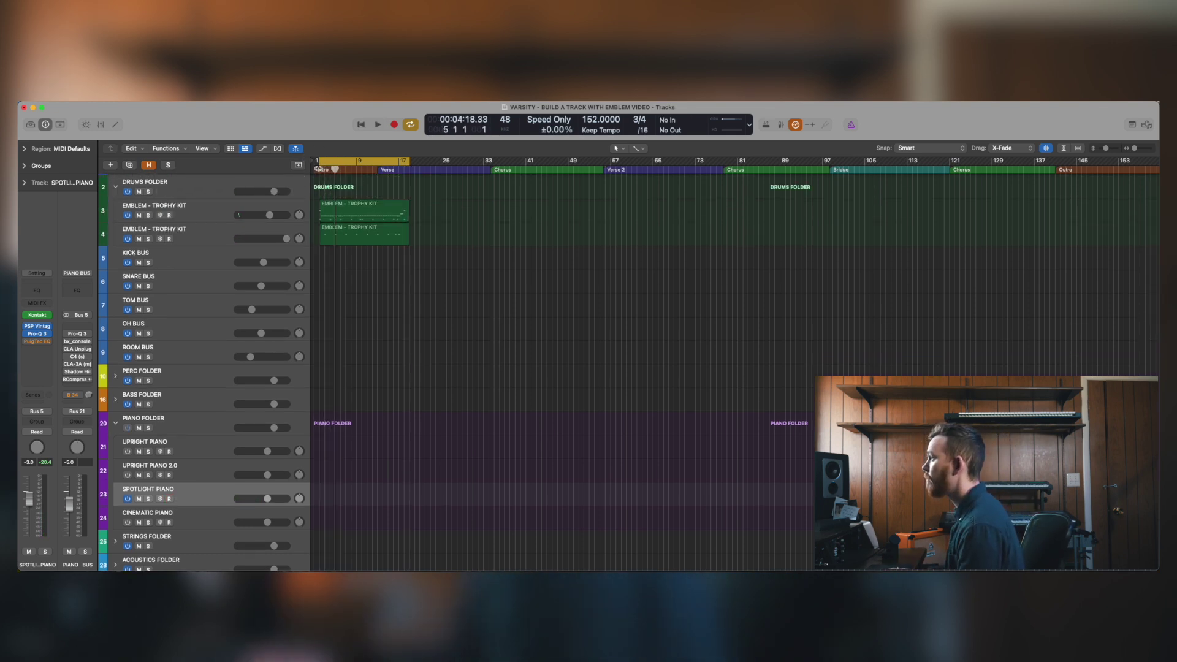
key(period)
key(period)
key(period)
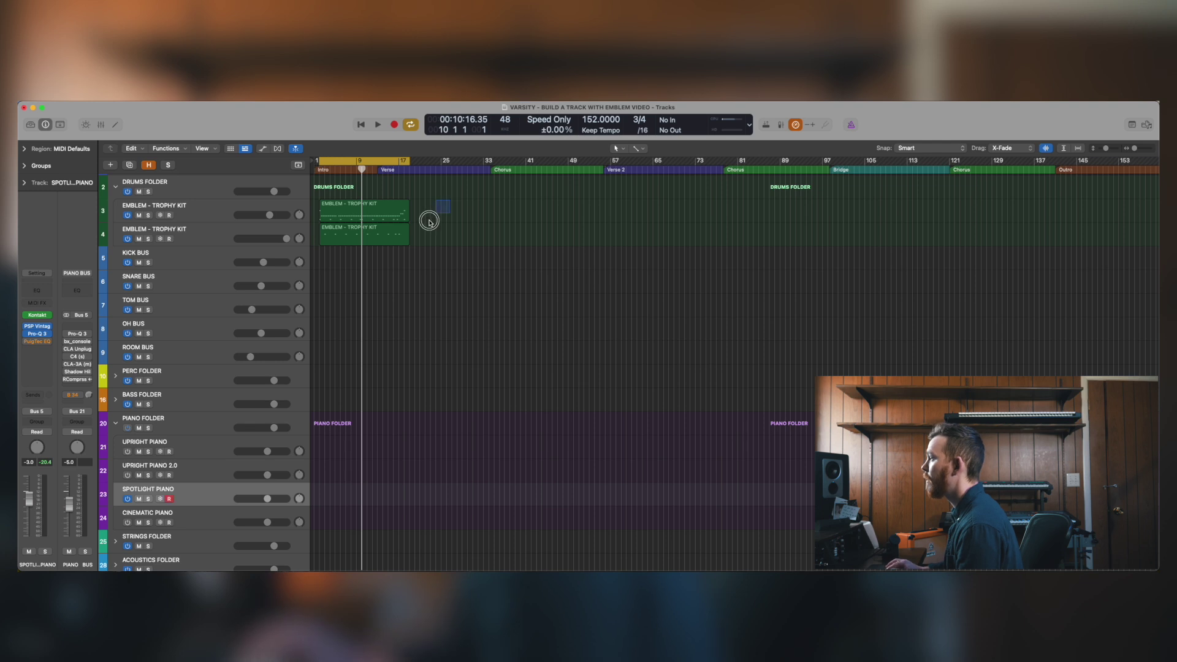
drag(429, 222, 392, 260)
key(super+t)
key(Delete)
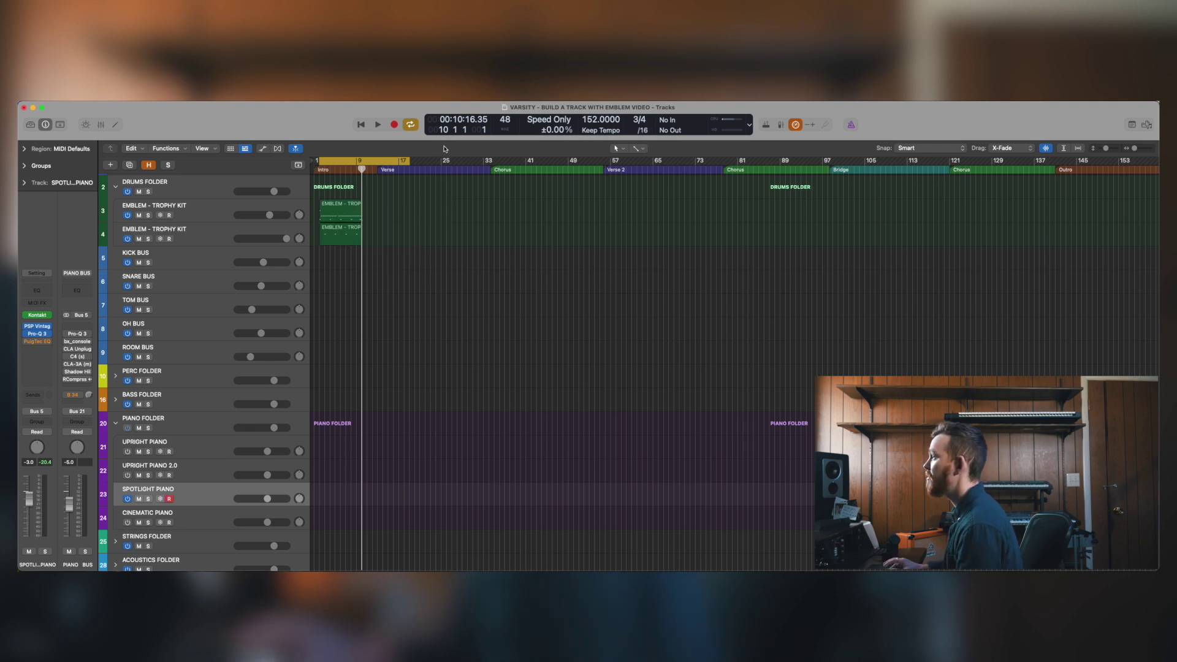
Repeat the two trimmed Trophy Kit regions five times in succession
drag(355, 236, 354, 238)
key(super+r)
key(super+r)
key(super+r)
key(super+r)
key(super+r)
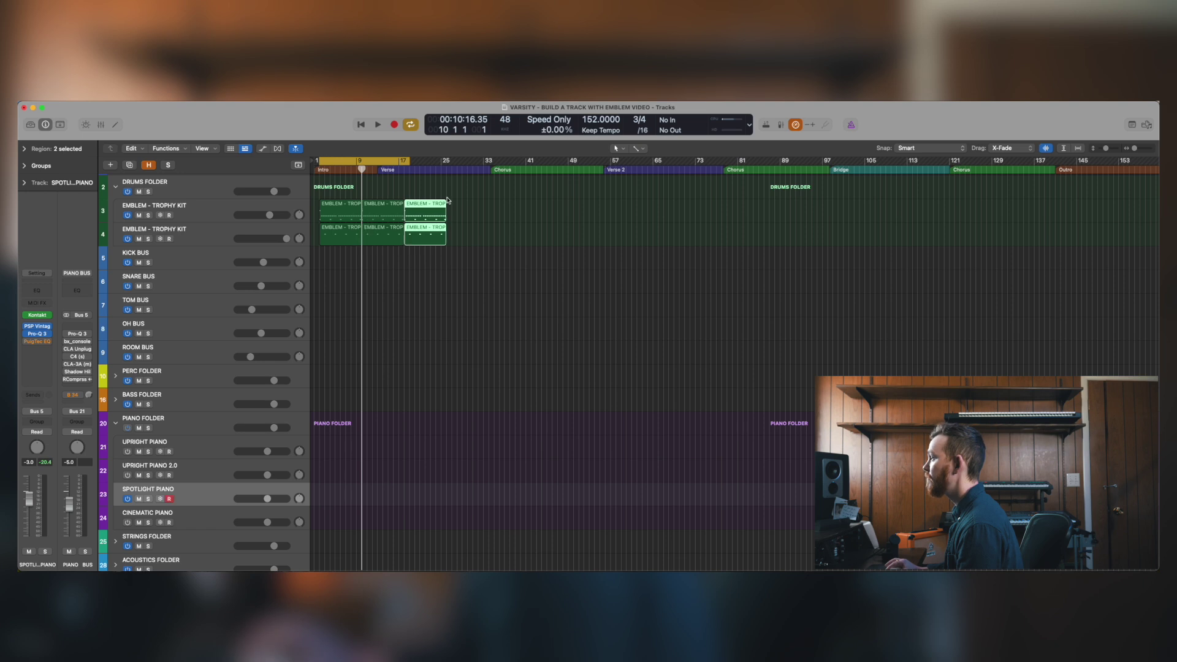
Extend the cycle range to the end of the repeated drum regions and record a SPOTLIGHT PIANO part from bar 2 to about bar 17
drag(408, 161, 573, 161)
scroll(306, 349, down, 3)
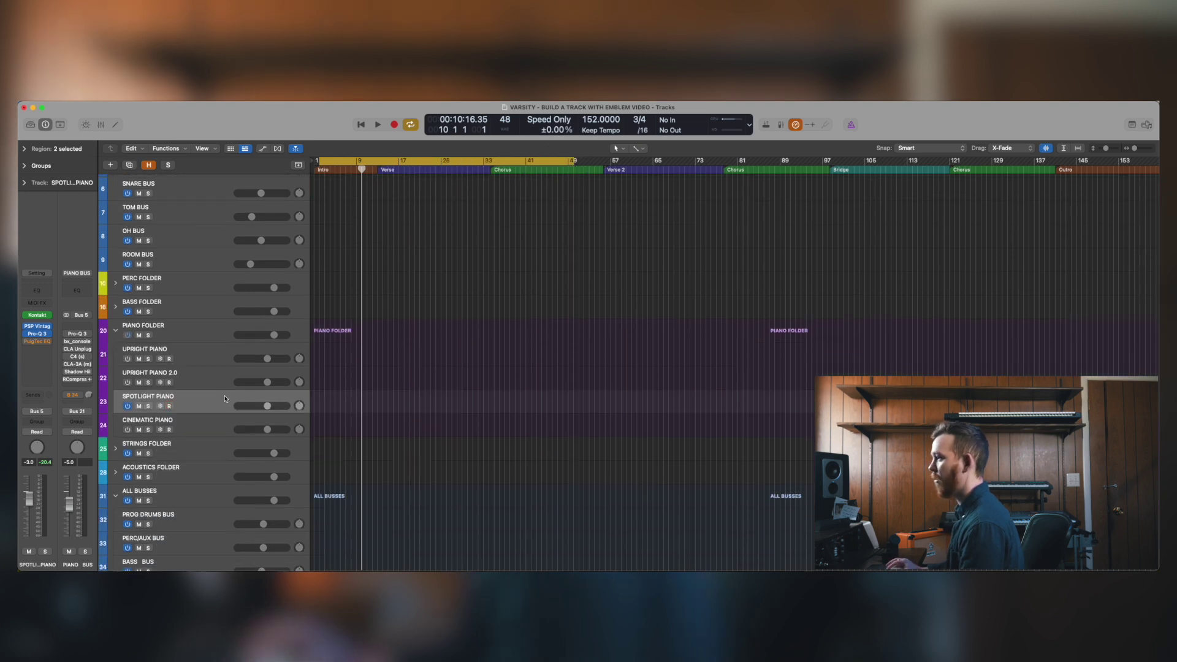
scroll(557, 208, up, 3)
key(r)
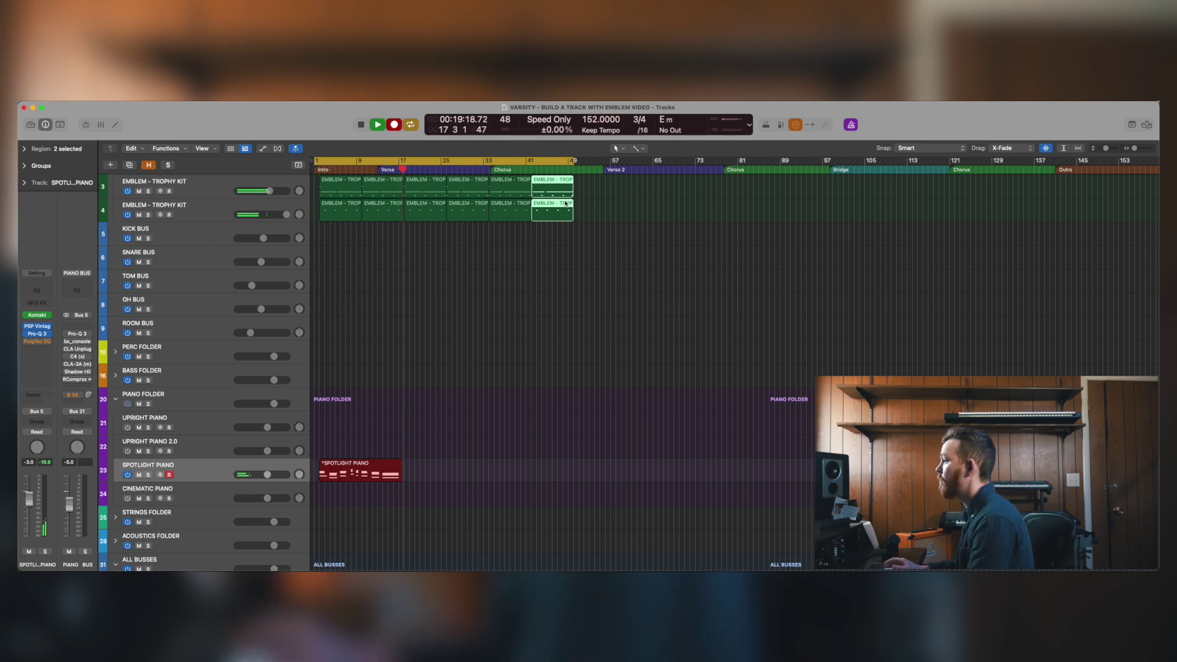
key(space)
Quantize all notes in the recorded SPOTLIGHT PIANO region to 1/16 Note at strength 57, and close the Piano Roll
click(575, 329)
key(super+Down)
key(super+Down)
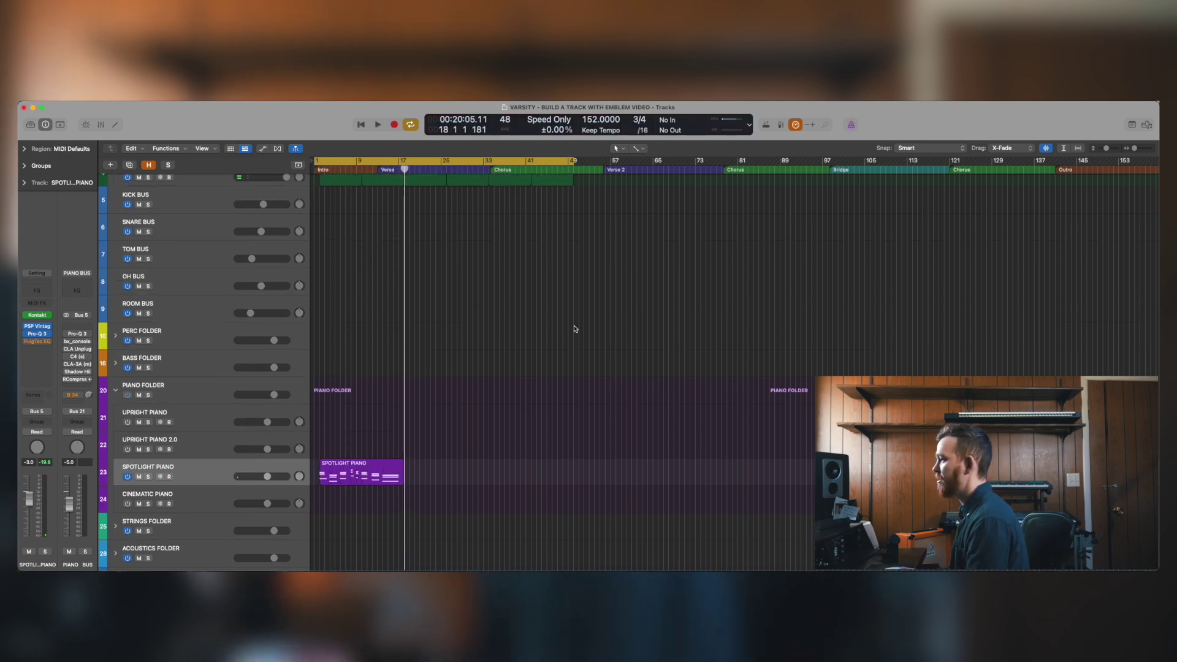
key(super+Right)
key(super+Right)
key(Return)
key(super+Up)
key(super+Left)
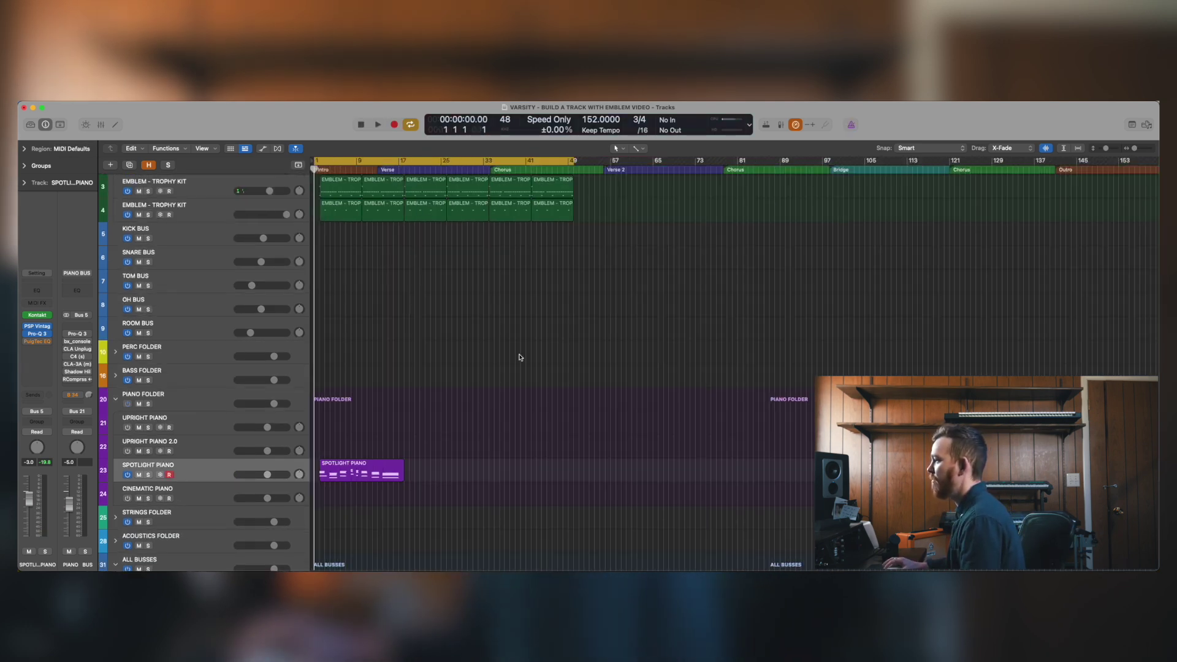
key(super+Up)
scroll(267, 417, down, 1)
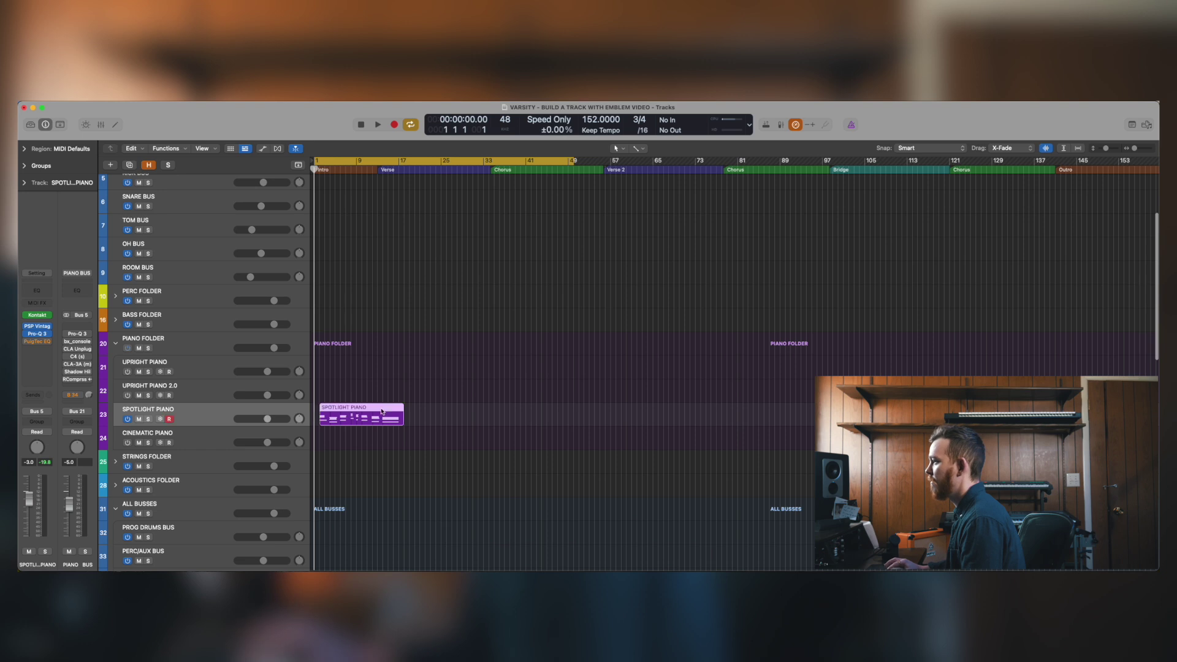
double_click(381, 412)
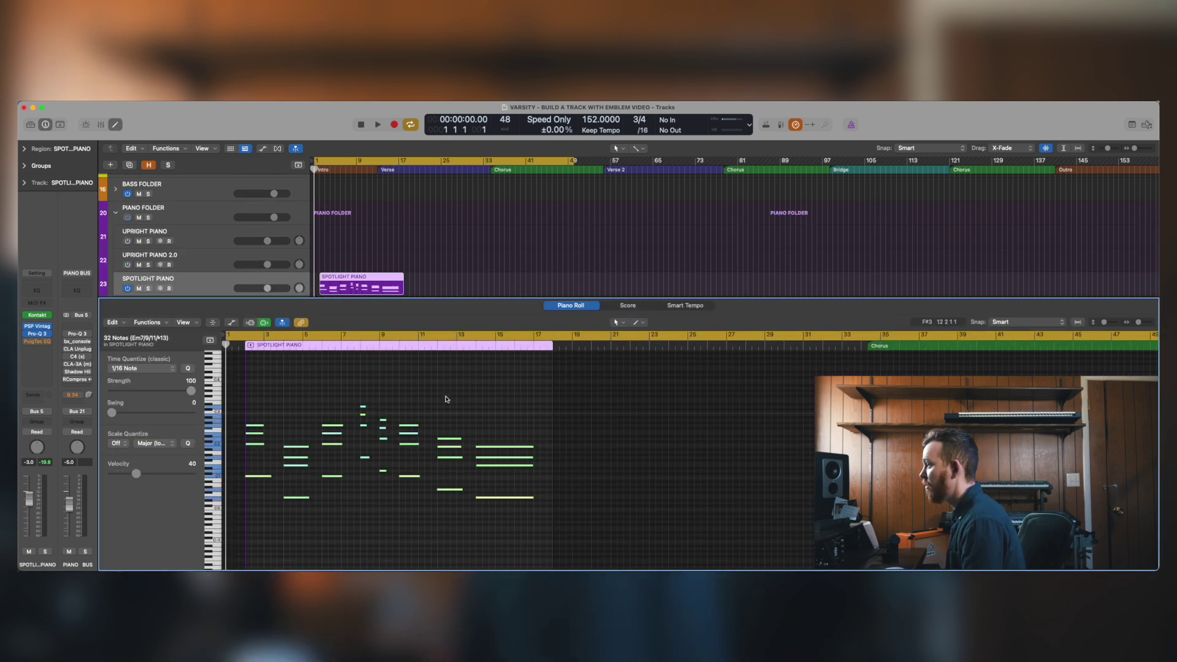
key(z)
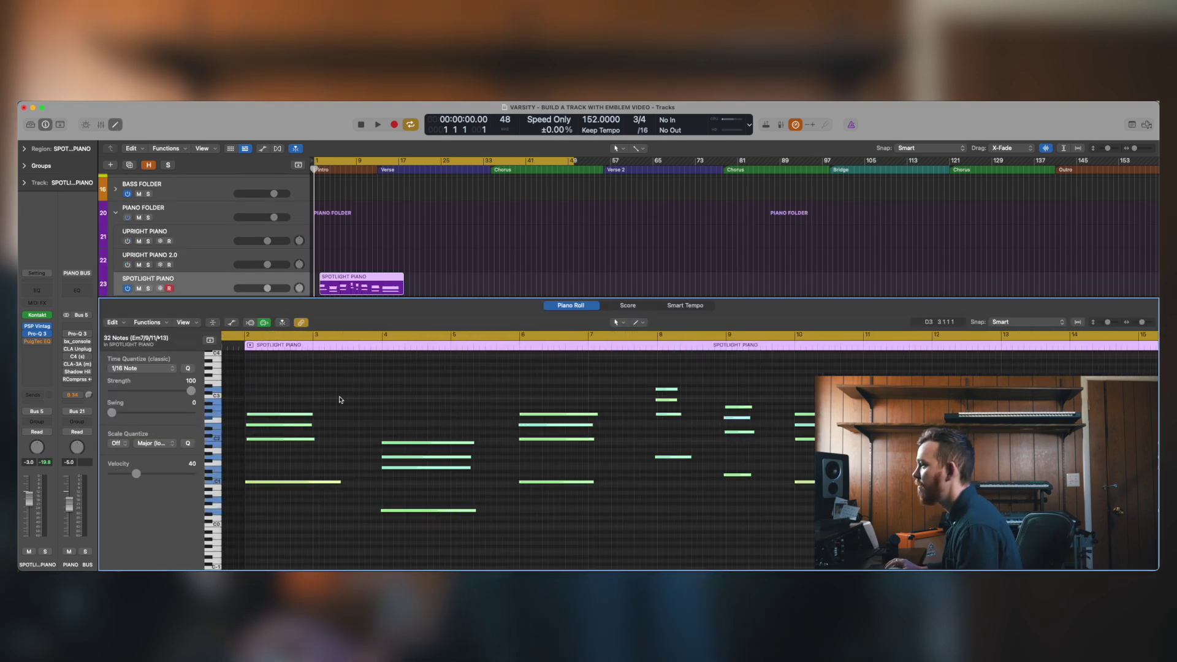
scroll(576, 399, right, 10)
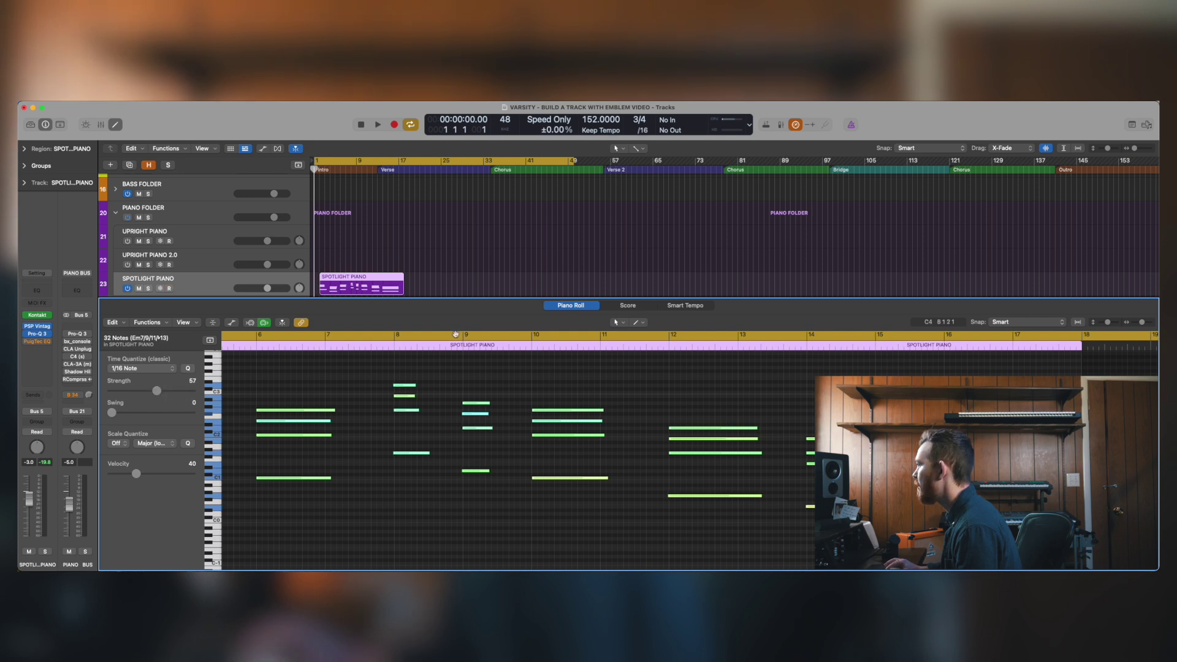
click(556, 288)
key(p)
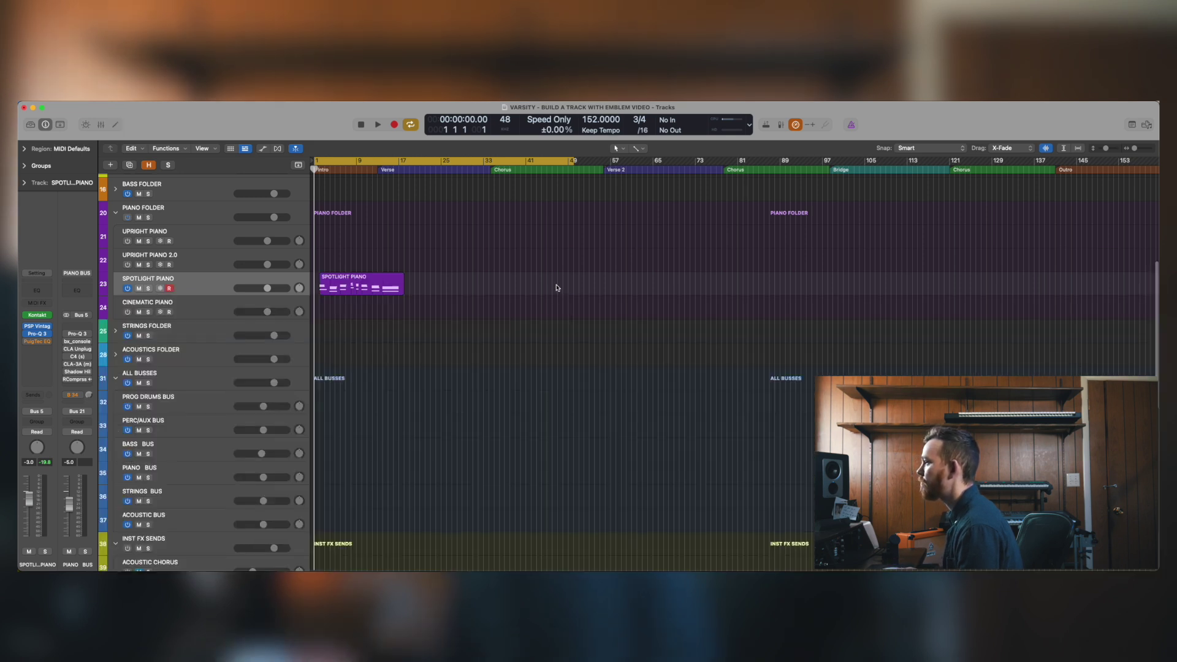
Play the quantized piano part together with the drums from the project start up to about bar 18
key(space)
key(z)
key(space)
click(169, 387)
key(Return)
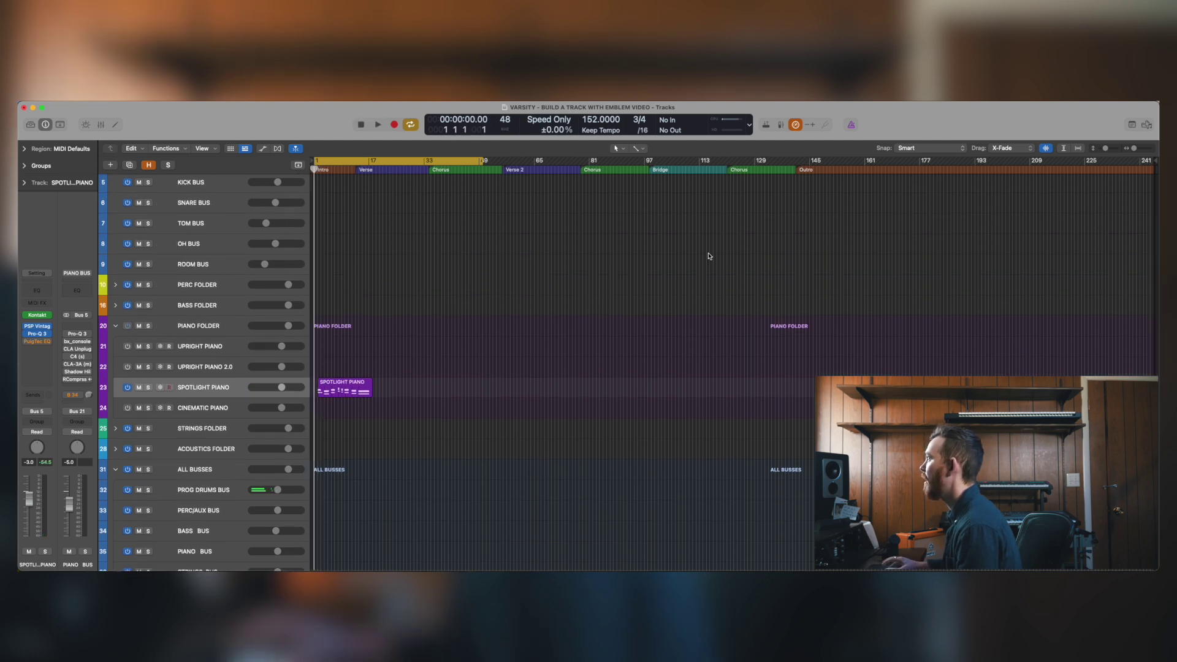
key(space)
scroll(486, 358, up, 1)
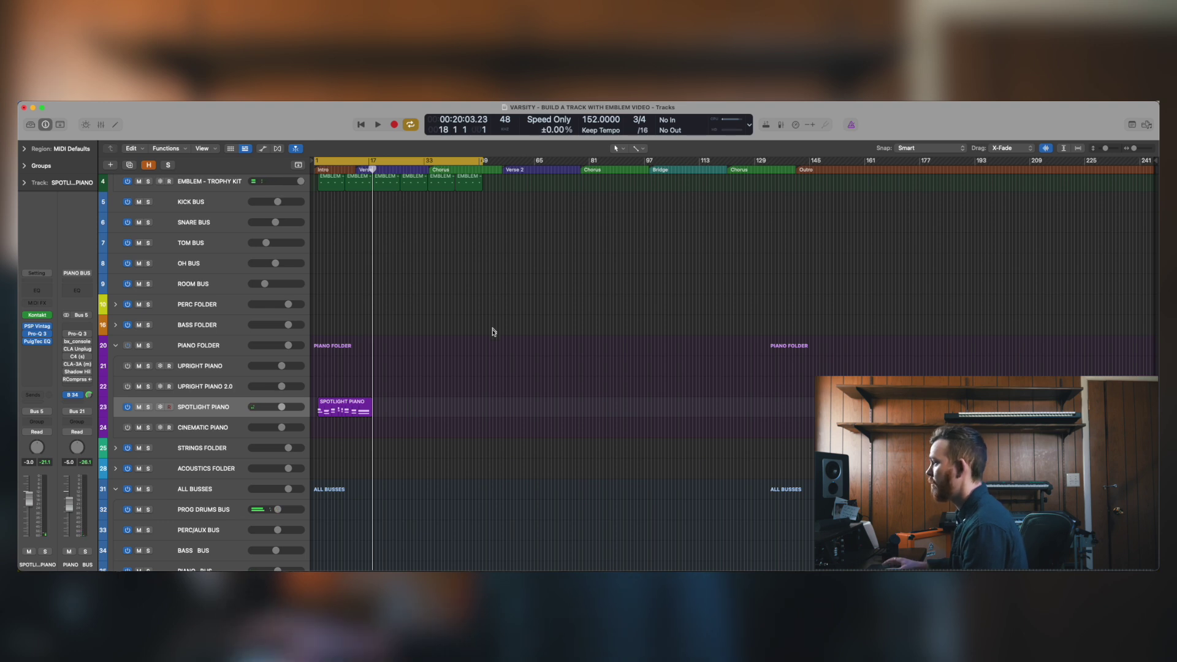
Quantize the four notes of the first chord in the SPOTLIGHT PIANO region to 1/16 Note at strength 100, and close the Piano Roll
drag(478, 337, 356, 451)
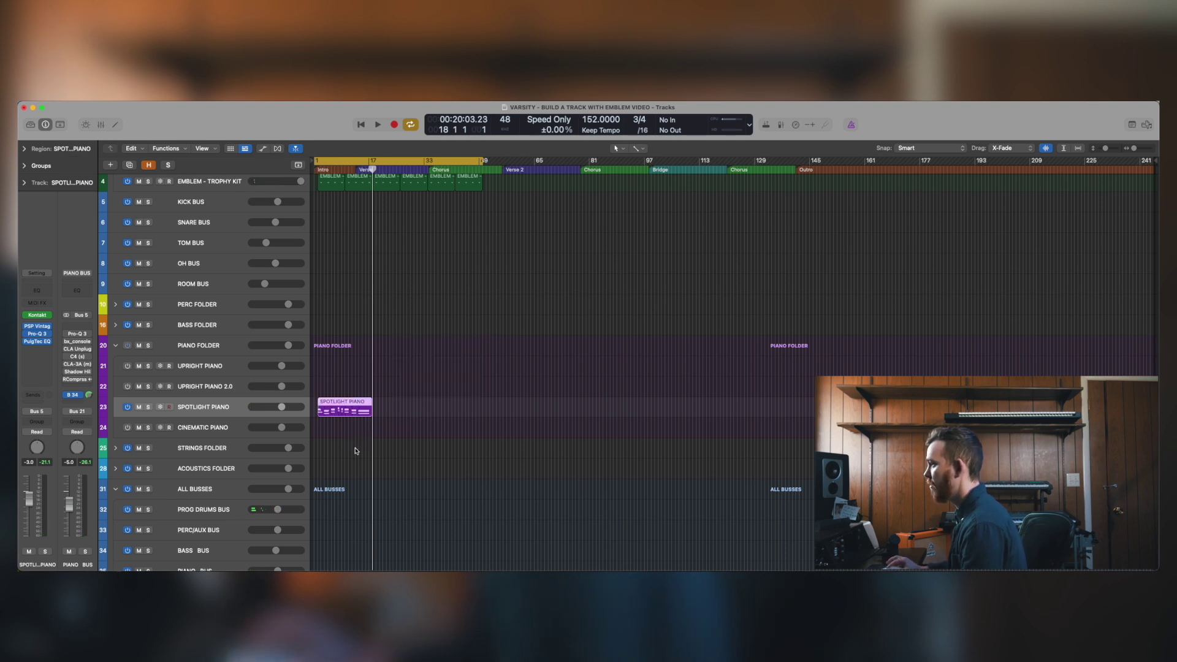
double_click(336, 409)
click(313, 494)
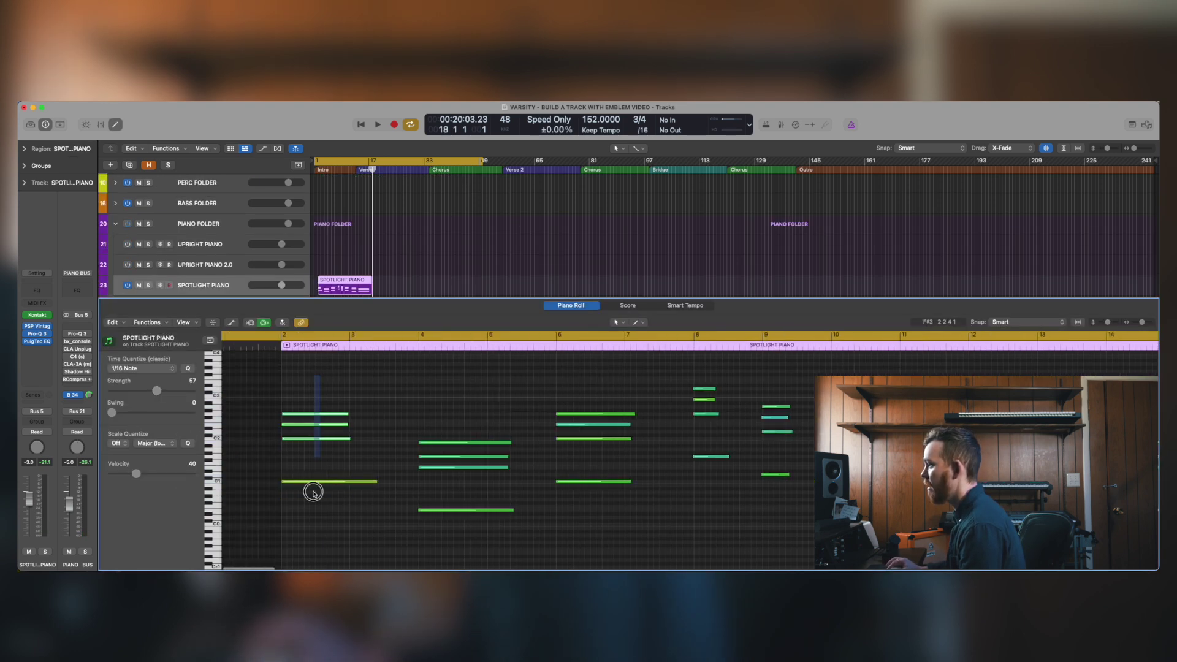
drag(313, 494, 215, 423)
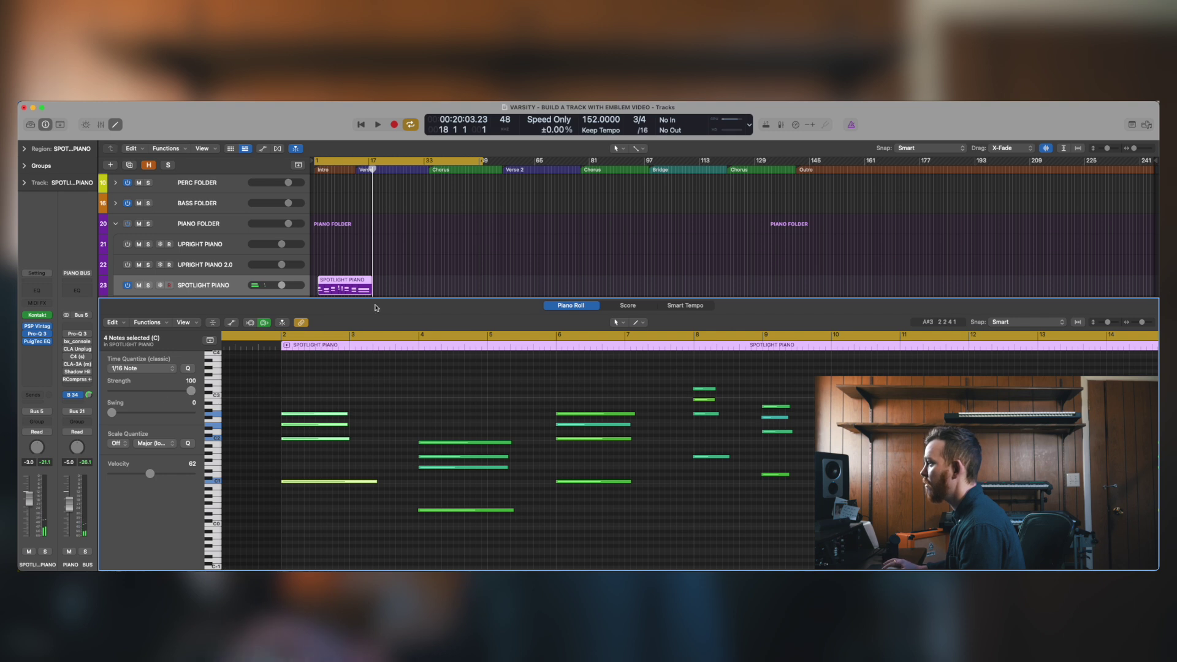
key(p)
key(super+Up)
key(super+Up)
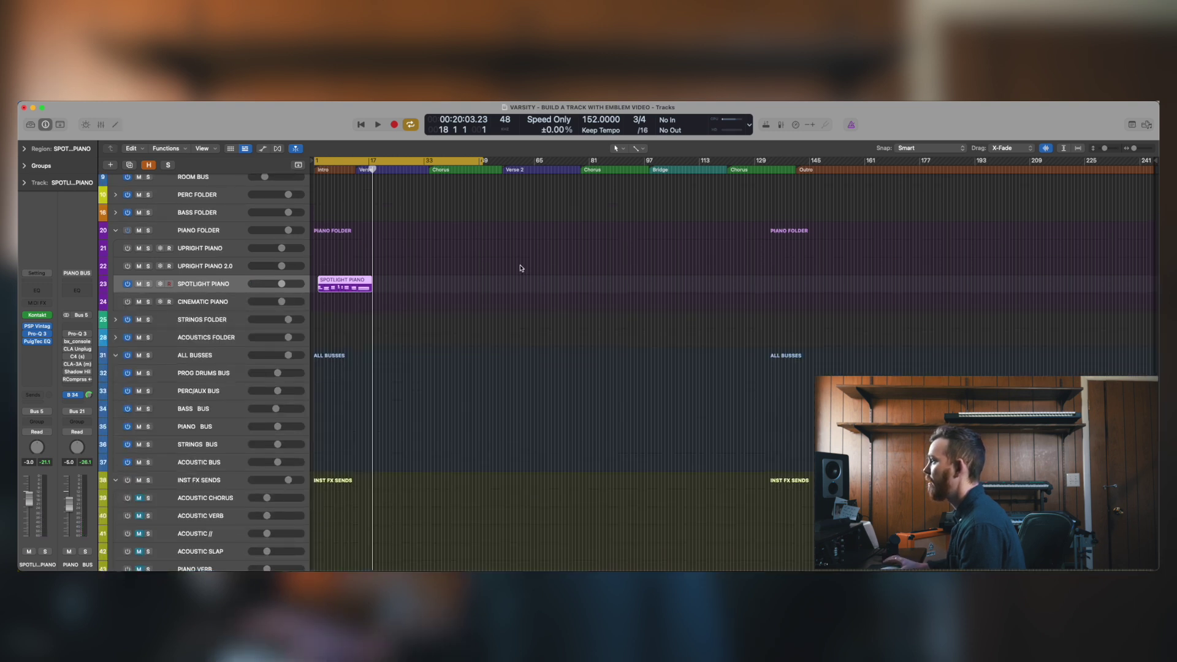
Repeat the SPOTLIGHT PIANO region until four copies run in succession, and extend the cycle range to the end of the last copy
scroll(521, 267, up, 3)
drag(488, 299, 386, 368)
drag(442, 307, 325, 409)
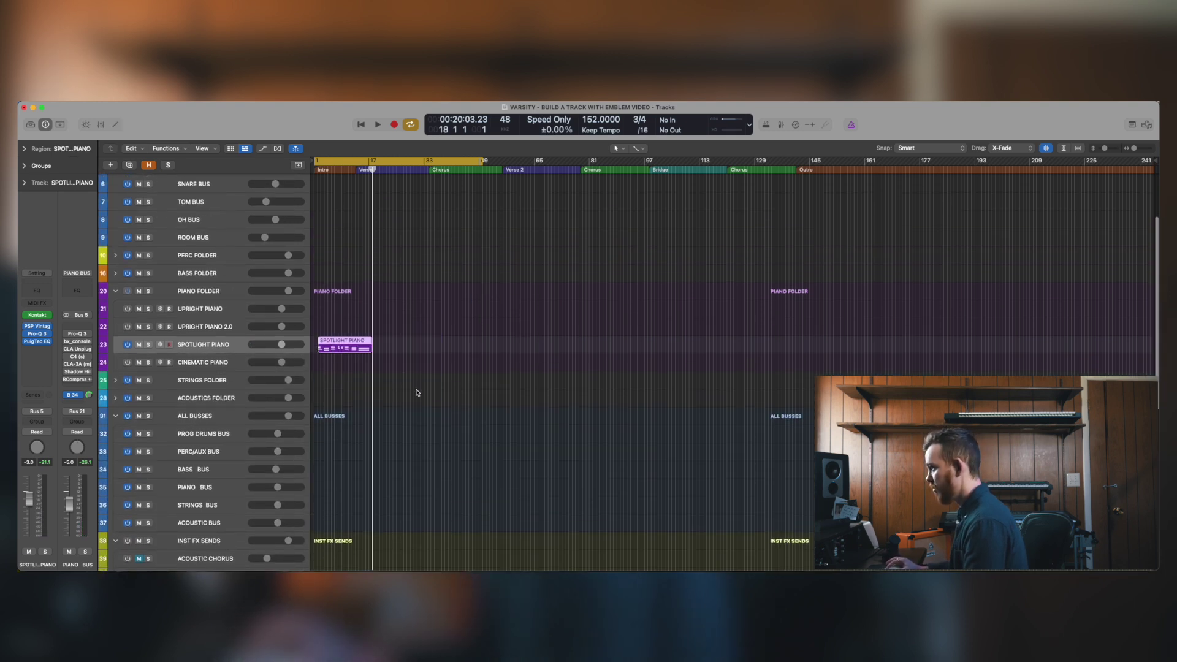
key(super+r)
key(super+Up)
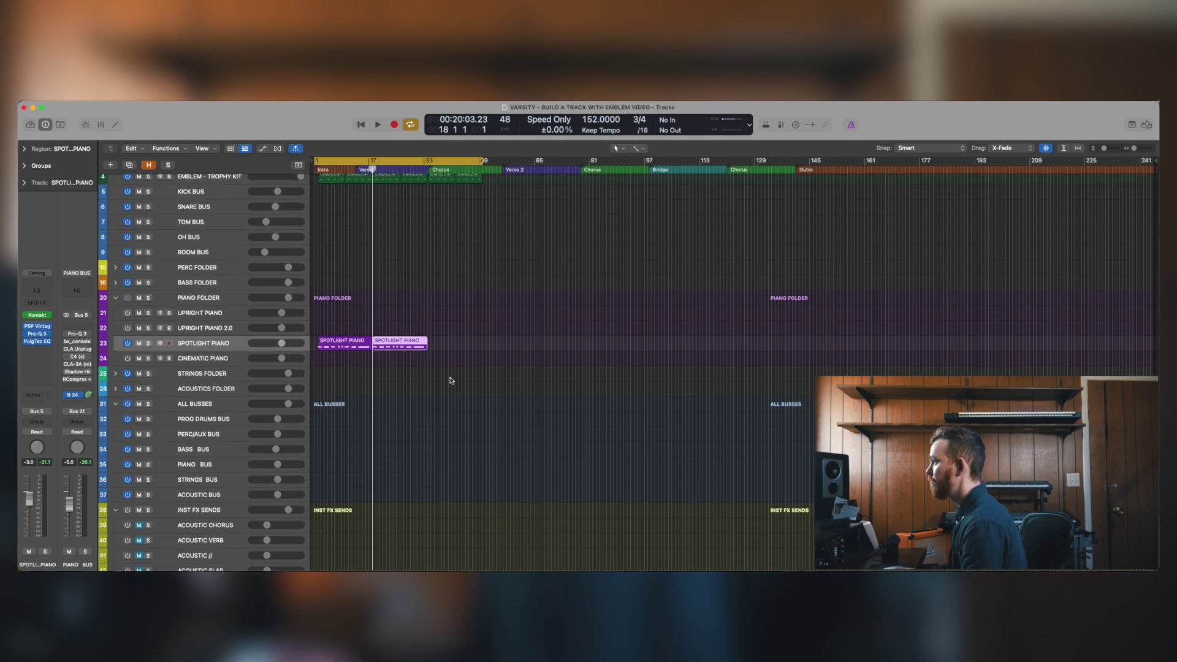
drag(490, 310, 317, 392)
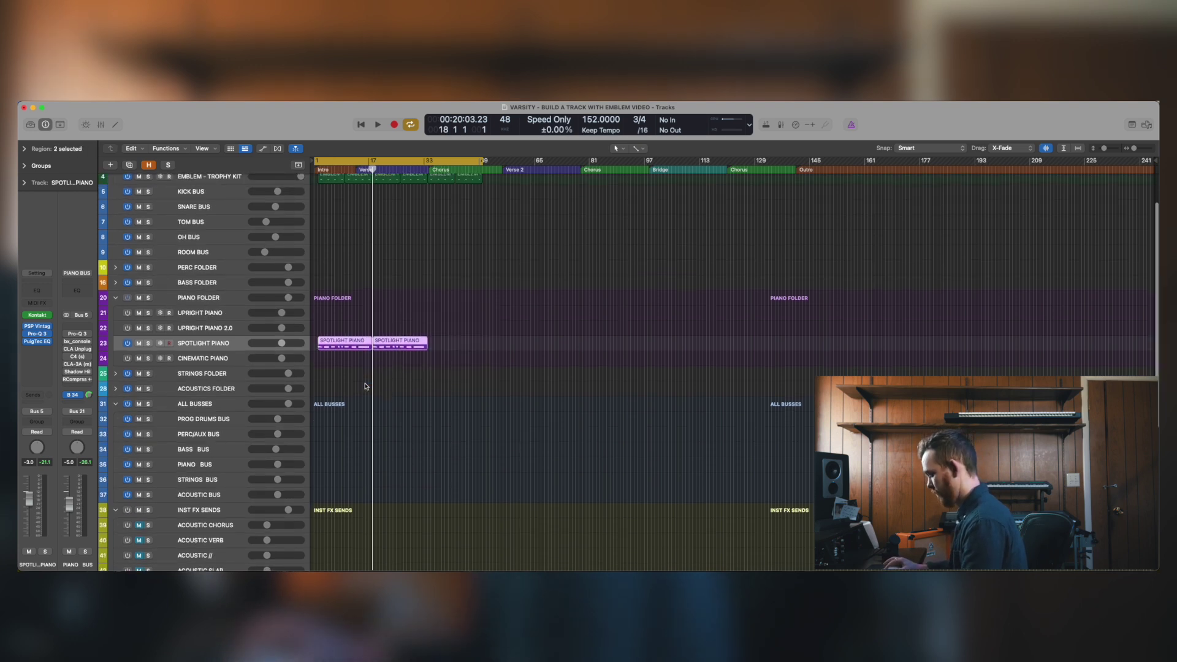
key(super+r)
key(super+Up)
click(447, 373)
scroll(446, 371, up, 2)
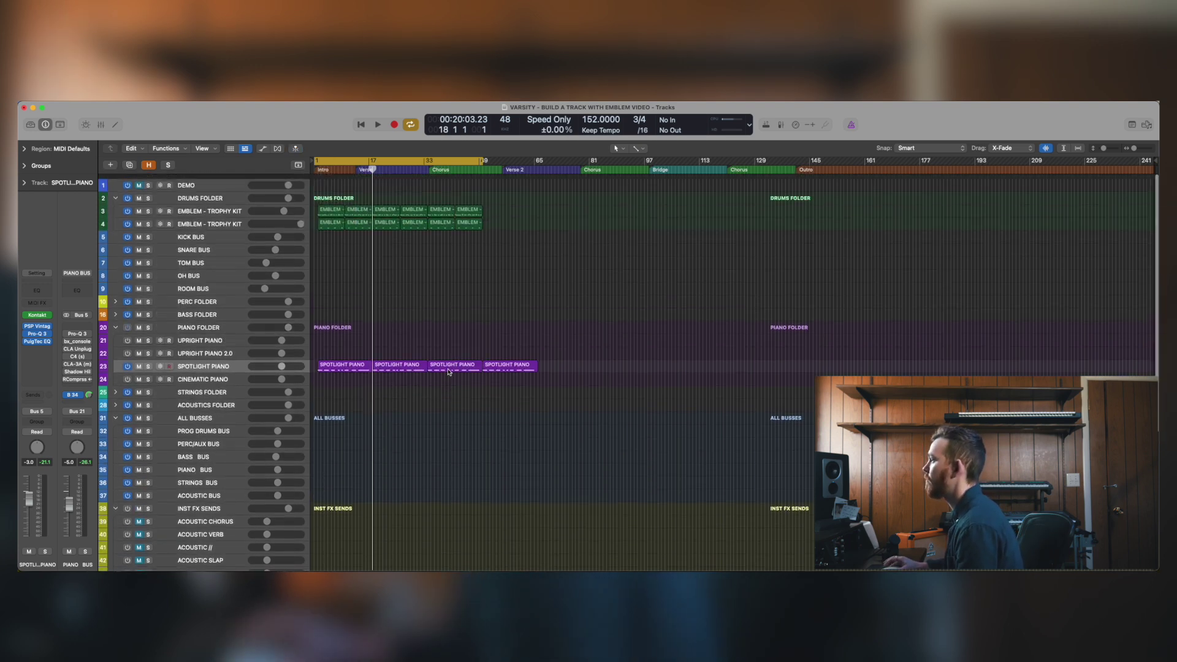
drag(481, 161, 538, 161)
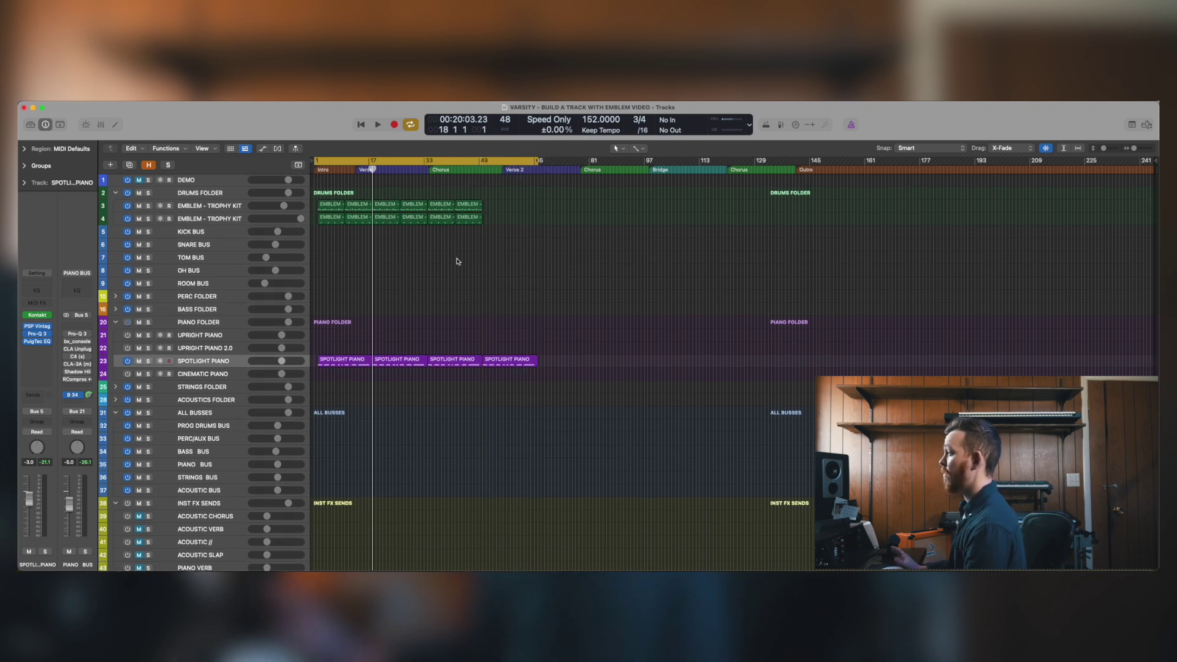
Delete all Trophy Kit drum regions and duplicate the upper EMBLEM - TROPHY KIT track as a new track named HAT FOOT
drag(504, 198, 334, 265)
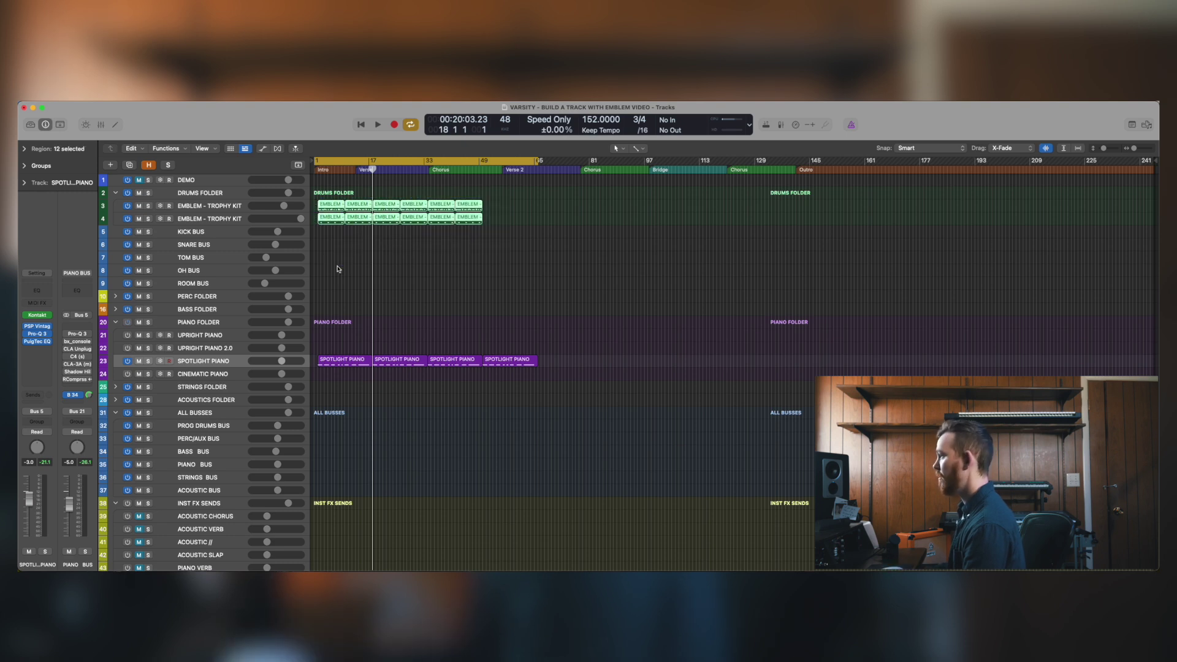
key(Delete)
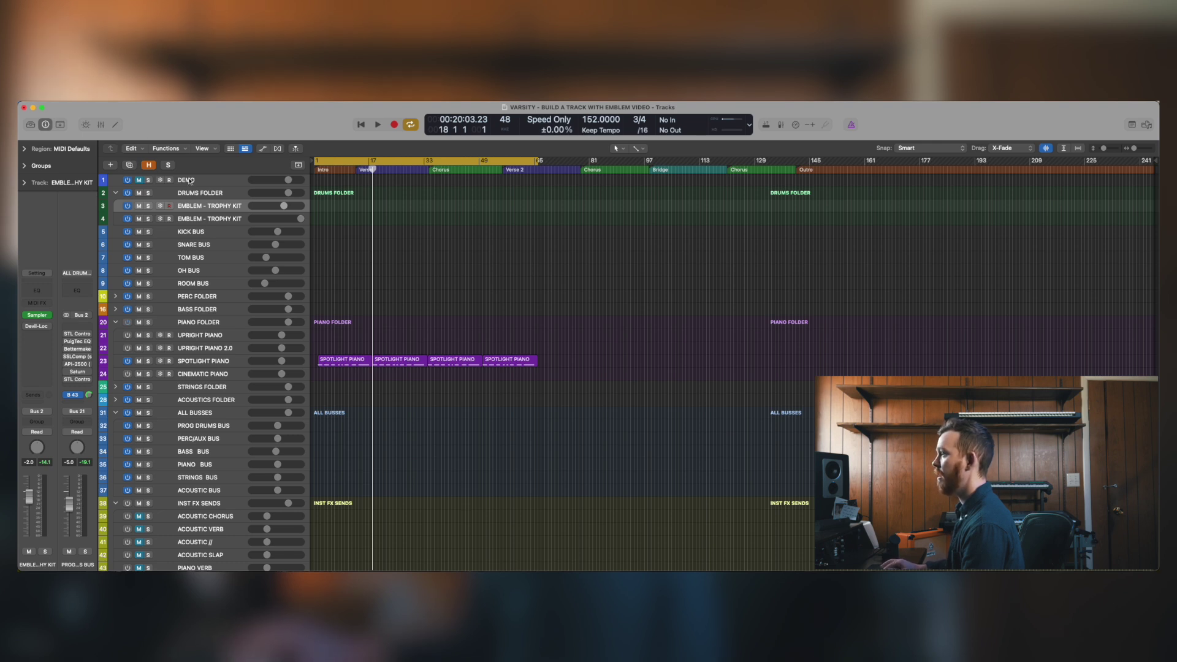
click(130, 165)
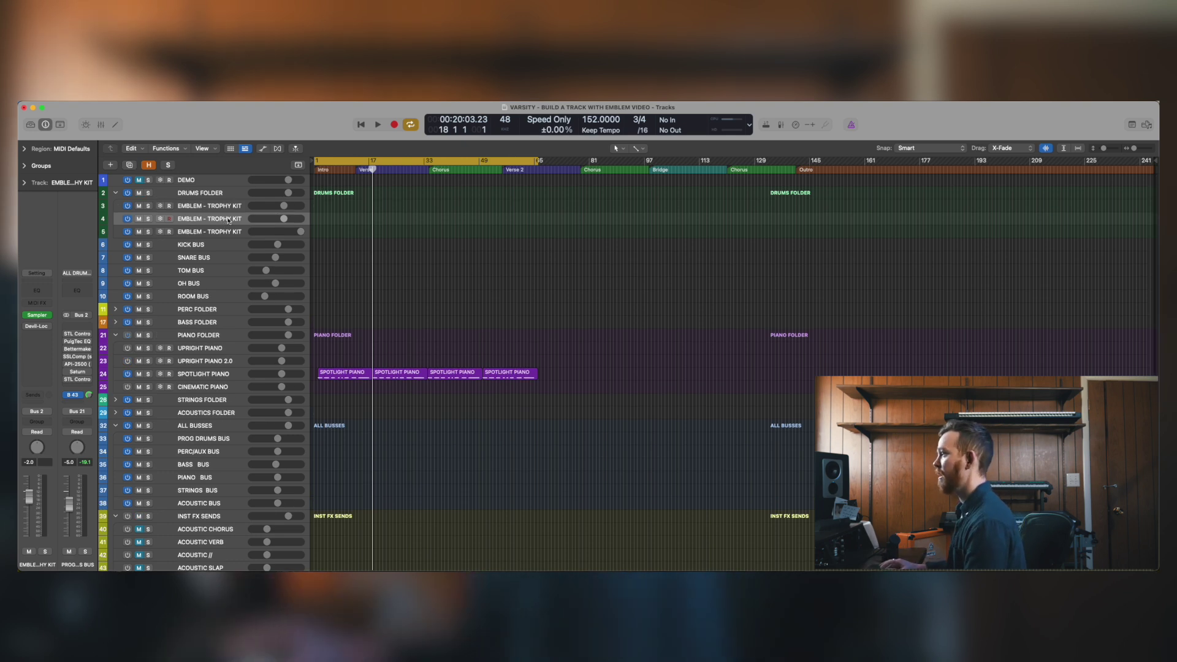
click(250, 222)
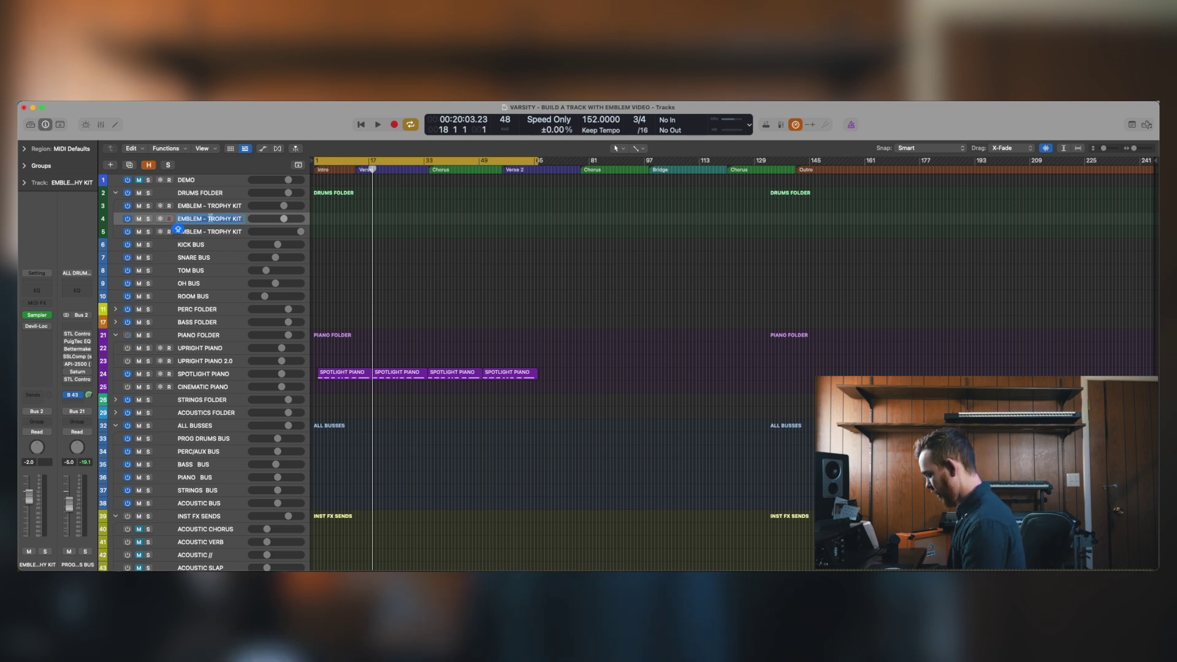
text(FOOT)
key(Return)
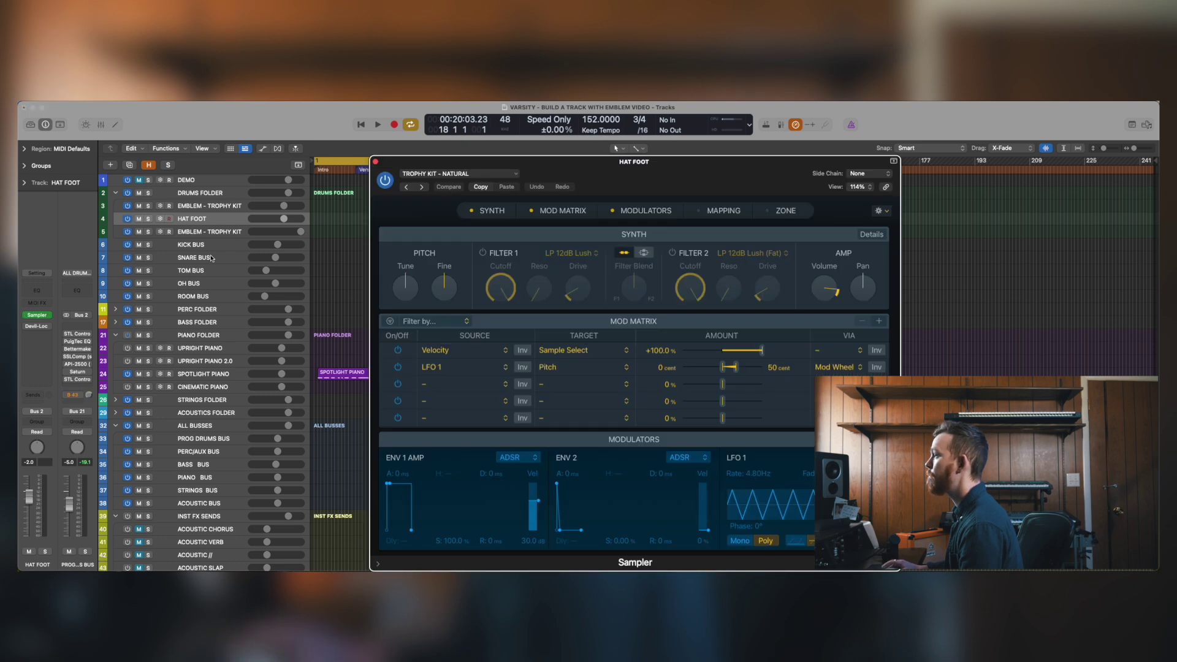
drag(559, 173, 547, 173)
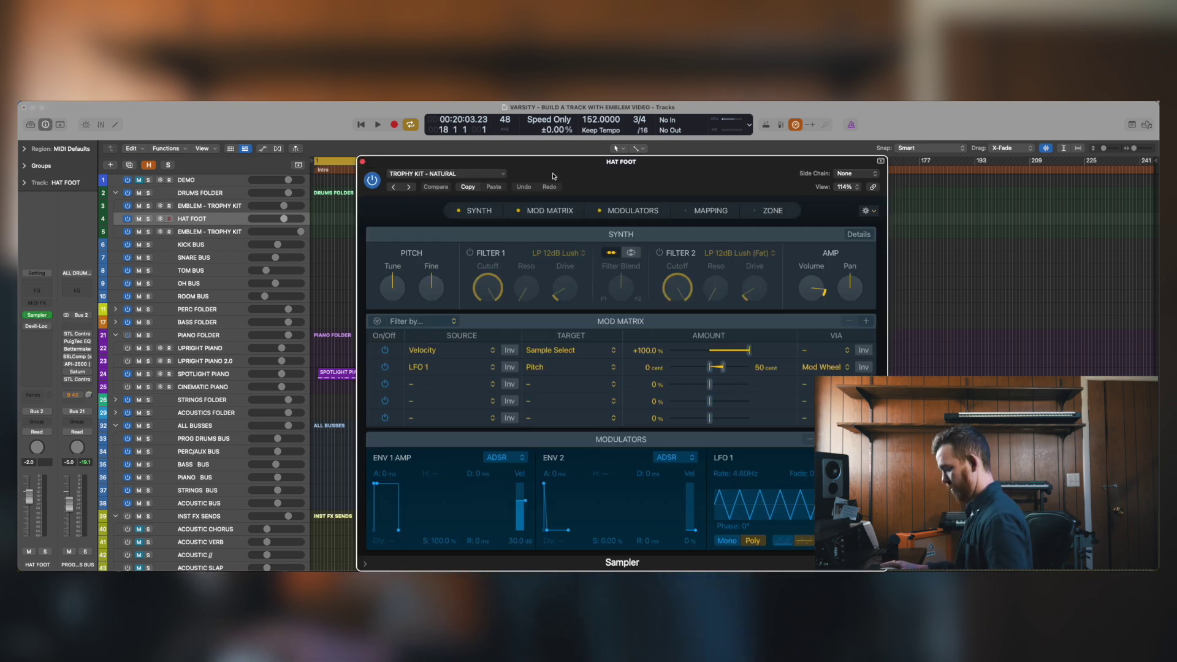
click(362, 162)
Record a hi-hat foot part on the HAT FOOT track from the project start to bar 10
click(196, 222)
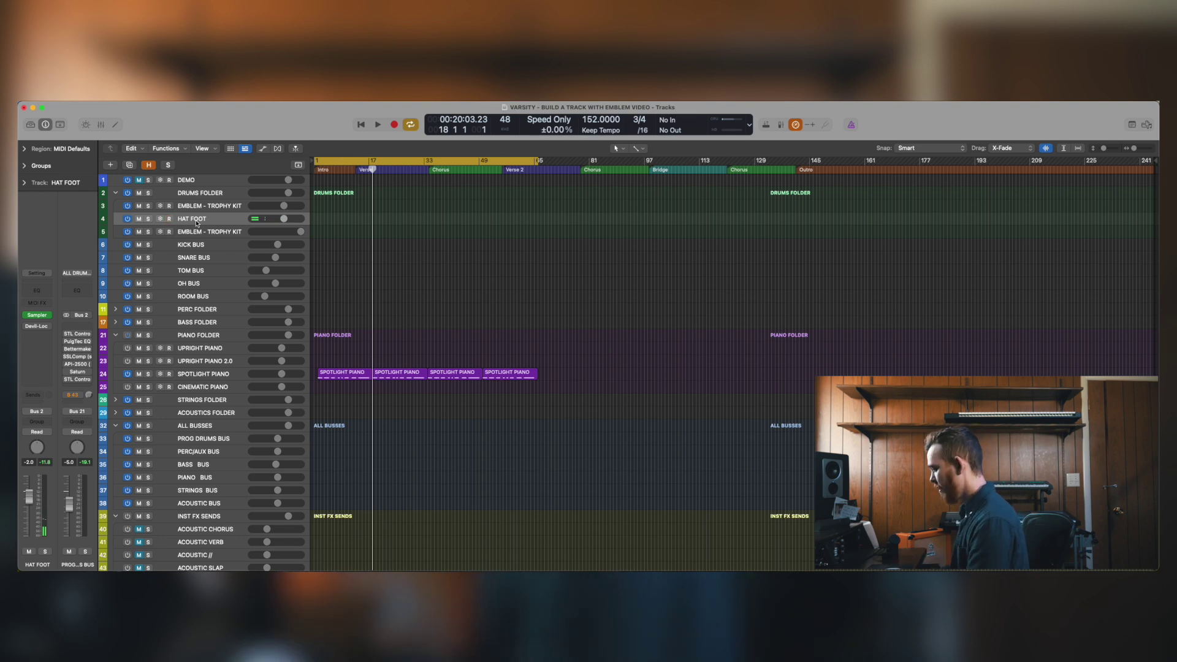
key(Return)
key(r)
key(r)
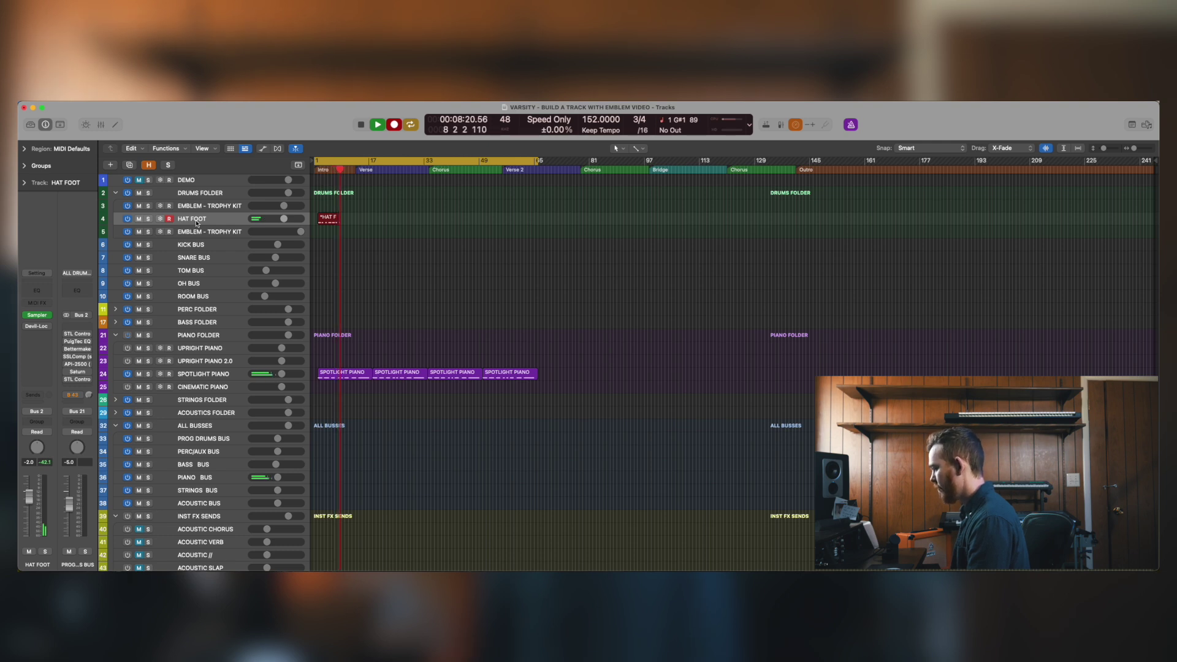
key(space)
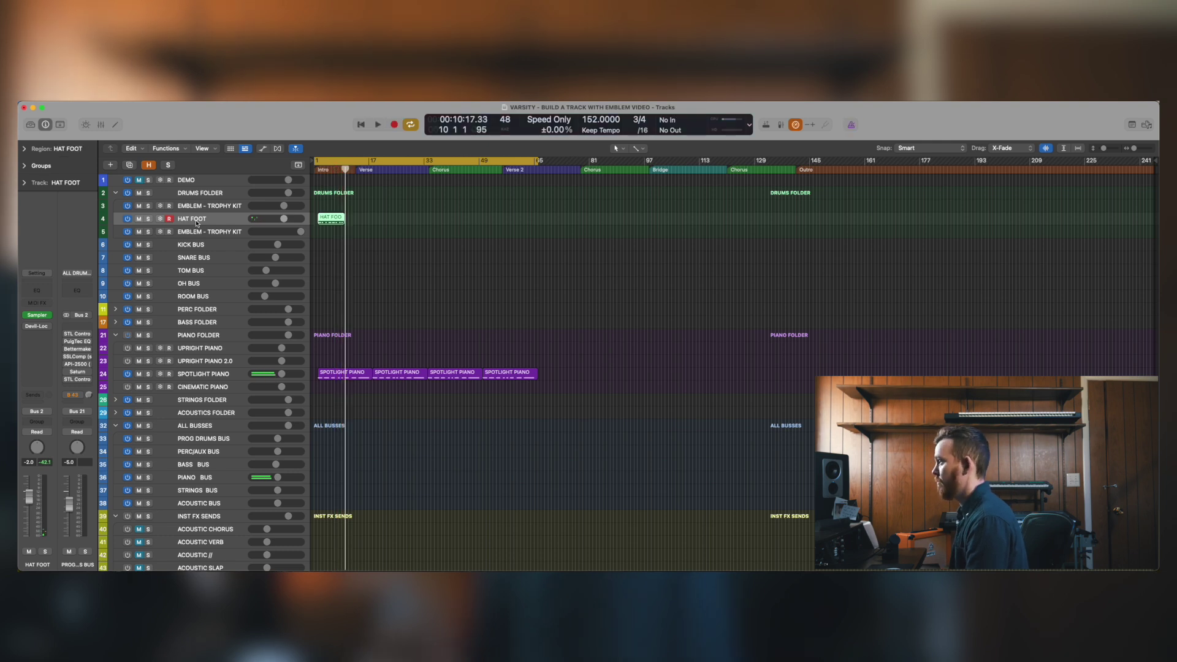
Check the metronome click options and sources in the project settings
key(super+Right)
key(super+Down)
right_click(851, 125)
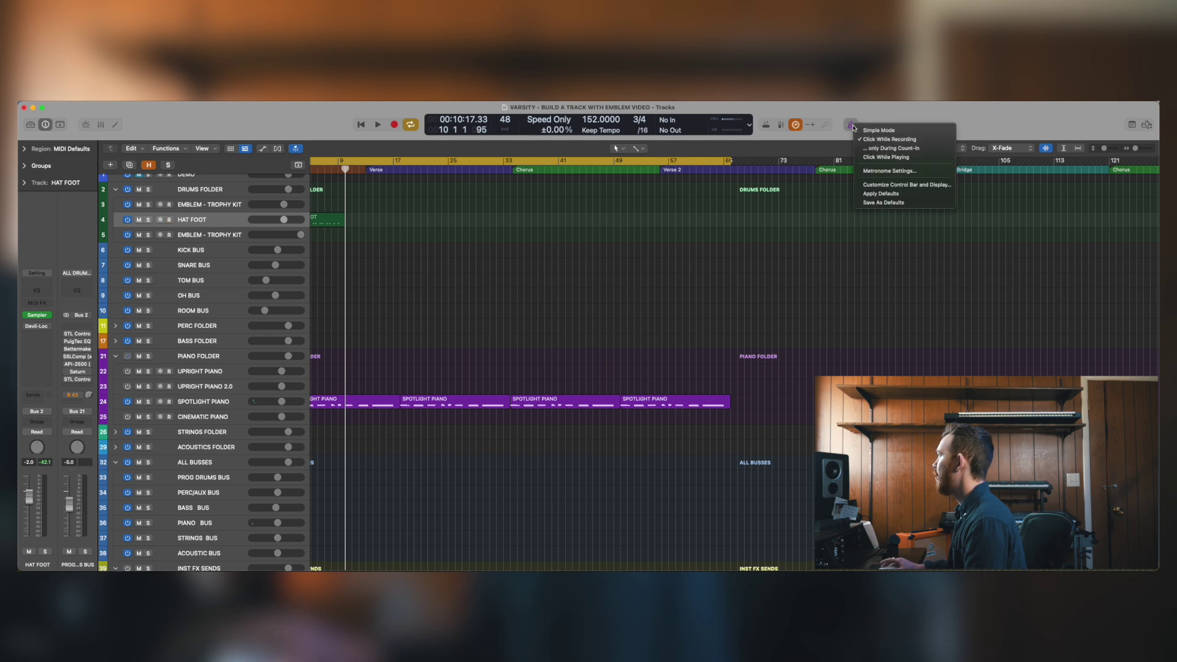
click(890, 177)
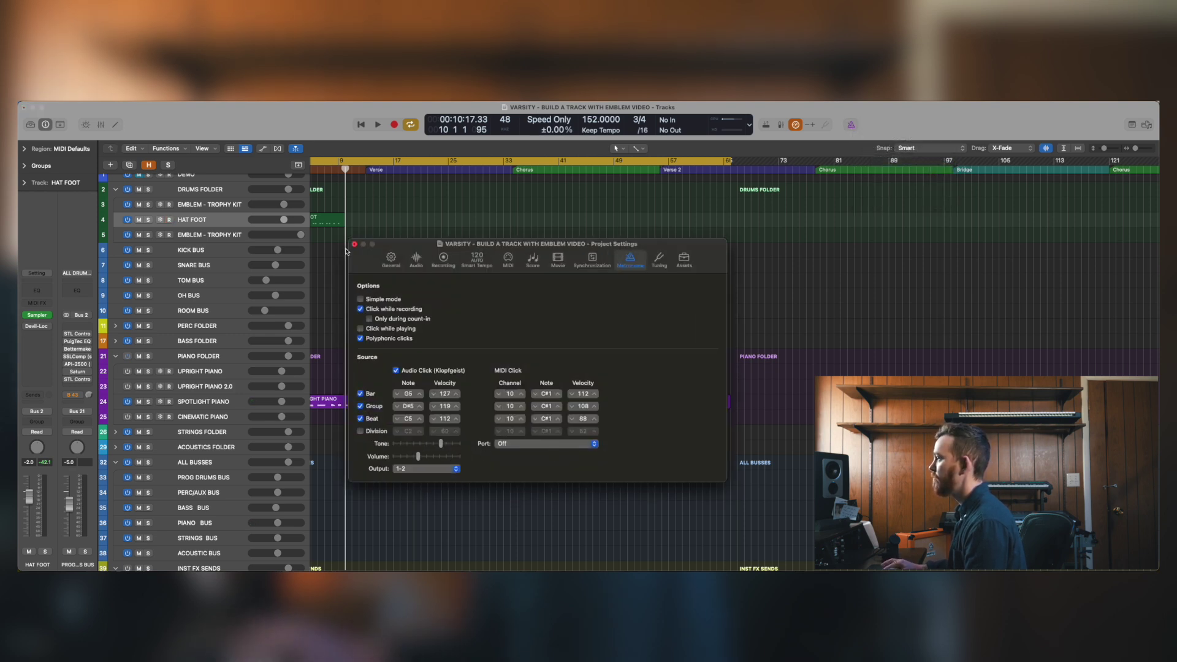
click(354, 246)
Quantize all notes in the recorded HAT FOOT region to 1/16 Note at strength 100, and close the Piano Roll
scroll(368, 230, left, 2)
click(359, 221)
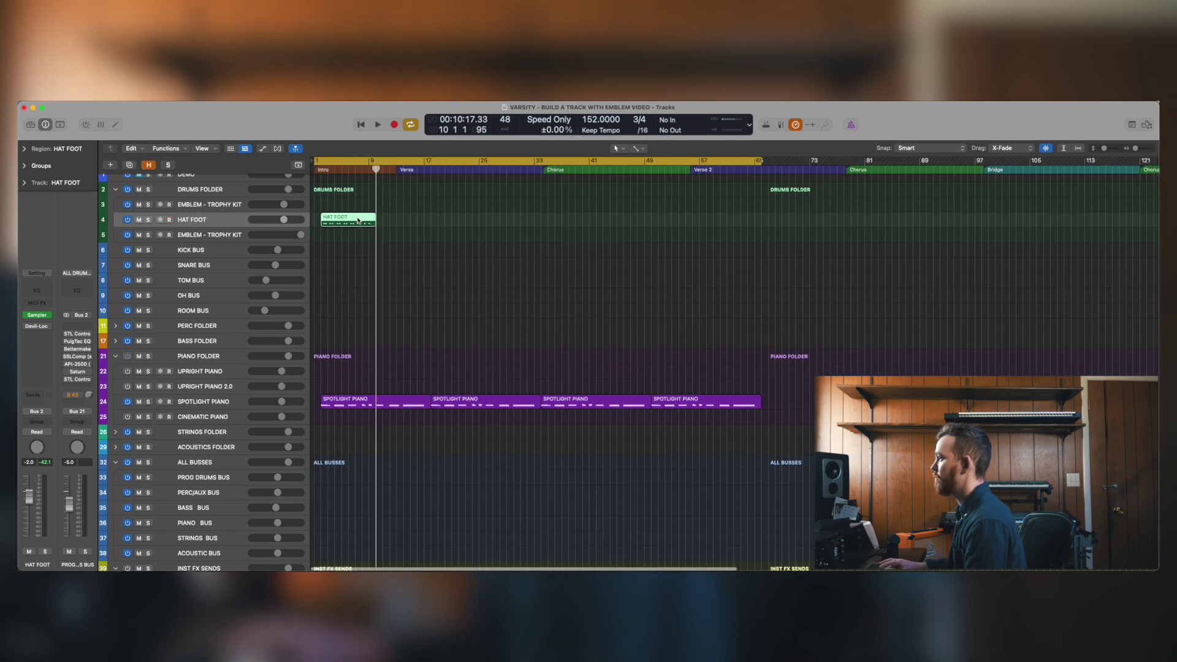
click(353, 252)
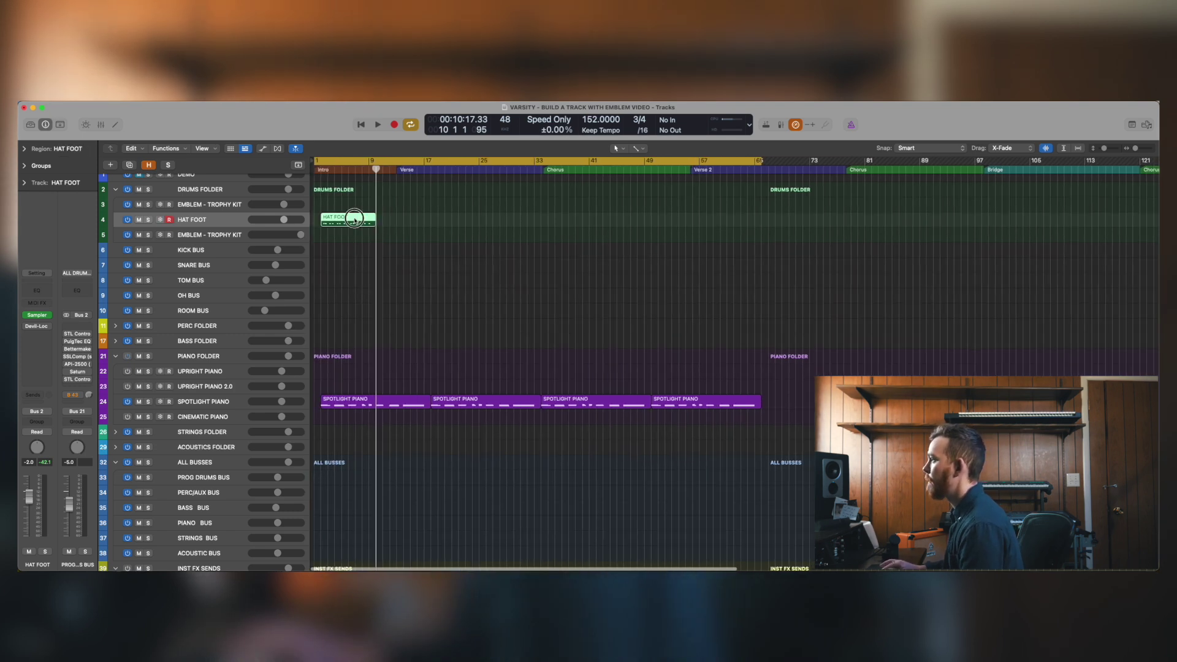
double_click(356, 221)
key(super+a)
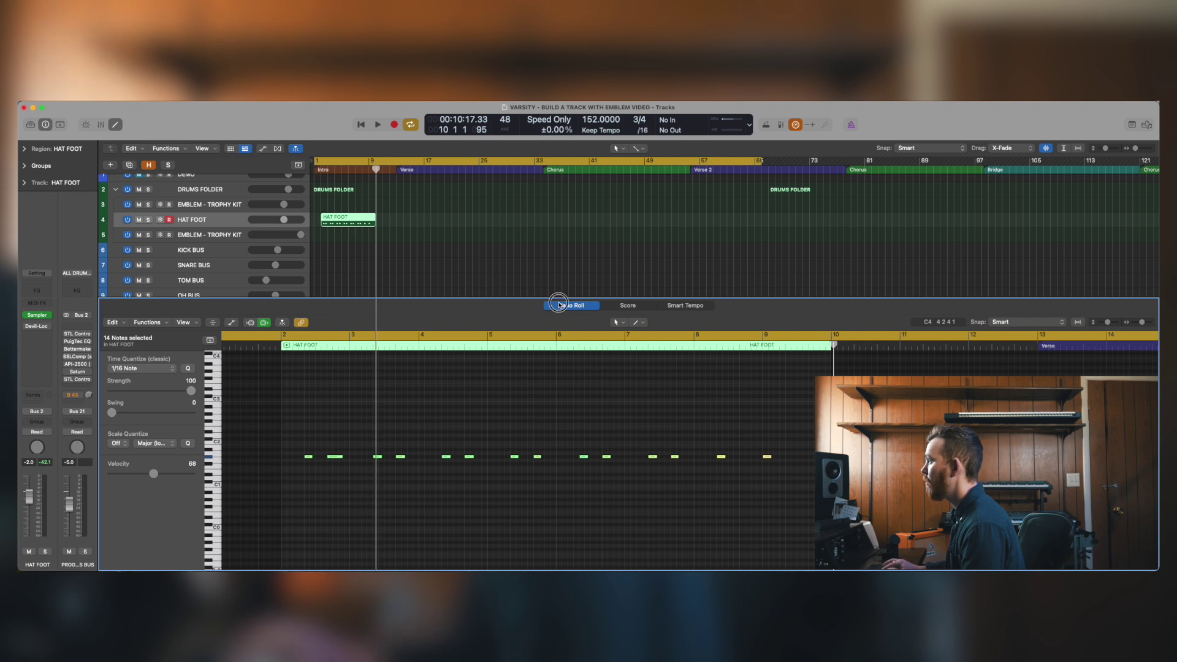
key(e)
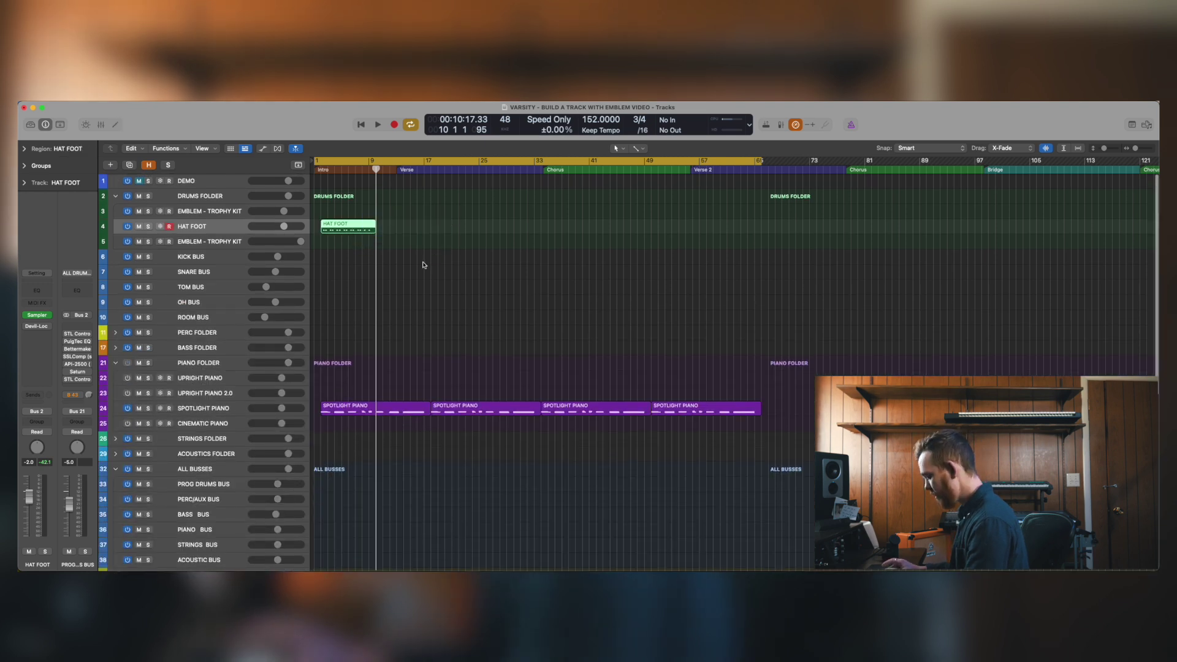
Repeat the HAT FOOT region three times in succession and return the playhead to the project start
key(super+r)
key(super+r)
key(super+r)
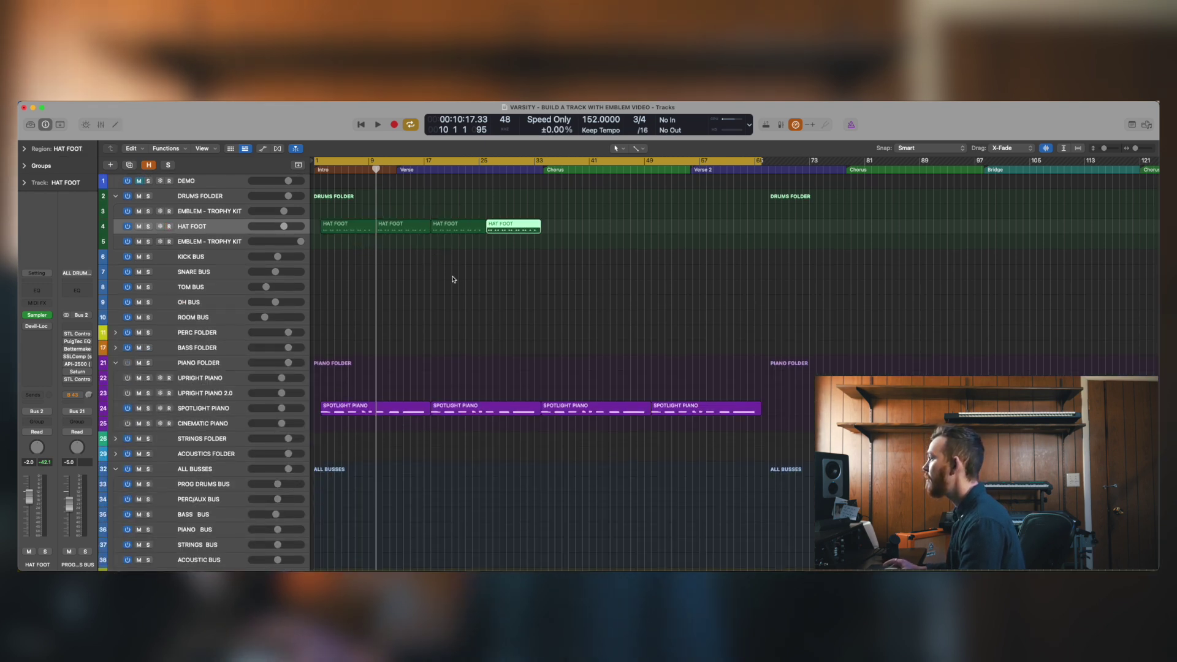
click(546, 296)
key(super+Down)
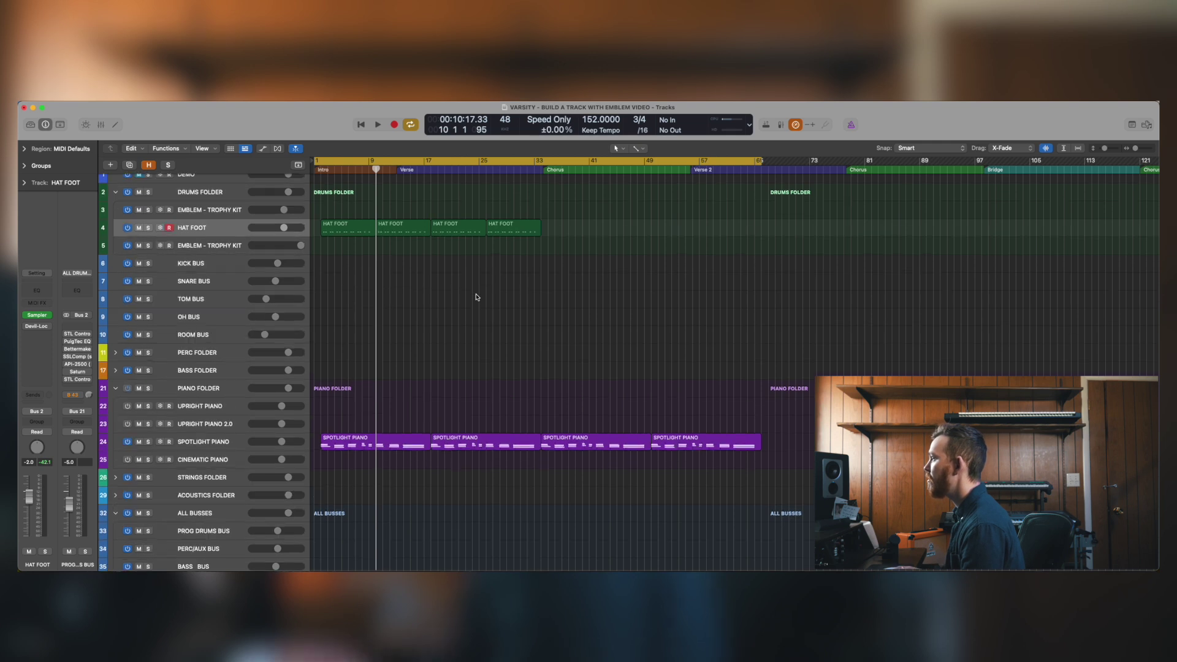
key(Return)
scroll(477, 297, up, 1)
drag(579, 271, 321, 230)
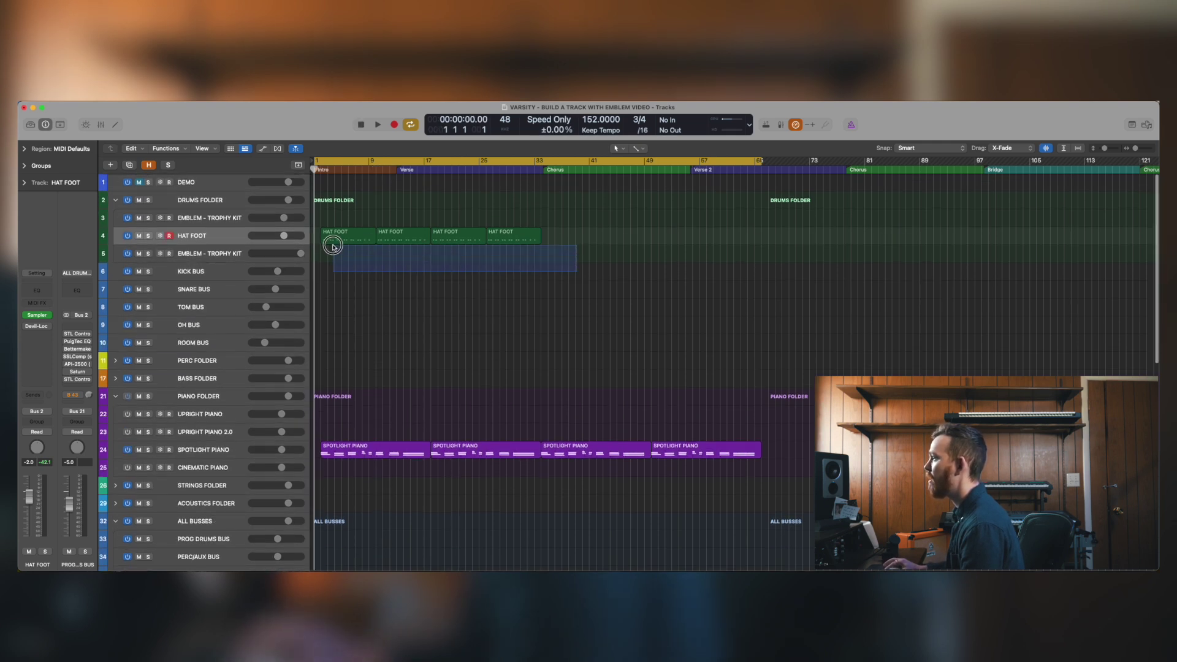
click(410, 221)
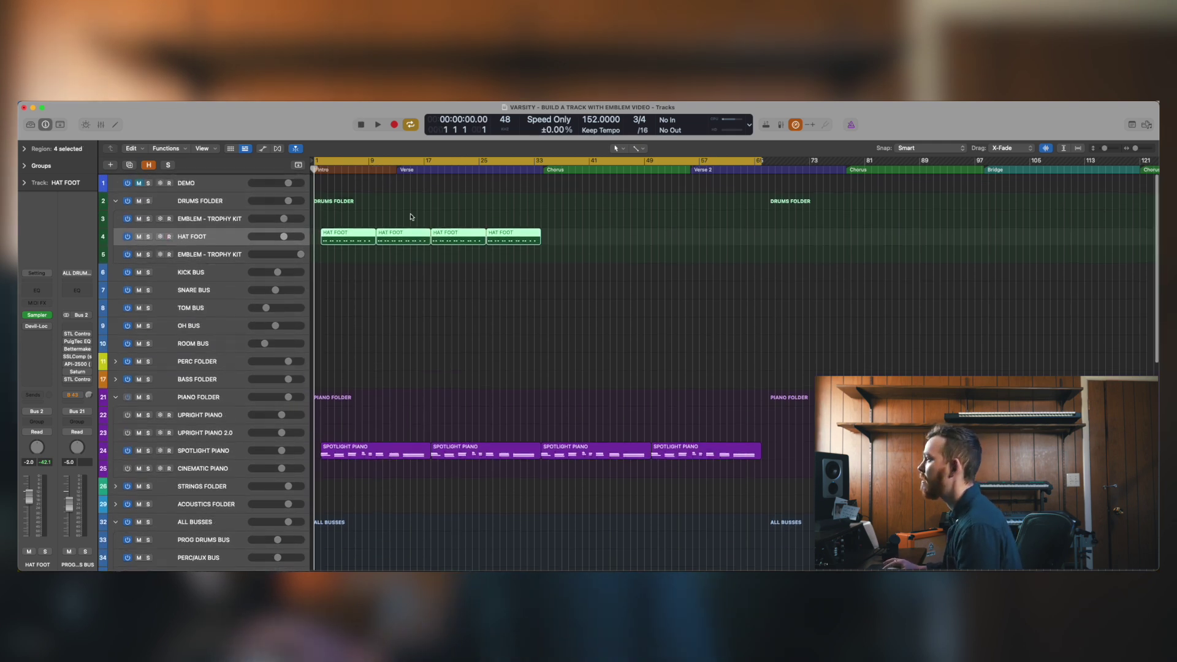
click(193, 236)
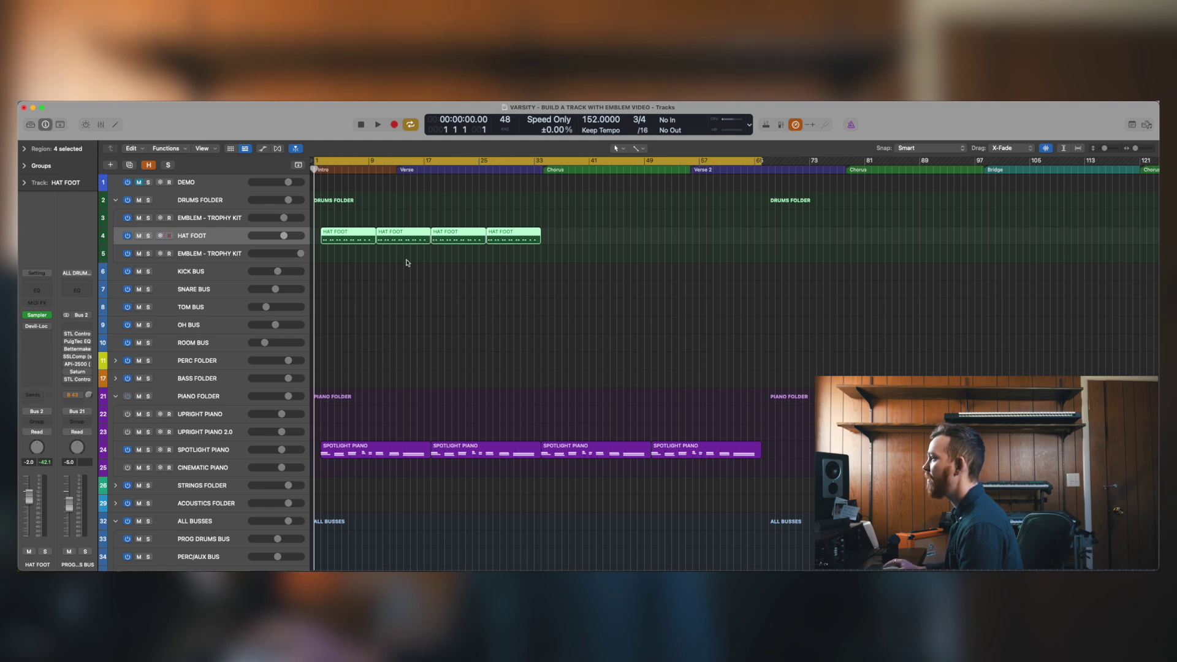
Delete the EMBLEM - TROPHY KIT track below HAT FOOT and select the remaining Trophy Kit track above it
click(224, 219)
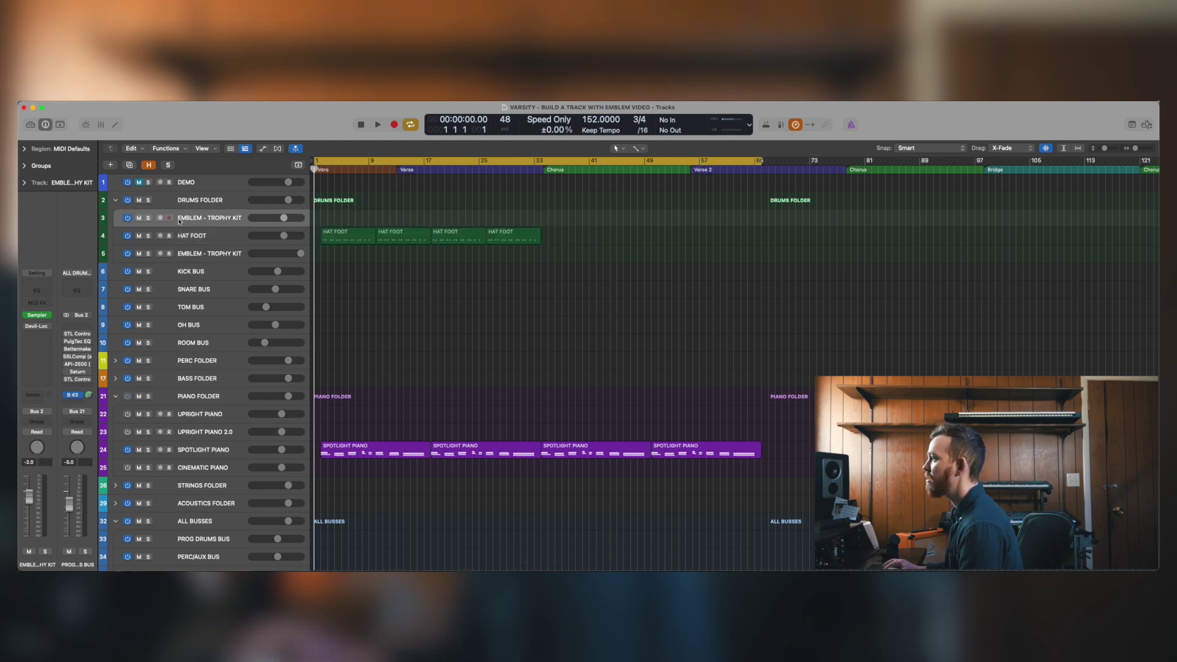
click(225, 254)
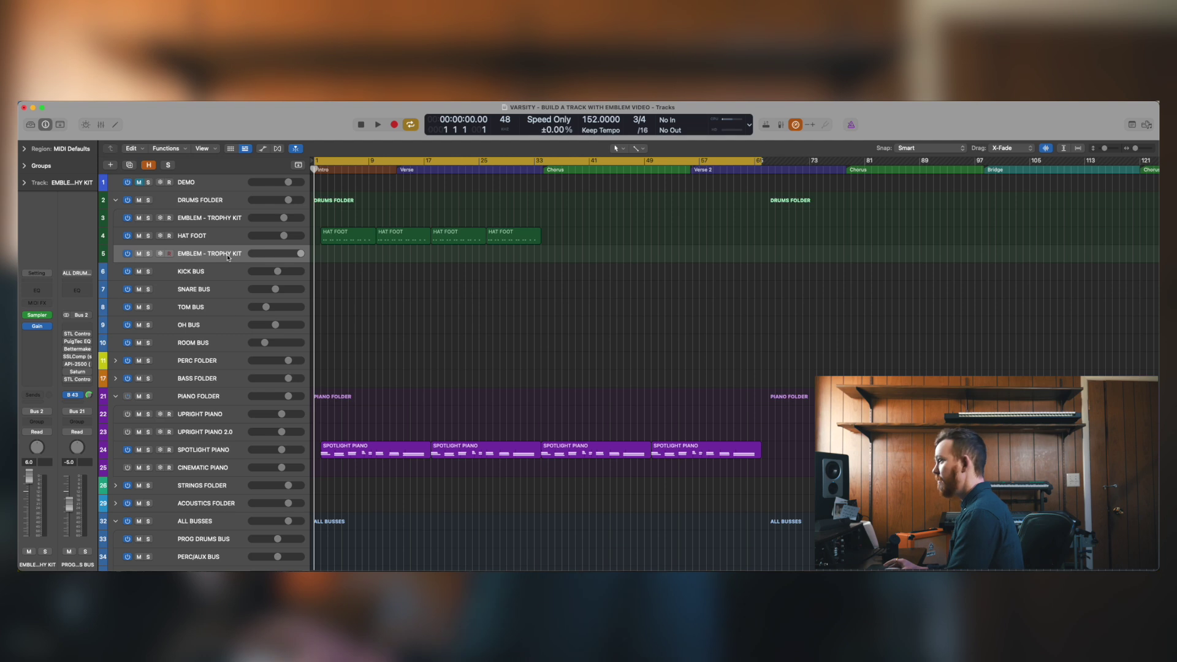
key(super+BackSpace)
click(200, 224)
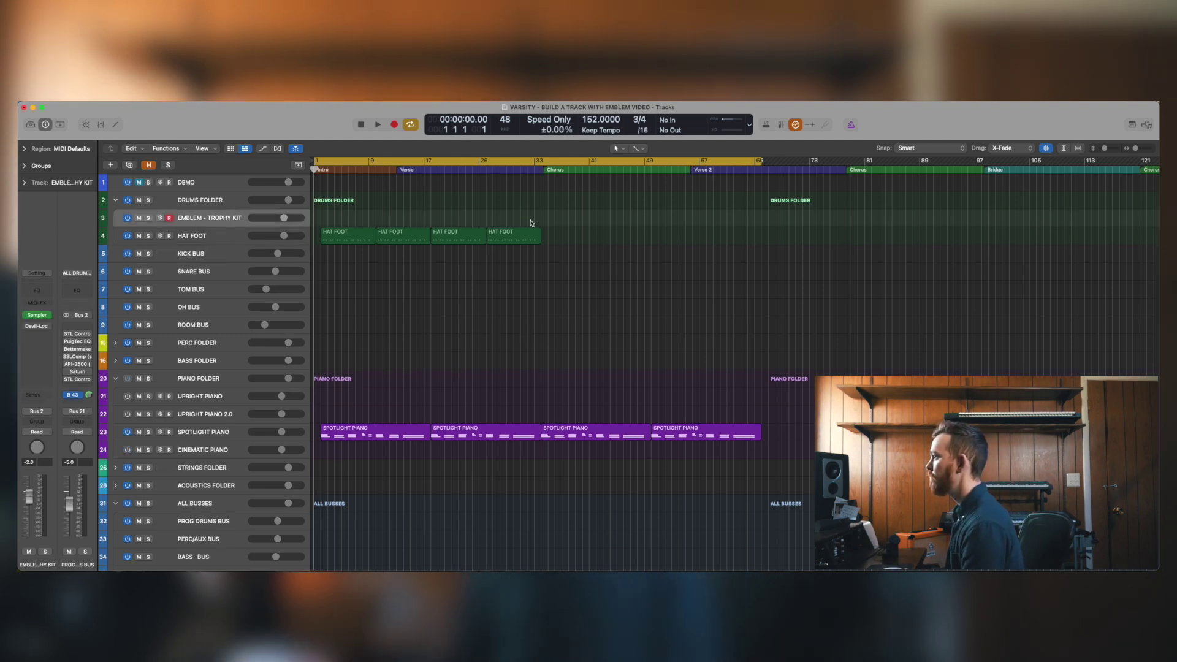
key(r)
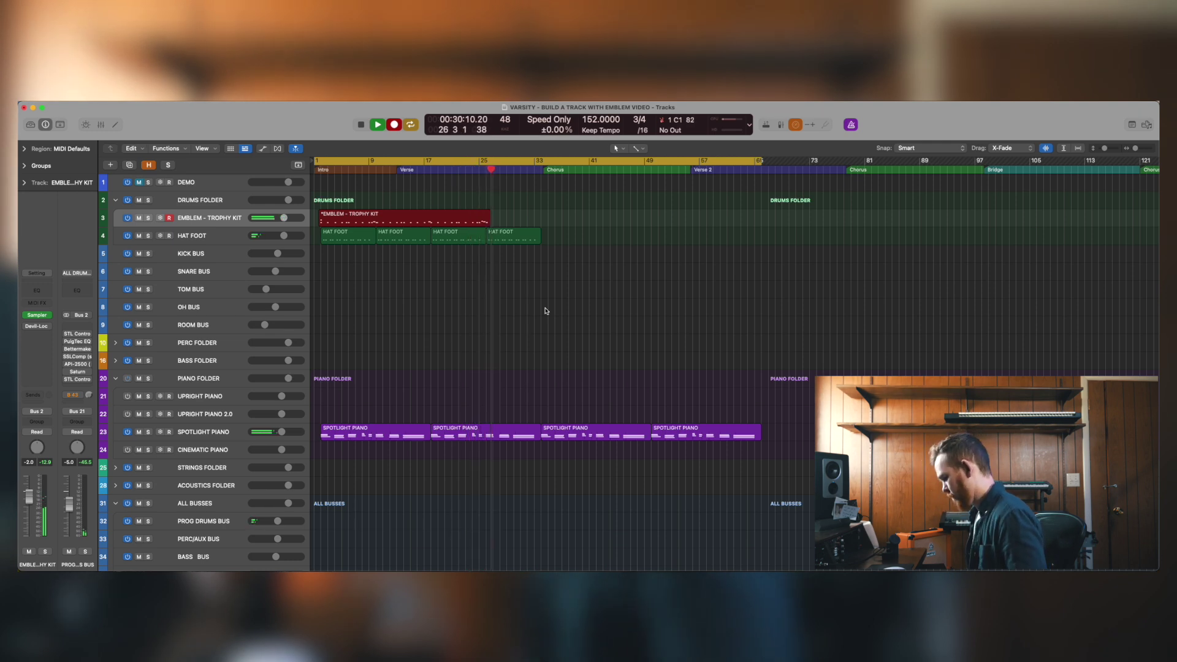
key(space)
key(super+z)
Restart from the project start and record a drum part on the EMBLEM - TROPHY KIT track from bar 2 through bar 17
key(Return)
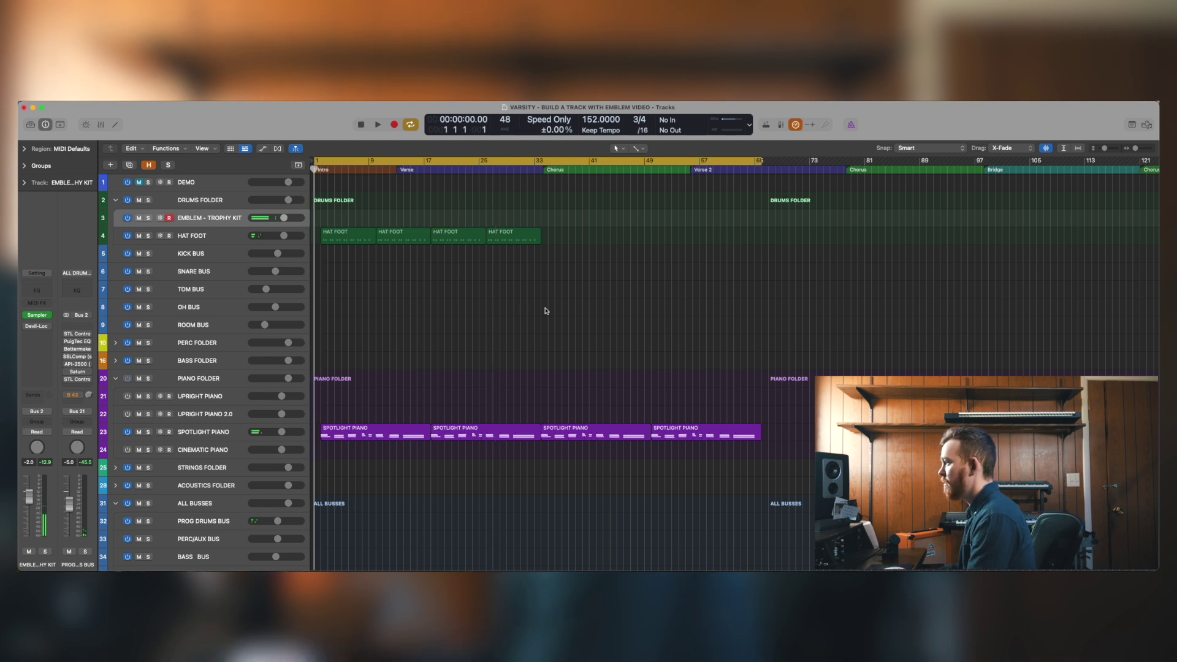
key(r)
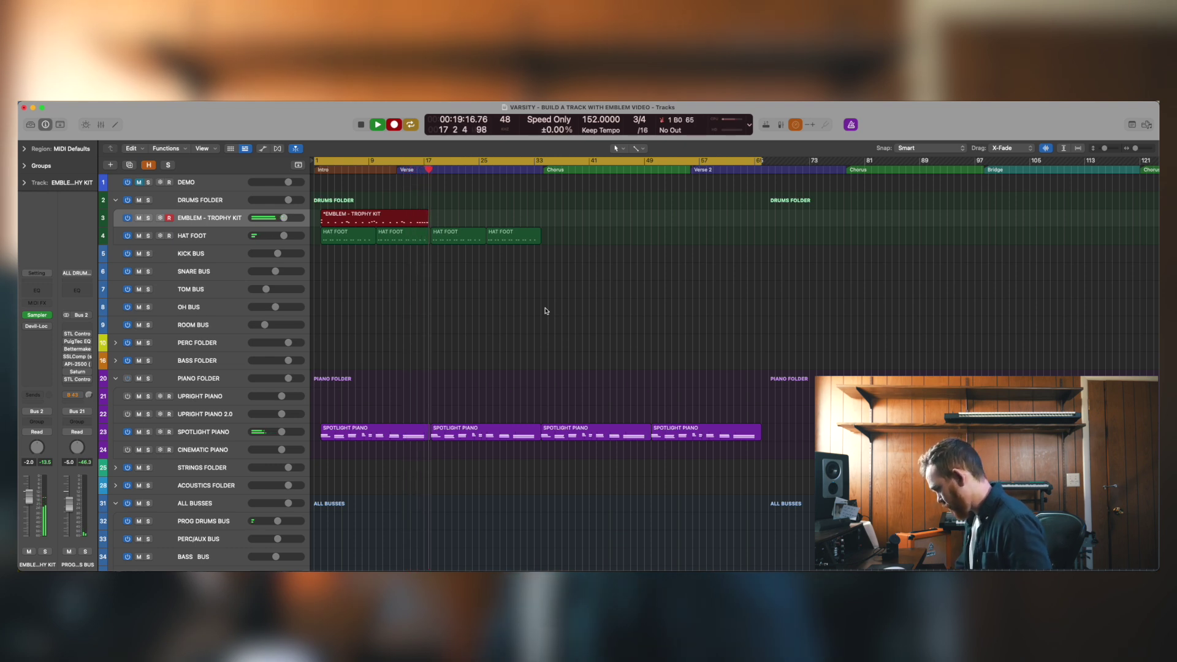
key(space)
Quantize all notes in the recorded EMBLEM - TROPHY KIT region to 1/16 Note at strength 100, and close the Piano Roll
key(super+Right)
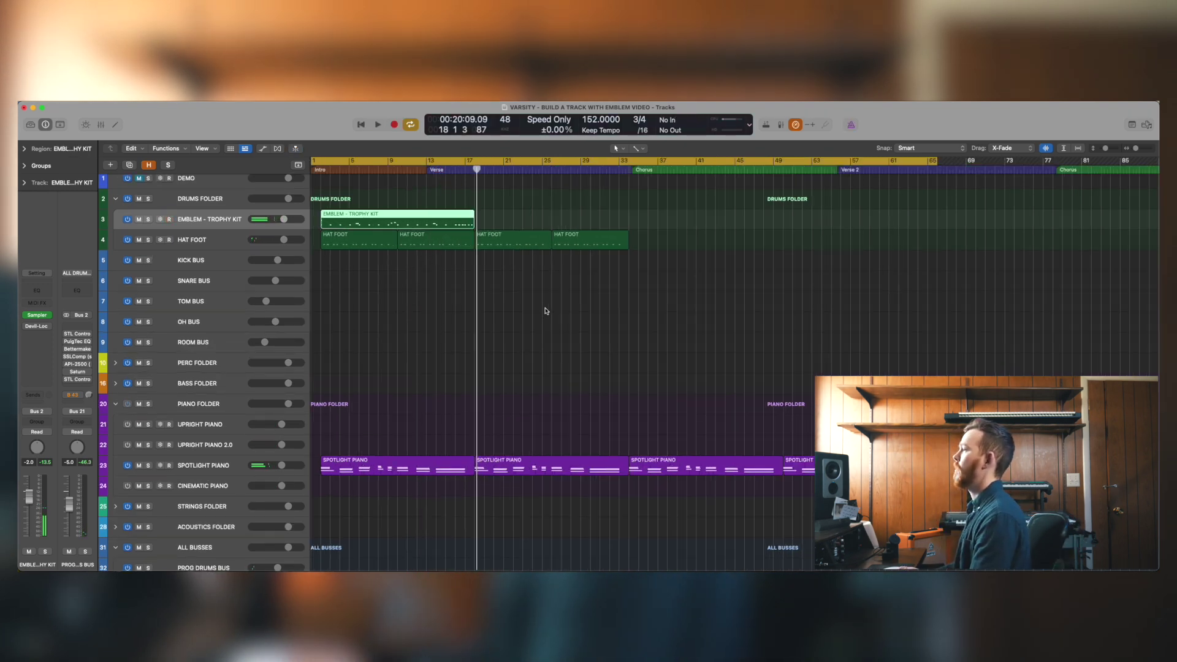
click(545, 310)
double_click(462, 219)
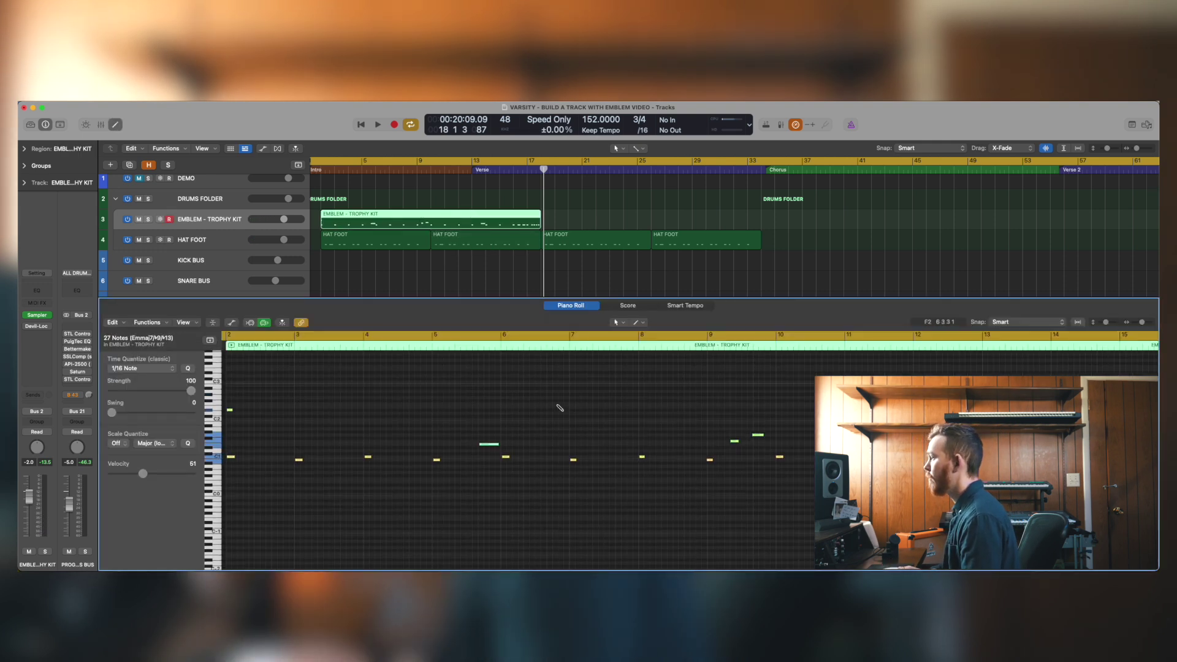
key(z)
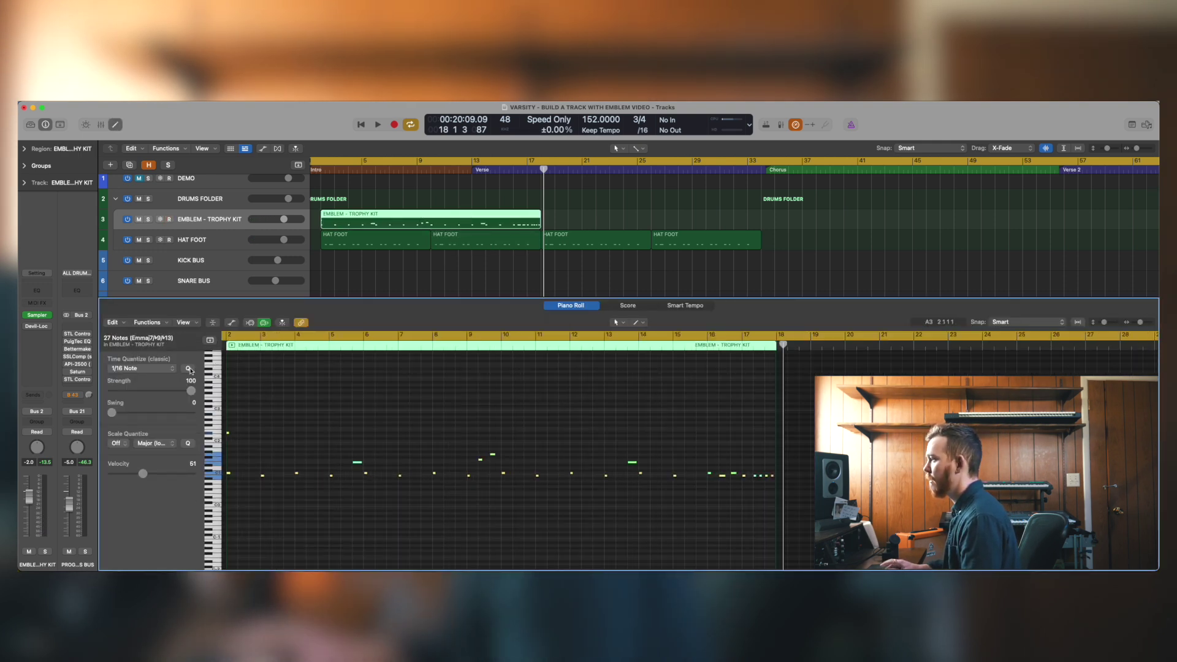
click(576, 306)
Split the EMBLEM - TROPHY KIT region at bar 10
drag(403, 170, 431, 170)
click(446, 184)
click(478, 210)
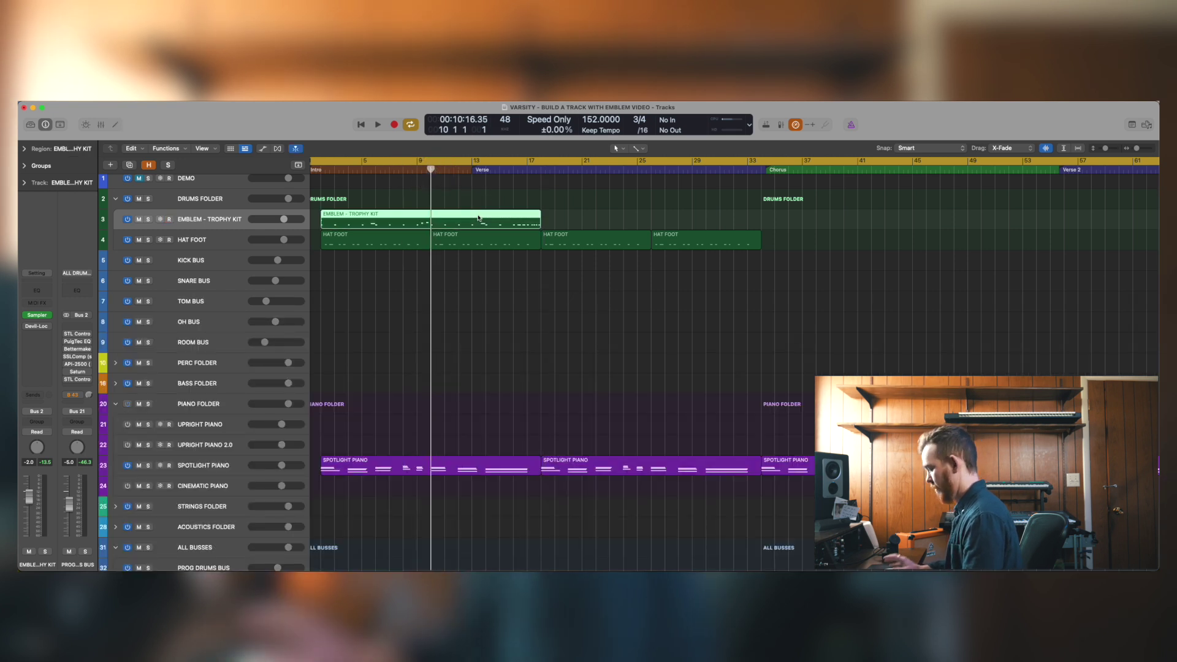
key(cmd+t)
key(cmd+Up)
key(cmd+Left)
Move the second half of the split Trophy Kit region to bar 26 and repeat the first half twice to fill the gap
drag(390, 220, 500, 221)
drag(385, 207, 374, 212)
key(super+r)
key(super+r)
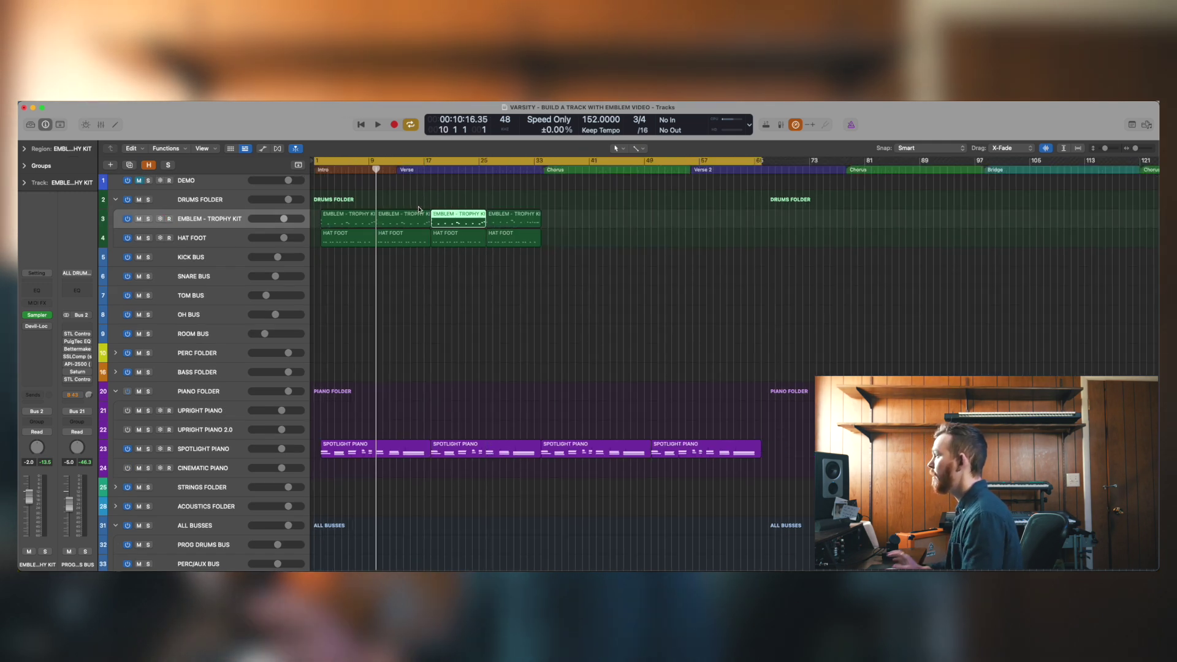
Play the drums and piano from the project start with the metronome click turned off
key(super+Up)
key(super+Left)
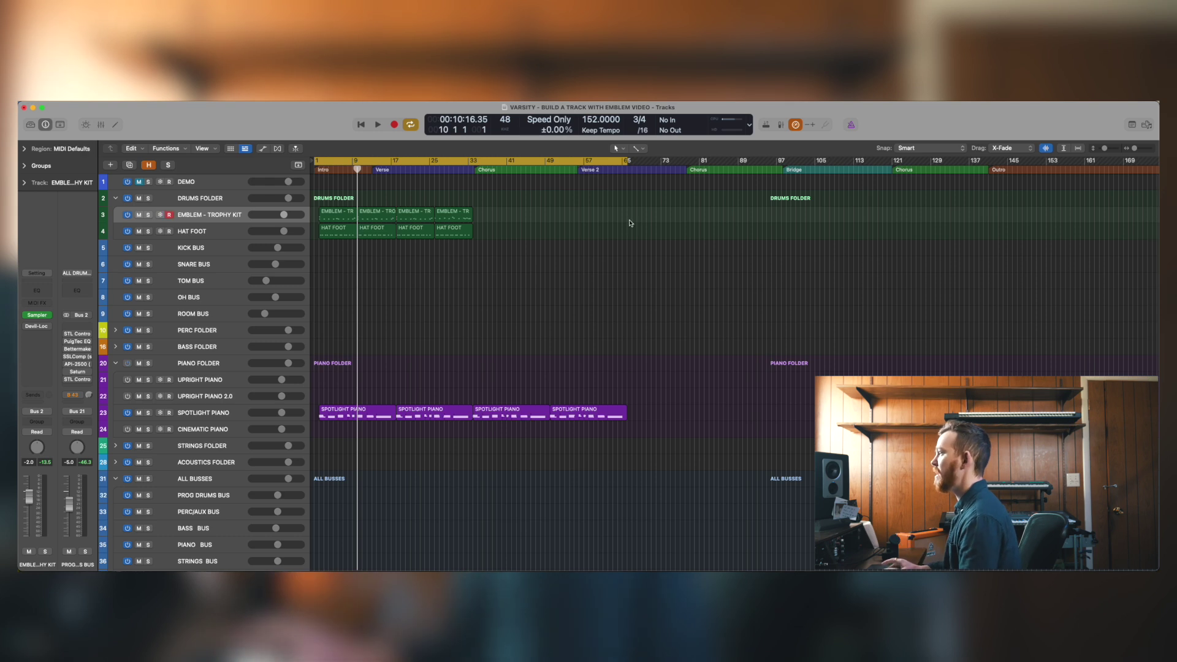
key(super+Up)
key(super+Left)
key(Return)
key(space)
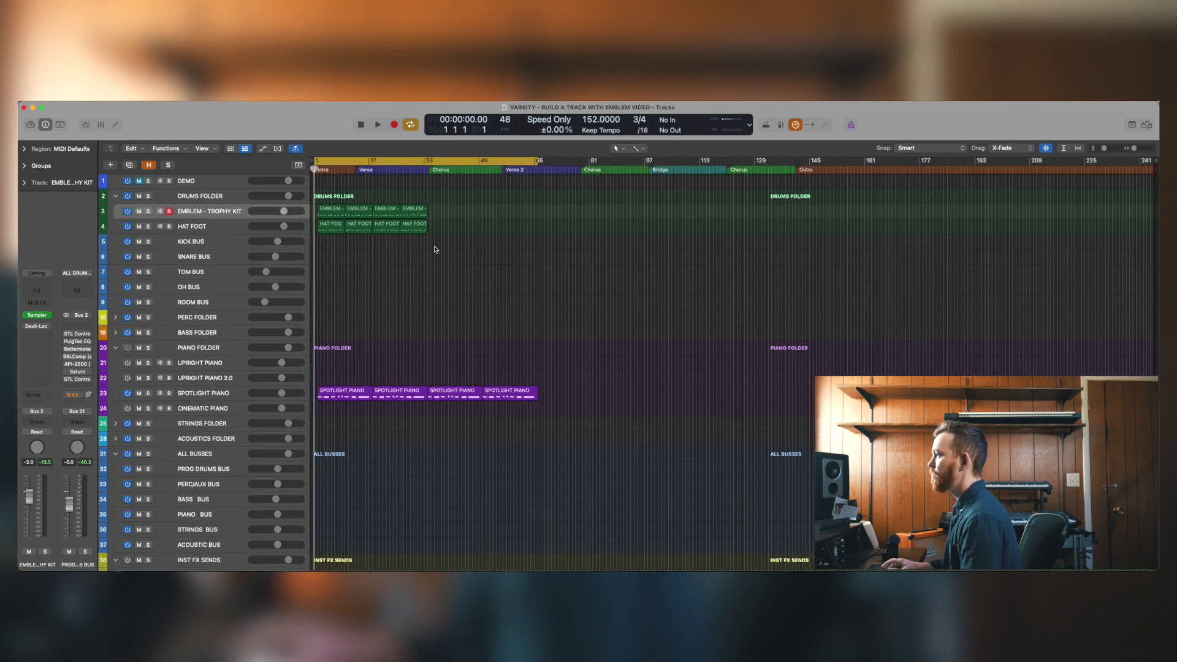
key(space)
click(796, 125)
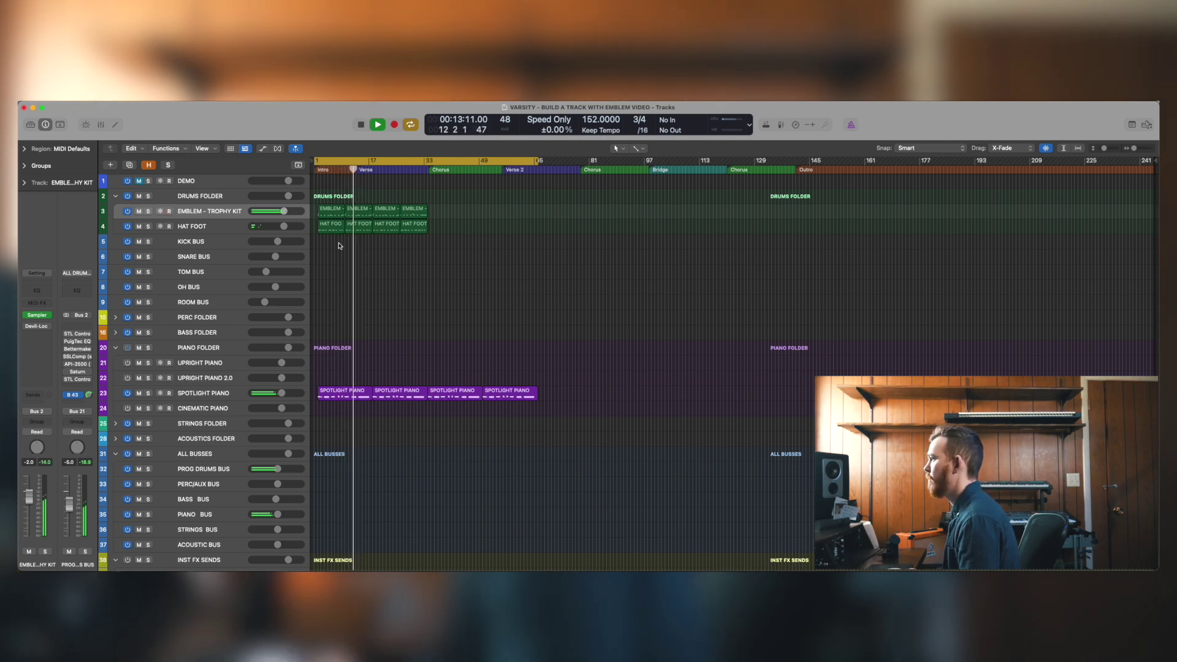
key(super+Down)
key(super+Right)
key(super+Right)
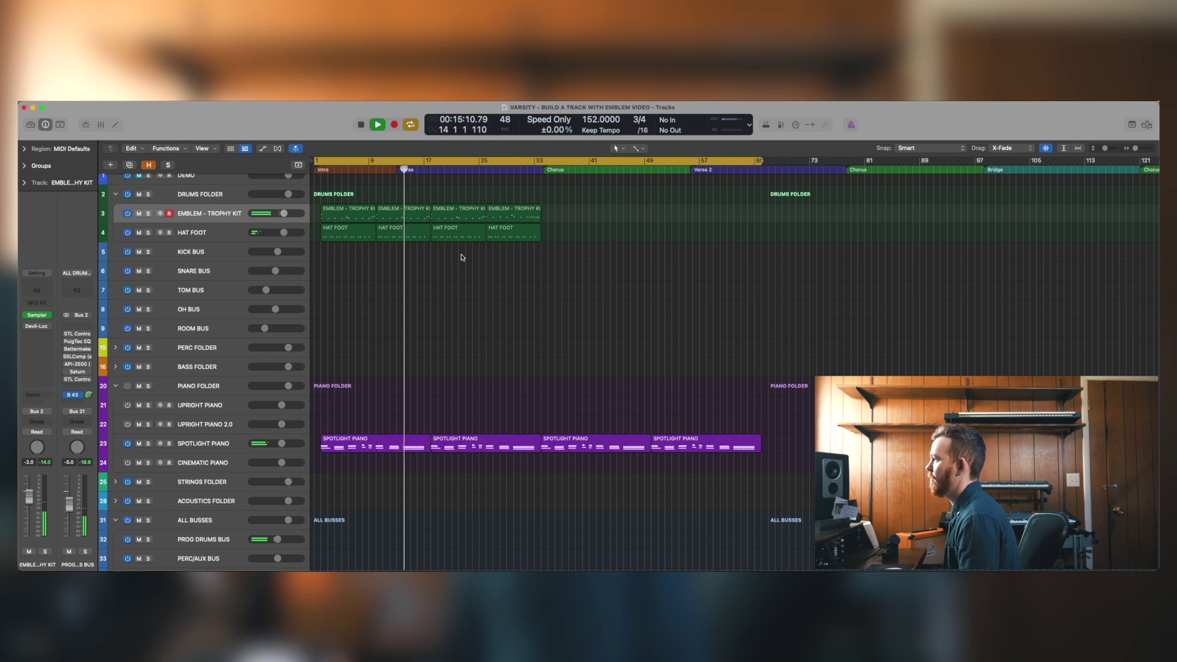
key(super+Down)
key(super+Right)
key(super+Right)
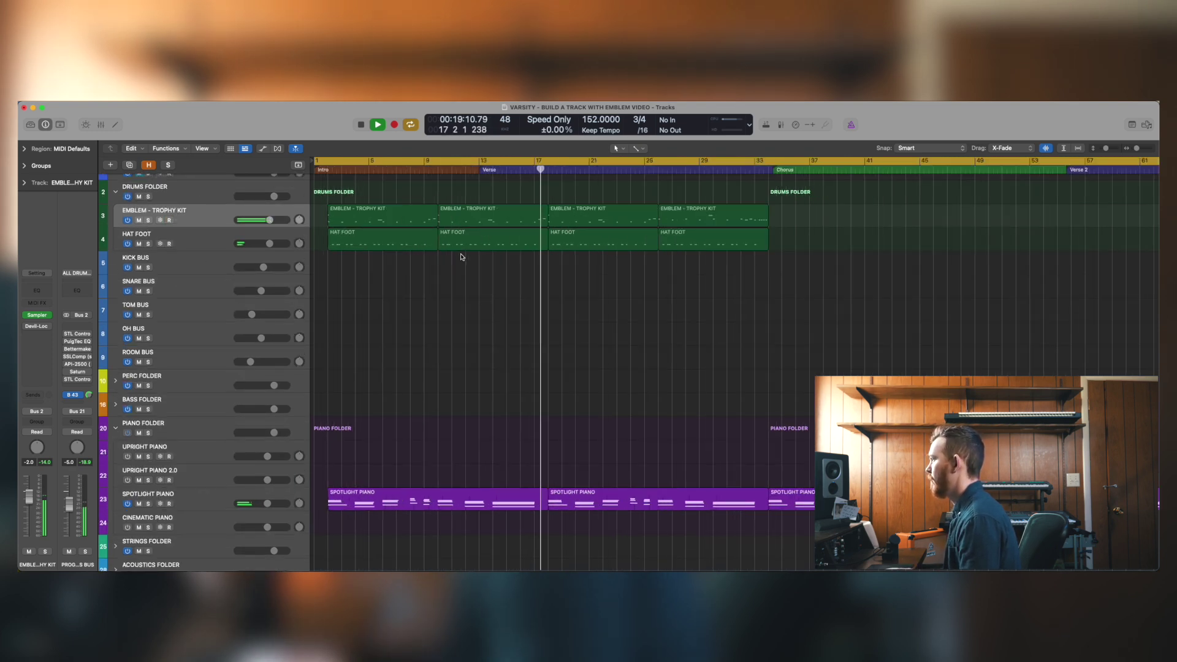
key(space)
Split the first HAT FOOT region at bar 6, and delete its second half and the three following HAT FOOT copies
scroll(462, 256, down, 3)
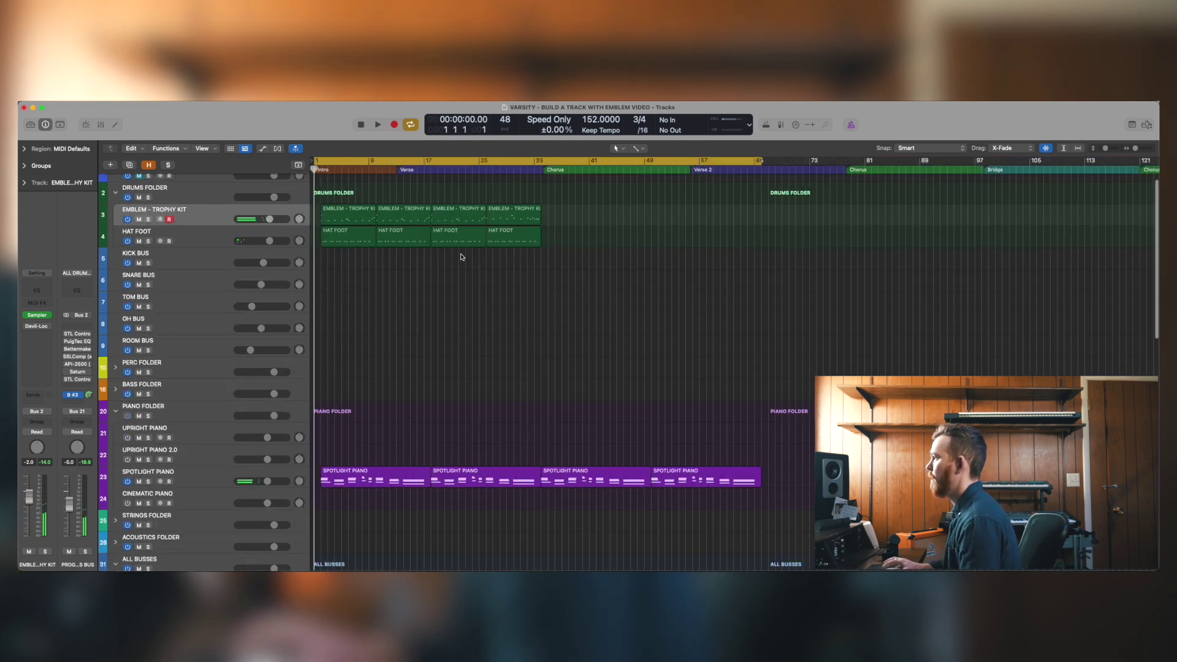
drag(332, 173, 348, 176)
click(364, 239)
key(super+t)
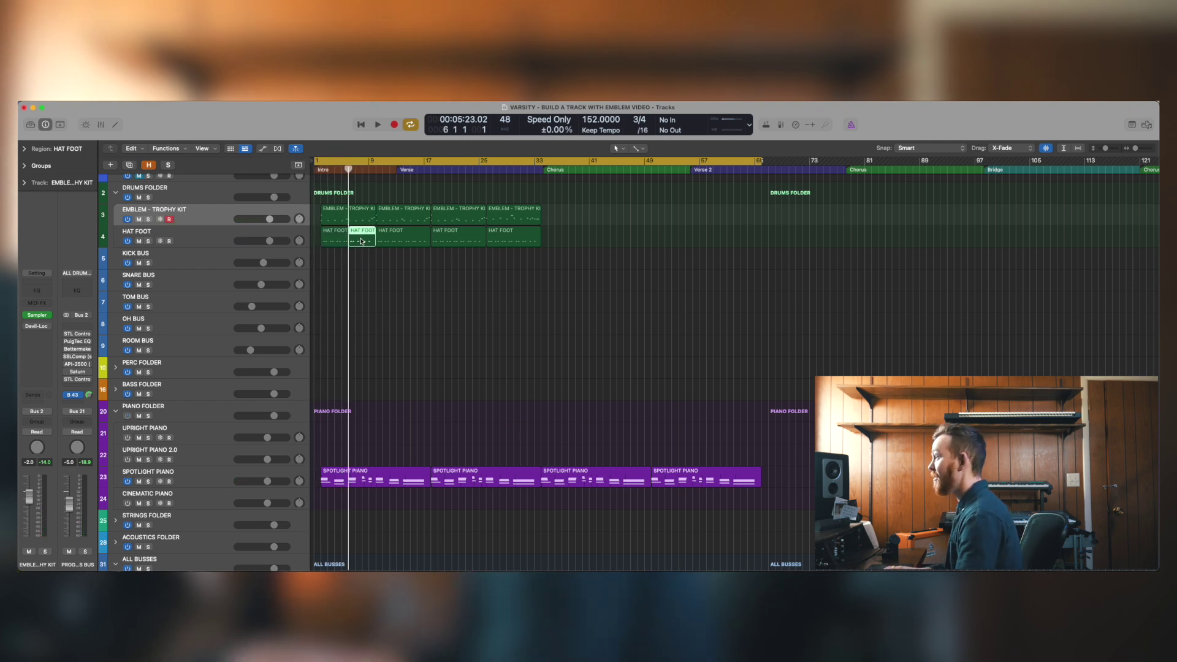
key(Delete)
drag(364, 243, 518, 231)
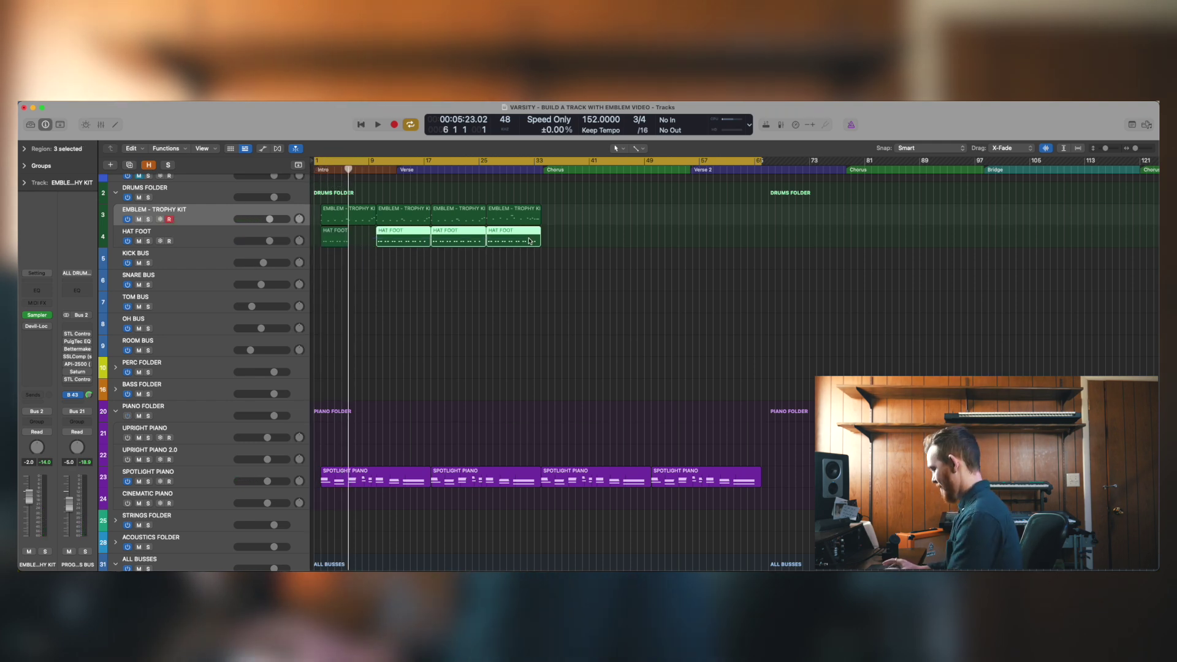
key(Delete)
Repeat the remaining four-bar HAT FOOT region seven times up to the end of the Trophy Kit regions, and return to the project start
click(472, 237)
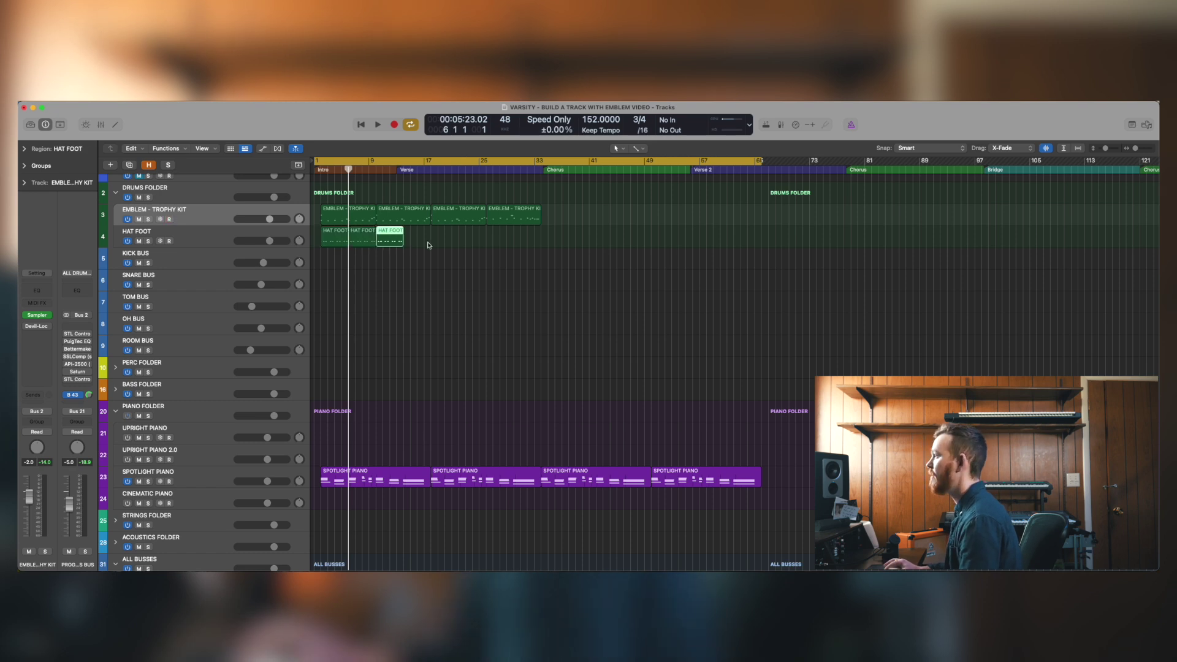
key(super+r)
key(super+r)
key(super+r)
click(529, 275)
key(Return)
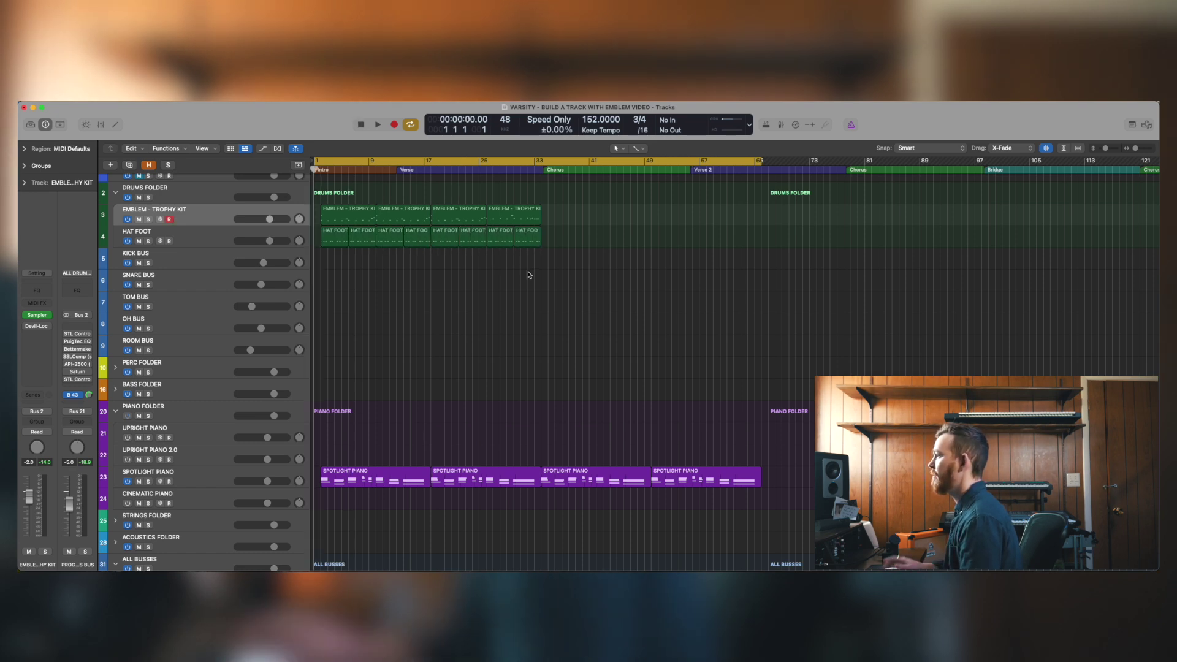
key(super+Down)
key(super+Right)
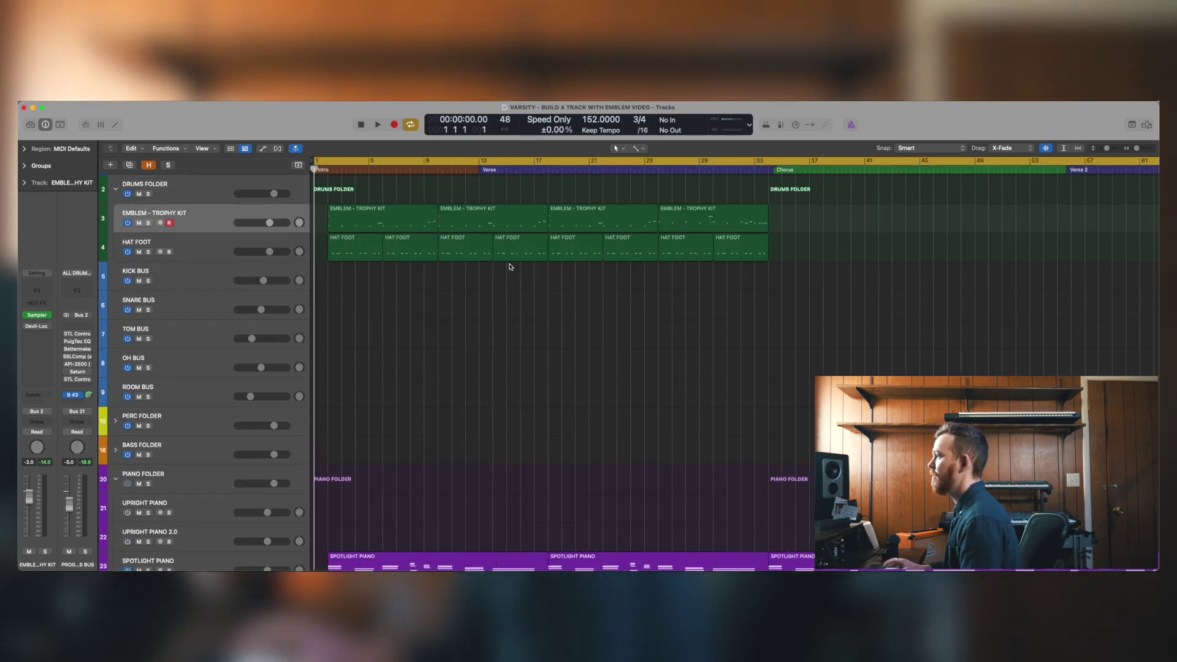
click(181, 223)
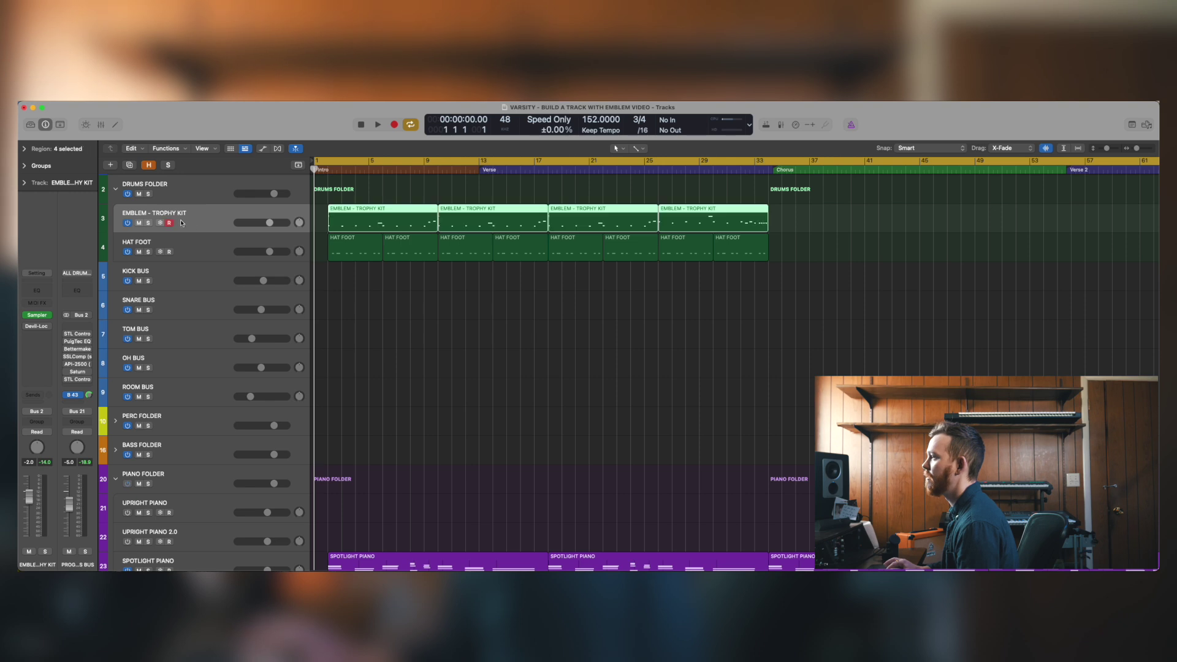
key(super+Up)
key(super+Left)
click(478, 304)
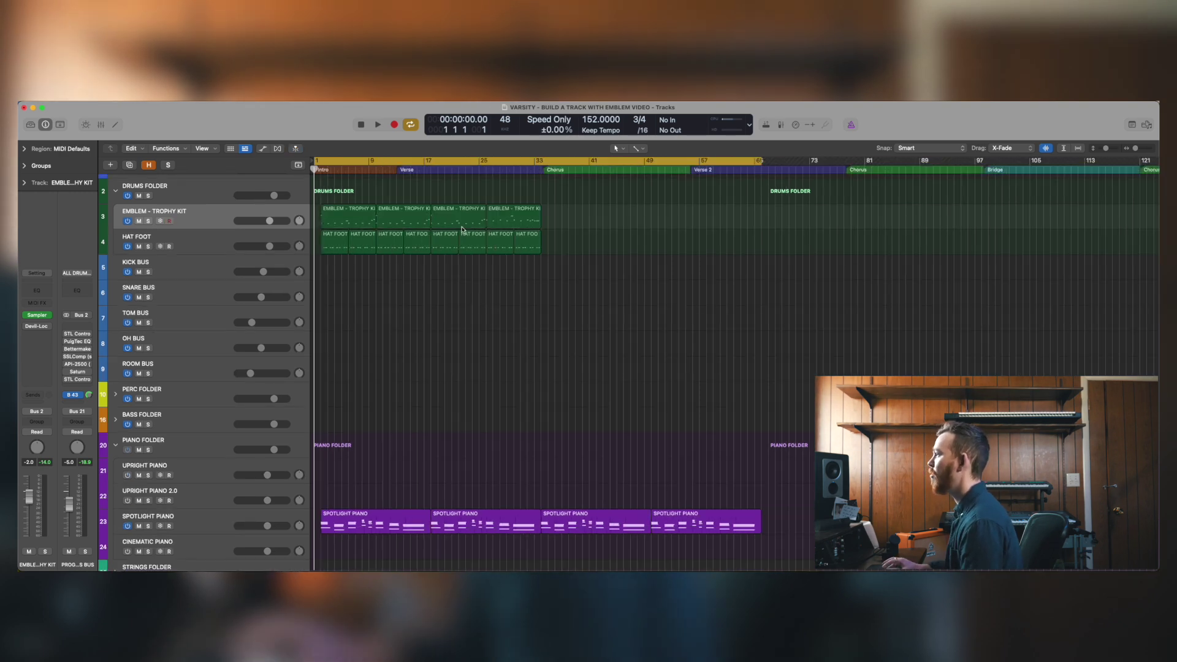
click(218, 212)
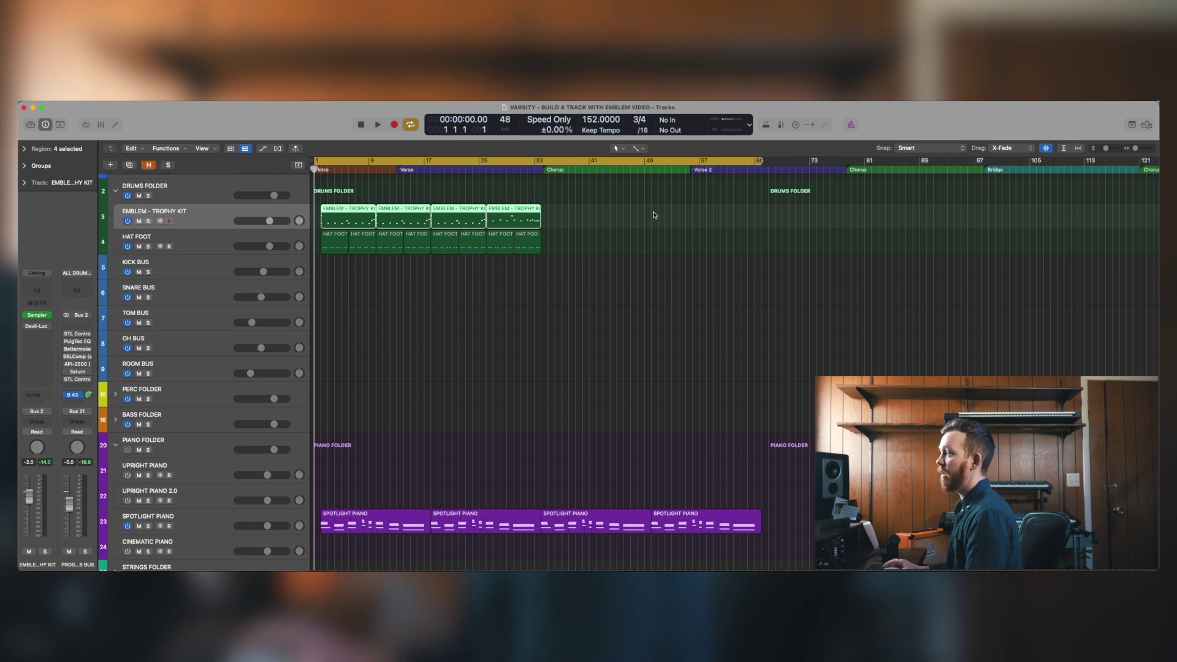
key(z)
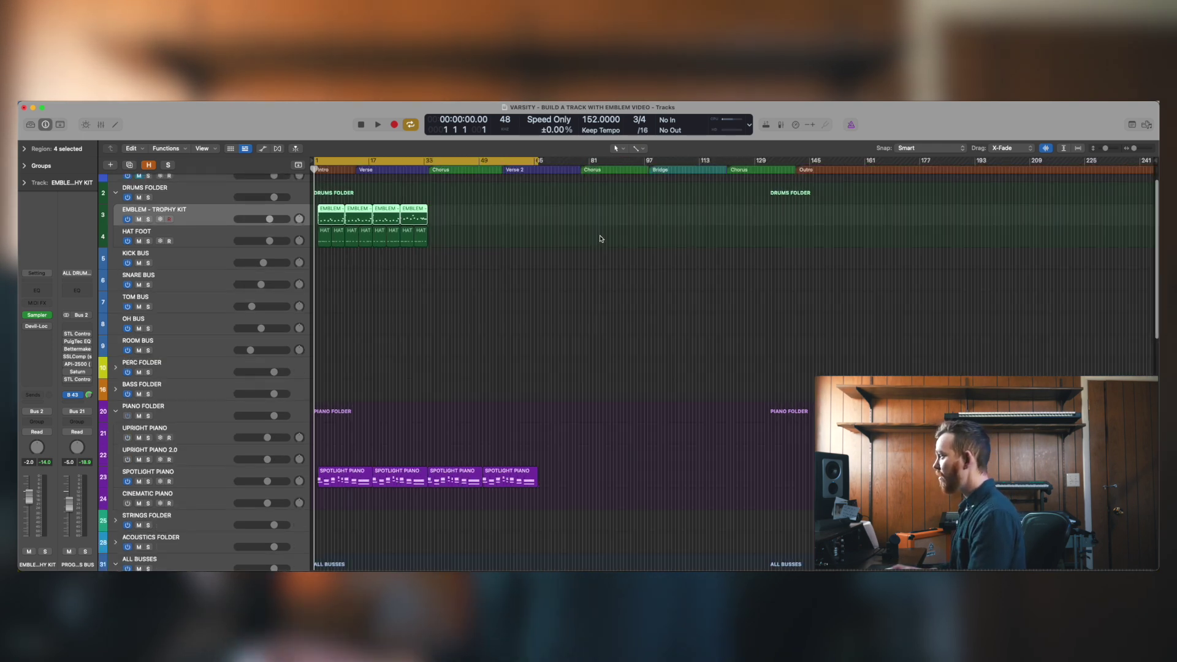
click(526, 242)
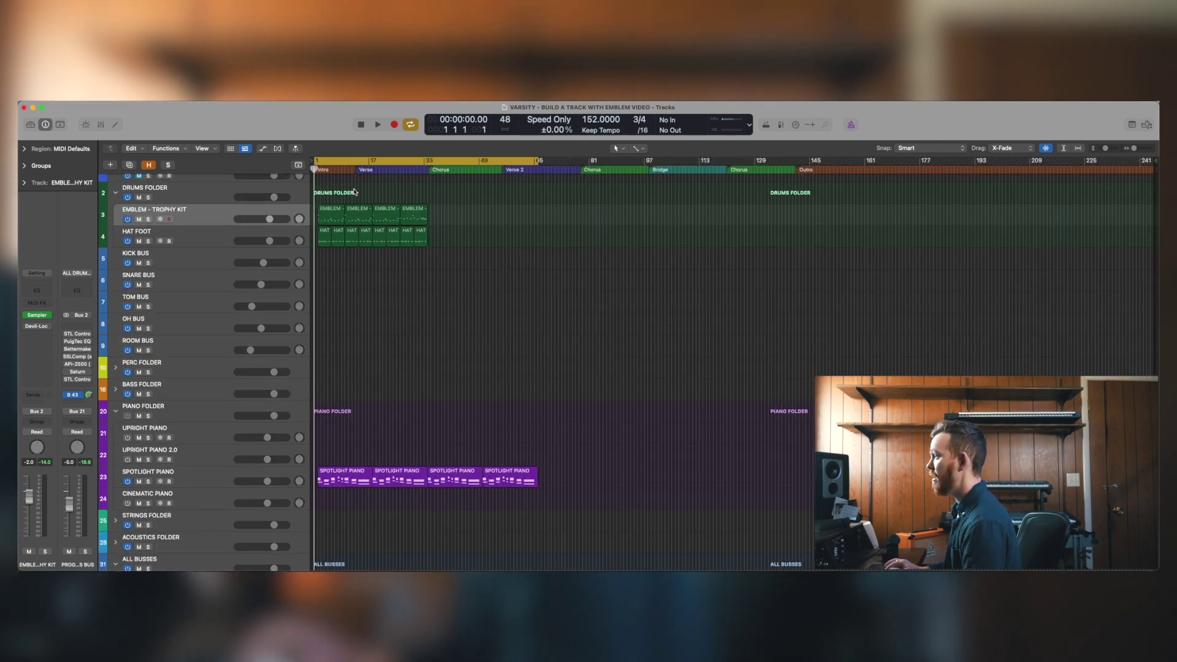
Duplicate the EMBLEM - TROPHY KIT track without its regions and arm the duplicate for recording
click(215, 220)
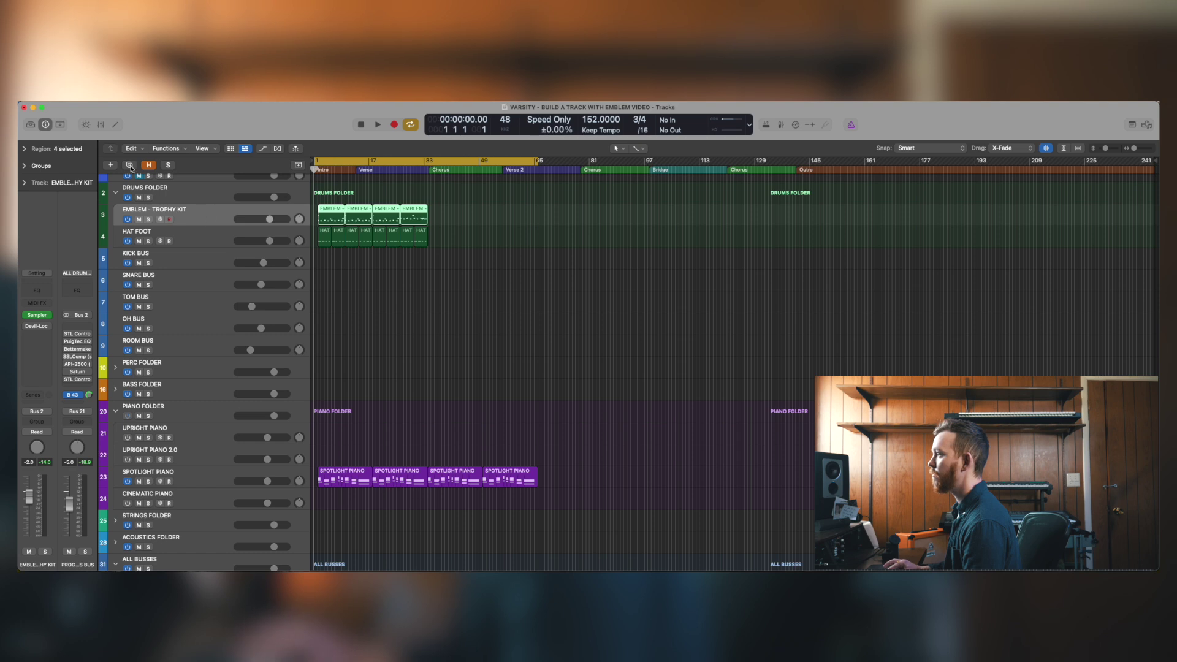
click(130, 165)
click(168, 242)
Record a second drum part on the duplicated Trophy Kit track over bars 34 to 49, starting the pass some bars earlier
click(383, 170)
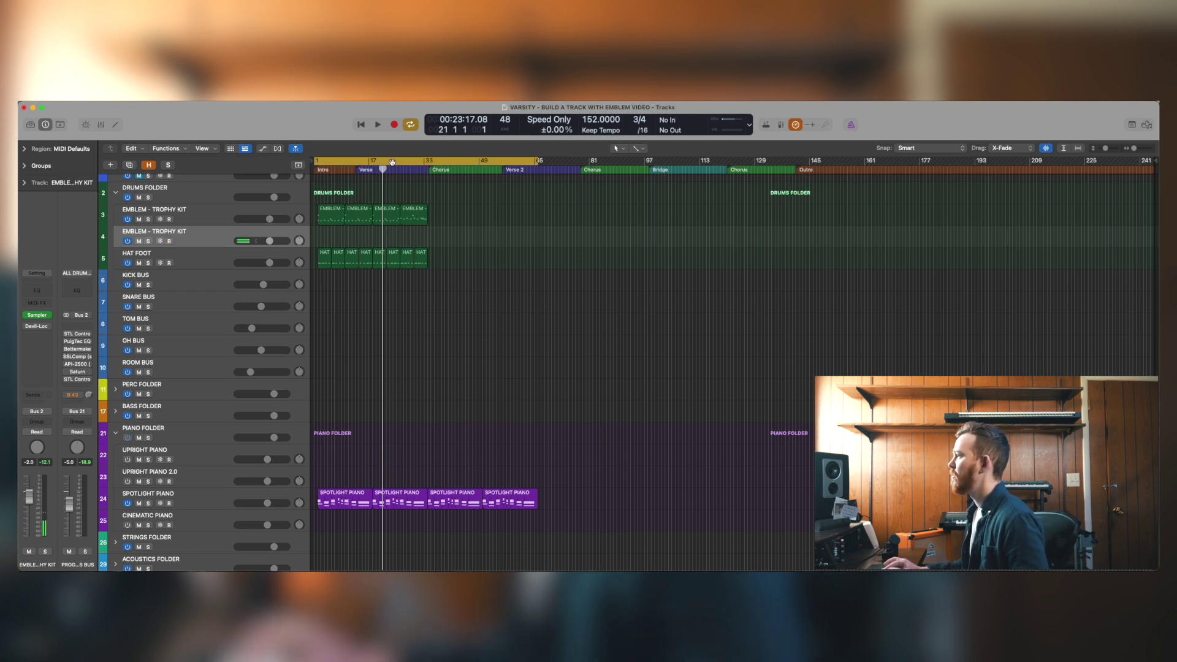
drag(383, 169, 400, 169)
key(space)
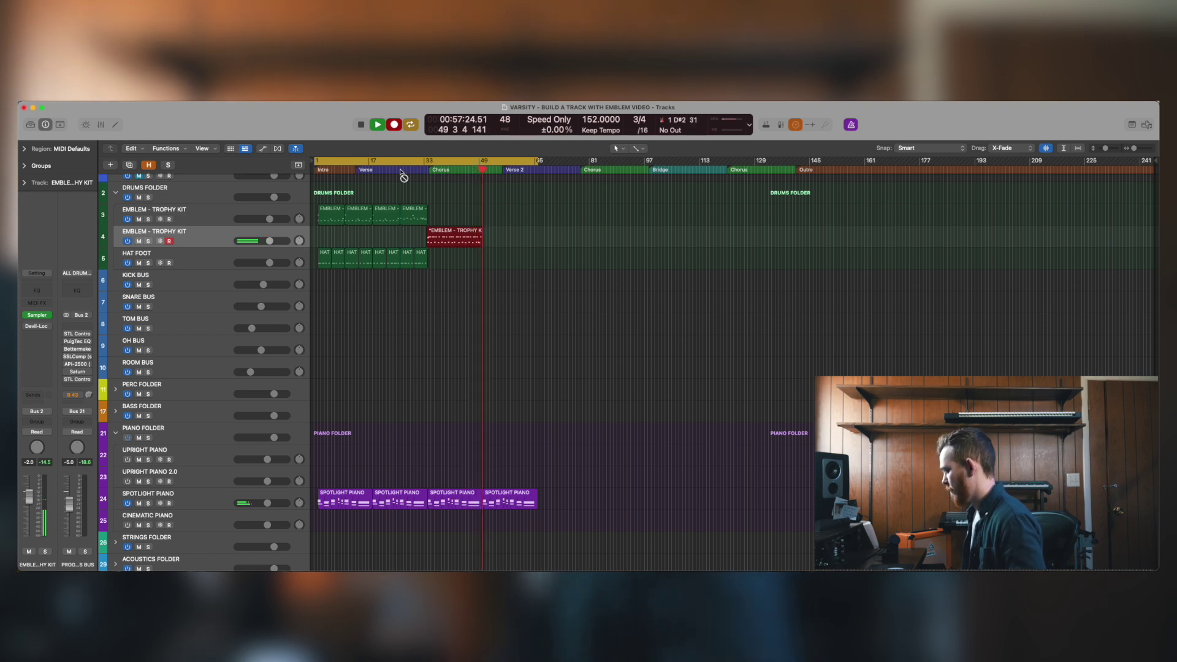
key(space)
Quantize all notes in the new Trophy Kit region at bar 34 to 1/16 Note, and close the Piano Roll
key(super+Down)
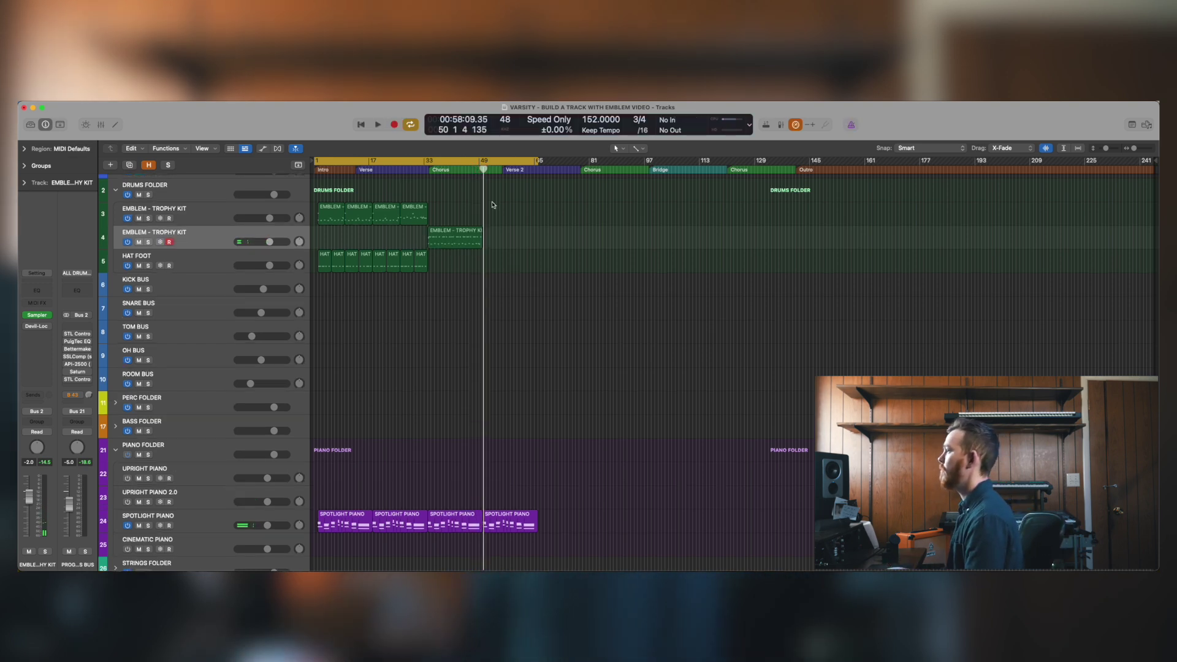
key(super+Right)
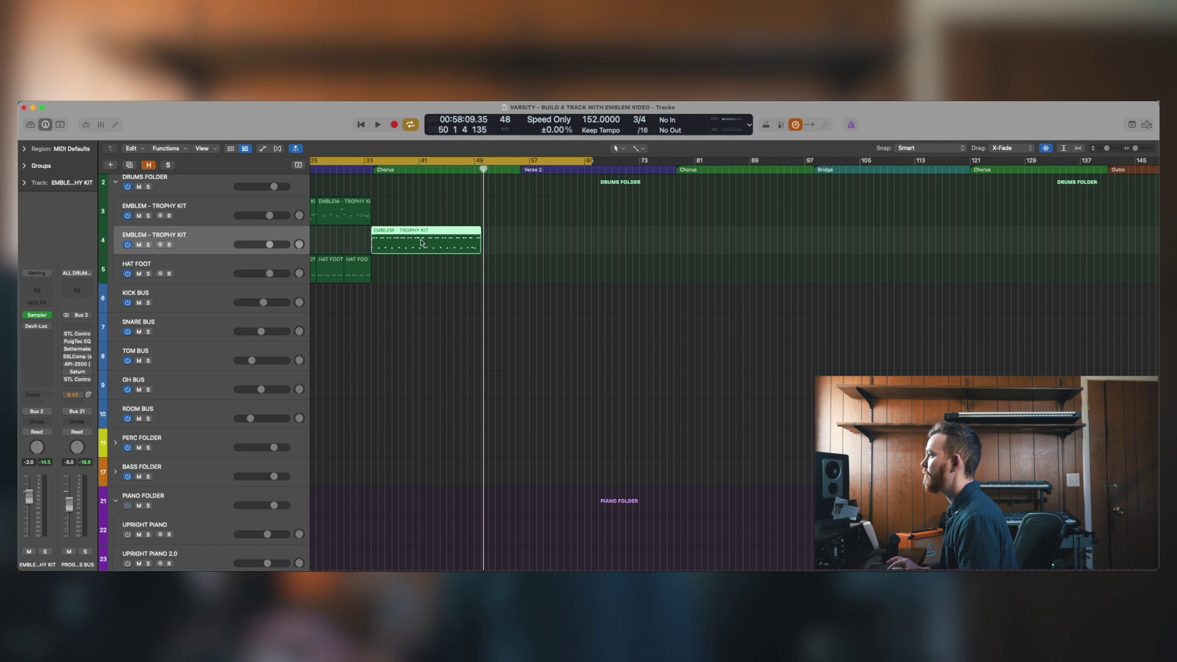
double_click(420, 241)
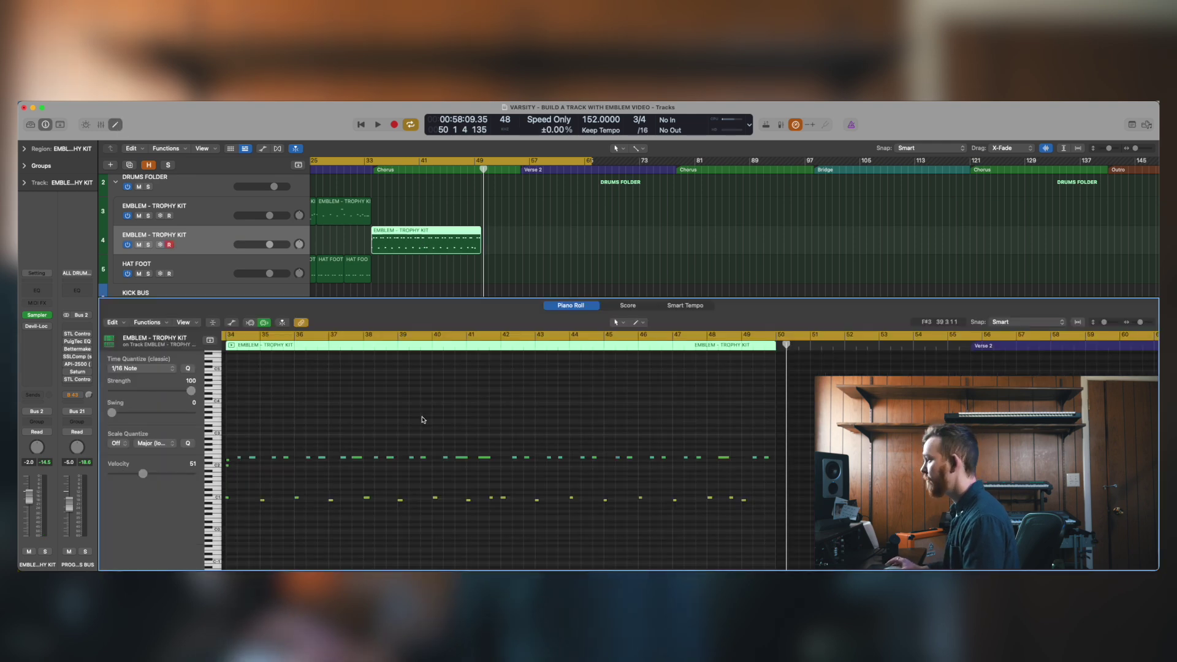
key(super+a)
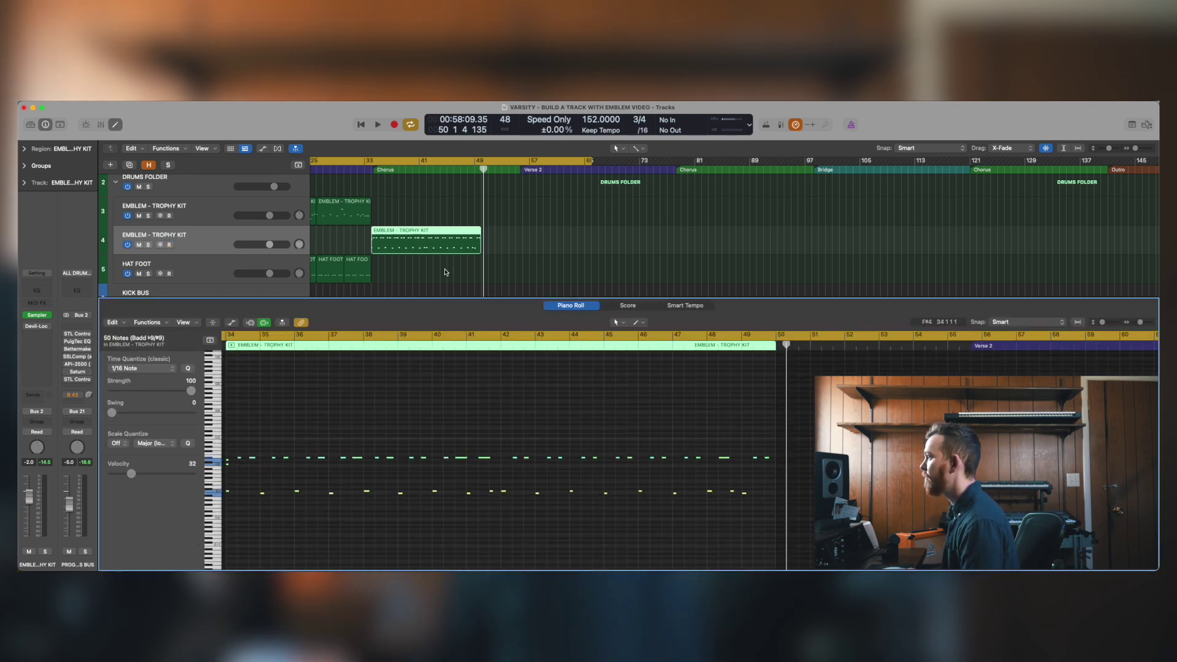
click(446, 272)
click(561, 305)
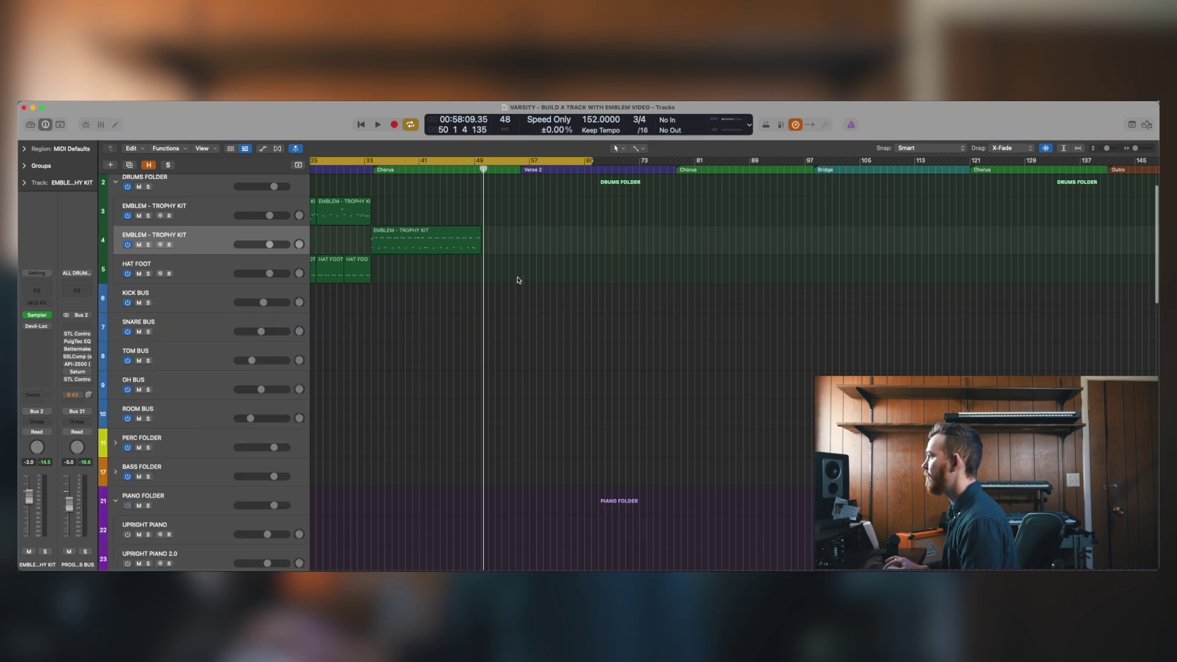
Repeat the bar 34 Trophy Kit region once right after itself and return the playhead to the project start
click(437, 242)
key(super+r)
key(super+Left)
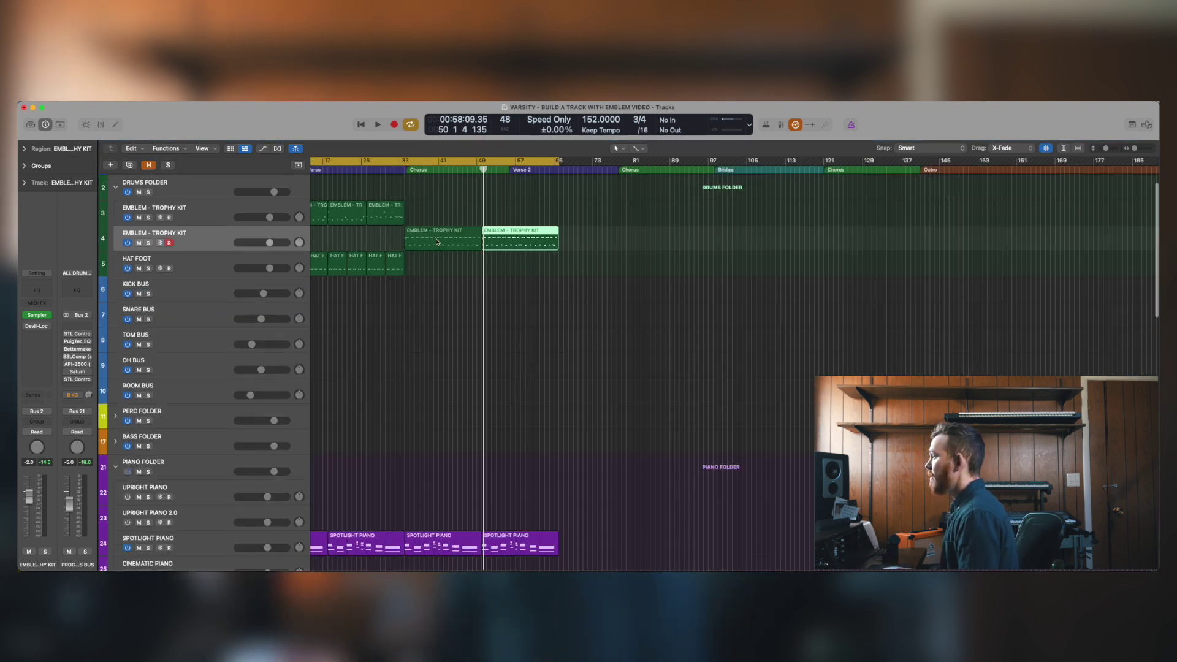
key(Return)
click(507, 323)
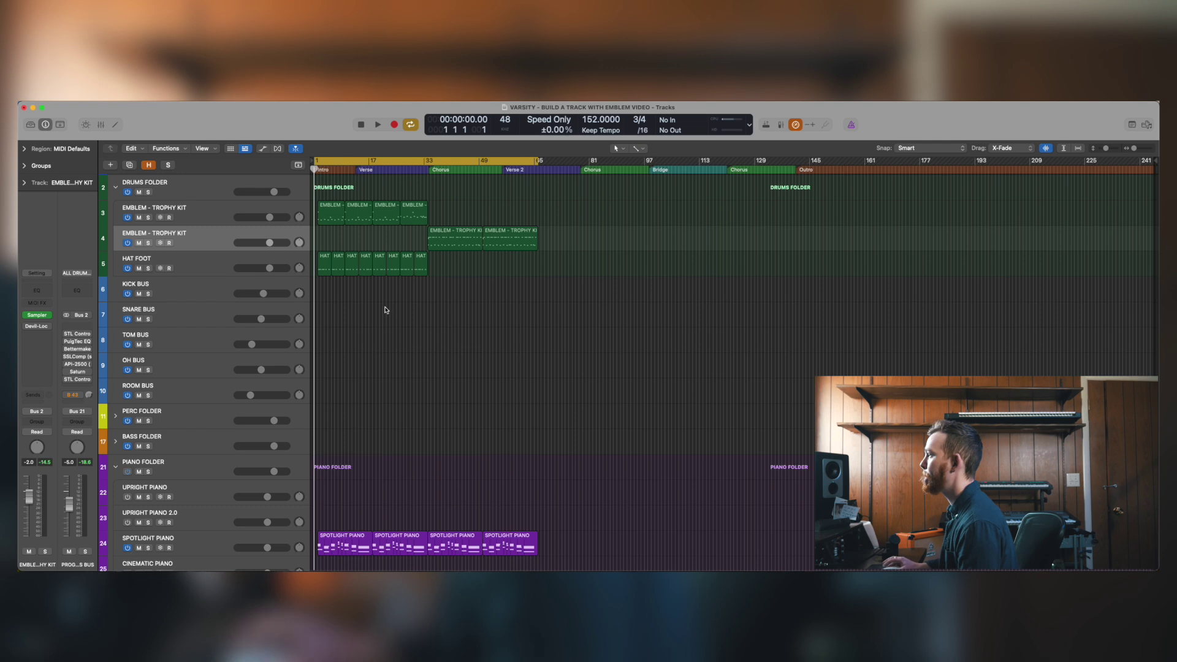
Repeat all eight HAT FOOT regions once as a group, directly after the existing ones
drag(473, 265, 337, 267)
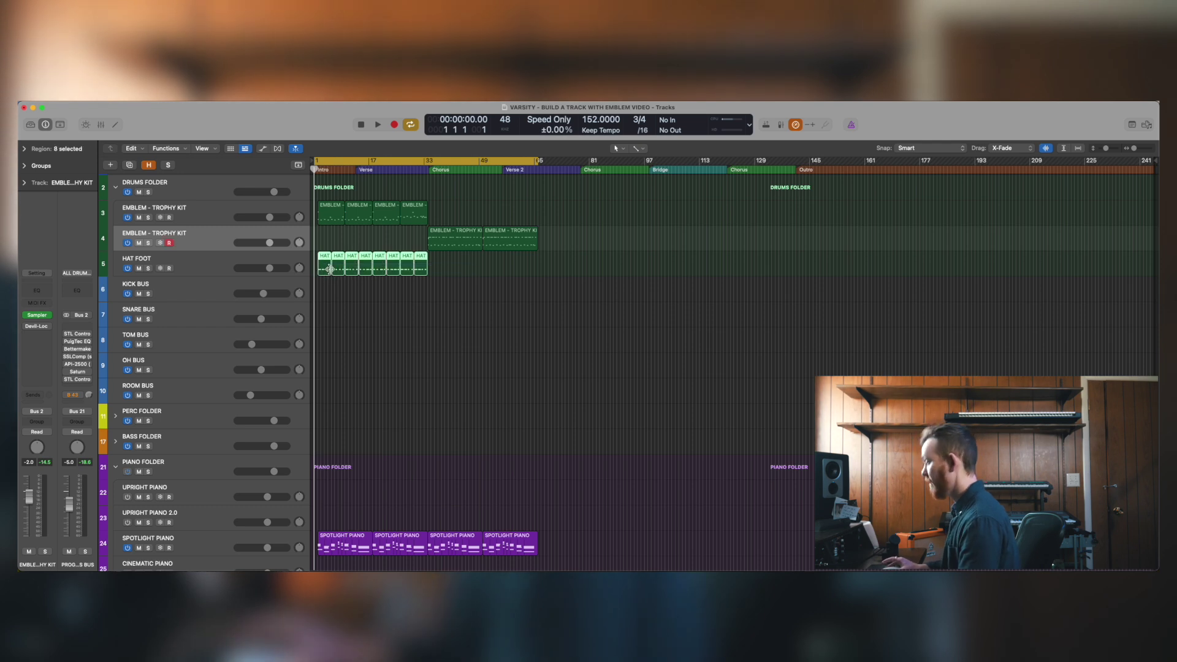
key(super+r)
key(super+Right)
key(super+Down)
Play the arrangement from shortly before the Chorus to hear the transition into the second drum part
key(Return)
click(461, 354)
click(468, 167)
key(space)
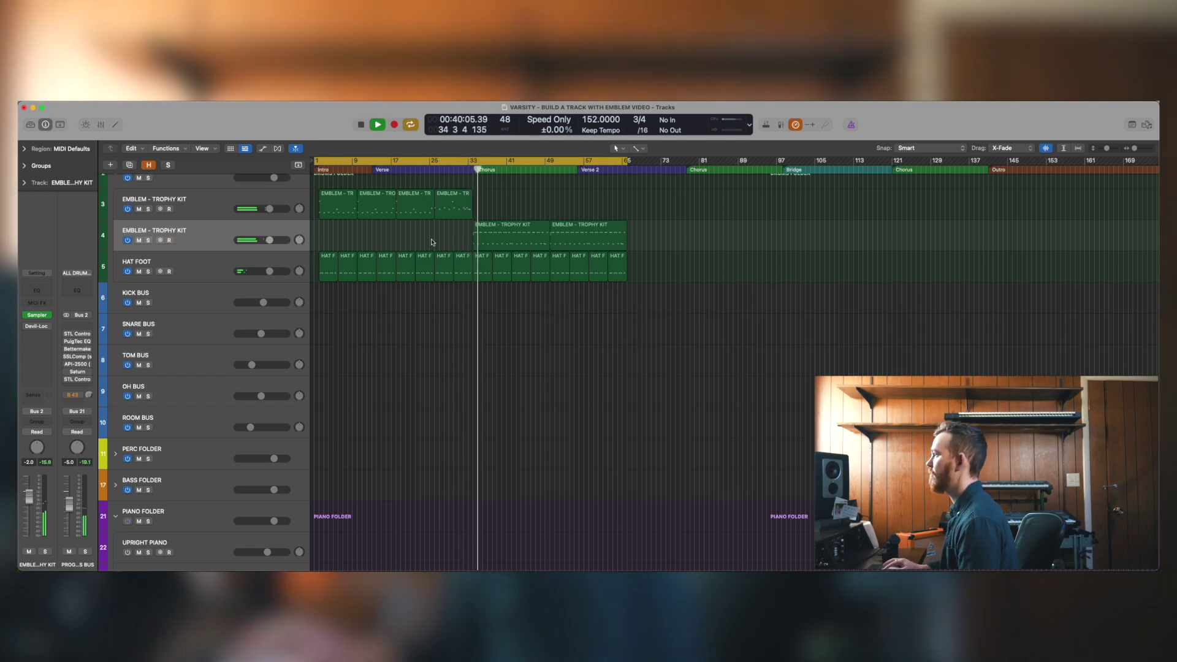
In the bar 34 Trophy Kit region, lower the velocity of the two simultaneous upper notes at its start to about 20
double_click(491, 236)
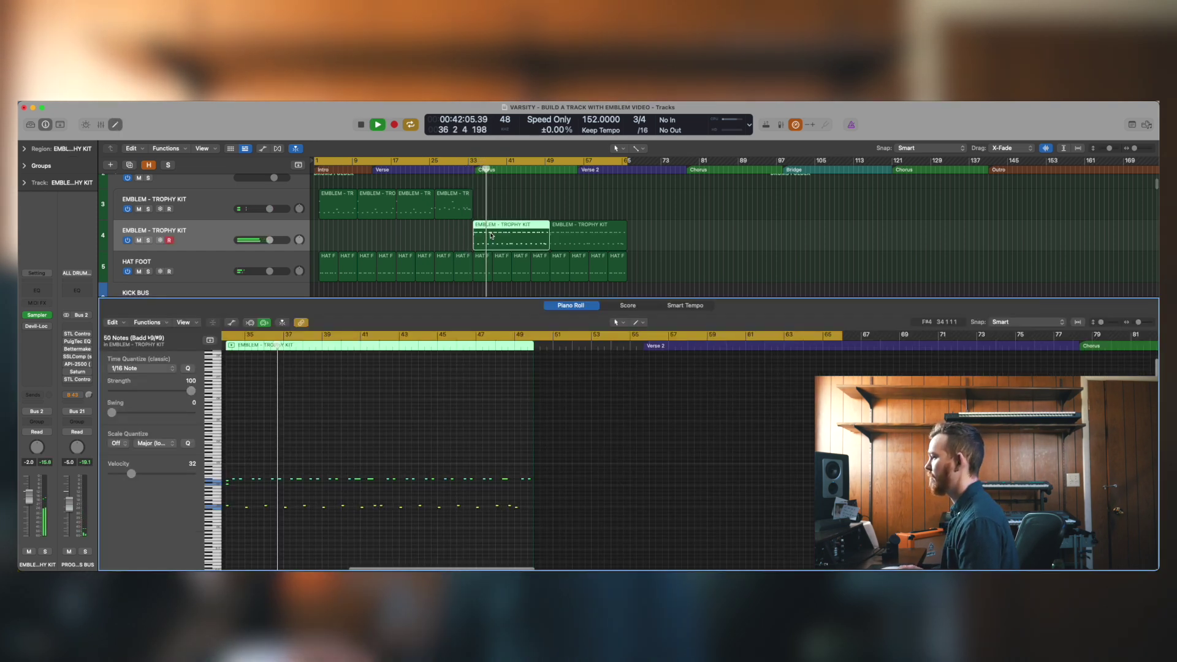
key(super+Right)
click(460, 436)
key(super+Right)
key(super+Right)
key(super+Right)
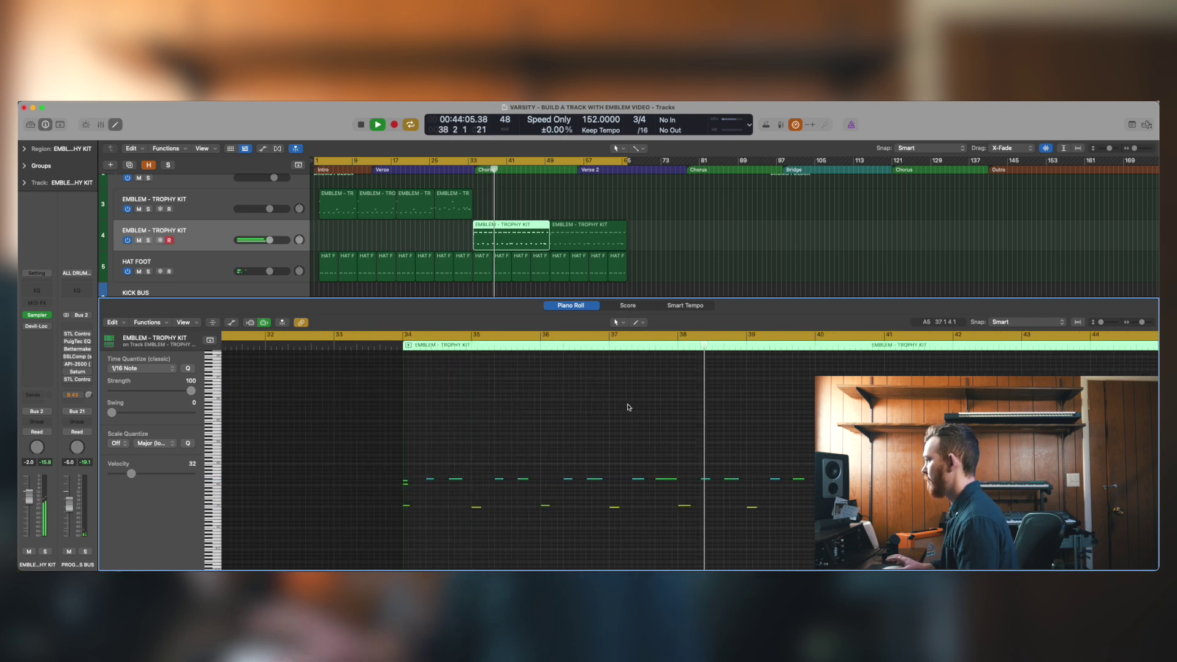
scroll(628, 407, left, 3)
key(space)
drag(479, 453, 529, 489)
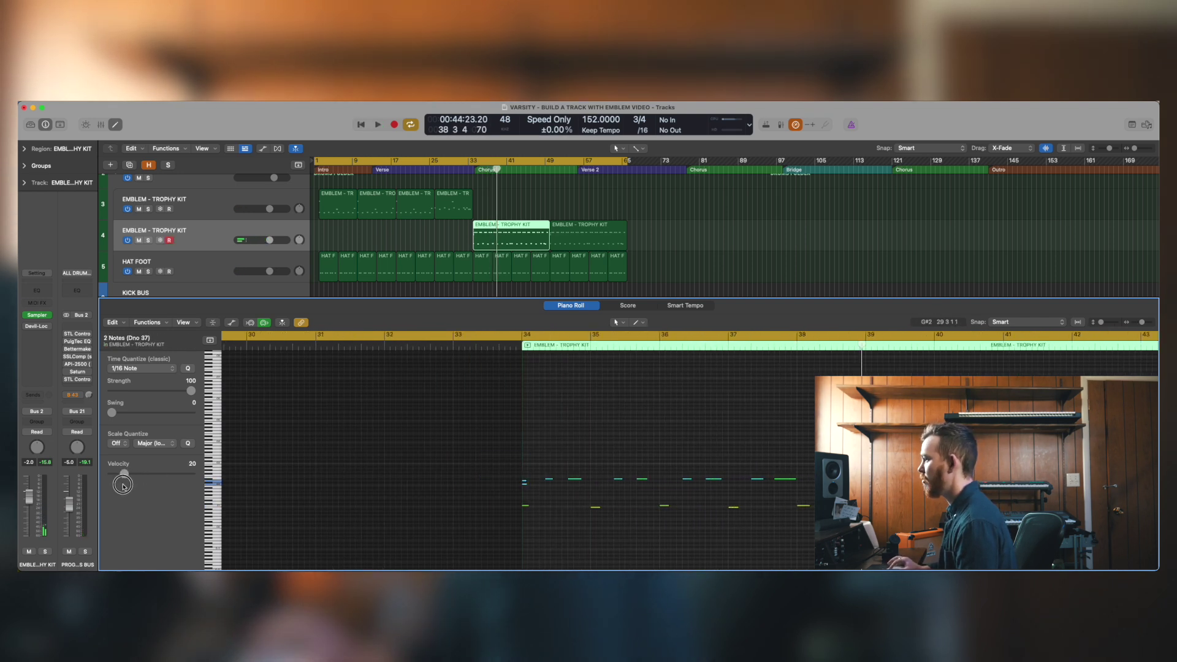
drag(121, 488, 120, 487)
Delete the repeated Trophy Kit region at bar 50, and play the transition from just before the Chorus
scroll(675, 429, right, 10)
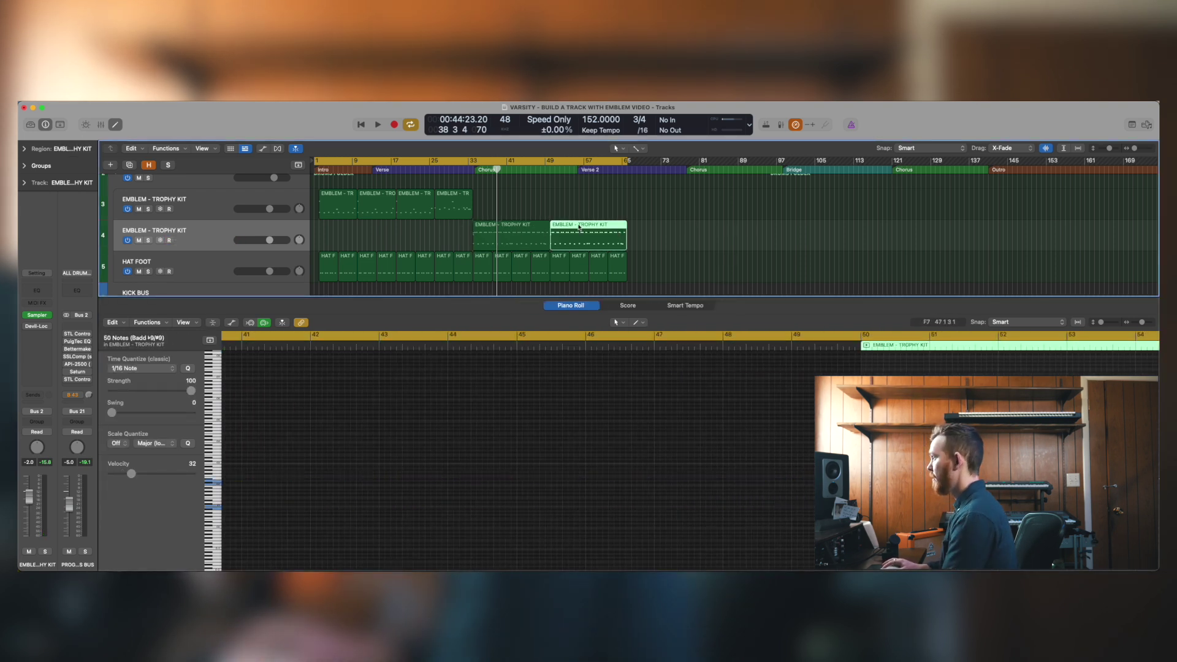
click(687, 226)
click(463, 166)
key(space)
scroll(545, 198, up, 5)
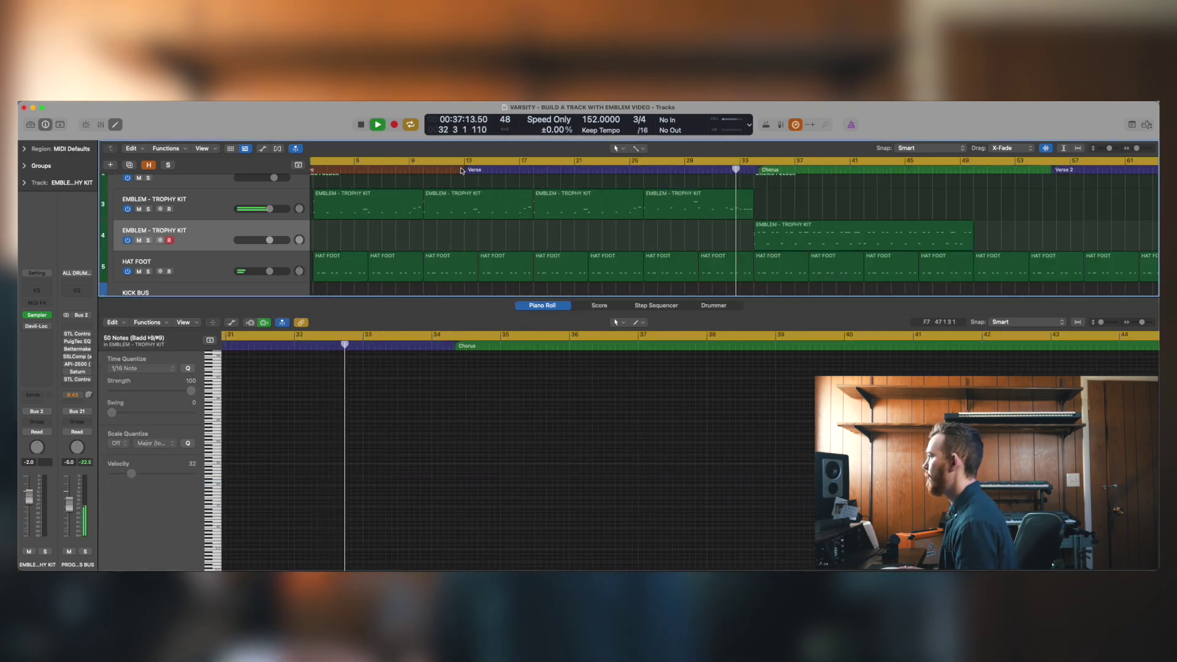
key(space)
Set the velocity of the two upper opening notes in the bar 34 Trophy Kit region to about 25
key(Right)
scroll(515, 417, left, 2)
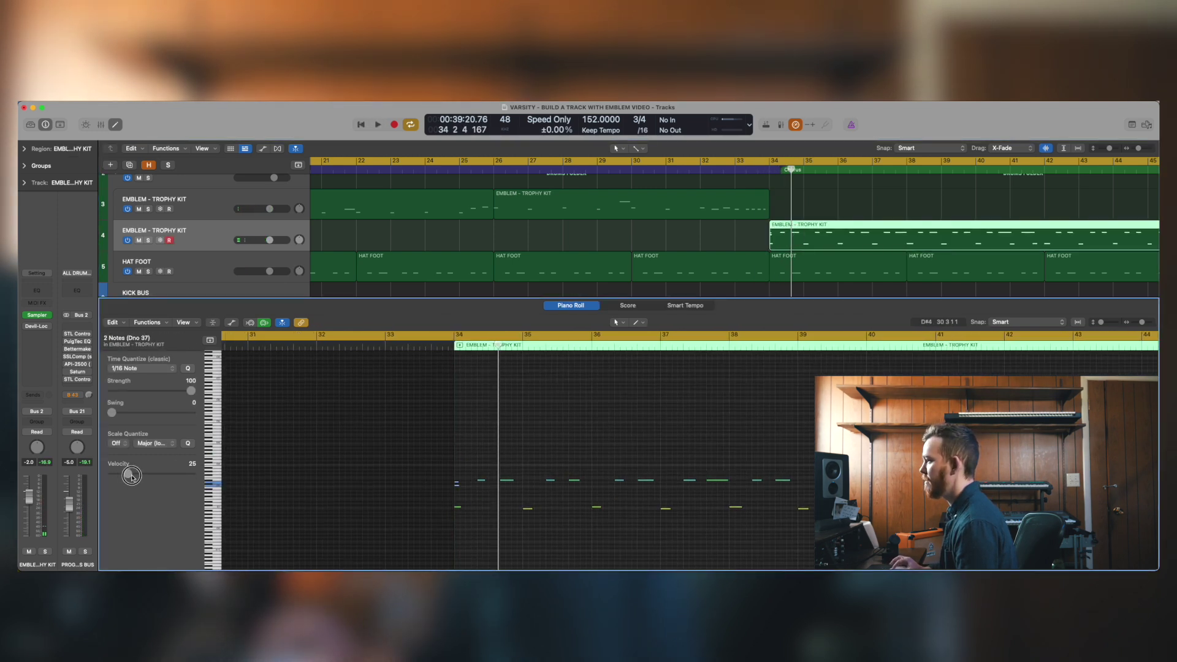
click(562, 417)
scroll(561, 416, down, 4)
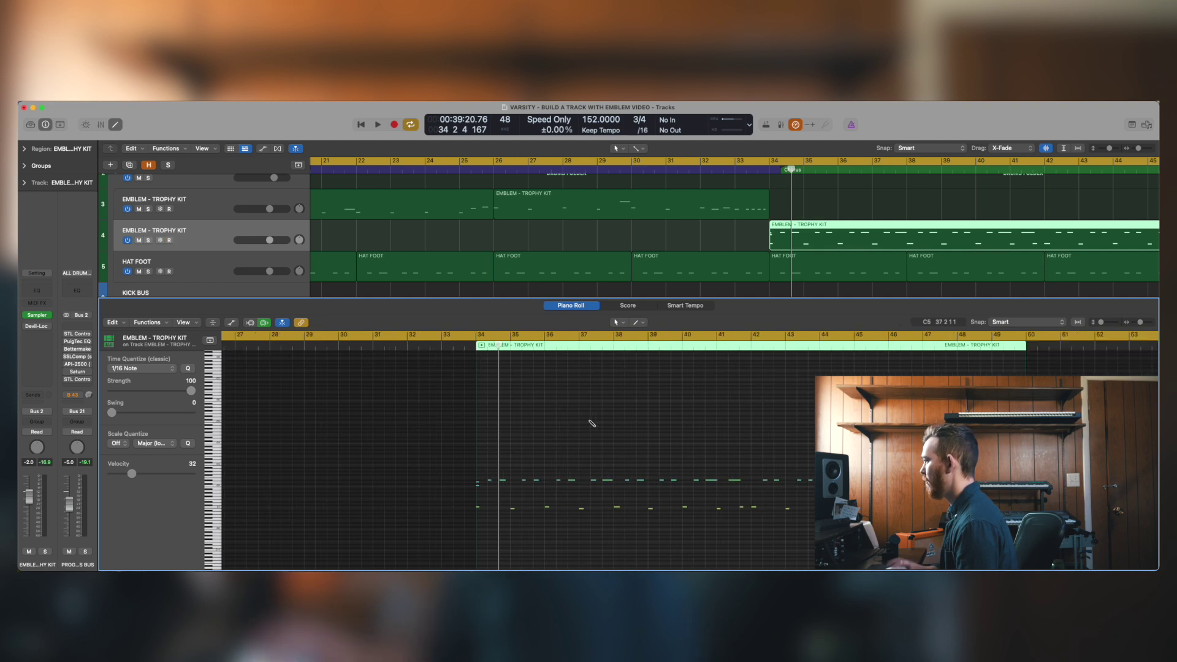
Reduce the velocity of the repeated upper-row notes across the bar 34 Trophy Kit region to 19, and close the Piano Roll
scroll(472, 433, right, 1)
drag(368, 460, 871, 479)
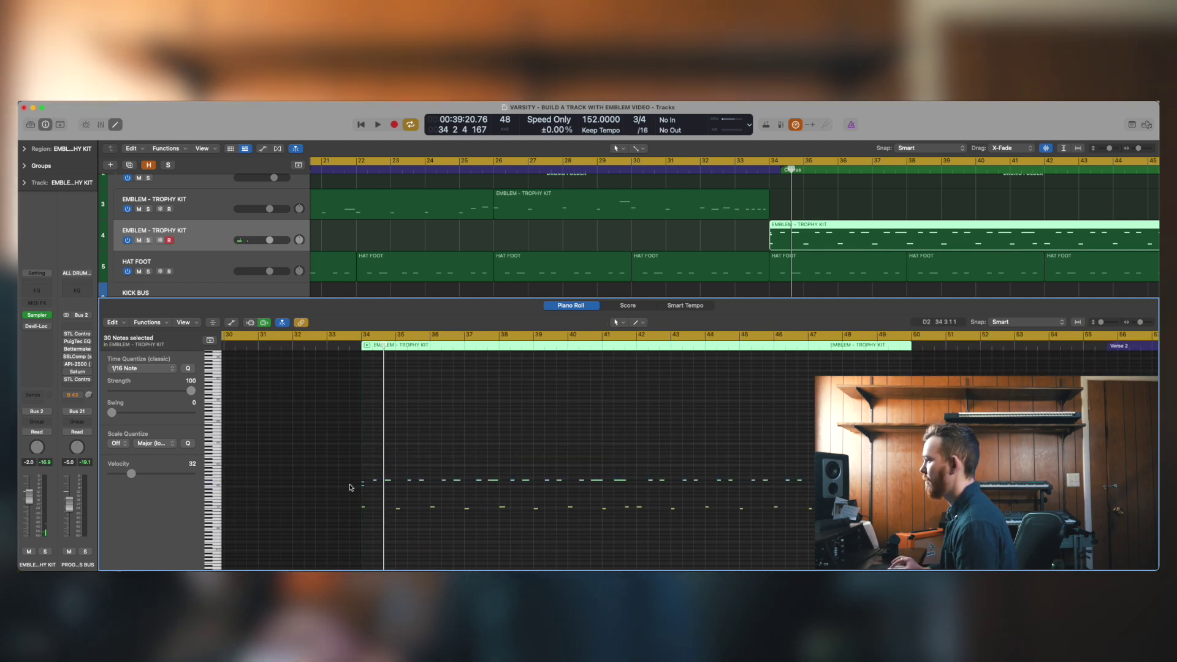
scroll(570, 288, right, 3)
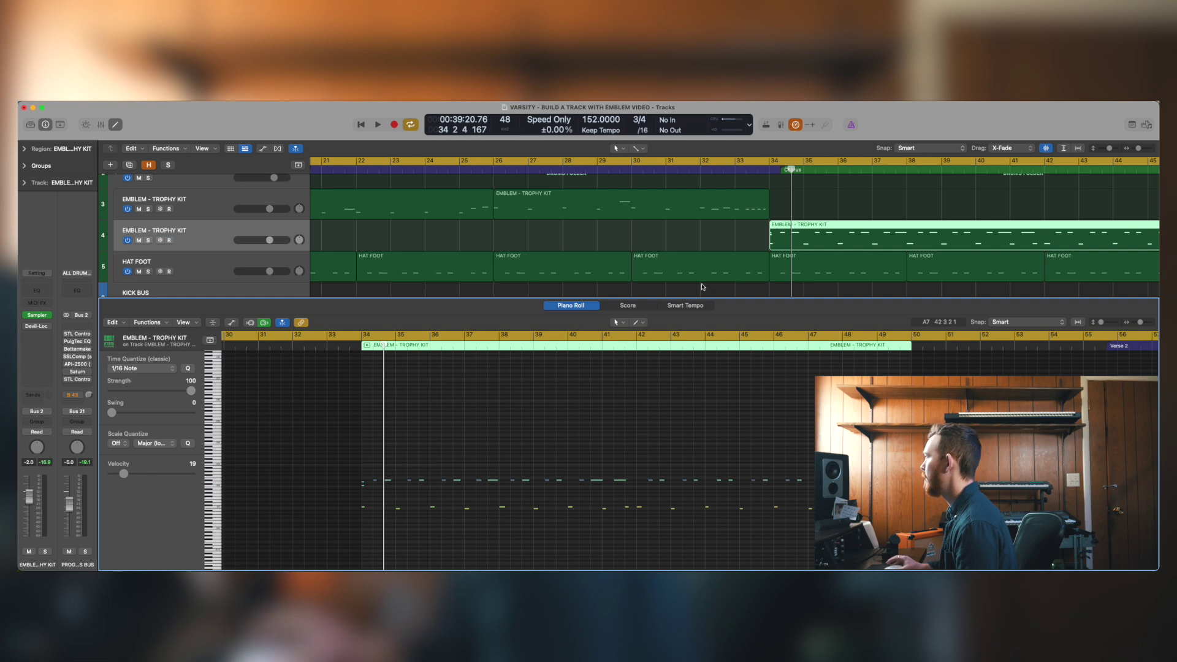
click(572, 305)
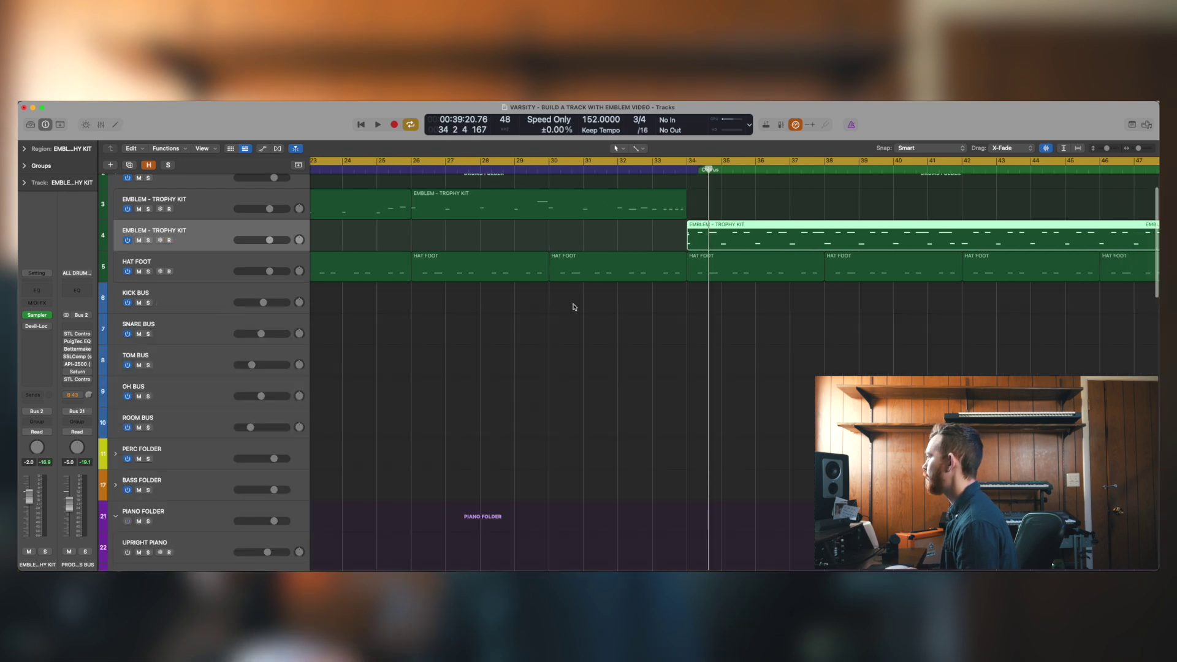
Repeat the bar 34 Trophy Kit region once right after itself, and play from just before the Chorus to check it
scroll(574, 307, down, 5)
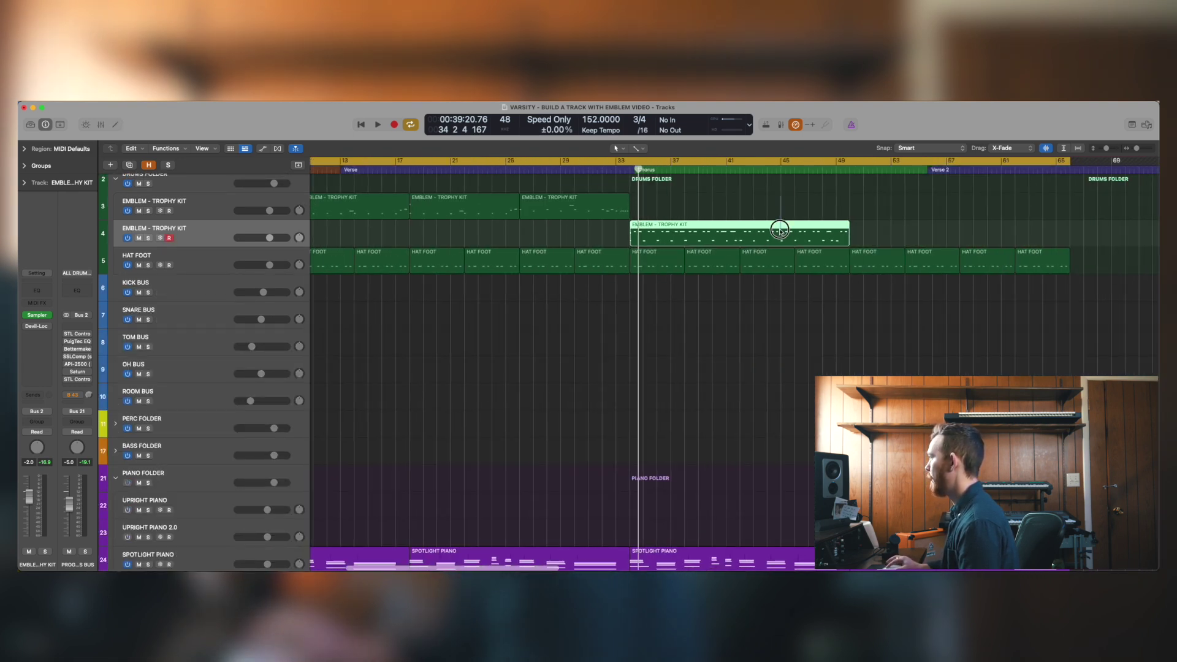
key(super+r)
scroll(779, 230, down, 5)
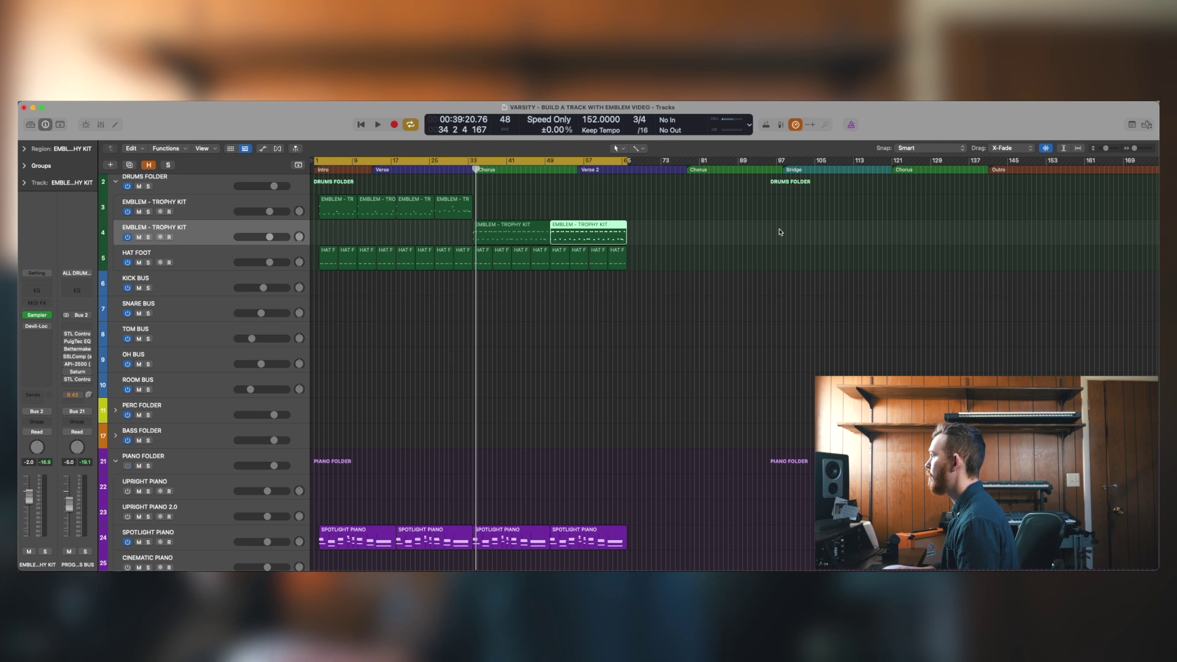
click(674, 306)
click(469, 161)
key(space)
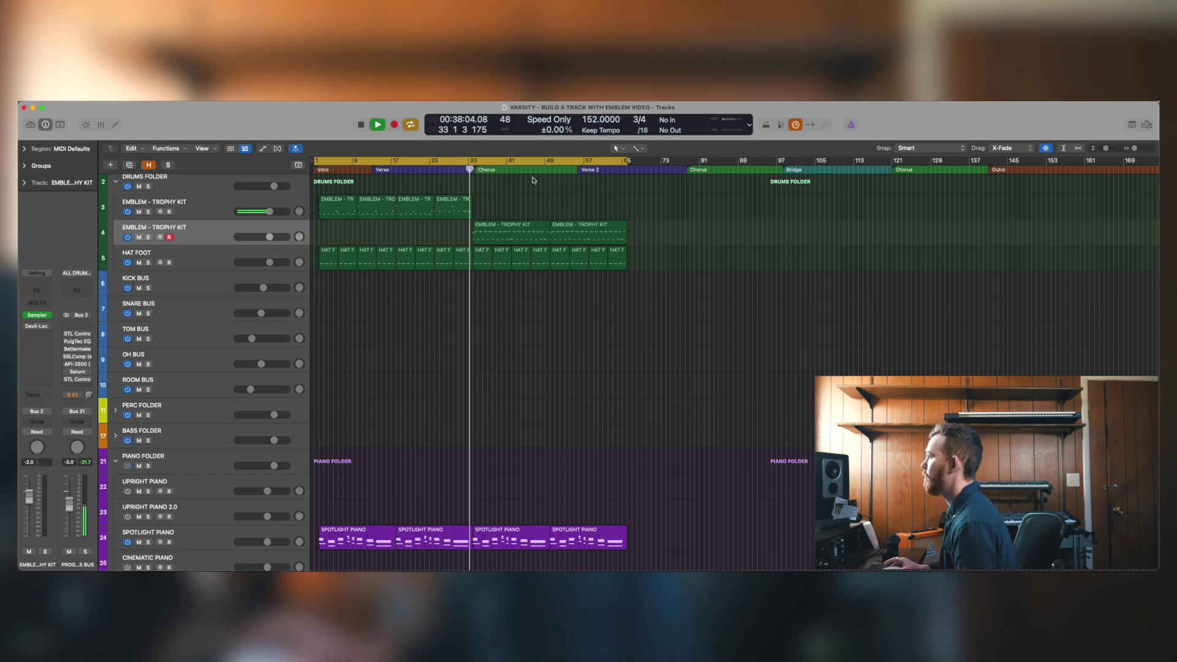
key(space)
Check the lowest-row note velocity in the first drum part's regions, and set that row in both Chorus-part regions to about 58
click(513, 197)
double_click(495, 231)
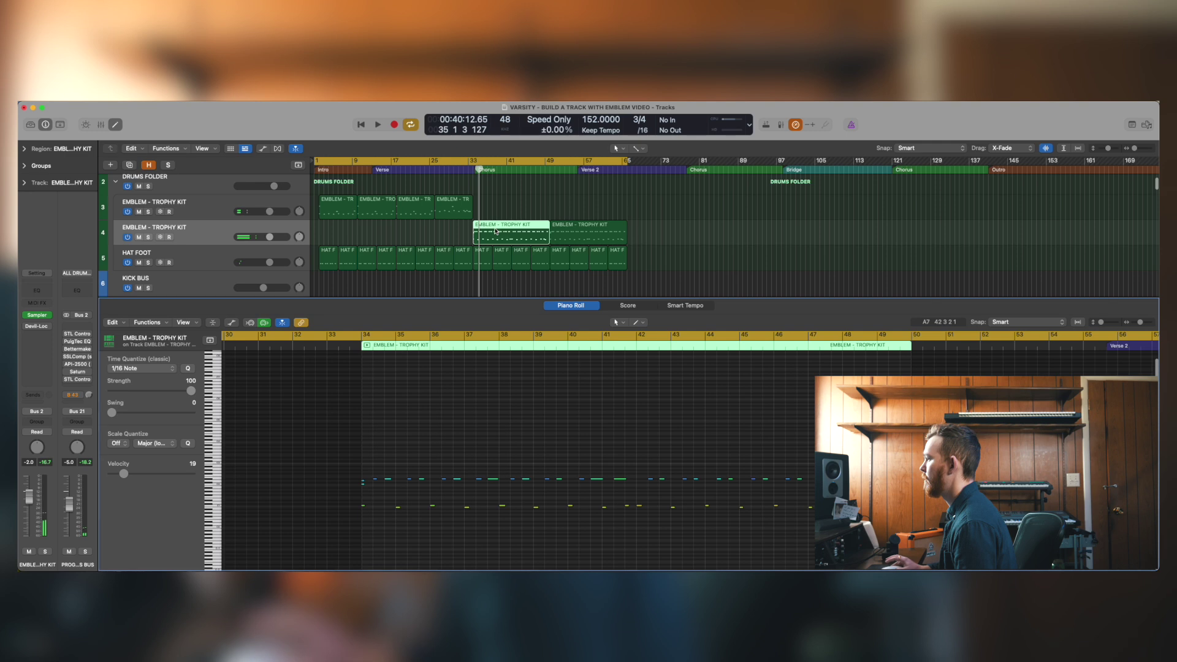
scroll(459, 437, down, 3)
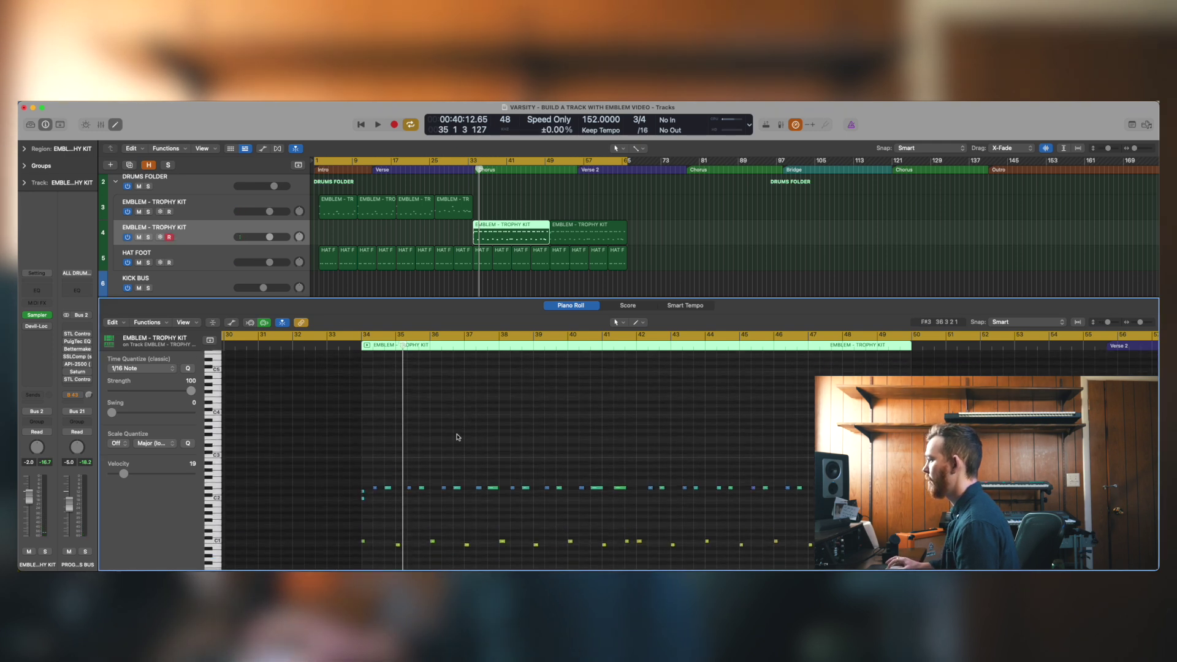
drag(509, 199, 318, 214)
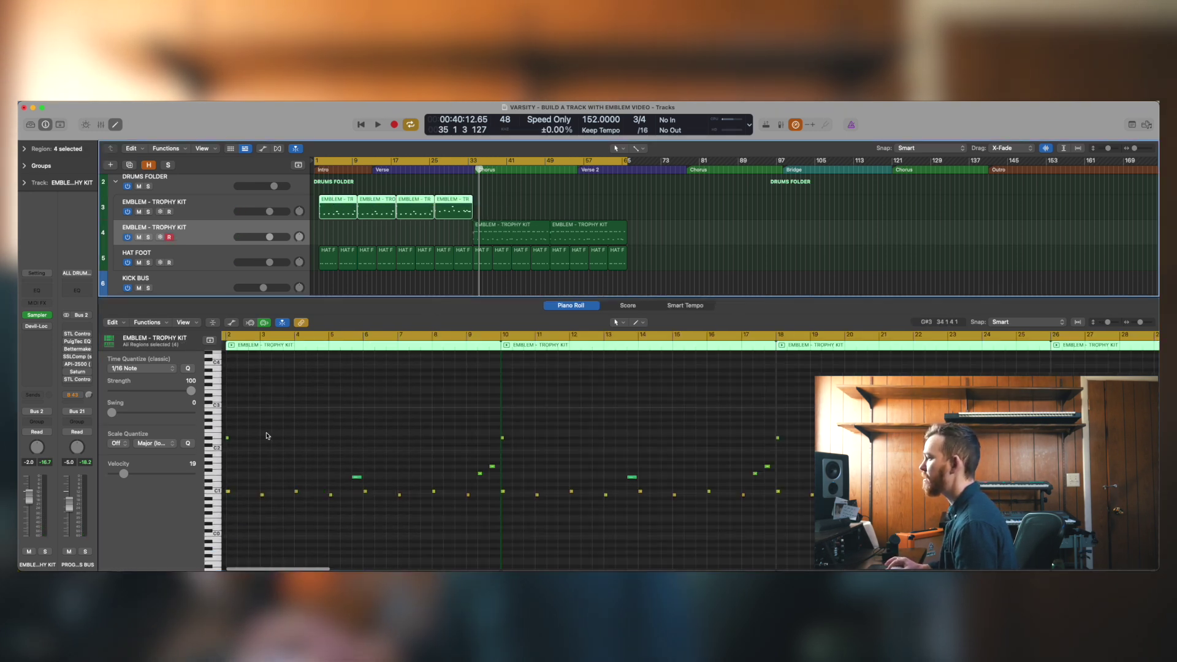
click(218, 497)
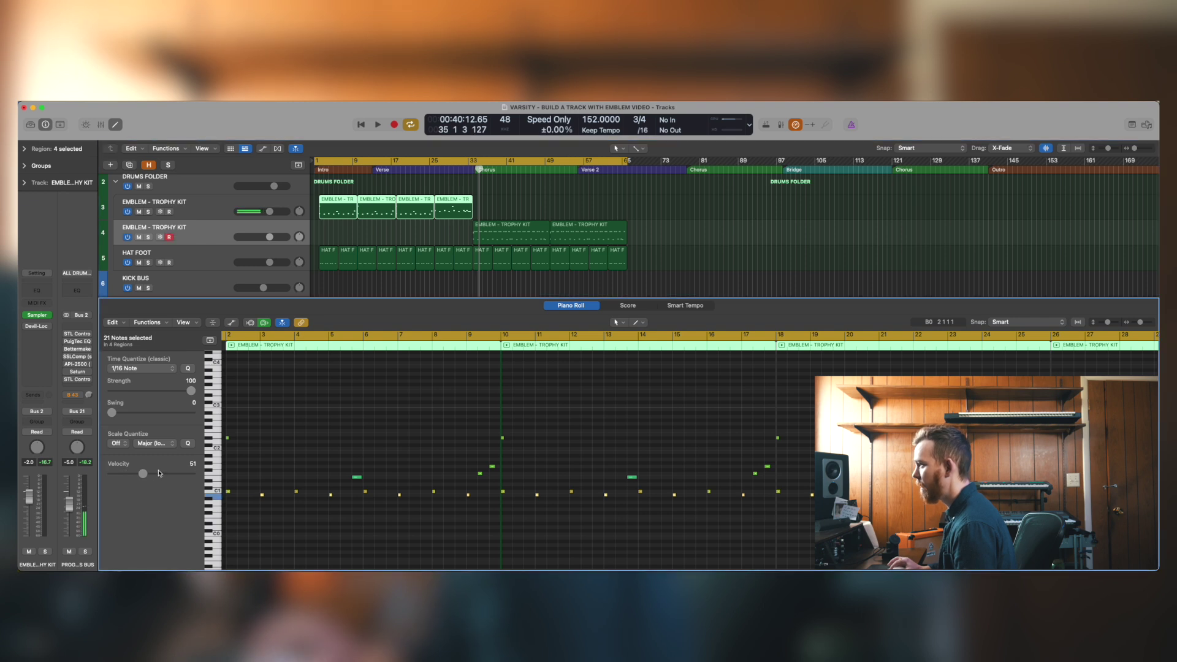
click(457, 232)
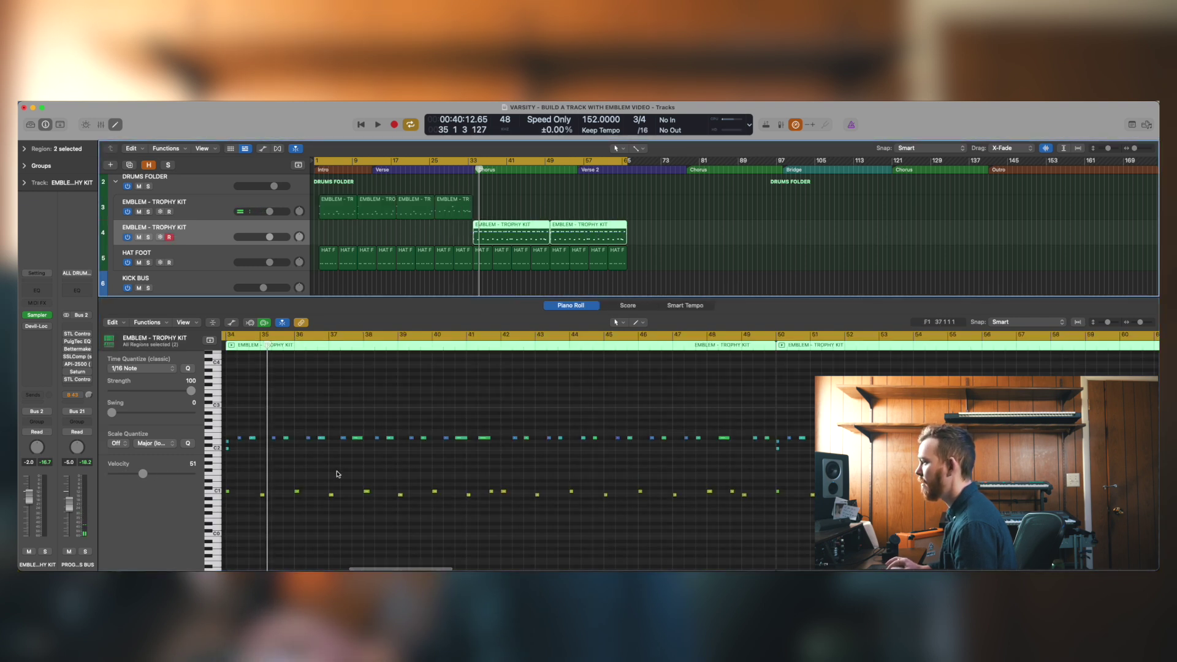
scroll(303, 483, left, 5)
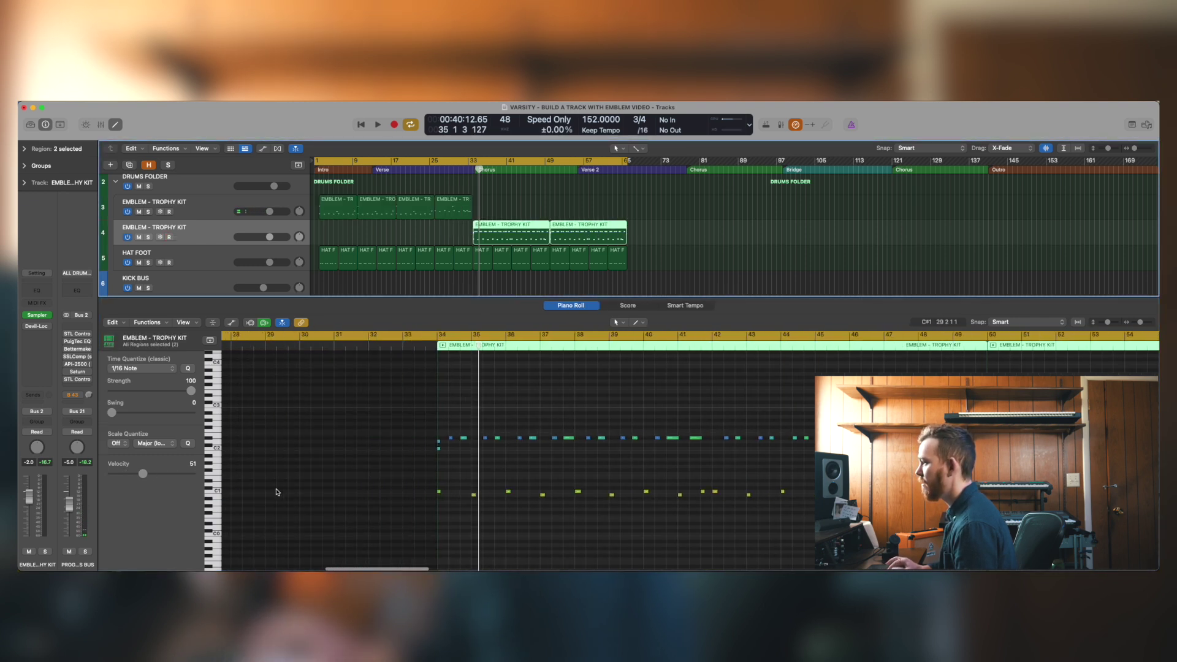
click(217, 497)
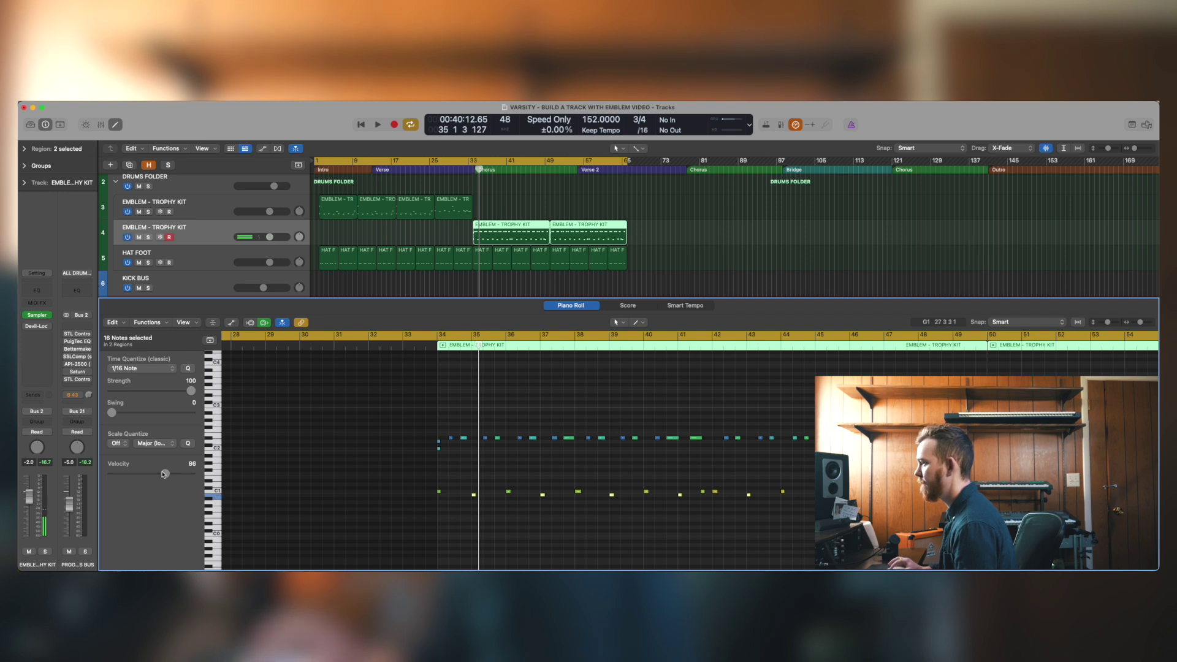
drag(147, 478, 147, 477)
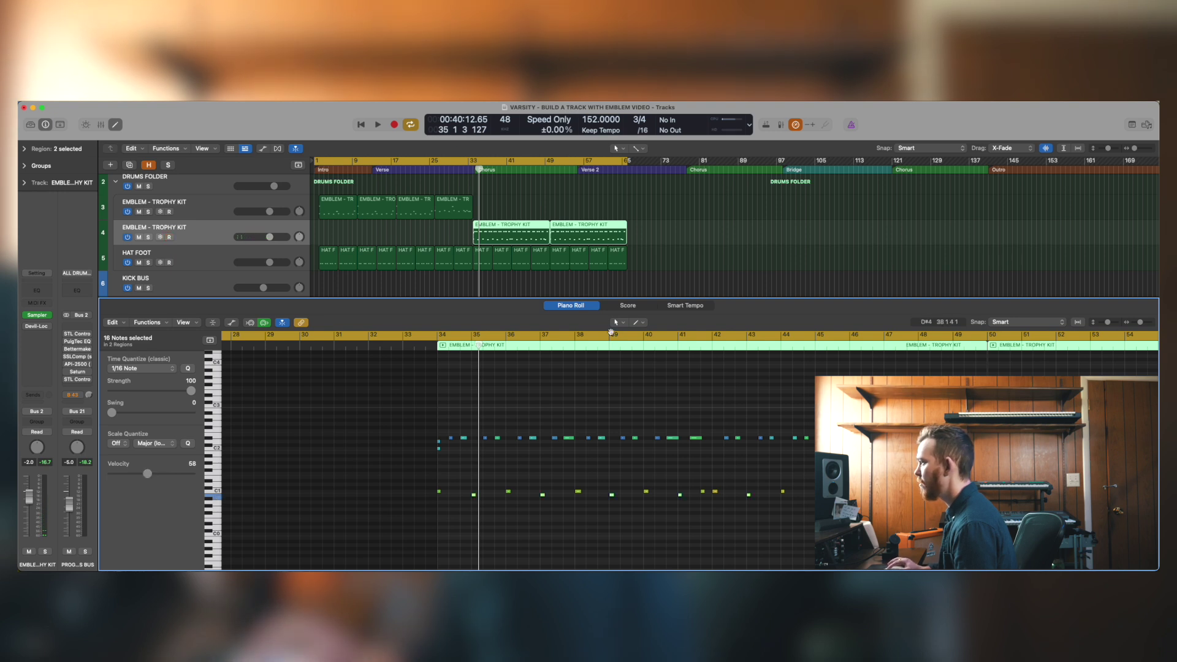
key(p)
Play the arrangement from the project start through the Intro into the Verse to hear the first drum part
click(610, 287)
key(super+Up)
key(super+Left)
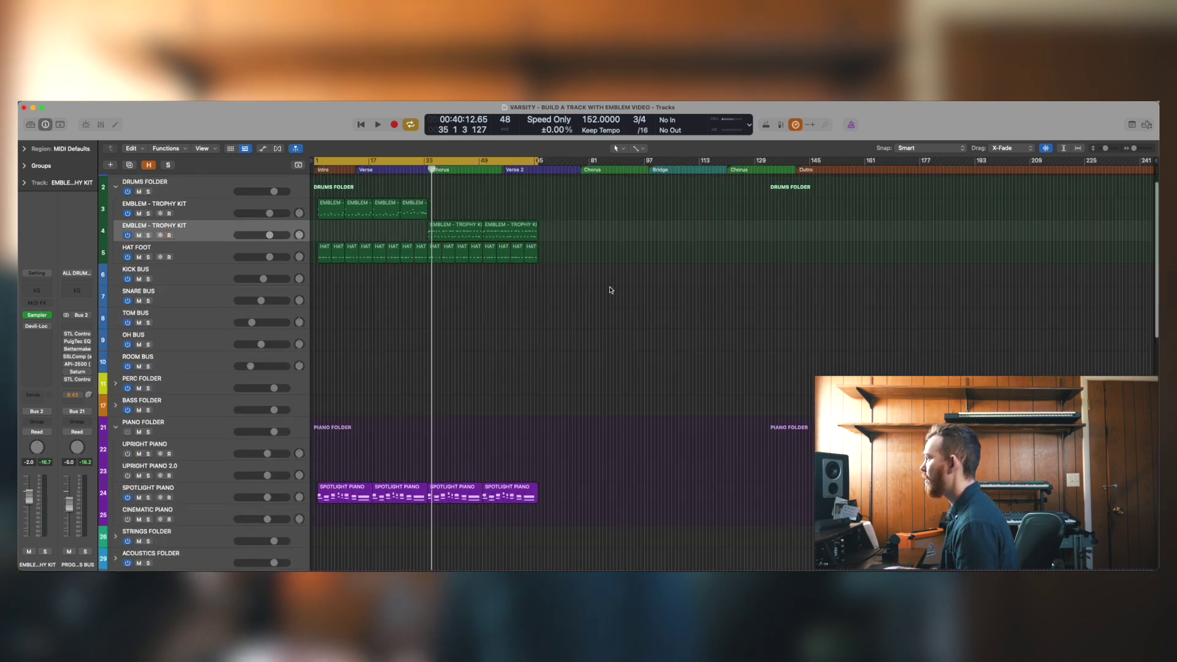
key(super+Up)
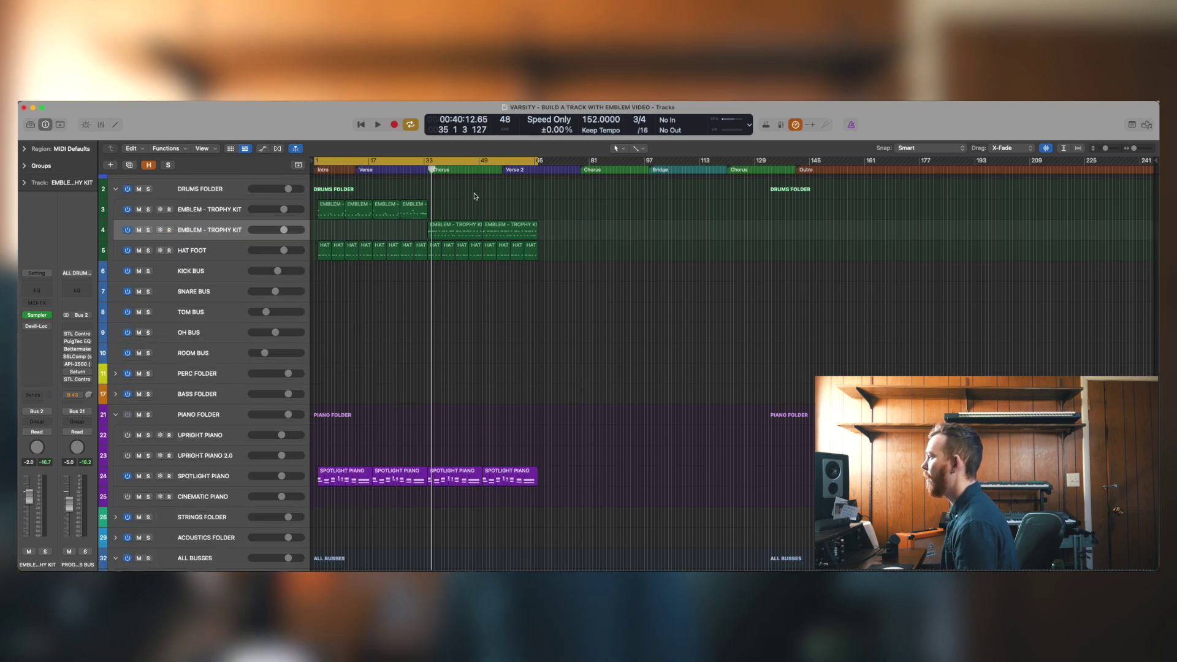
key(super+Down)
key(super+Up)
key(super+Up)
key(Return)
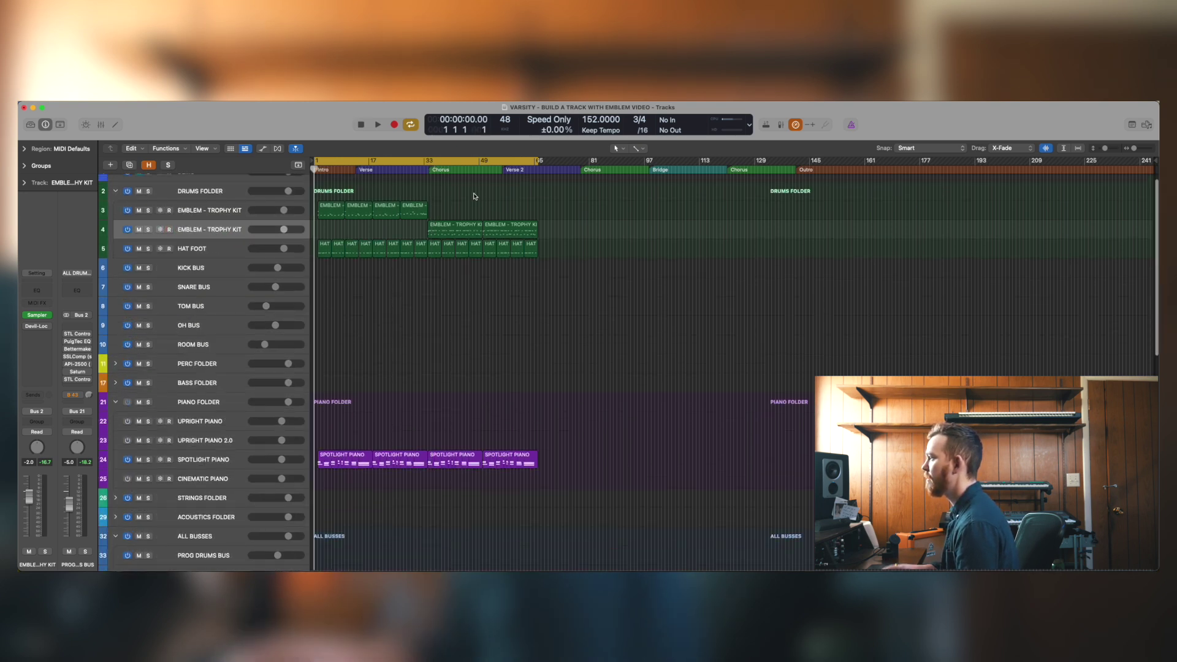
key(space)
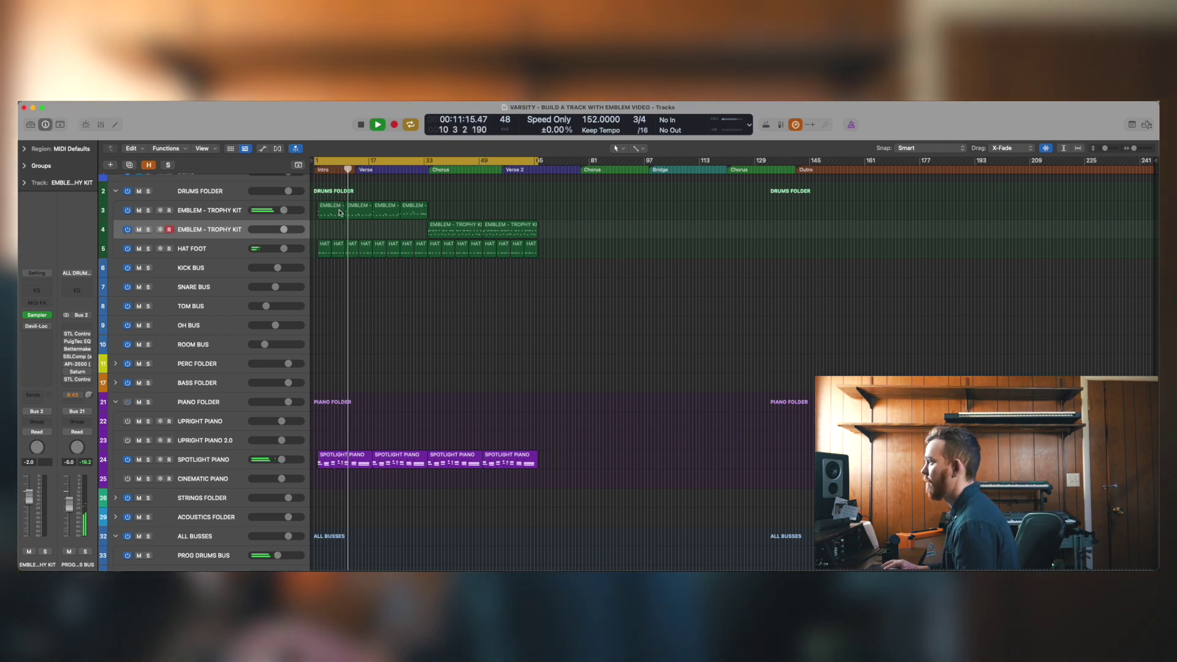
key(super+Down)
key(super+Down)
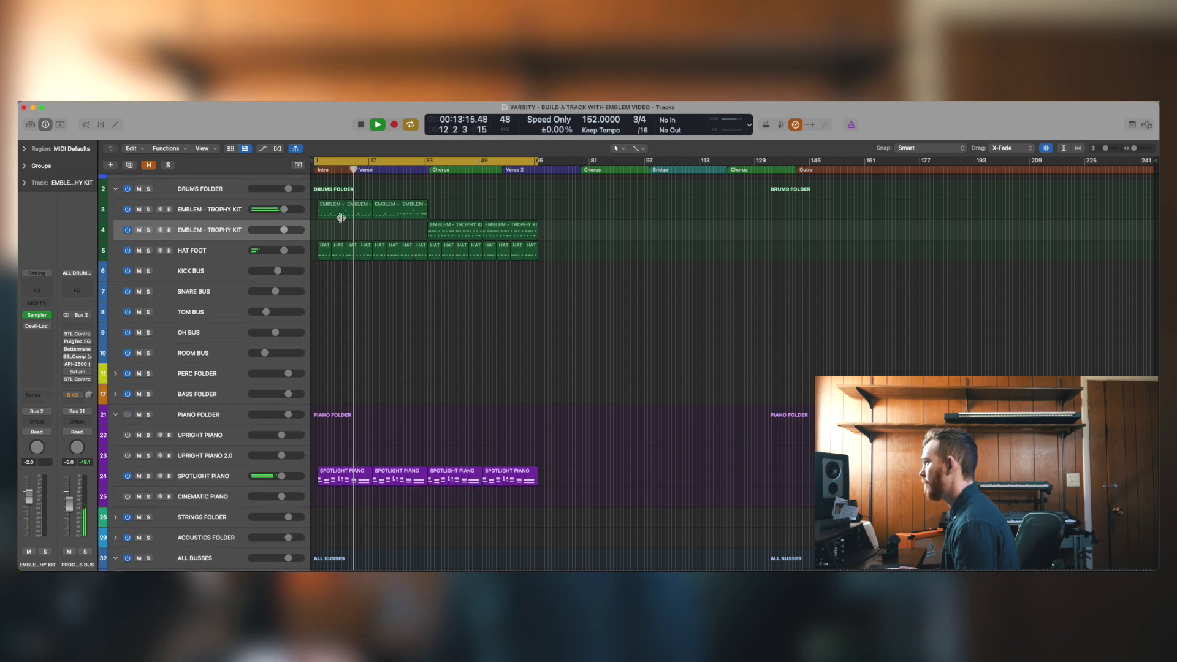
key(super+Right)
key(super+Right)
key(super+Right)
key(super+Right)
key(super+Right)
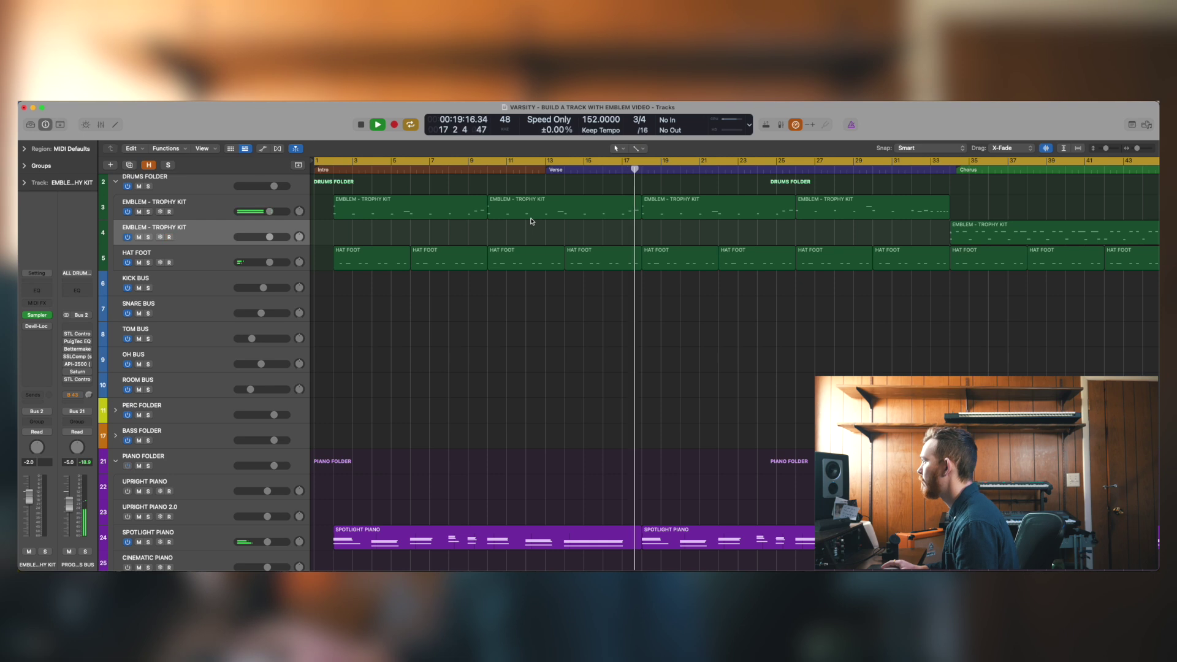
key(space)
Overdub extra hits on the first Trophy Kit part from about bar 8 to bar 18, and quantize all its notes to 1/16 Note
click(596, 212)
double_click(596, 213)
drag(452, 420, 480, 441)
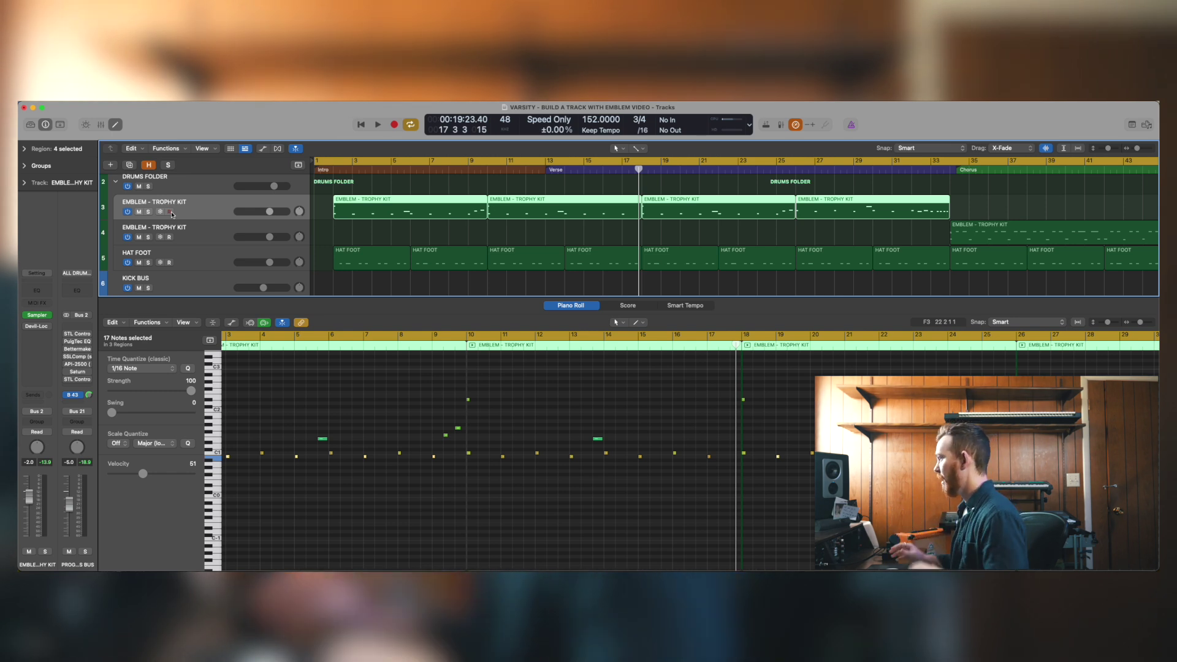
key(r)
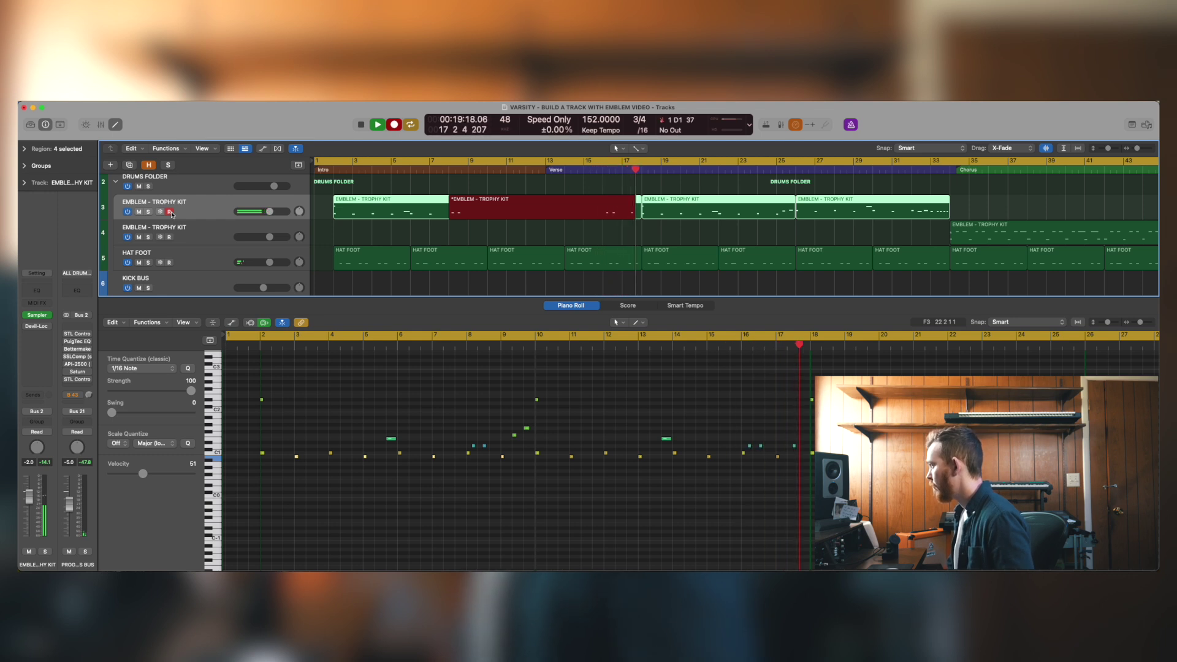
key(space)
click(642, 415)
key(super+a)
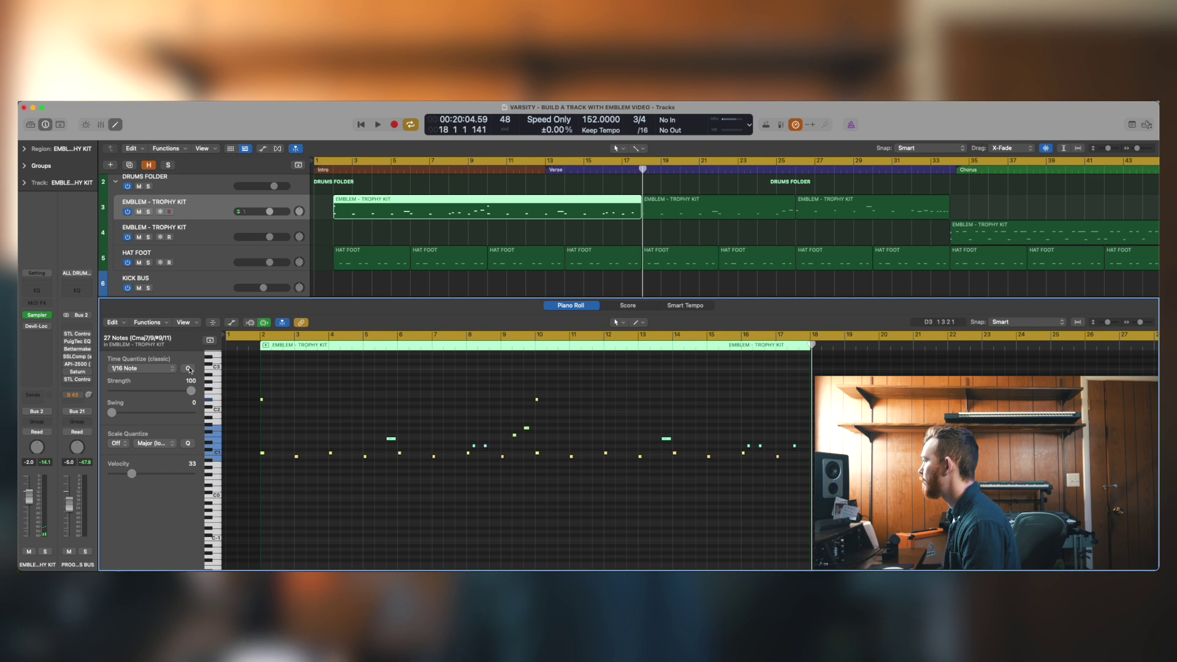
Replace the old Trophy Kit regions at bars 18 and 26 with one repeat of the newly overdubbed region
key(super+Up)
key(super+Left)
drag(819, 237, 754, 197)
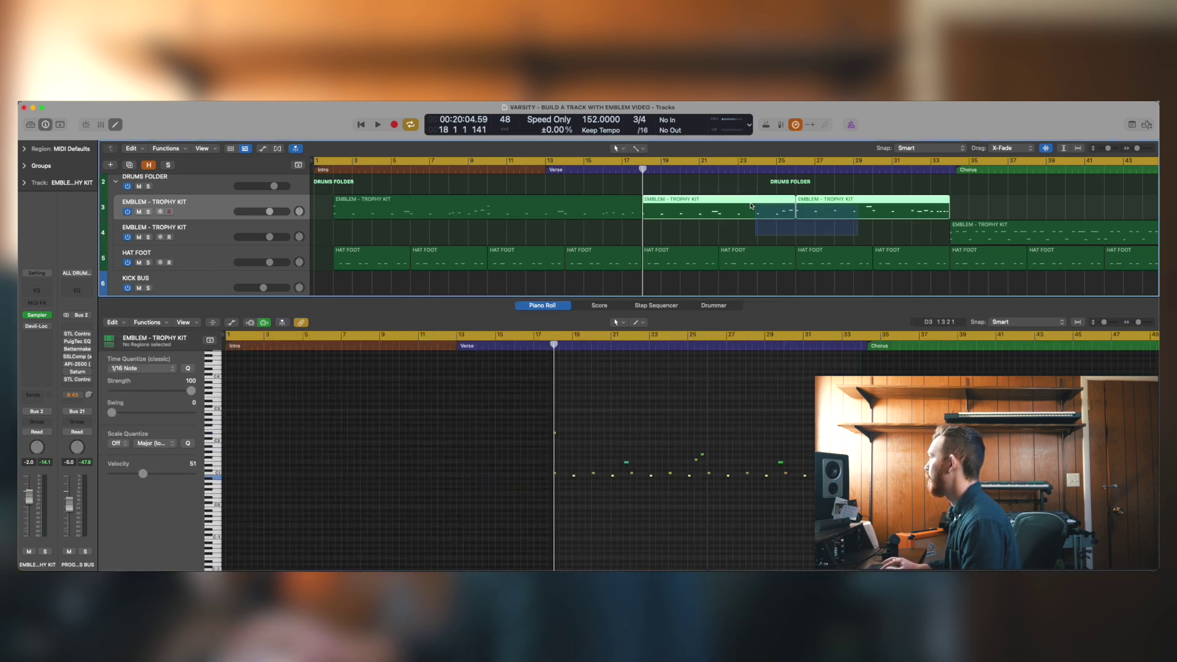
key(BackSpace)
click(608, 204)
key(super+r)
Play the arrangement from the project start to about bar 18 to hear the overdubbed first drum part
key(super+Left)
key(super+Left)
key(Return)
click(608, 204)
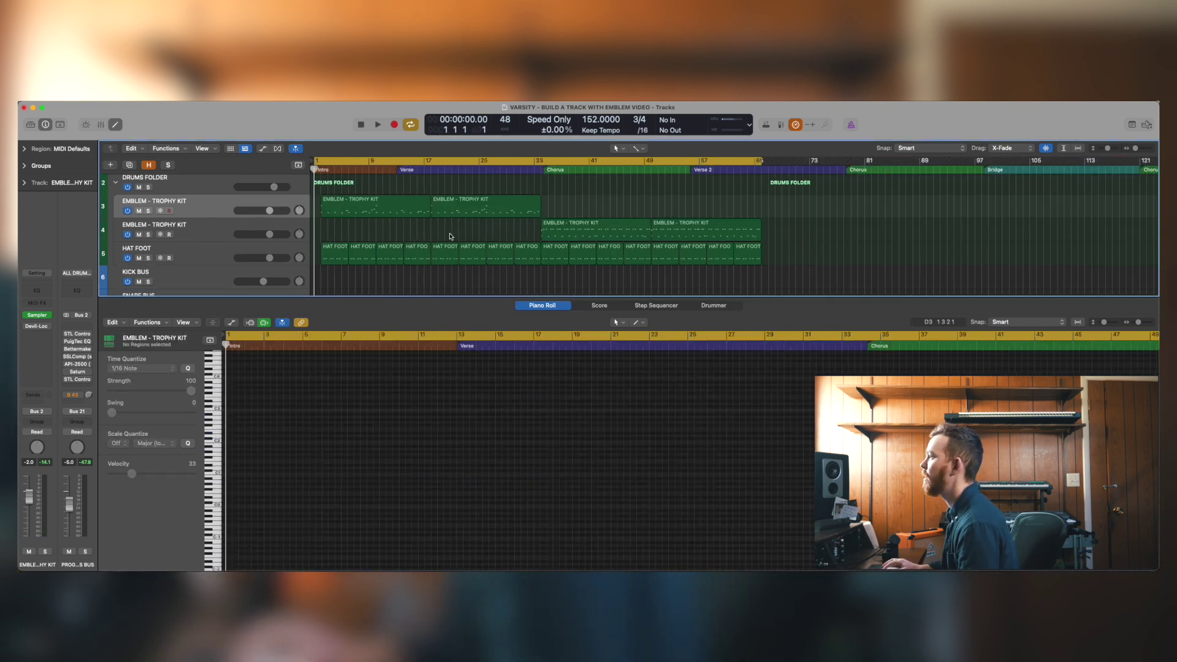
key(space)
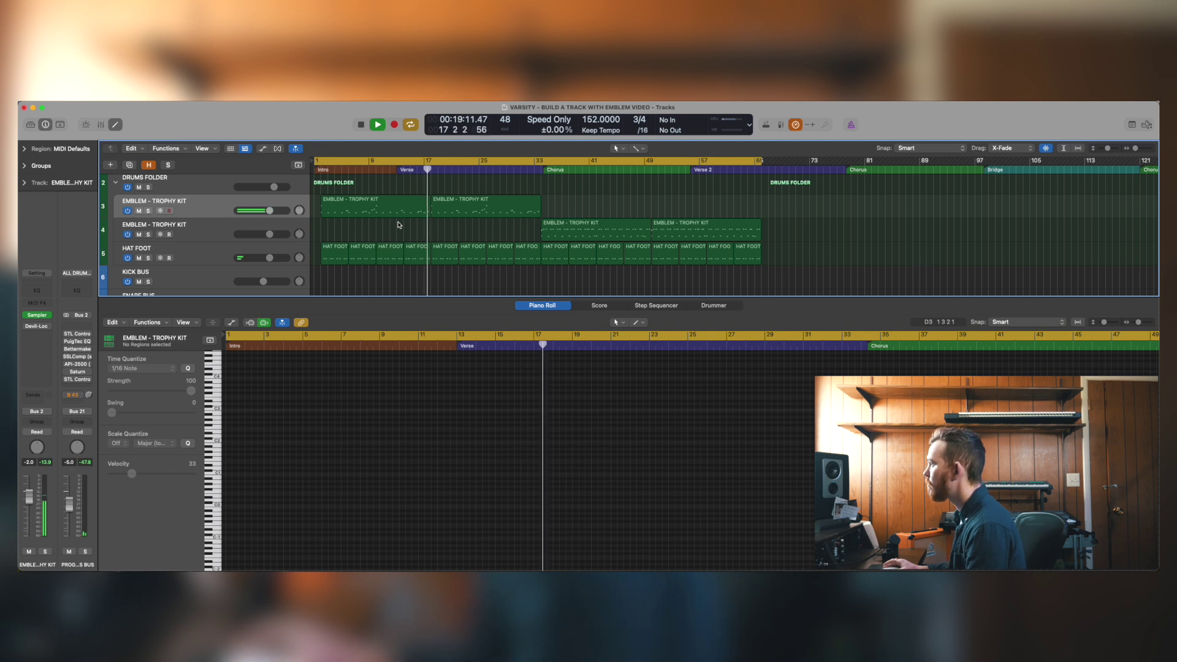
key(space)
Add one more hit near the end of bar 17 in the first Trophy Kit region
click(399, 211)
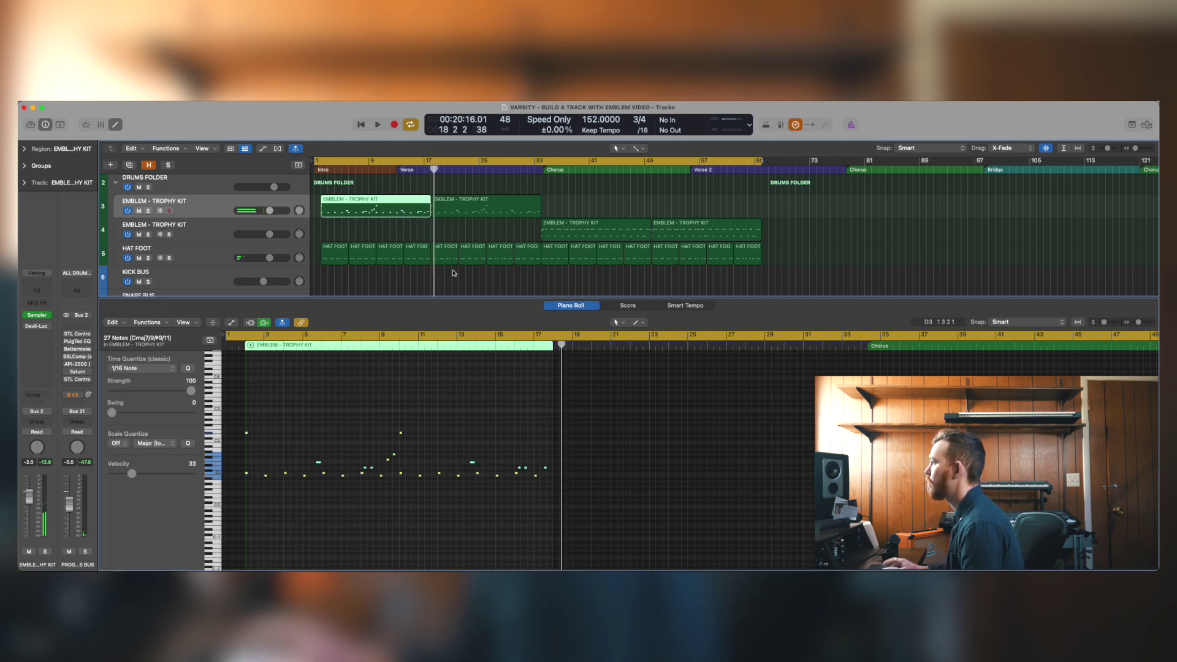
click(542, 512)
key(super+Right)
key(super+Right)
key(super+Right)
key(super+Right)
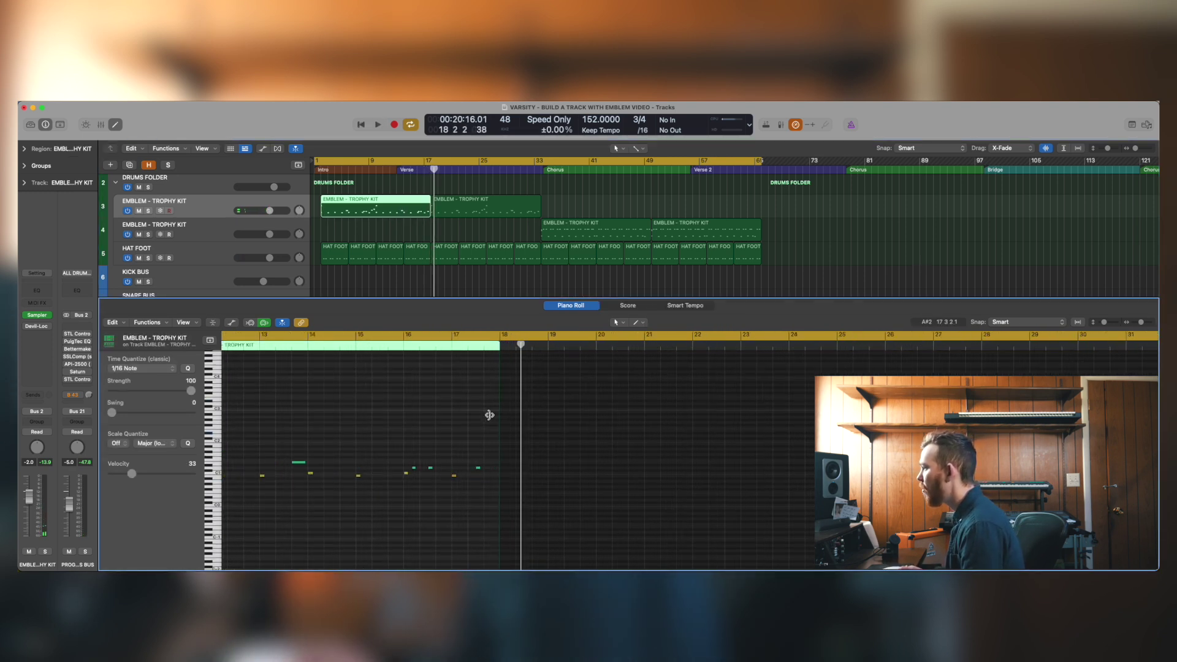
drag(448, 438, 472, 454)
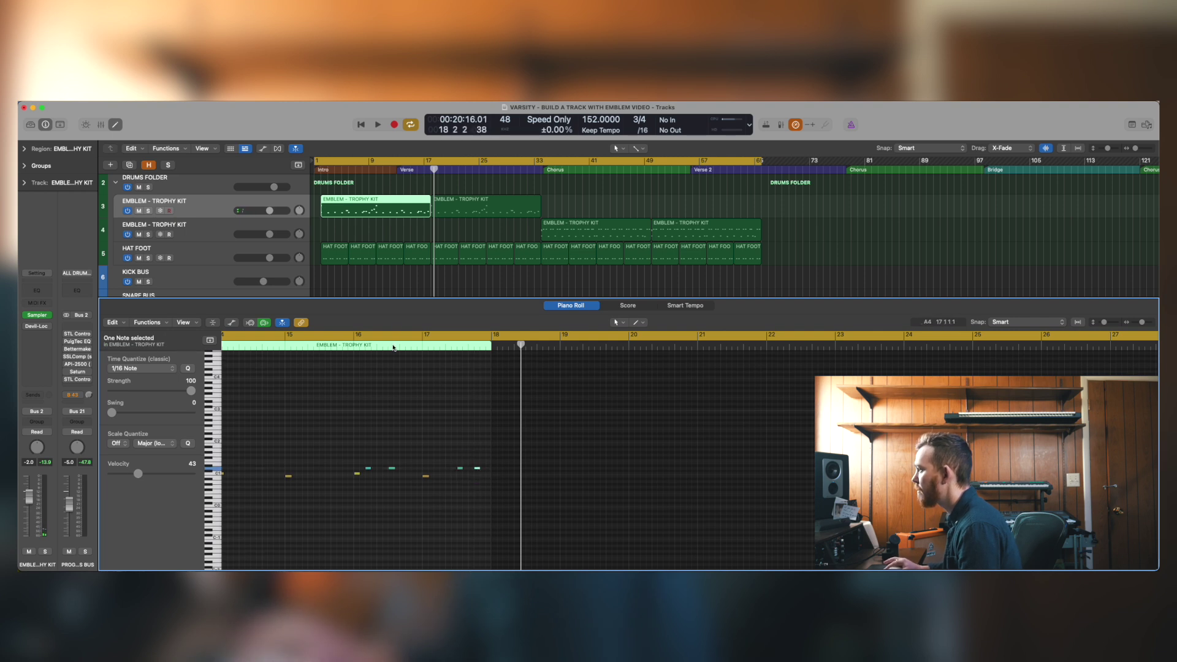
Shift the hit just added at the end of bar 17 slightly later and play back around it to check the timing
key(space)
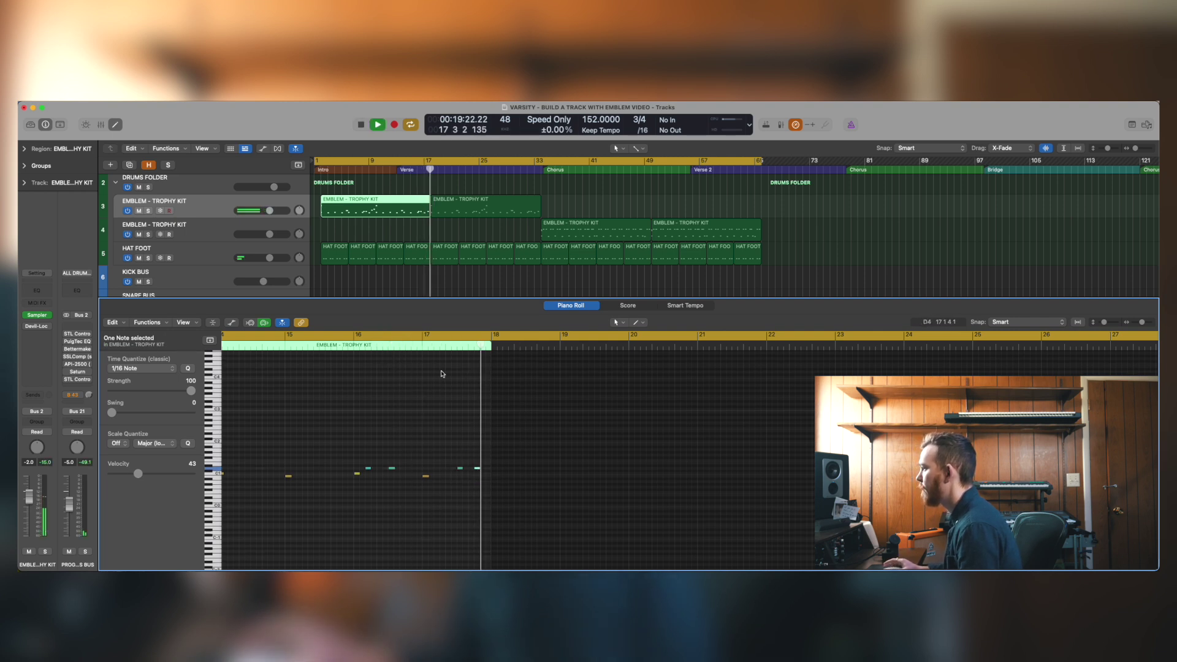
key(space)
drag(477, 470, 483, 470)
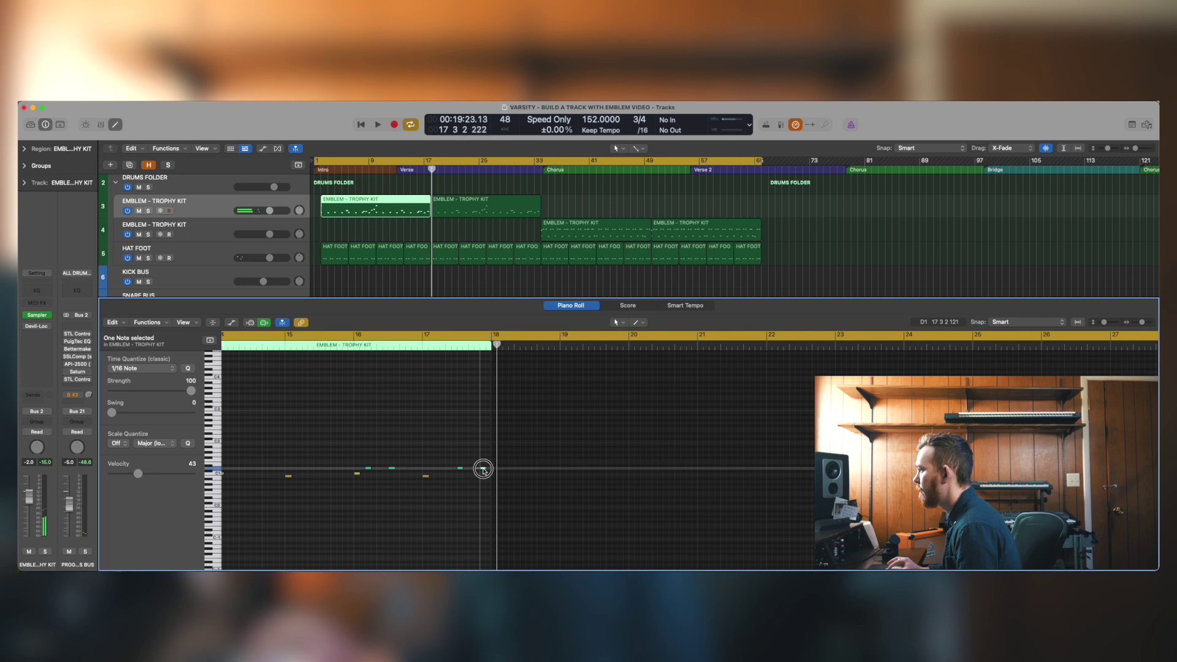
click(353, 346)
key(space)
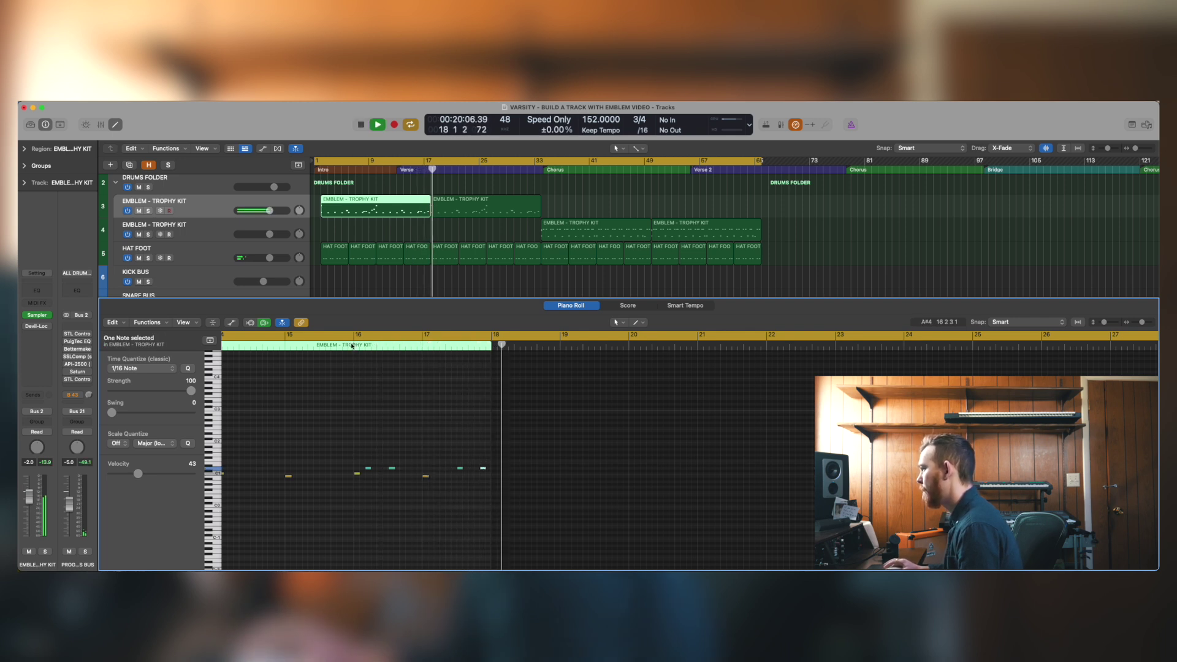
Close the note editor and replace the second region on the first Trophy Kit track with a repeat of the edited first region
key(e)
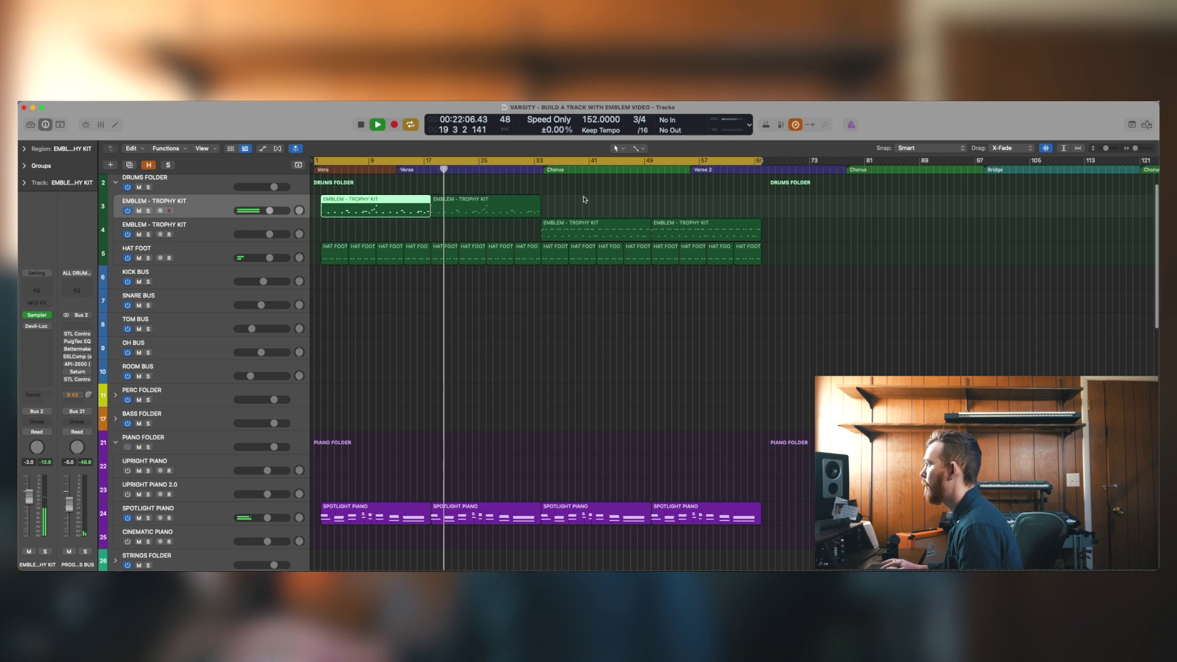
click(520, 209)
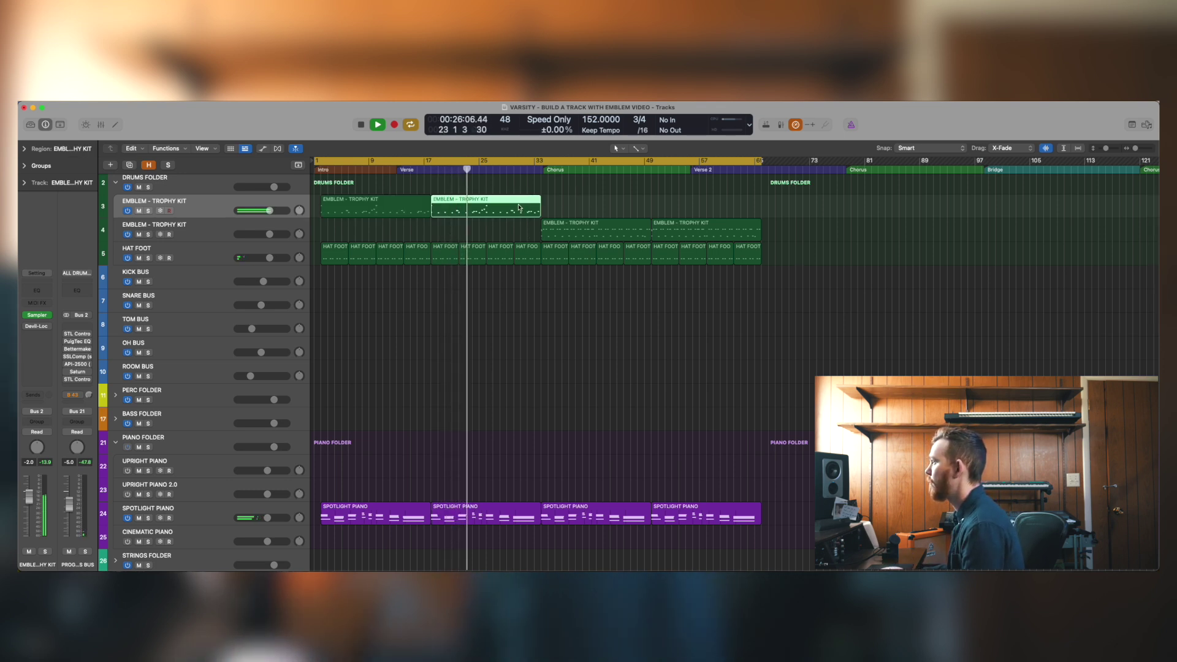
key(Delete)
click(374, 205)
key(super+r)
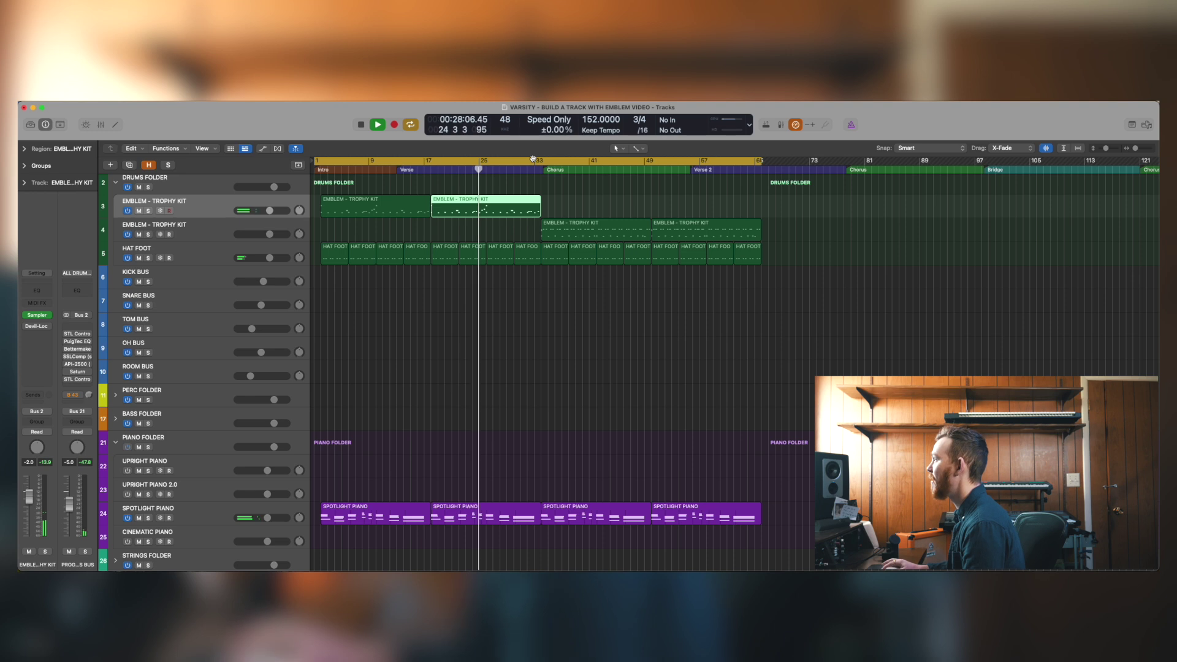
Overdub a drum fill at the end of the second Trophy Kit region, from about bar 32 up to the Chorus
key(r)
key(p)
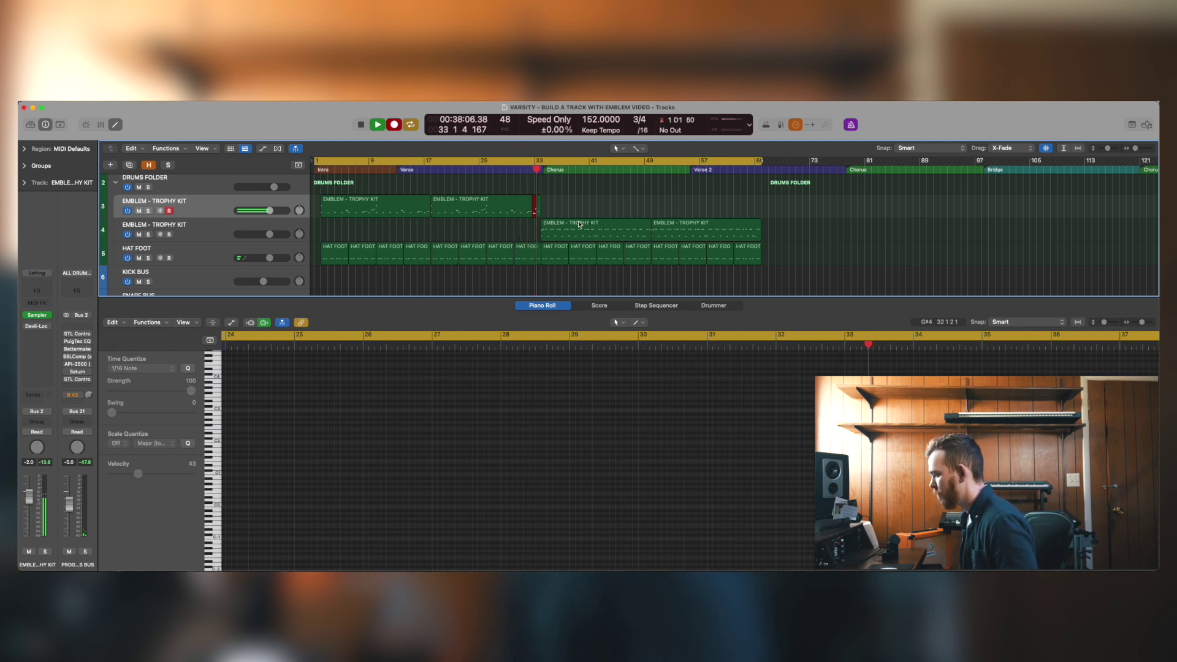
key(space)
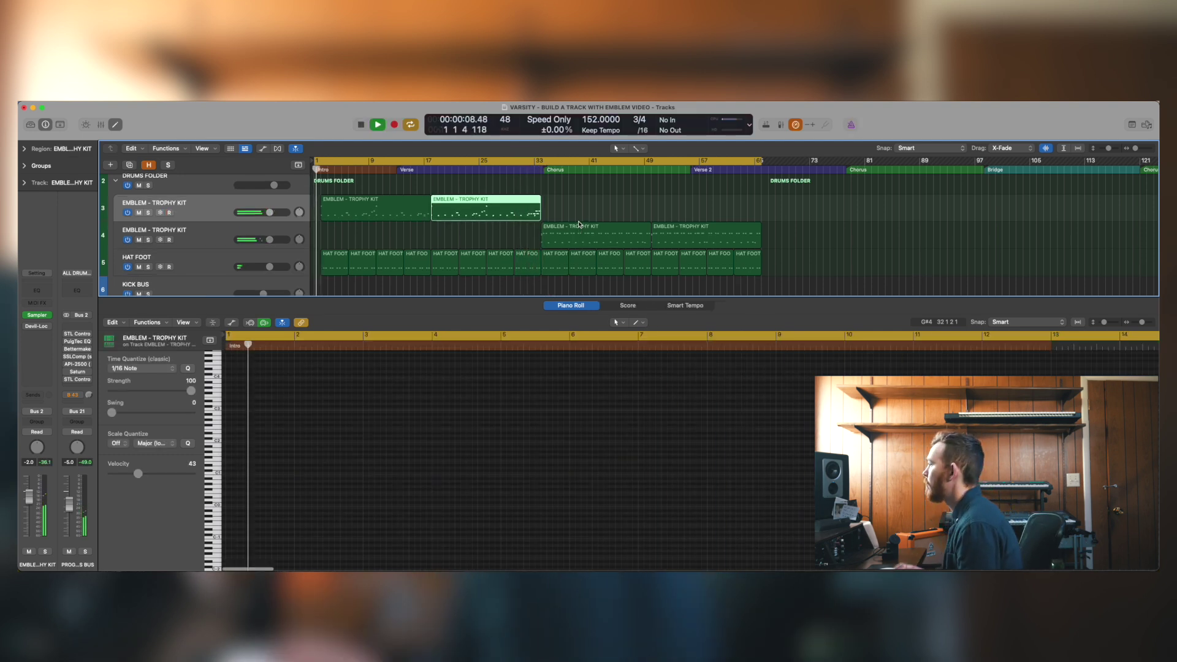
key(space)
Delete the two stray overlapping hits from the fill in bar 33 and quantize all the region's notes to 1/16 Note
click(546, 203)
click(535, 205)
scroll(729, 423, right, 8)
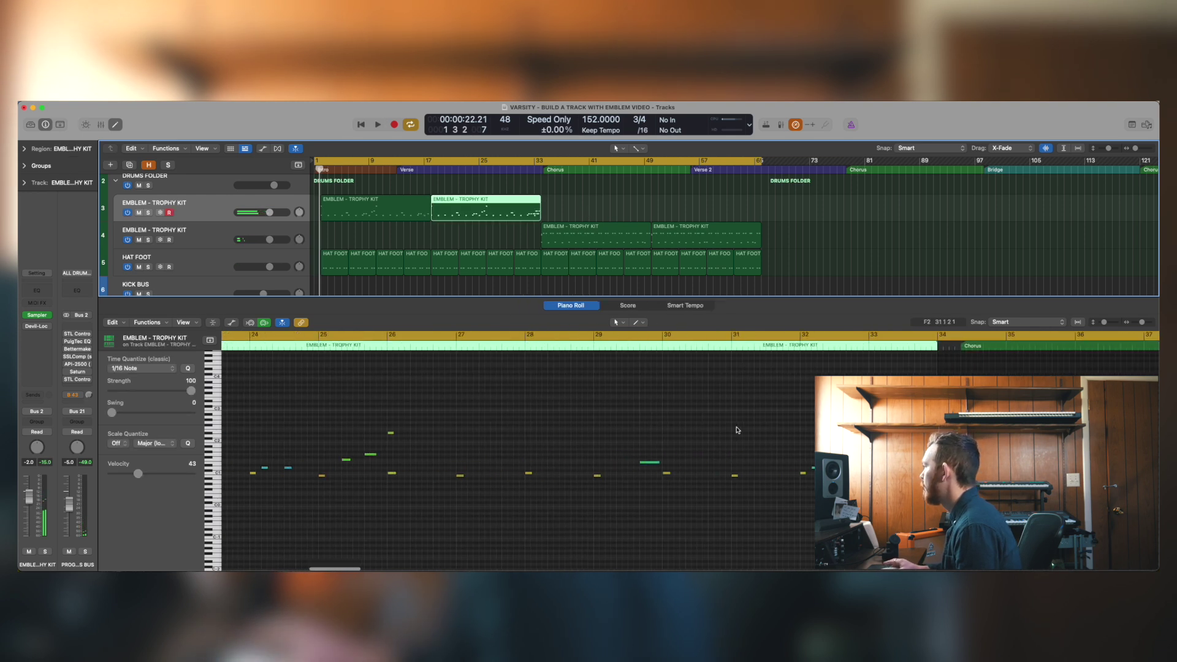
key(z)
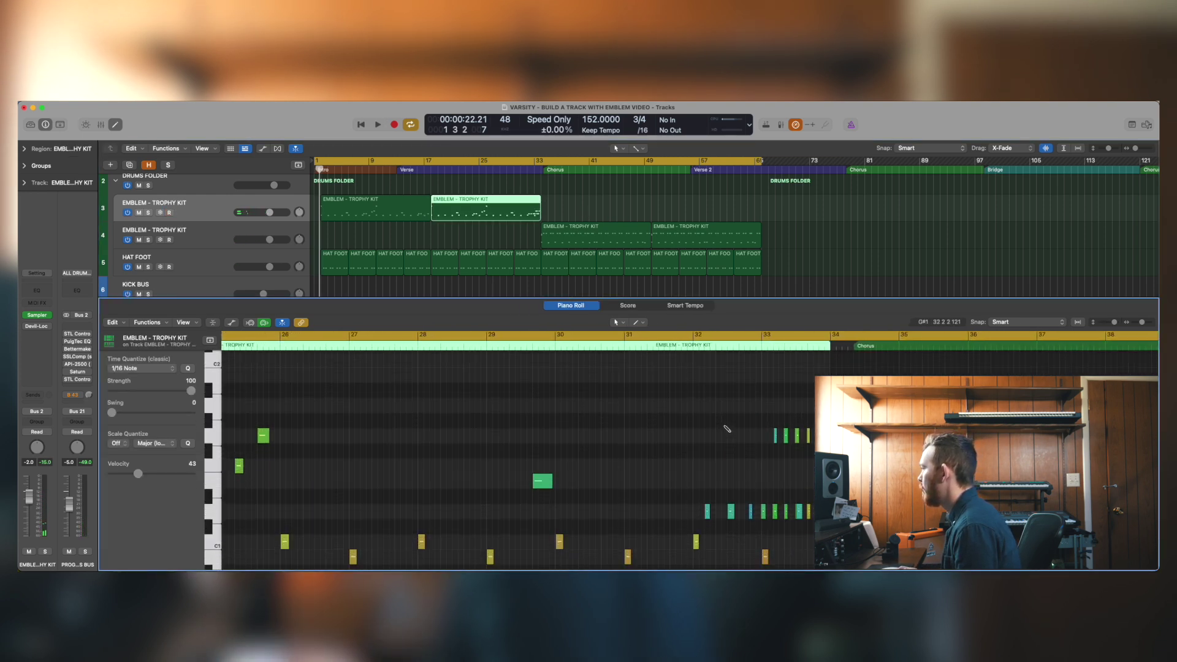
scroll(730, 435, right, 2)
scroll(771, 474, right, 6)
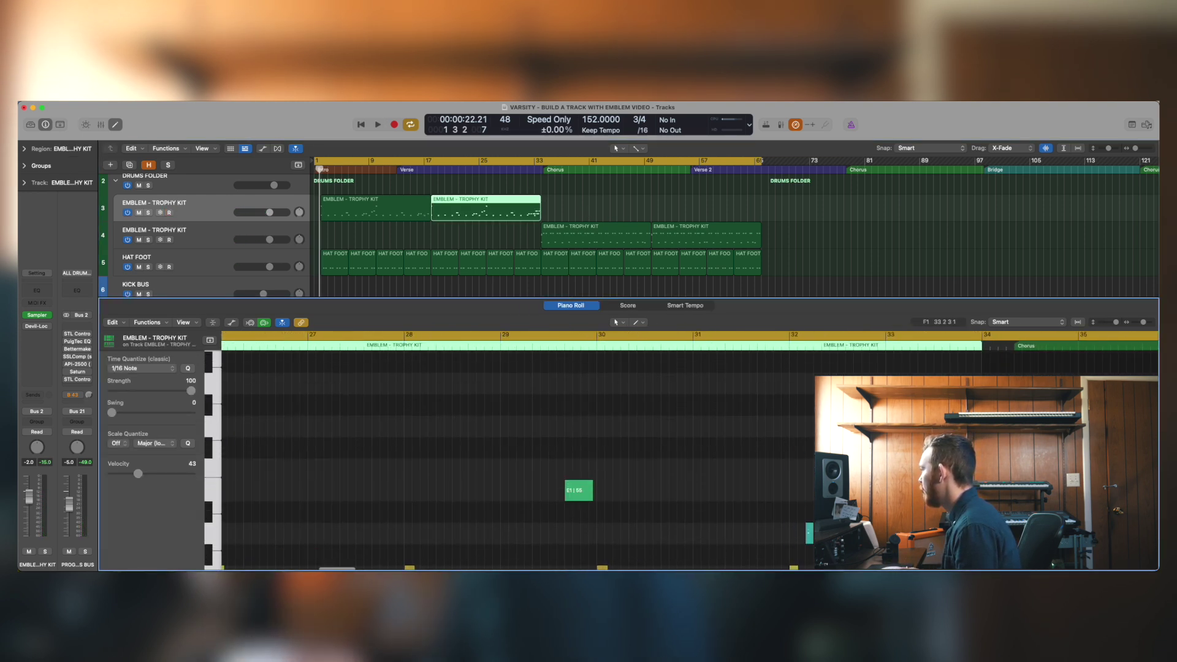
scroll(771, 474, down, 3)
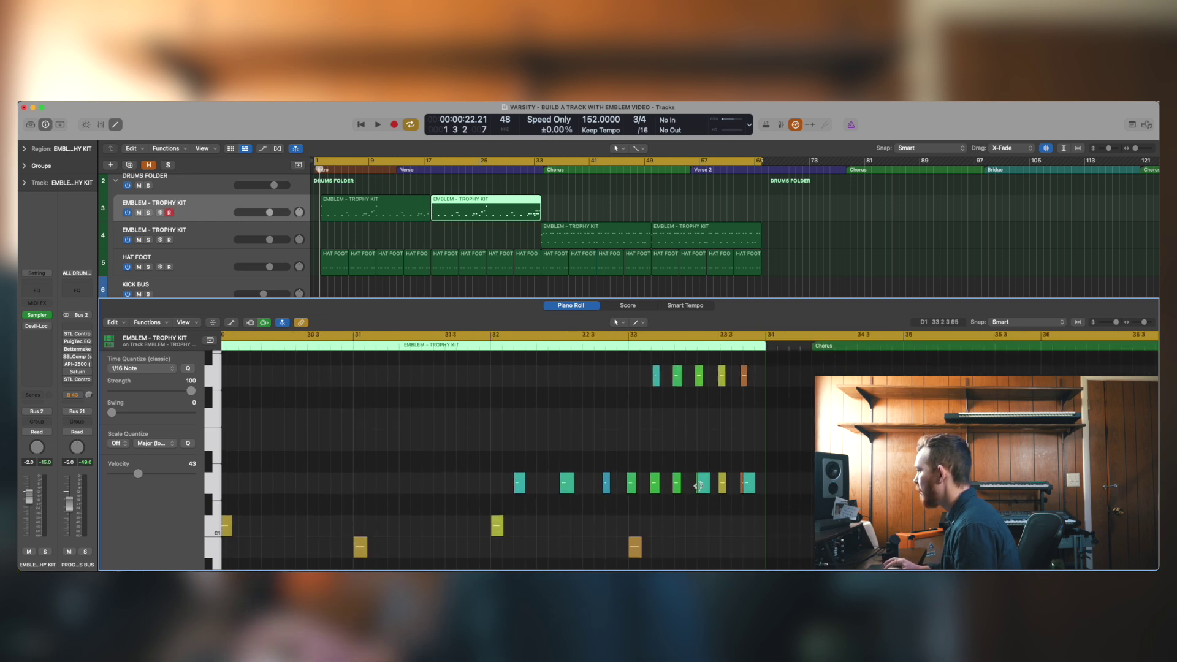
click(702, 486)
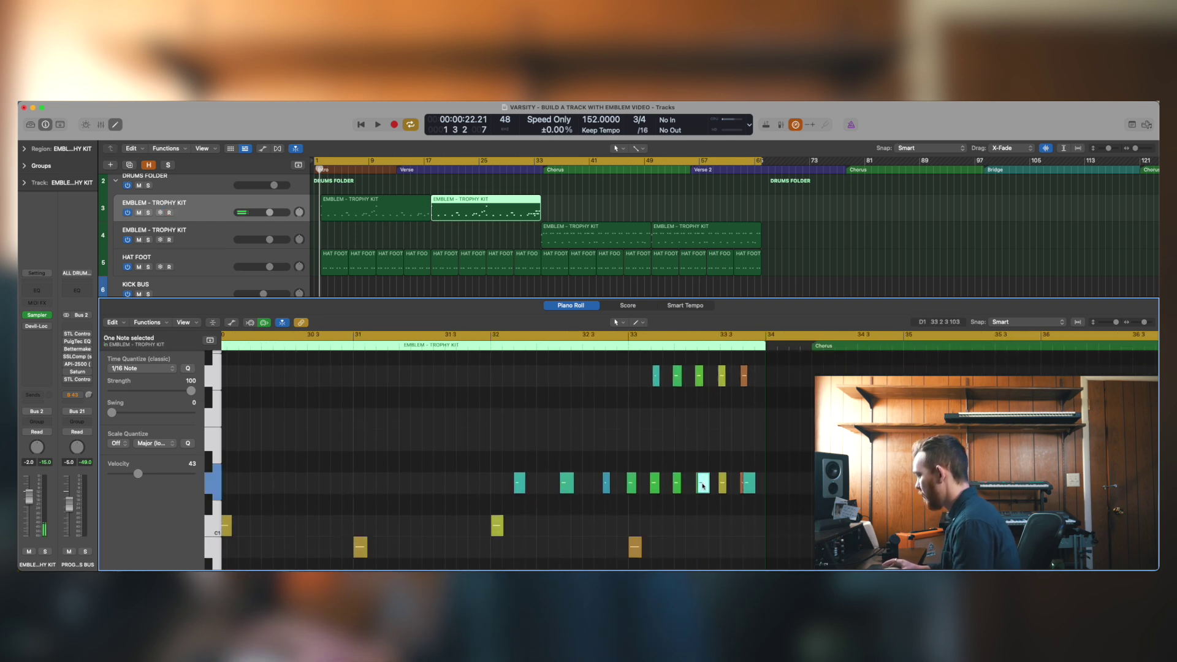
click(747, 483)
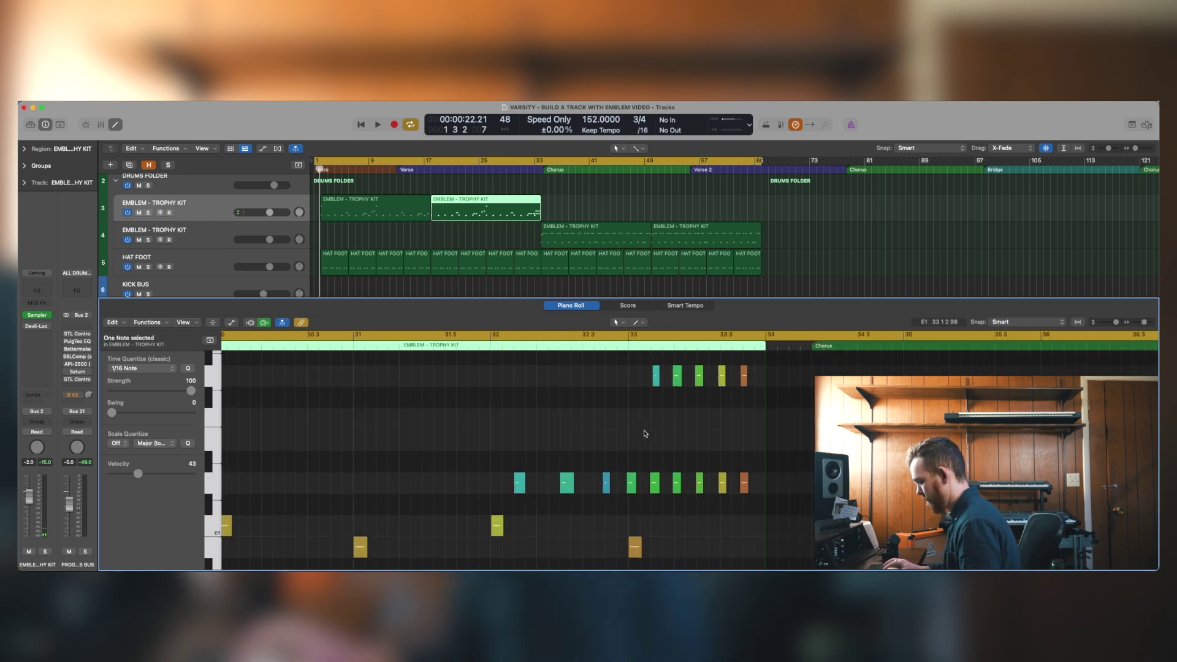
key(super+a)
click(189, 369)
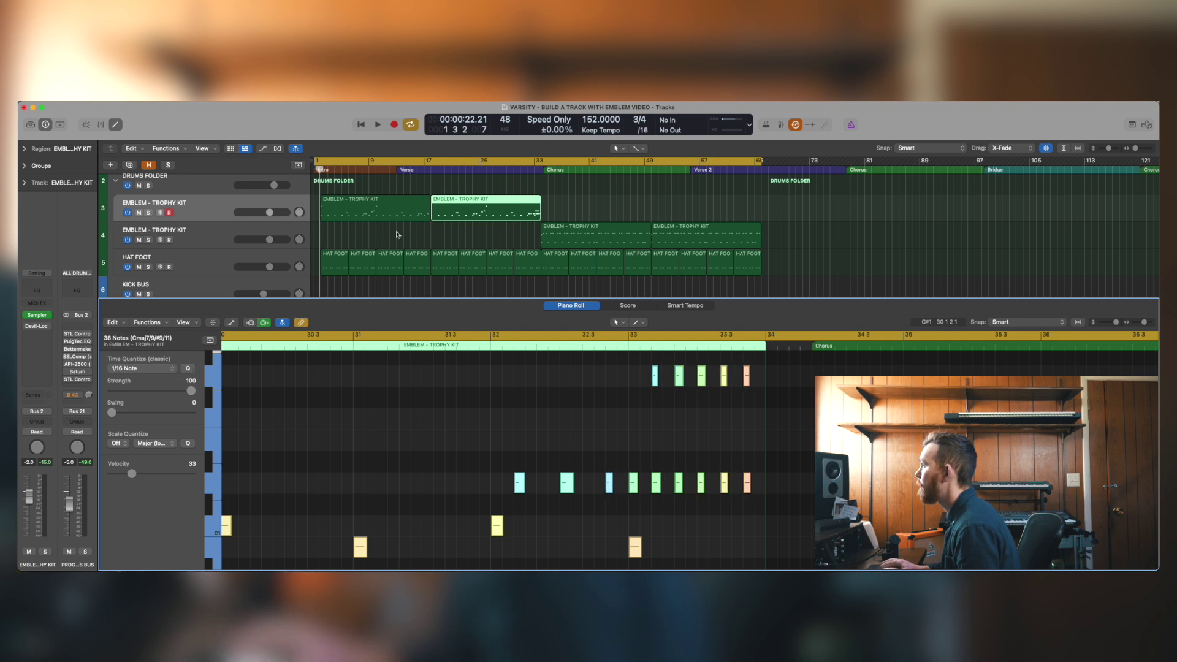
Play the second Trophy Kit region from about bar 25 into the Chorus to hear the quantized fill
click(481, 161)
key(space)
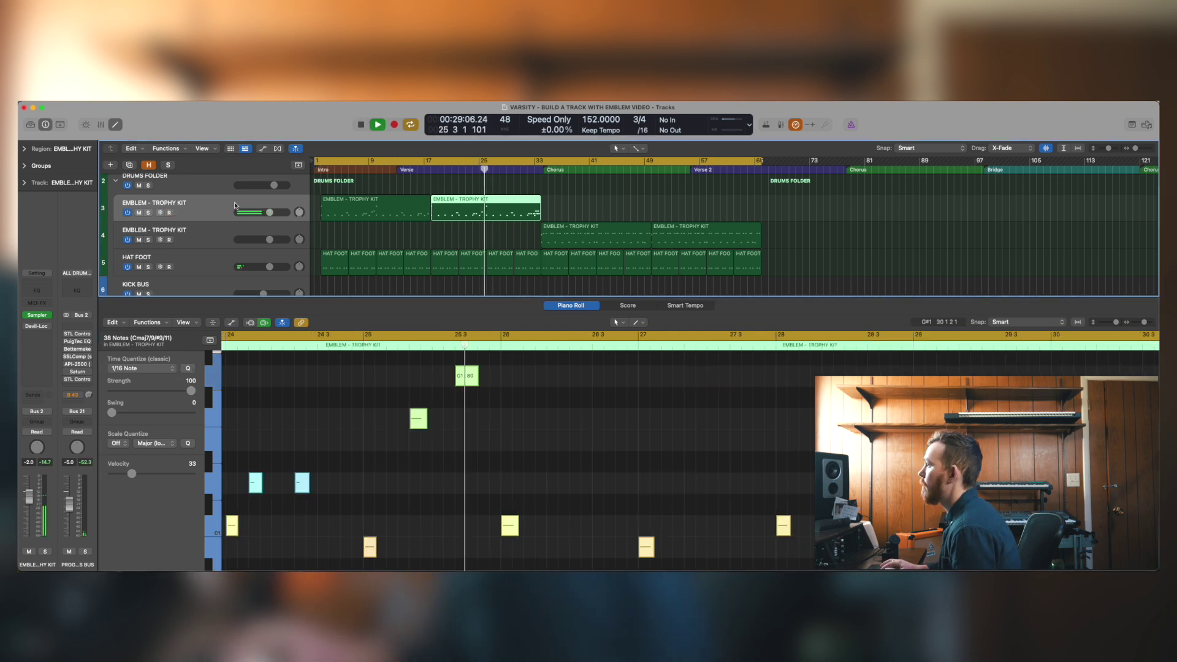
scroll(771, 394, right, 5)
key(super+Up)
key(super+Left)
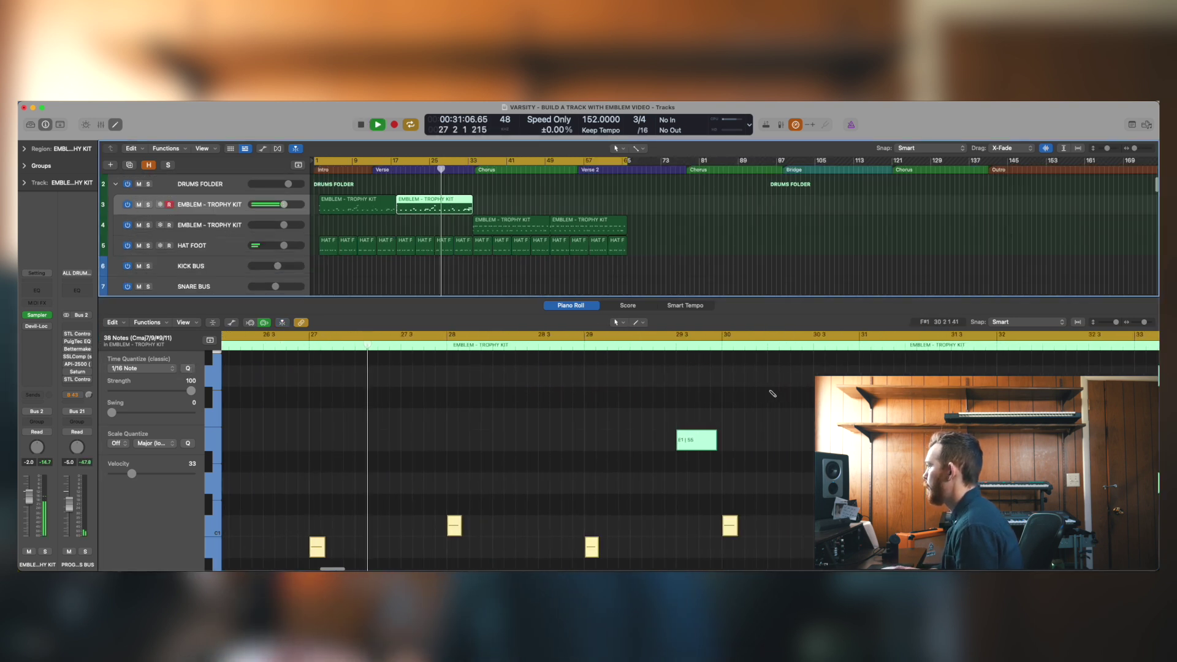
click(771, 394)
key(super+Left)
key(super+Up)
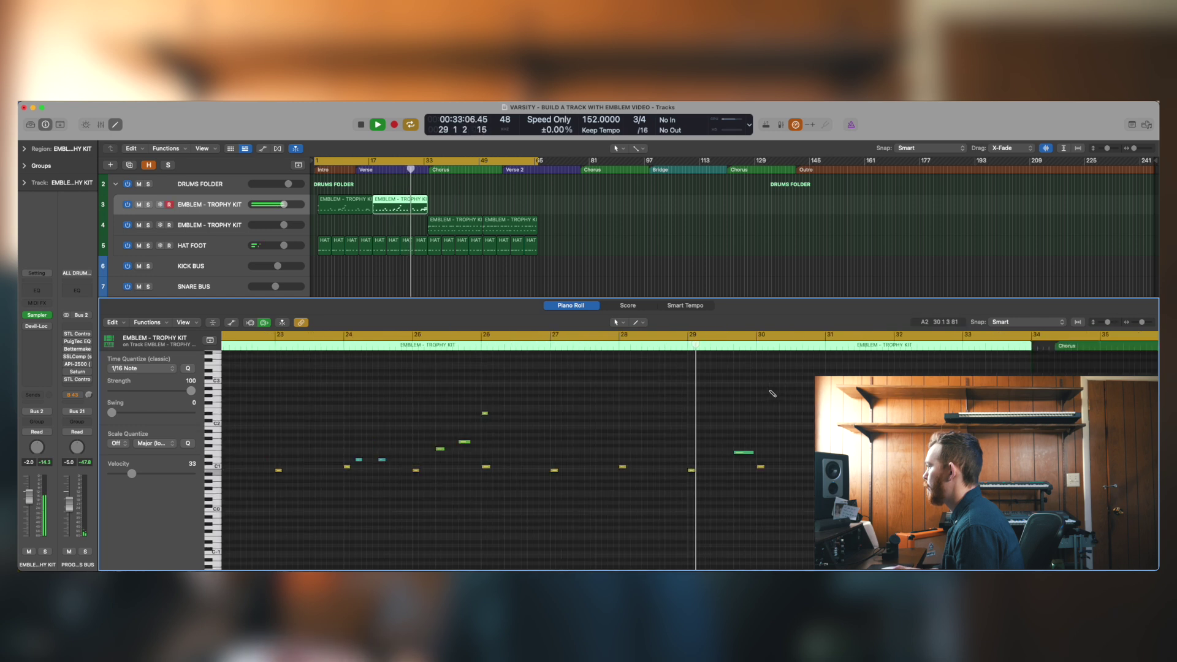
key(super+Down)
key(super+Right)
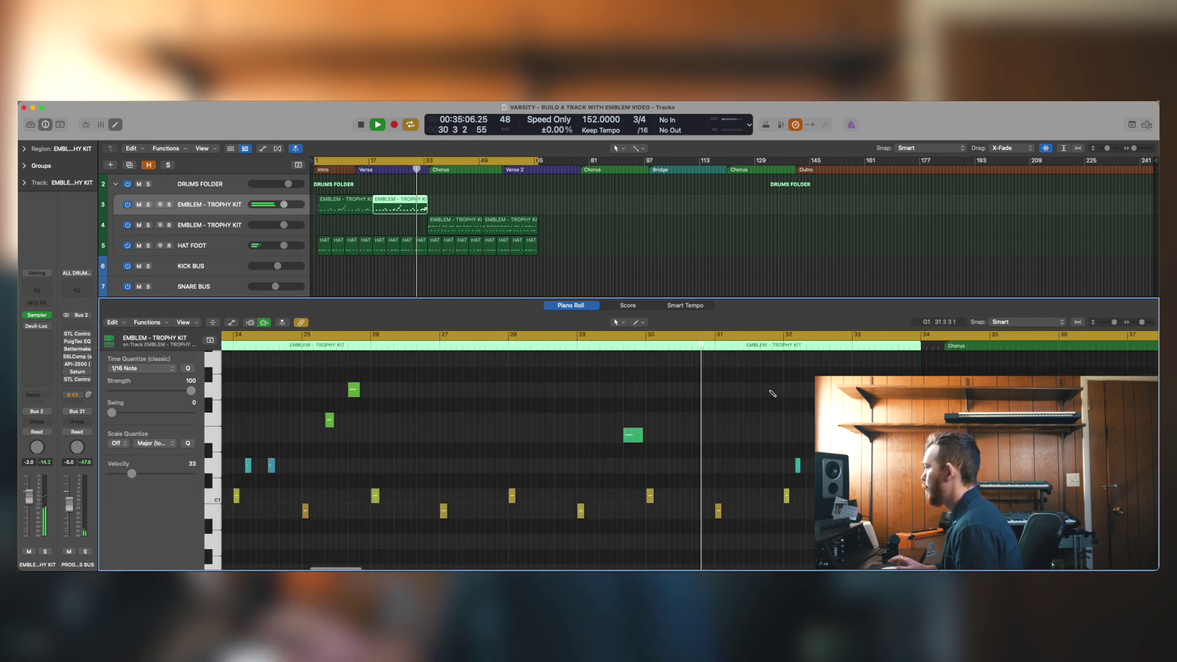
key(super+Up)
scroll(771, 394, right, 4)
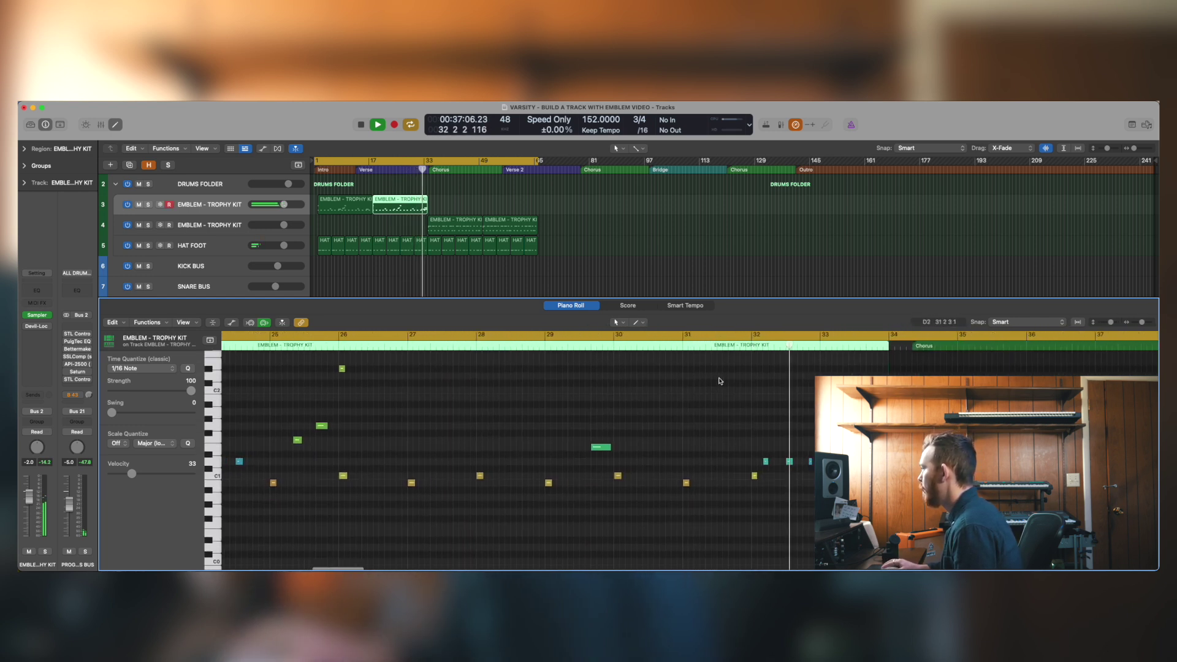
key(space)
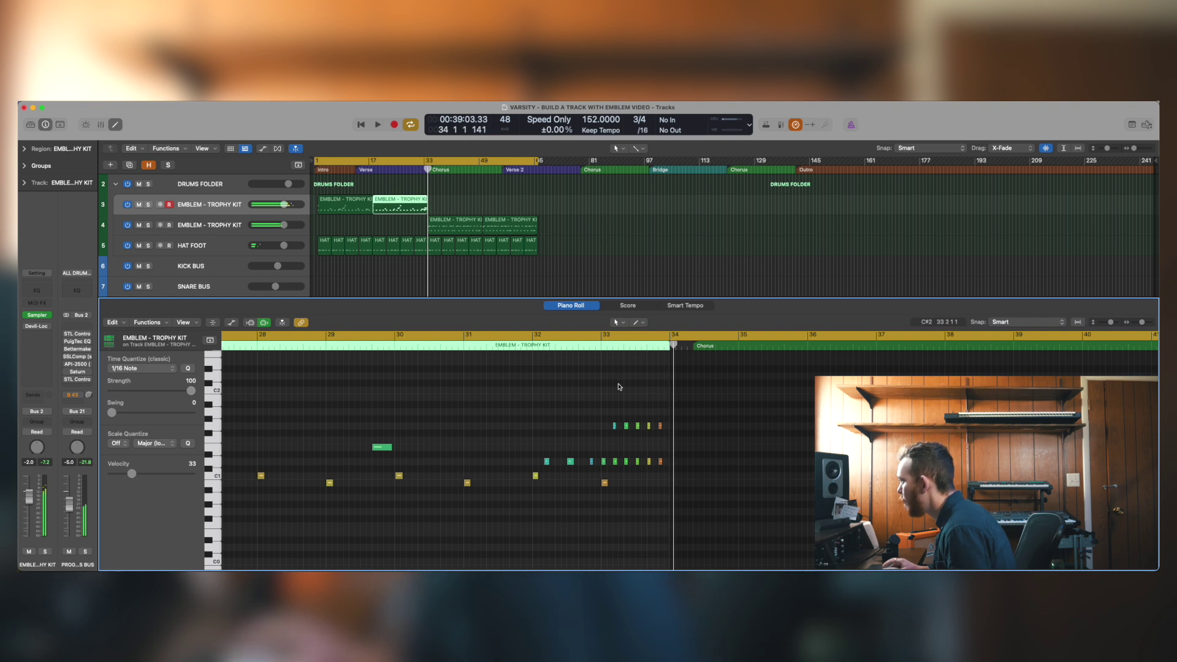
Select all the fill's notes in bars 32 and 33 and lower their velocity to 15
key(super+Up)
drag(585, 424, 680, 472)
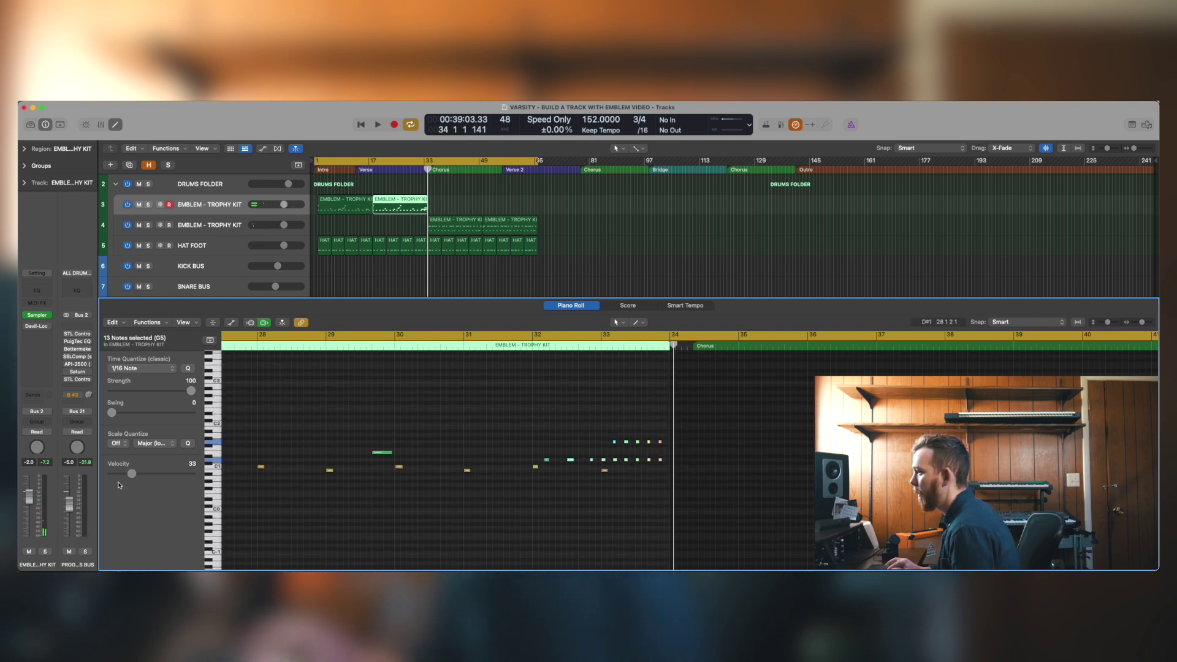
key(super+Left)
key(super+Left)
key(super+Left)
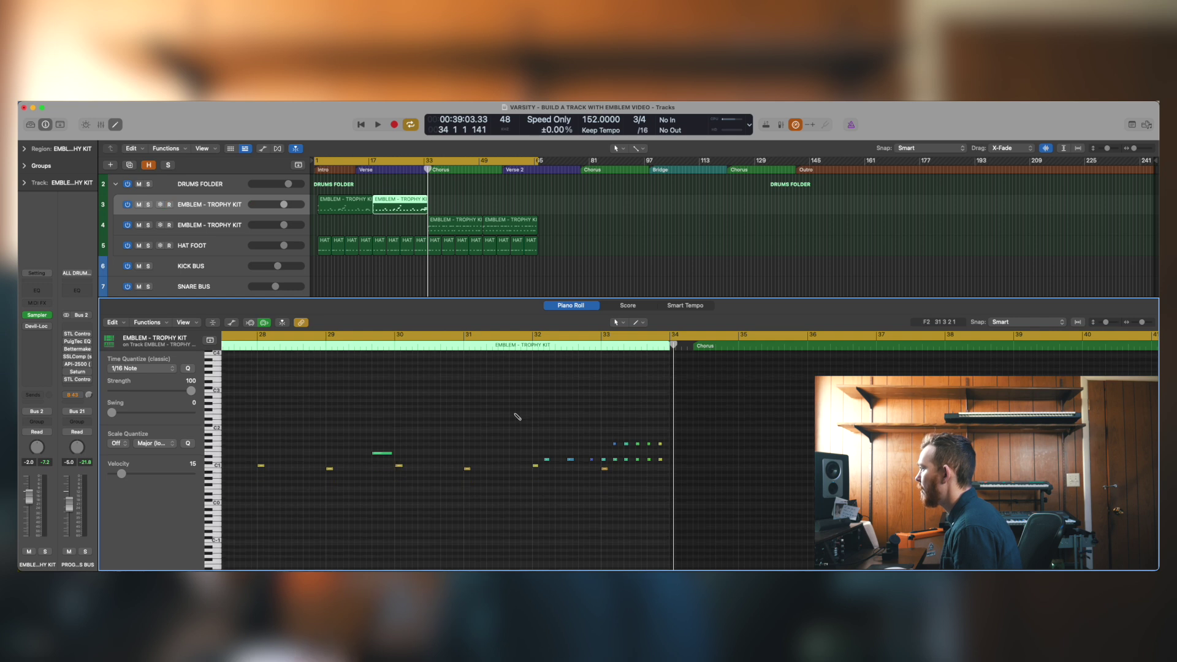
key(super+Up)
Close the note editor and return the playhead to the project start
key(p)
click(571, 284)
key(super+Up)
key(super+Up)
key(Return)
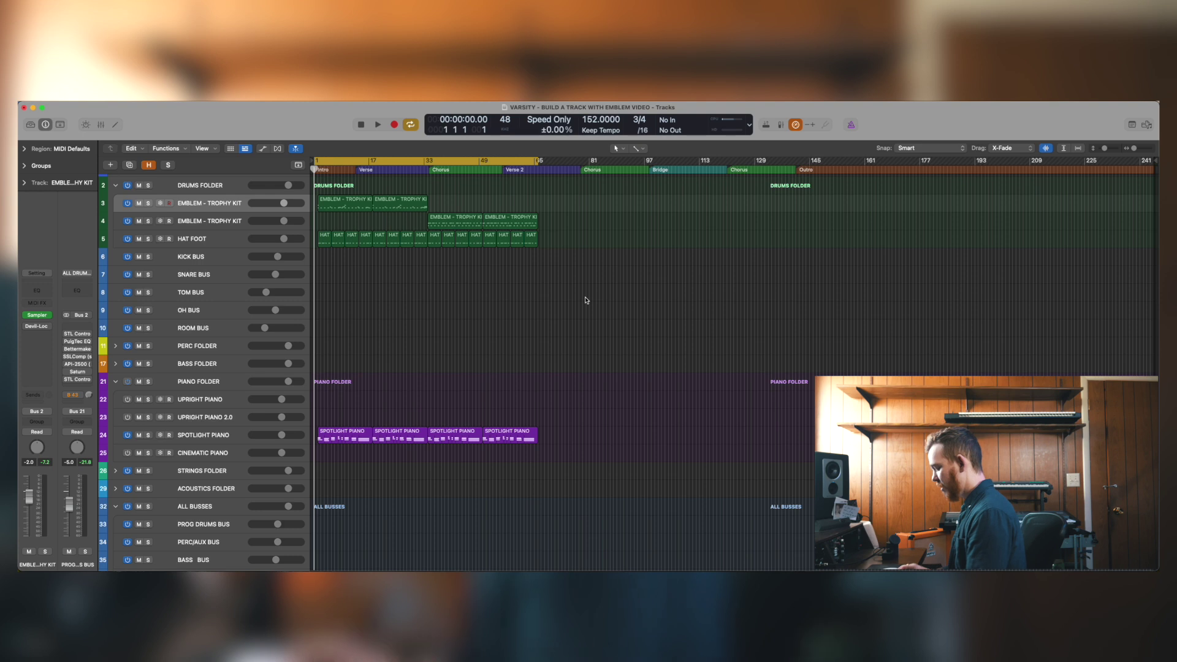
Delete the unused Upright Piano, Upright Piano 2.0 and Cinematic Piano tracks, and the BASS DI track inside the Bass folder
key(super+Right)
scroll(467, 349, down, 2)
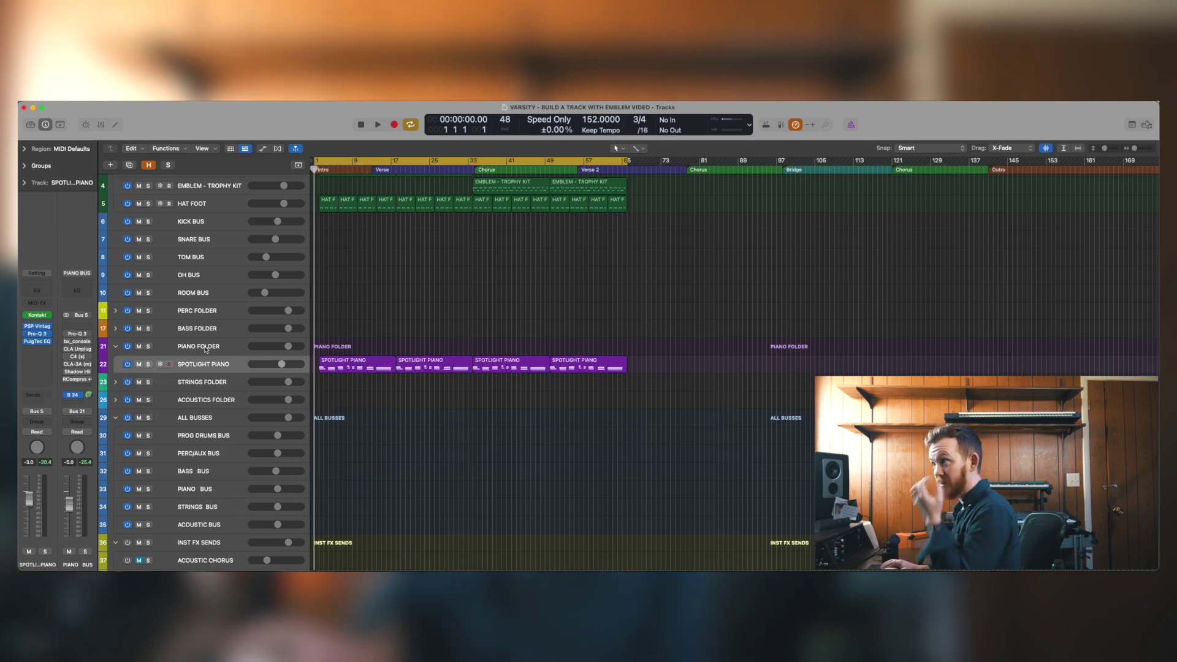
click(116, 329)
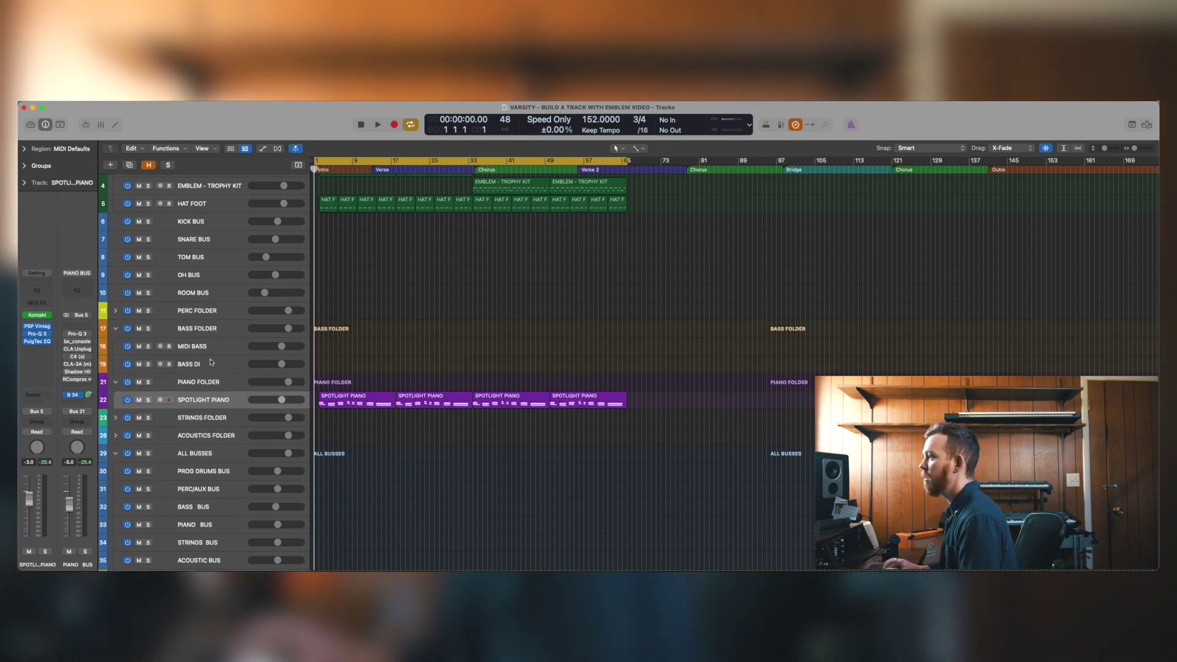
click(215, 364)
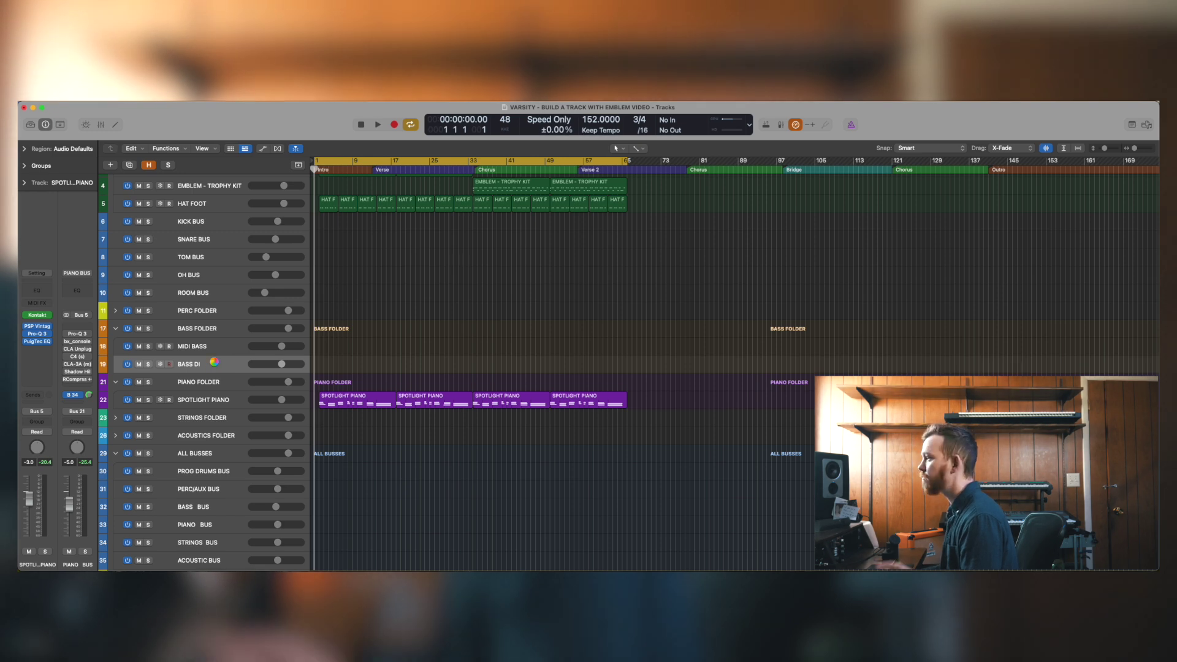
Load the Upright Studio Bass sound from the library's Bass category onto the MIDI BASS track and close the library
click(38, 308)
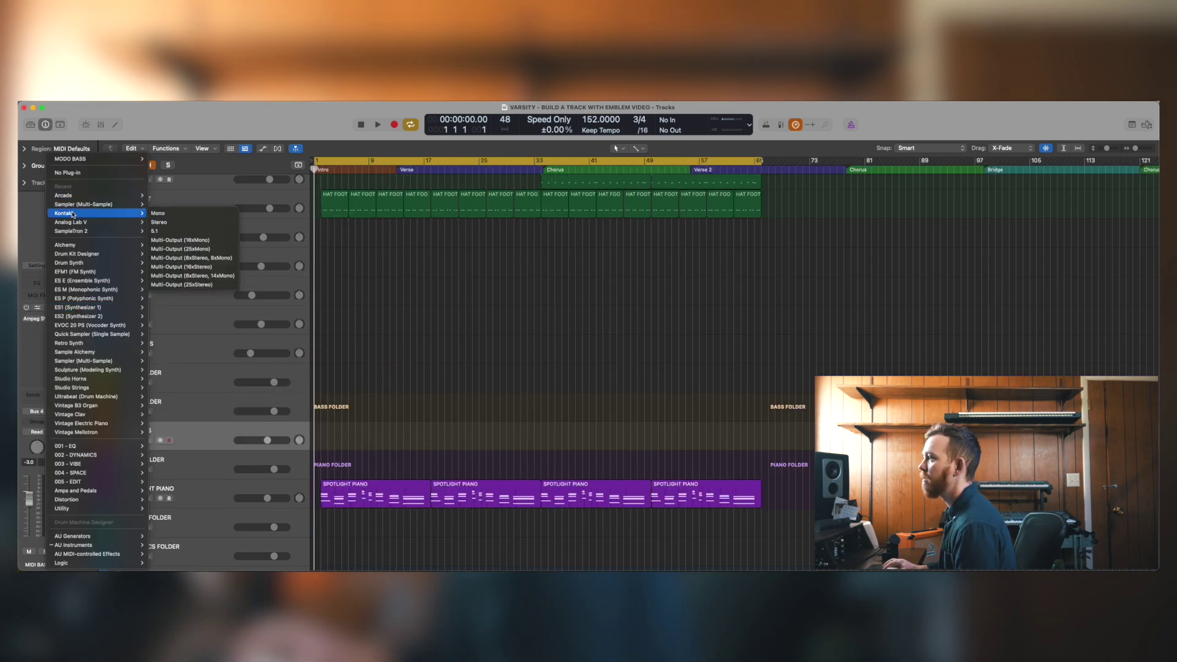
key(Escape)
key(y)
click(53, 224)
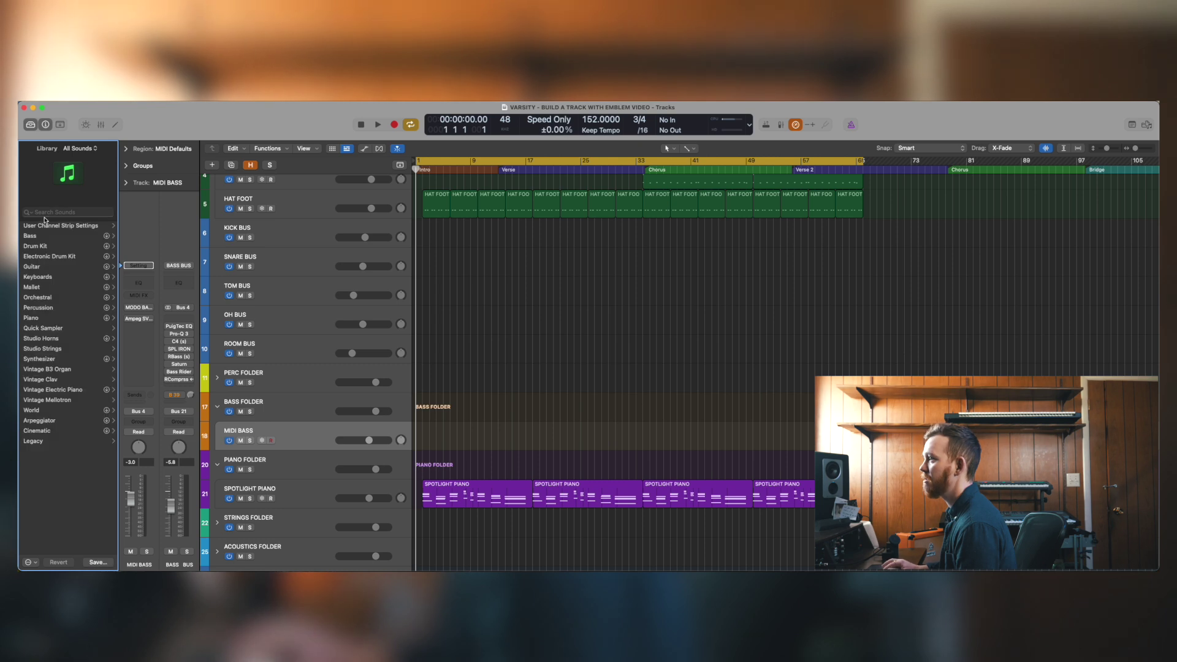
click(50, 237)
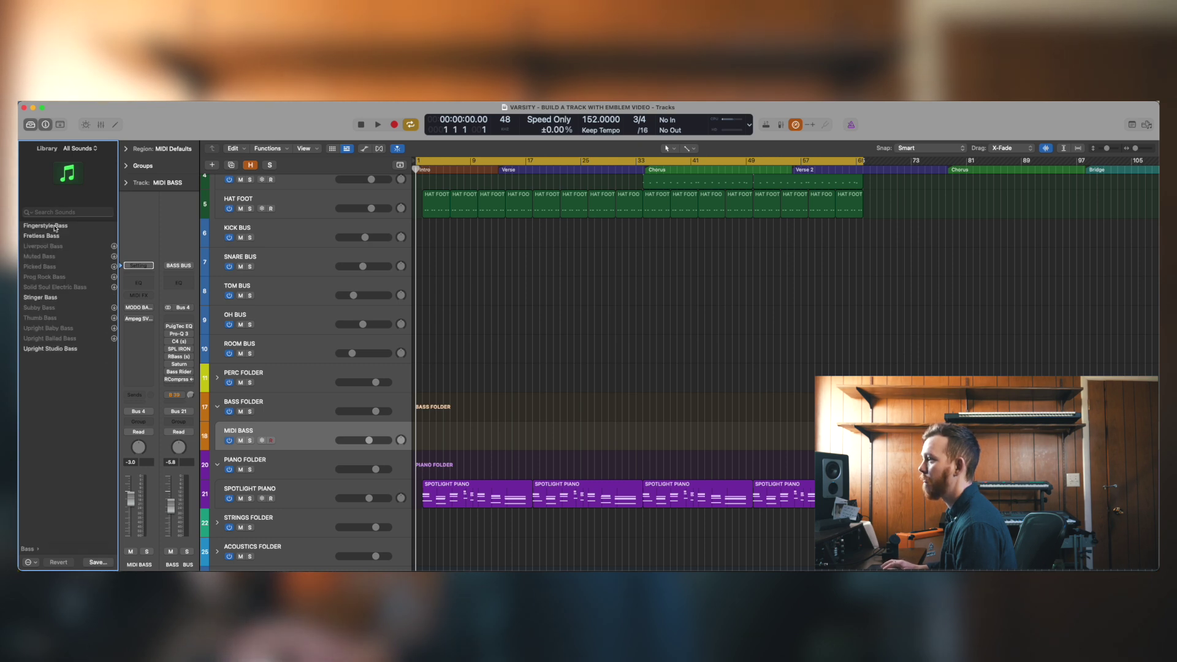
click(50, 347)
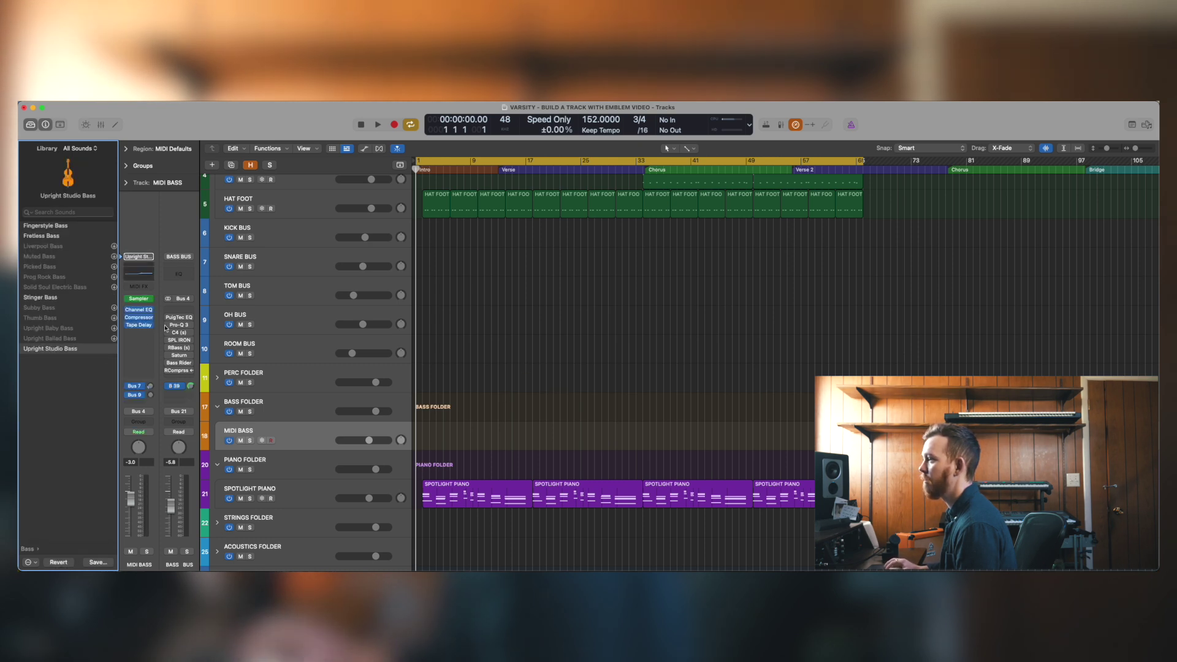
click(29, 124)
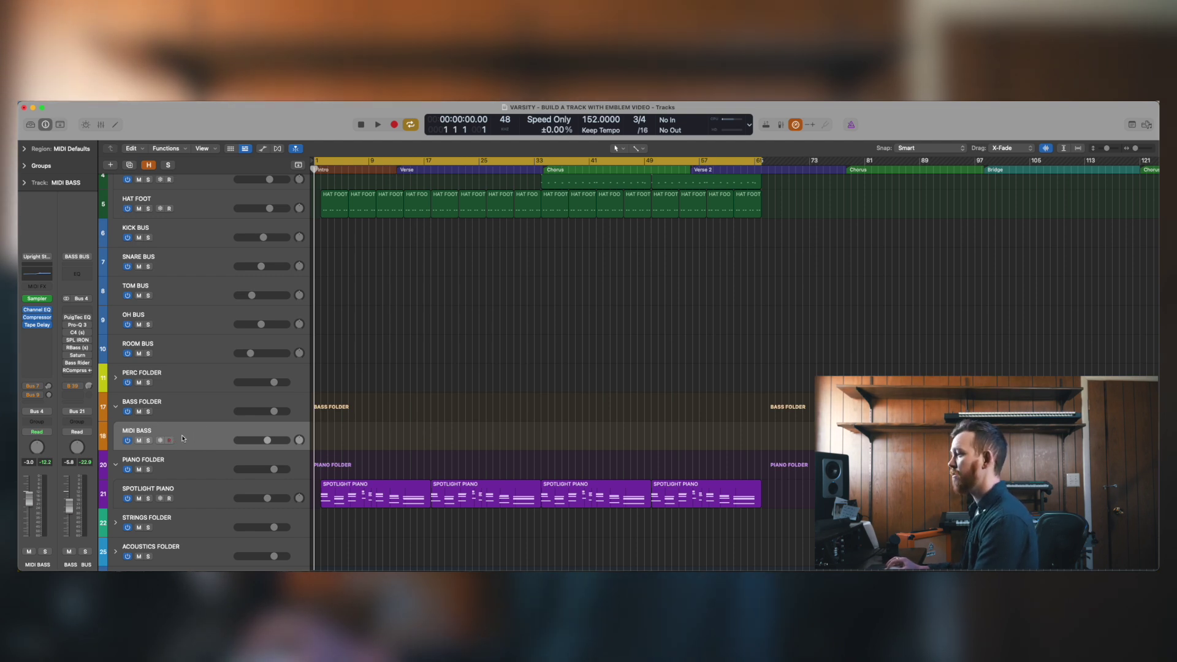
Record a bass part on the MIDI BASS track, starting in the verse and stopping at bar 36
click(416, 170)
key(r)
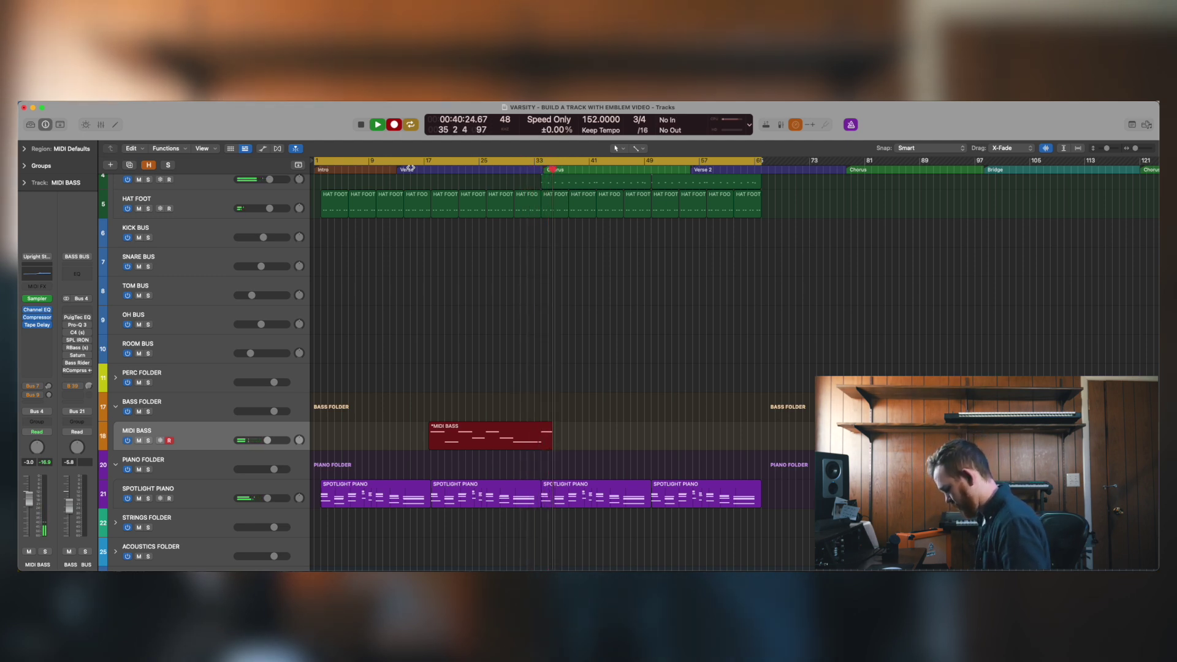
key(space)
scroll(414, 168, up, 3)
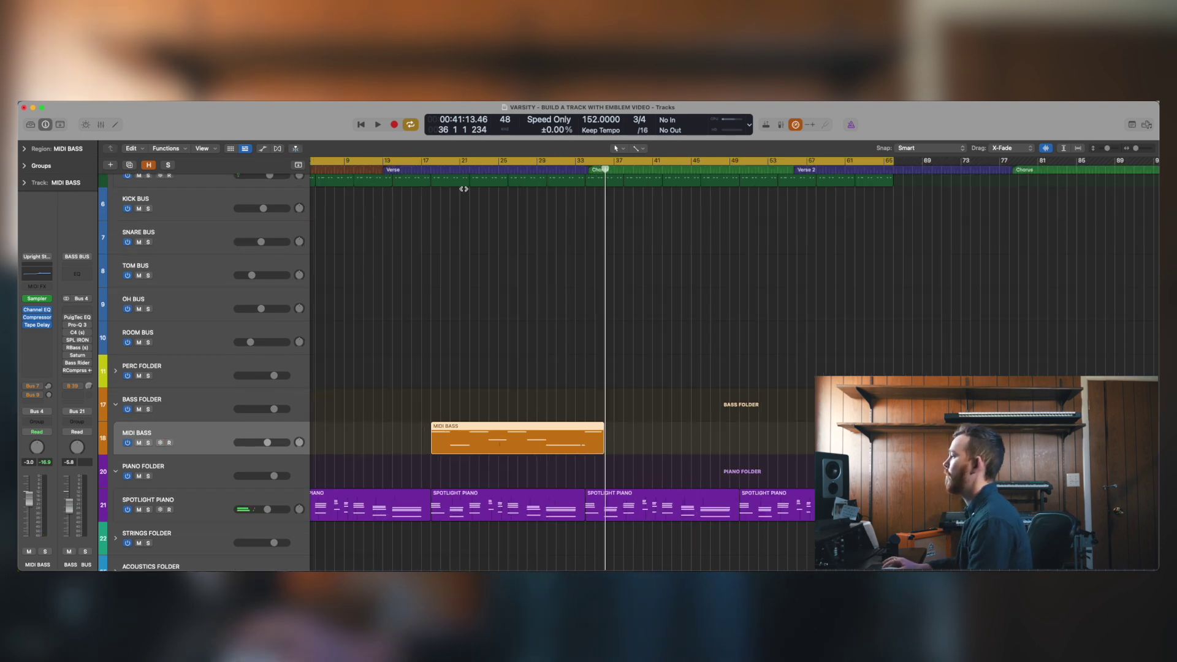
Delete the last note of the recorded MIDI BASS region in the note editor, select all remaining notes and close the editor
click(572, 316)
double_click(561, 436)
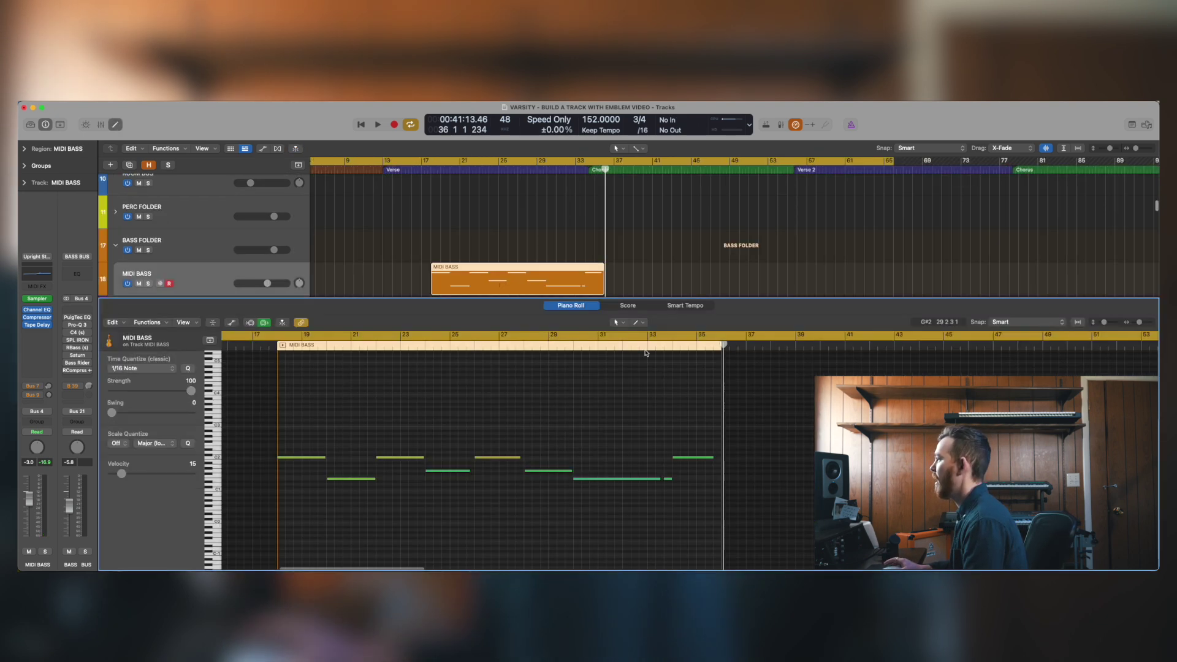
drag(669, 416, 686, 488)
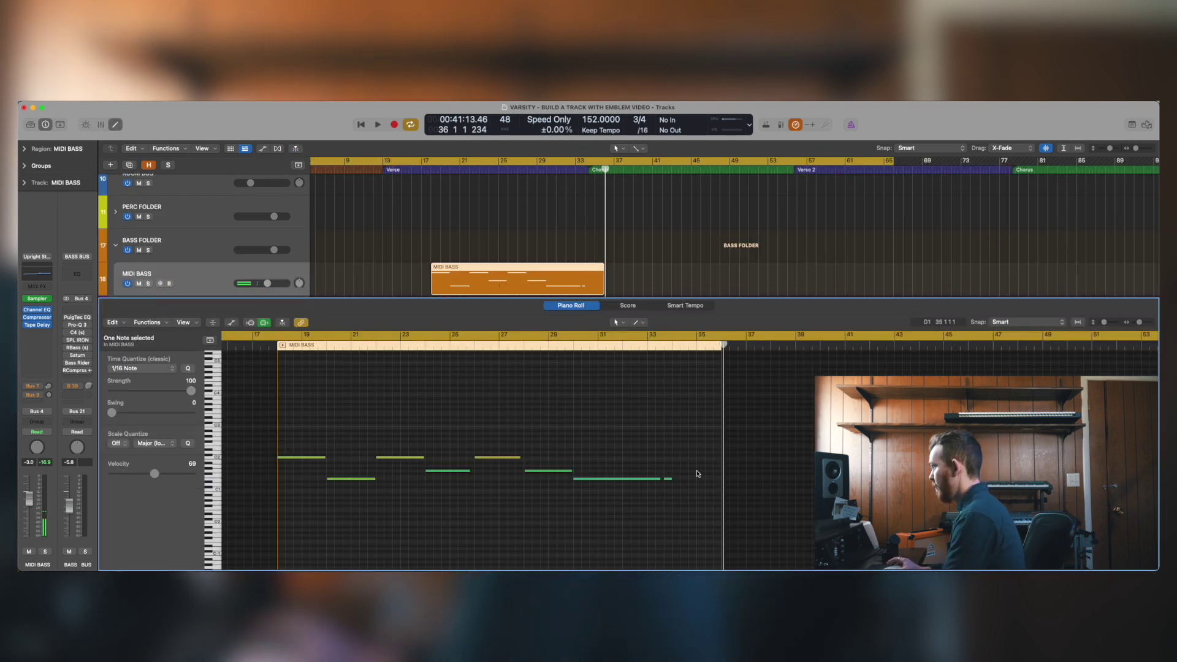
key(Delete)
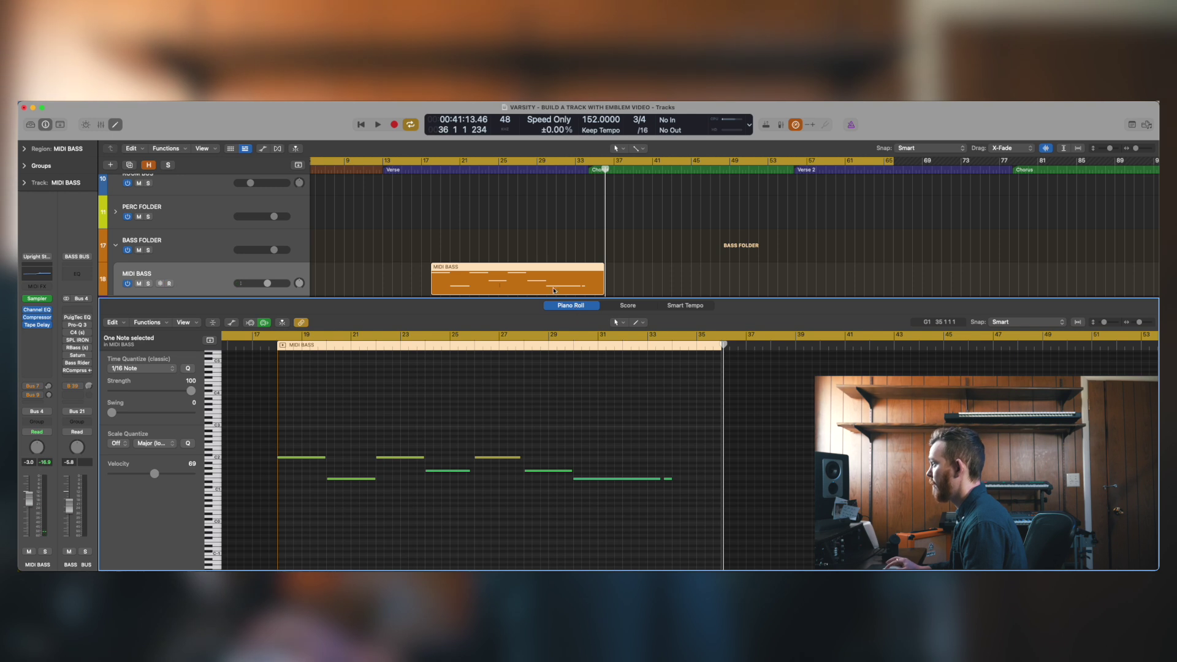
key(super+a)
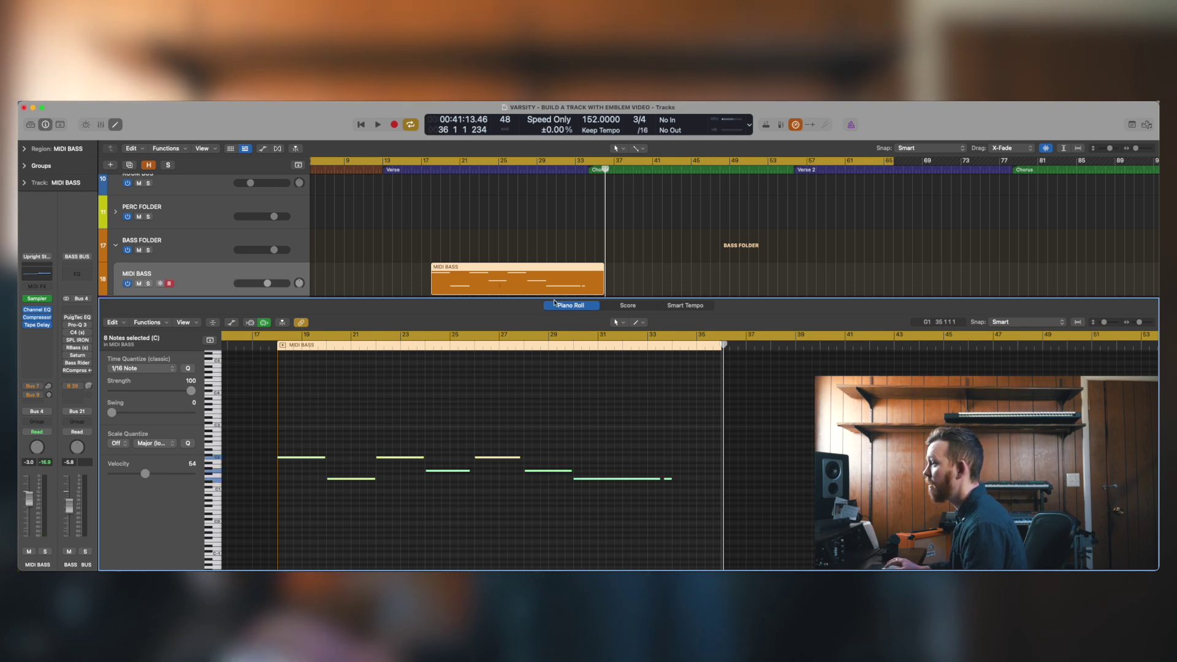
click(567, 306)
Split the MIDI BASS region at bar 34 and delete the leftover part after it
drag(413, 169, 428, 169)
scroll(428, 169, left, 3)
key(period)
key(period)
key(period)
key(period)
key(period)
key(period)
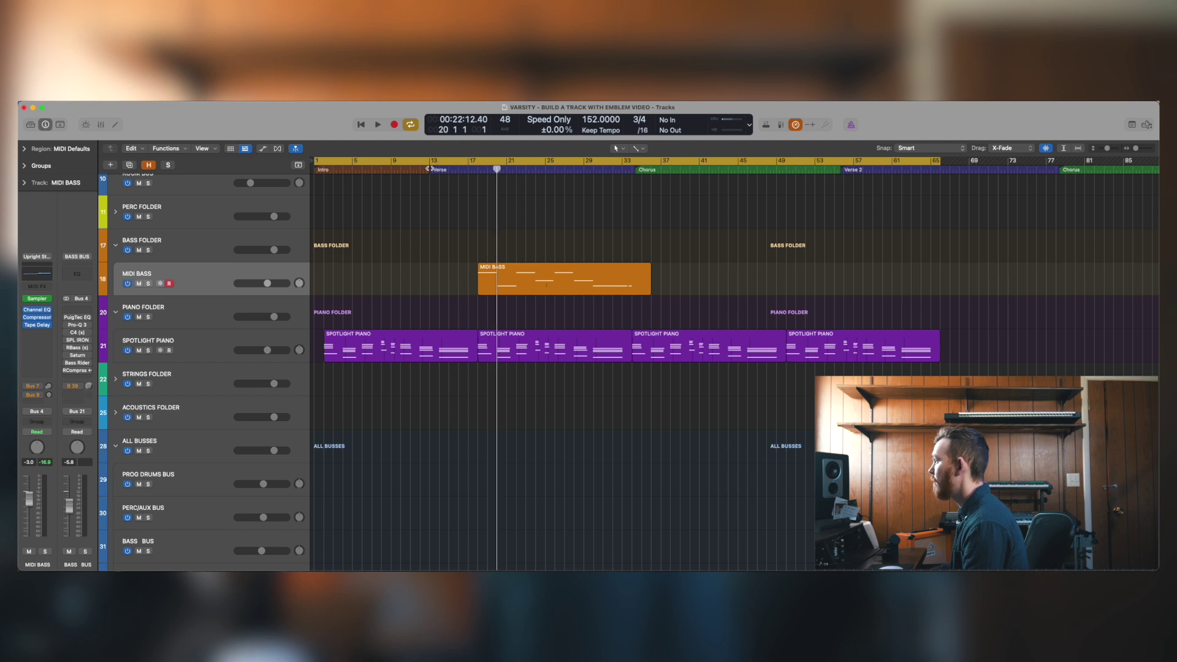
key(period)
key(period)
key(period)
key(period)
key(period)
key(period)
key(period)
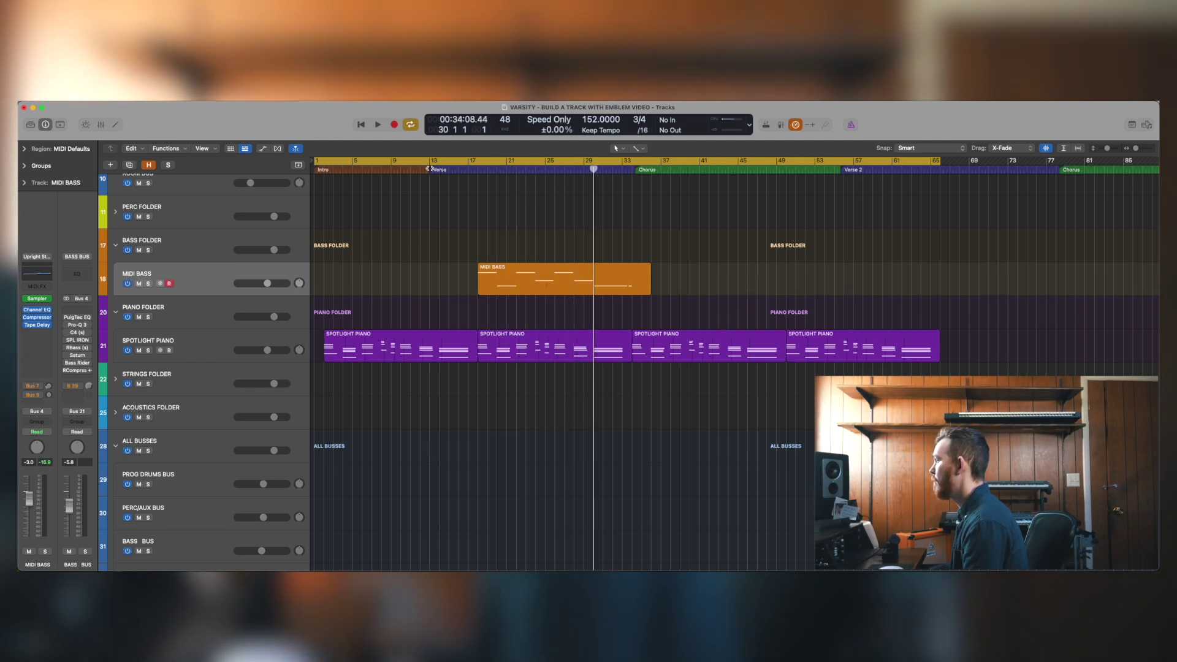
key(period)
click(615, 279)
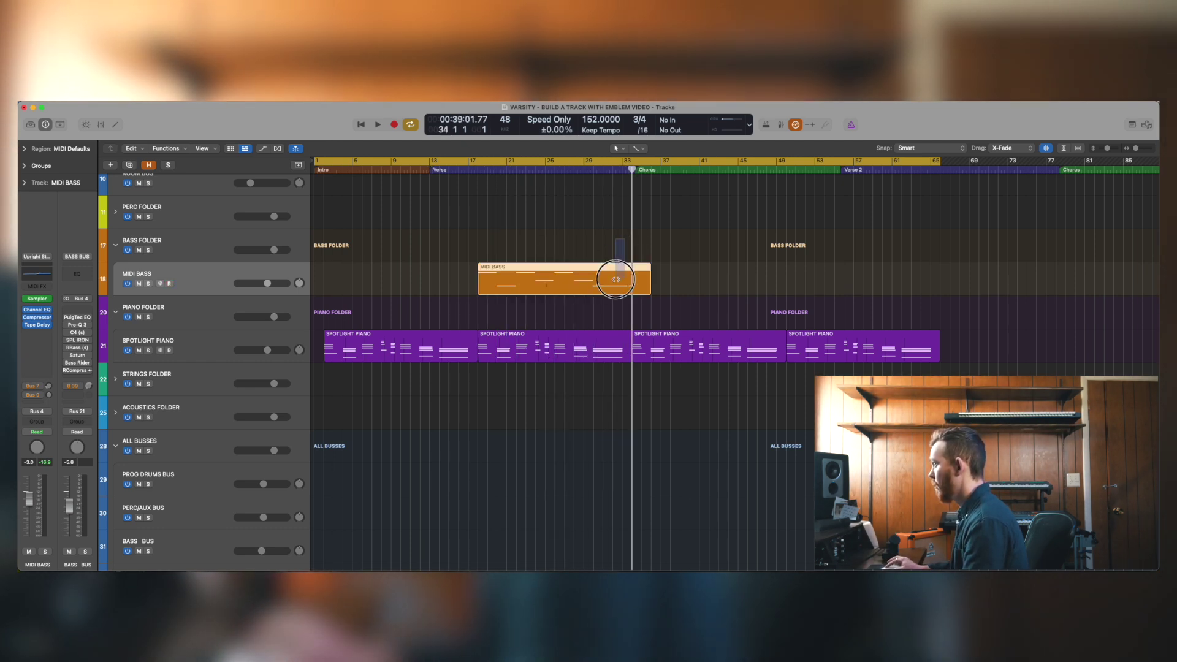
key(super+t)
key(Return)
key(Delete)
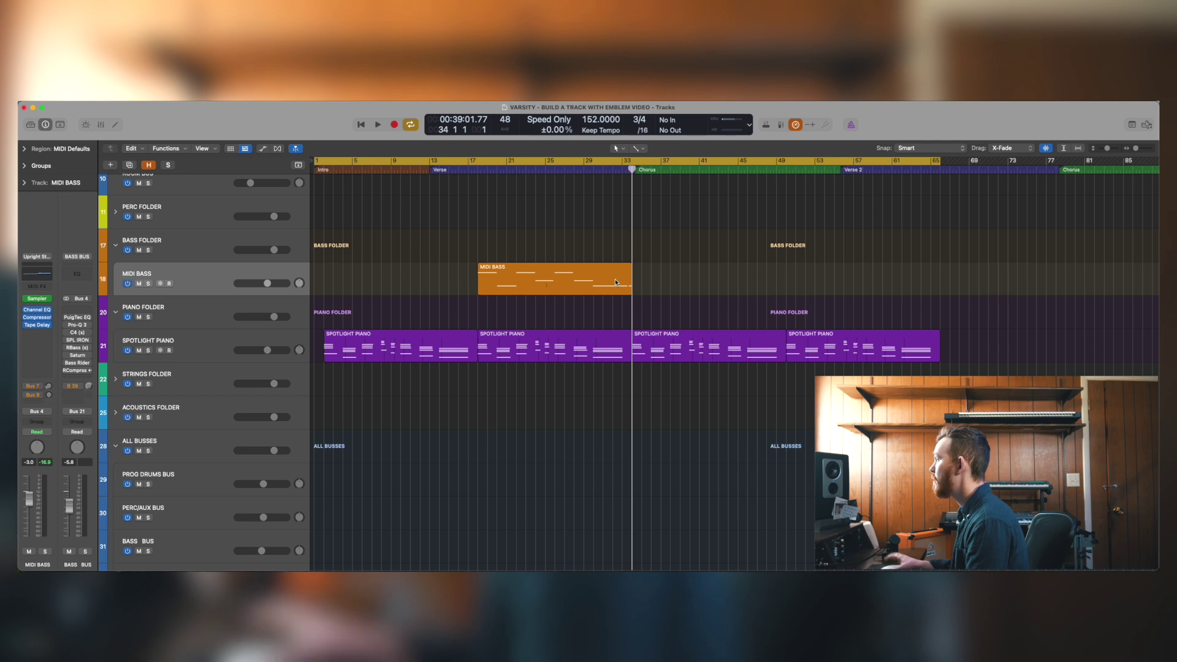
Repeat the trimmed MIDI BASS region twice so the bass part continues through bar 65
click(579, 273)
click(572, 260)
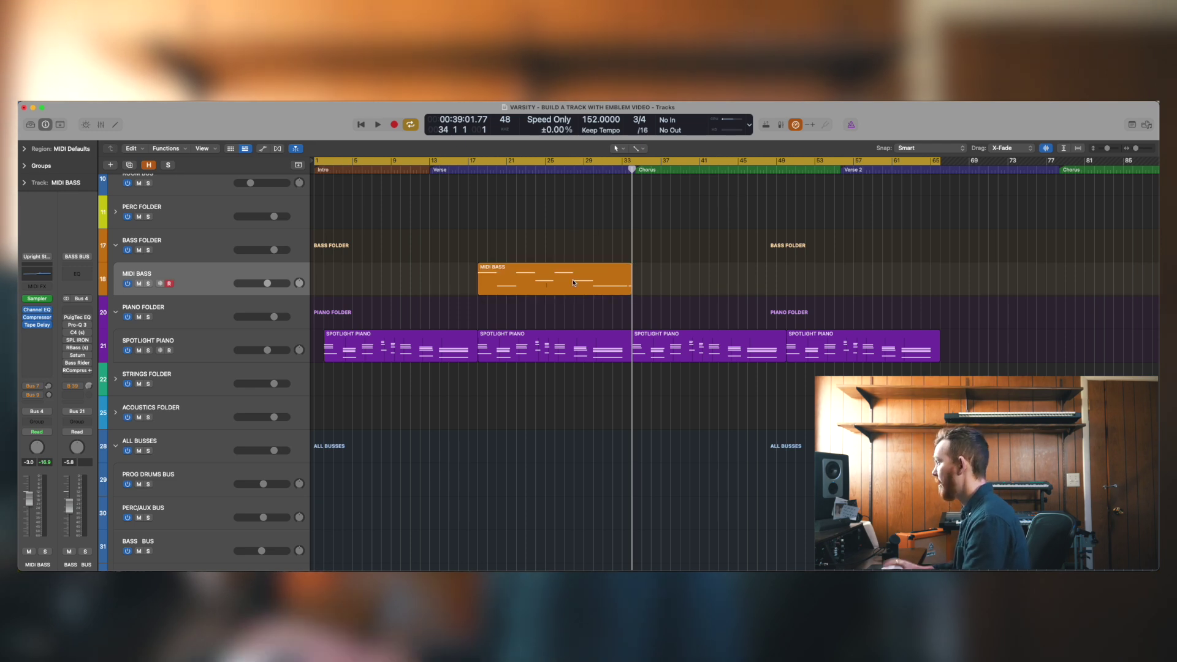
click(571, 263)
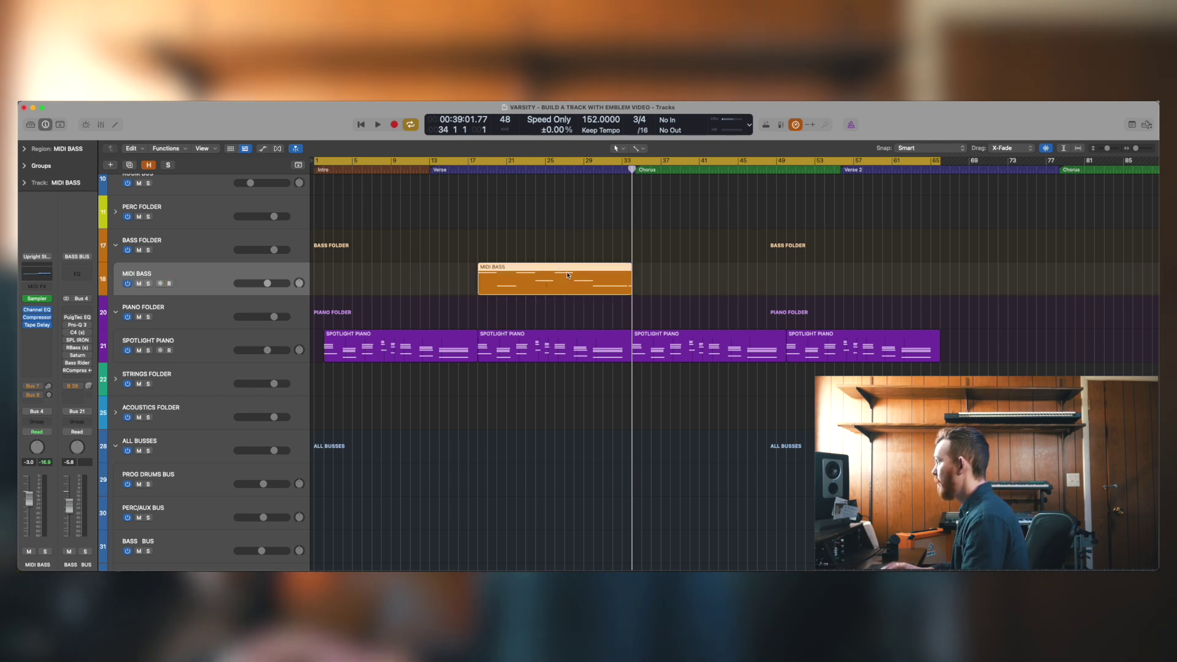
key(super+r)
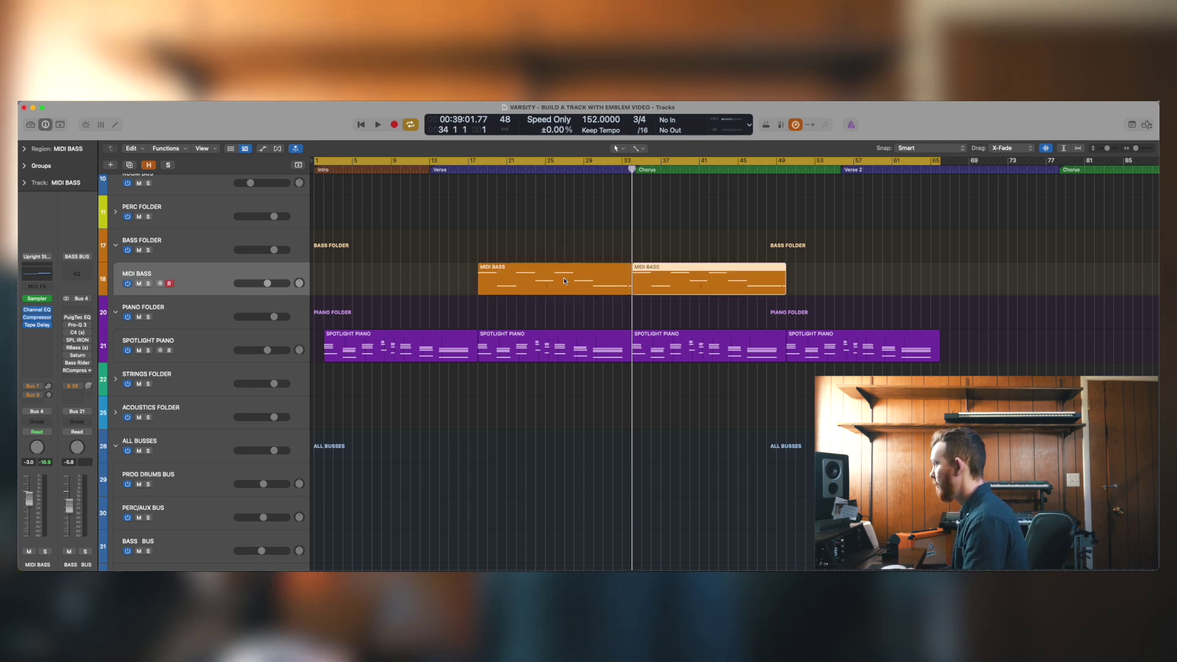
key(super+Left)
key(super+r)
key(super+Up)
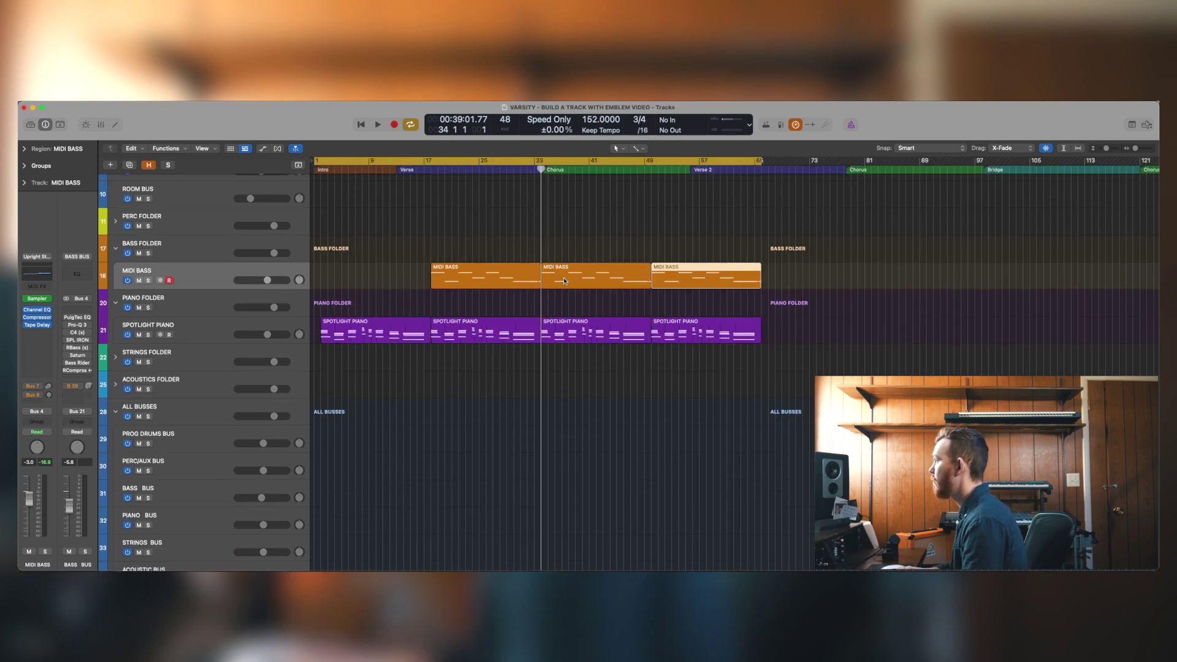
Return the playhead to the project start and select all three regions on the MIDI BASS track
key(super+Left)
key(Return)
click(533, 255)
scroll(173, 320, up, 2)
click(174, 319)
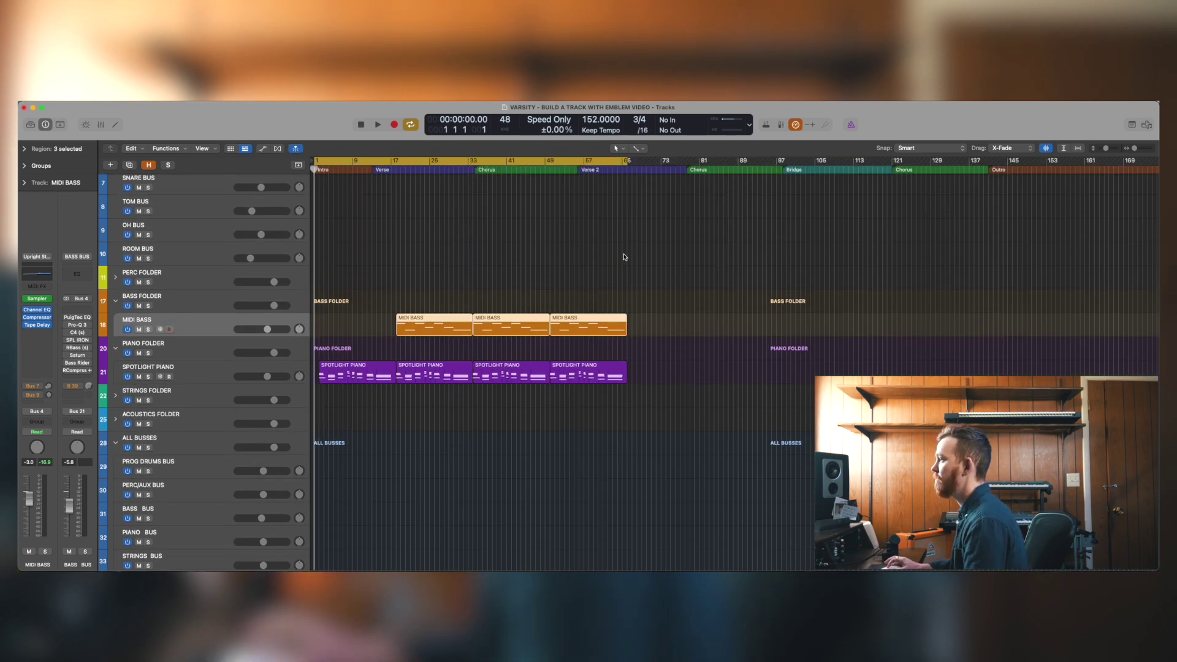
key(super+Up)
scroll(498, 293, up, 5)
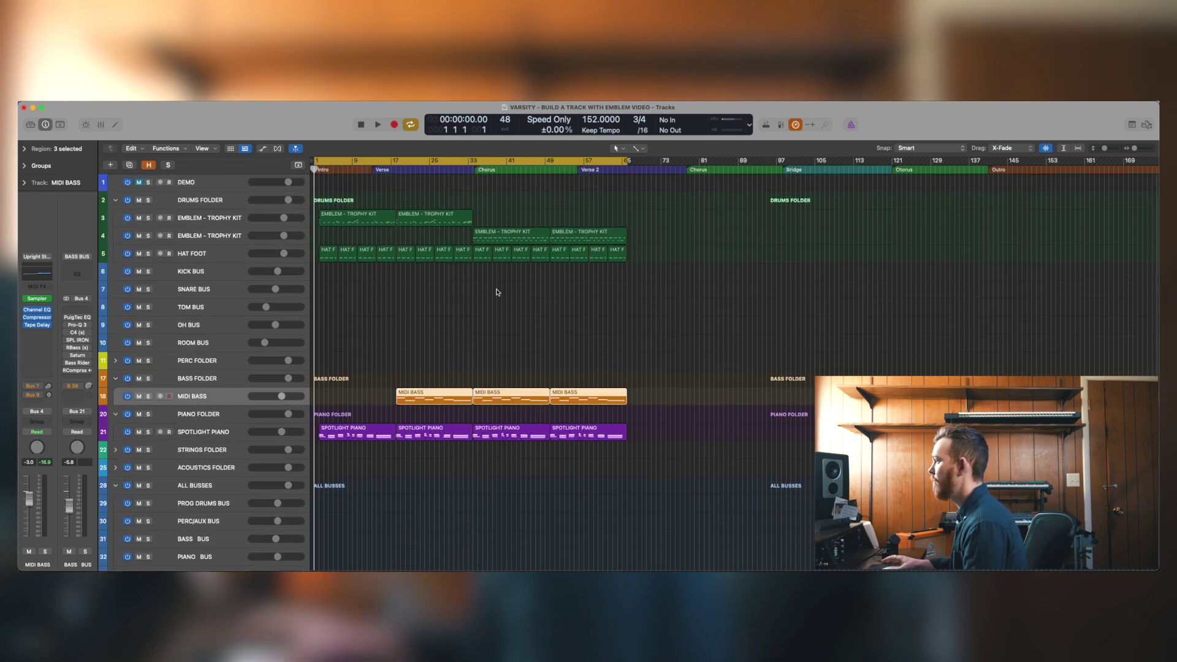
Turn off Low Latency Mode and play the arrangement from the start to bar 35, setting the MIDI BASS level to -2.0 dB
click(574, 294)
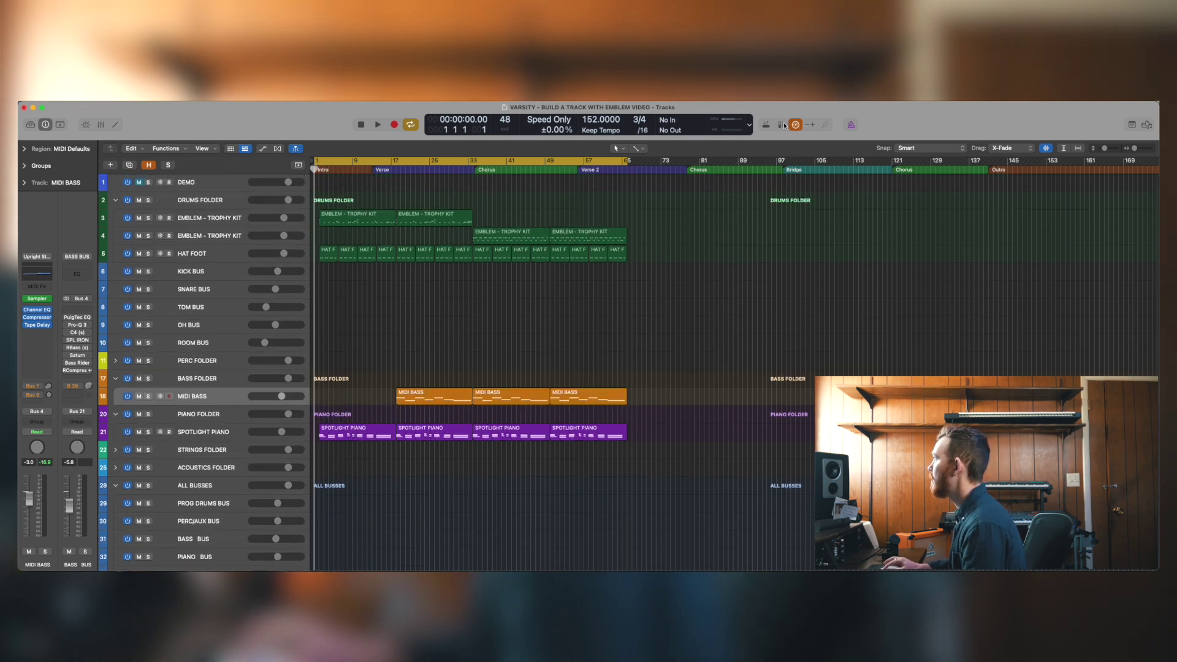
key(super+Right)
key(super+Down)
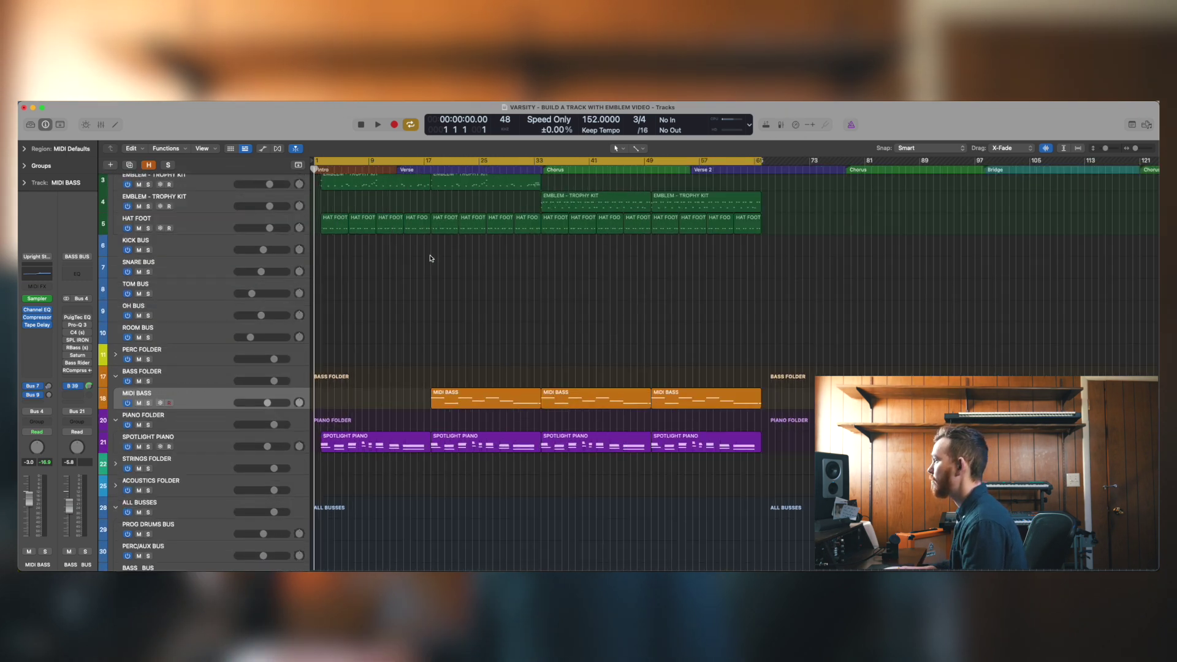
key(space)
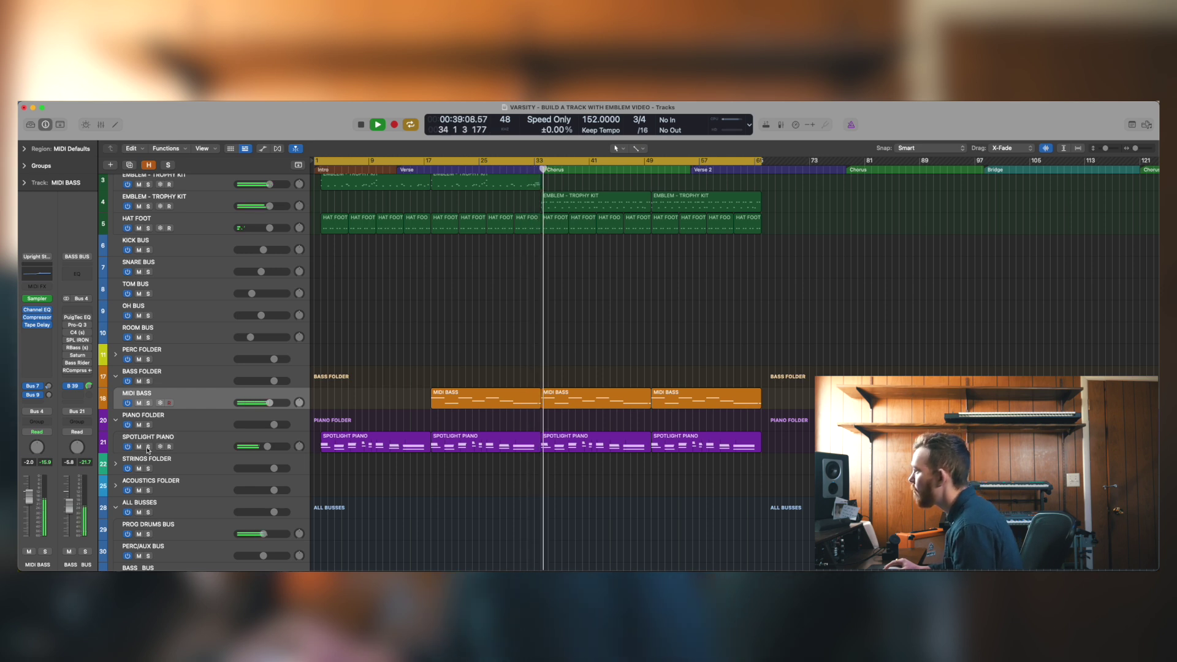
key(space)
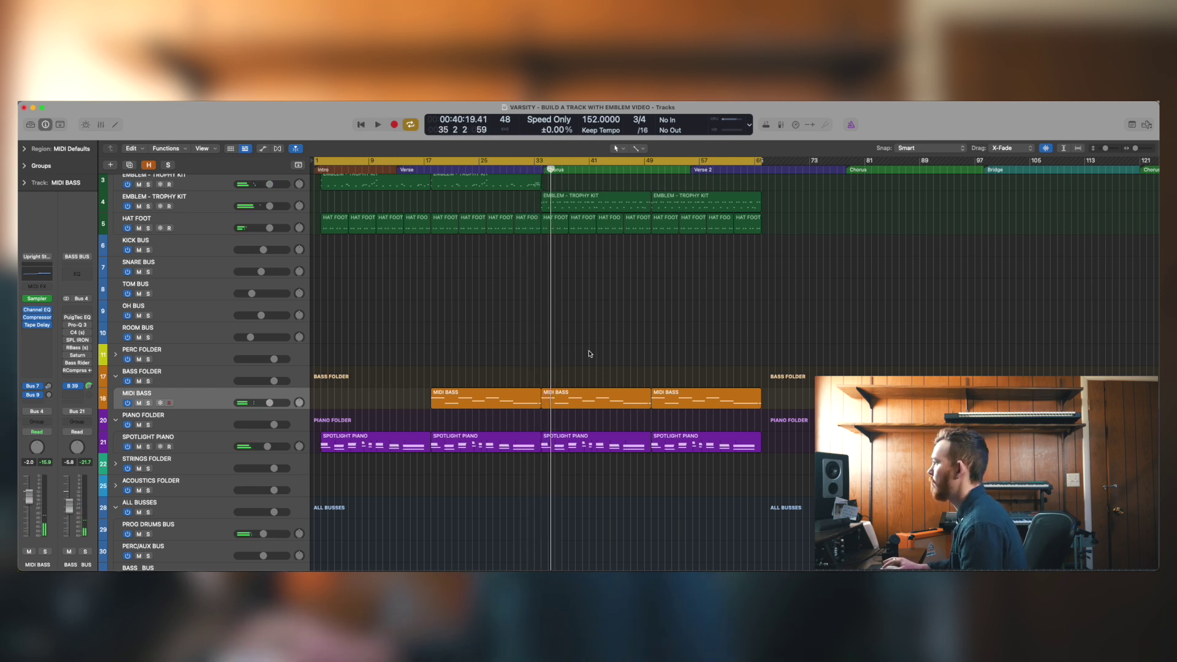
Raise the second note of the MIDI BASS region starting at bar 34 by an octave and play from that bar
double_click(586, 397)
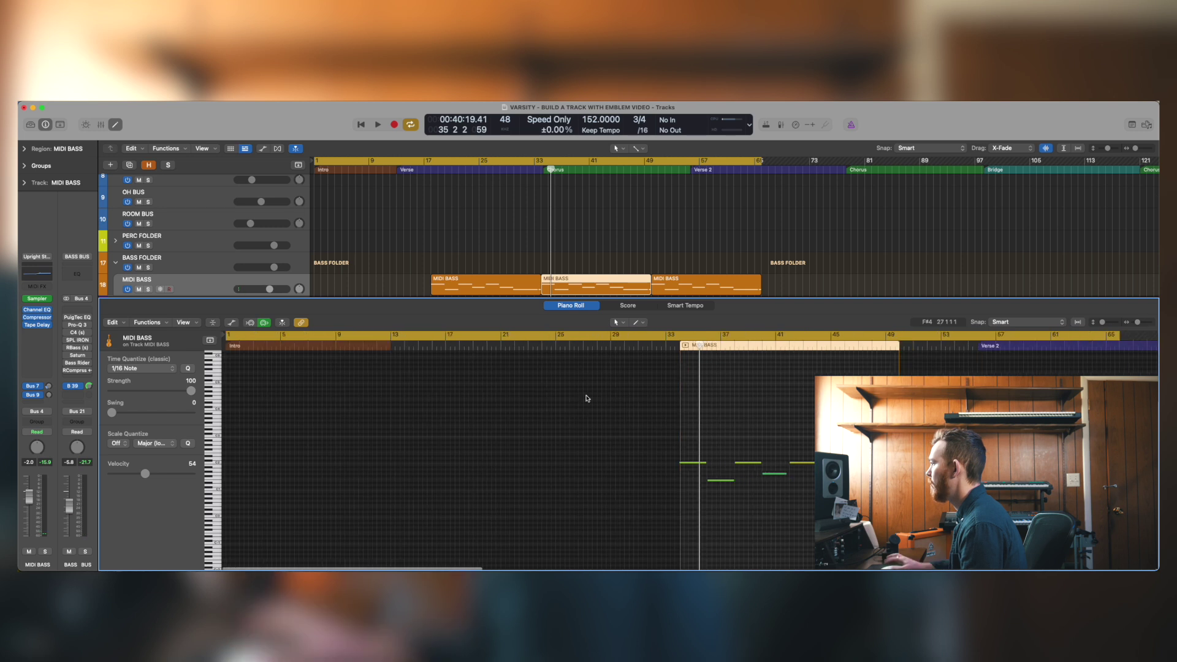
drag(633, 480, 633, 454)
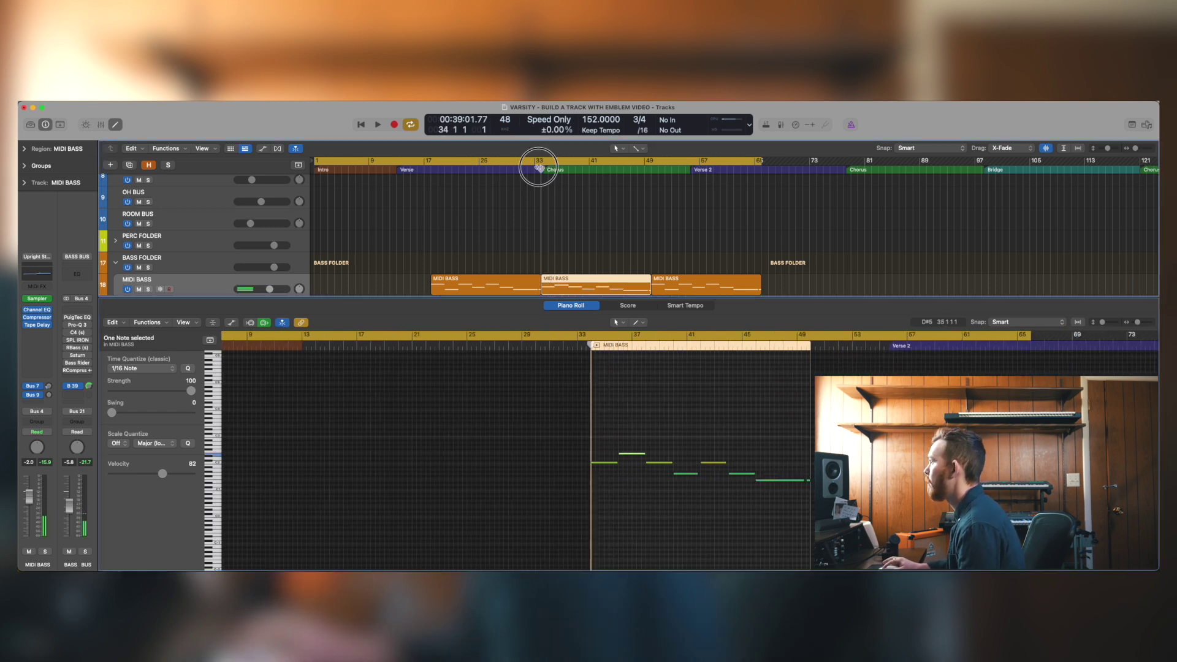
key(space)
Replace the last MIDI BASS region with a repeat of the edited chorus region, close the note editor and stop playback
click(659, 282)
key(Delete)
click(599, 279)
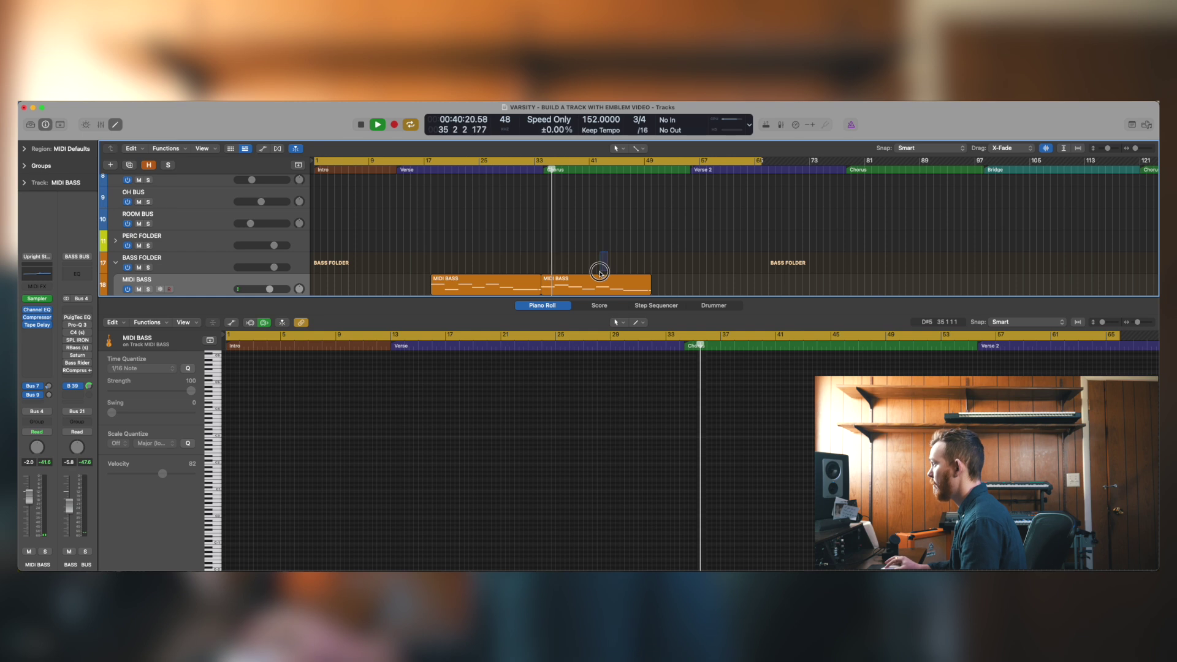
key(super+r)
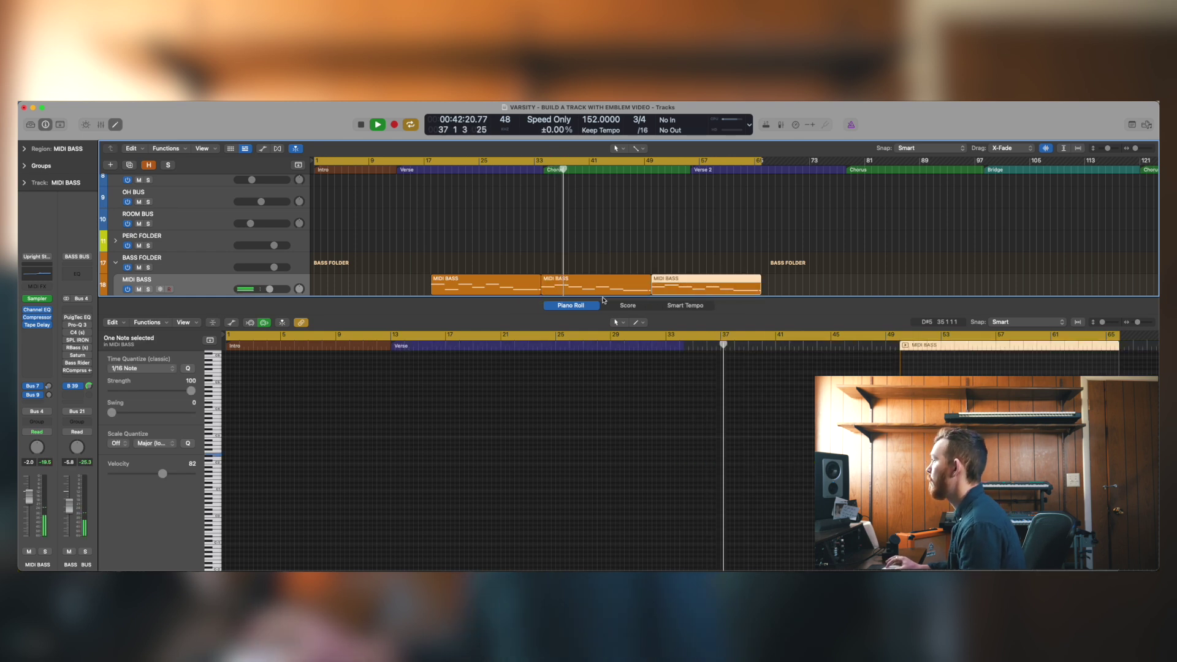
key(e)
key(super+Left)
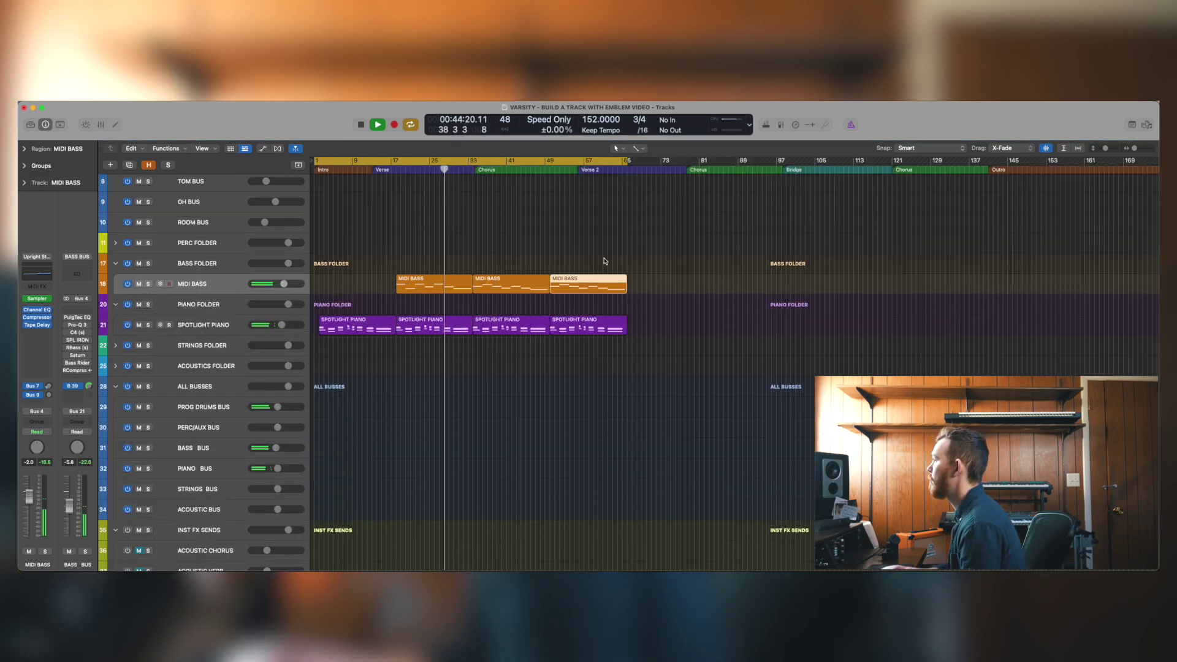
key(space)
Open both regions of the first Trophy Kit track and lower the velocity of the high notes near bars 10 and 26 to about 61
scroll(557, 273, up, 5)
drag(440, 206, 331, 211)
key(e)
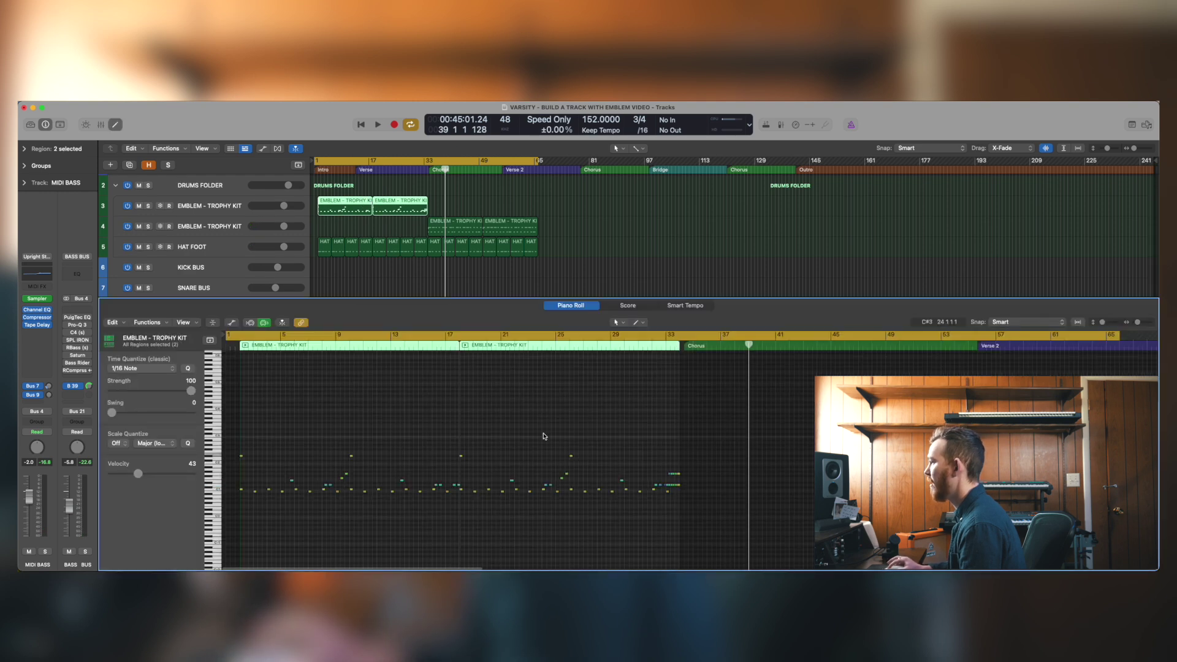
drag(339, 452, 355, 459)
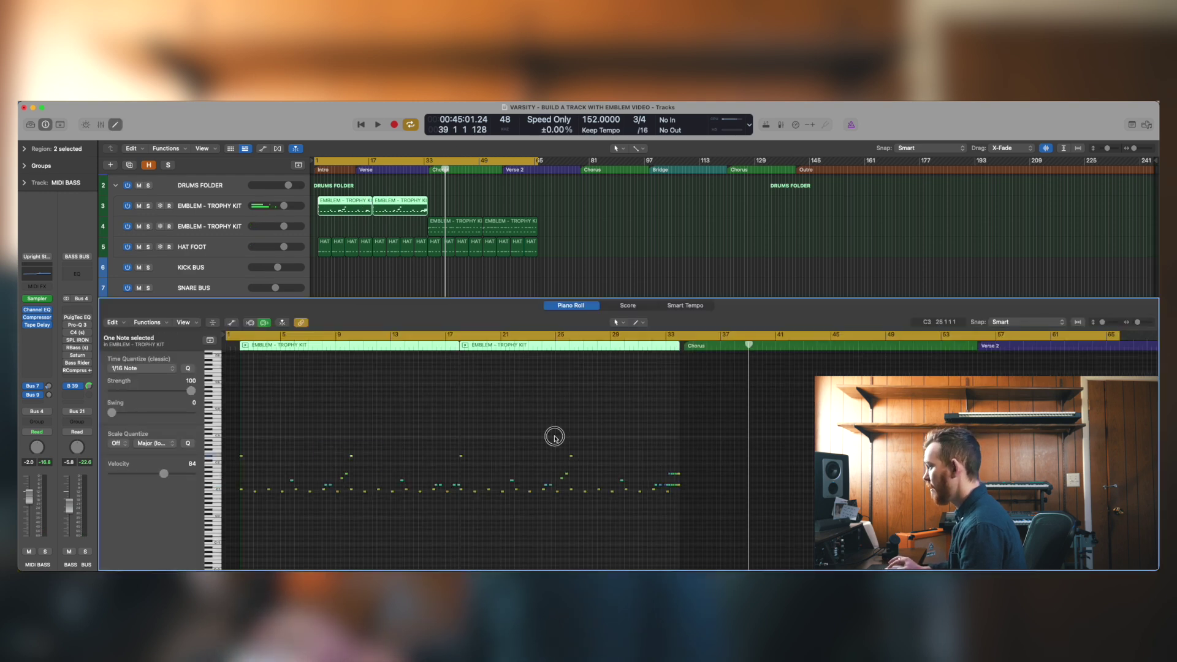
drag(576, 461, 577, 461)
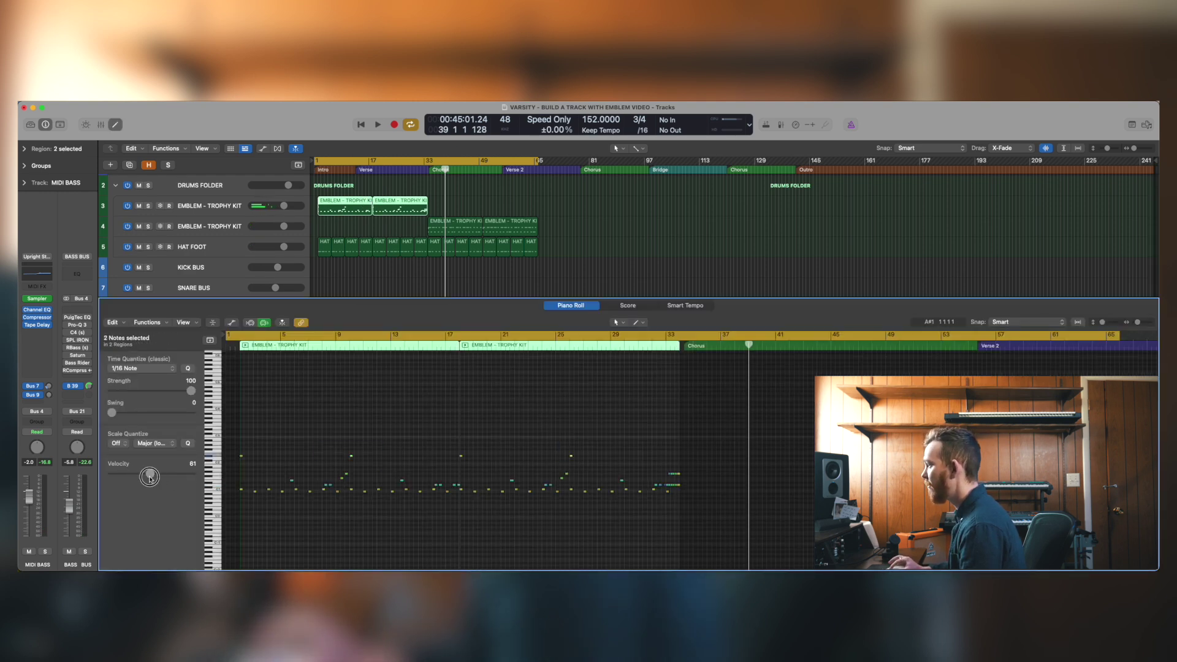
Close the drum note editor, deselect the Trophy Kit regions and return the playhead to the project start
click(572, 308)
click(406, 230)
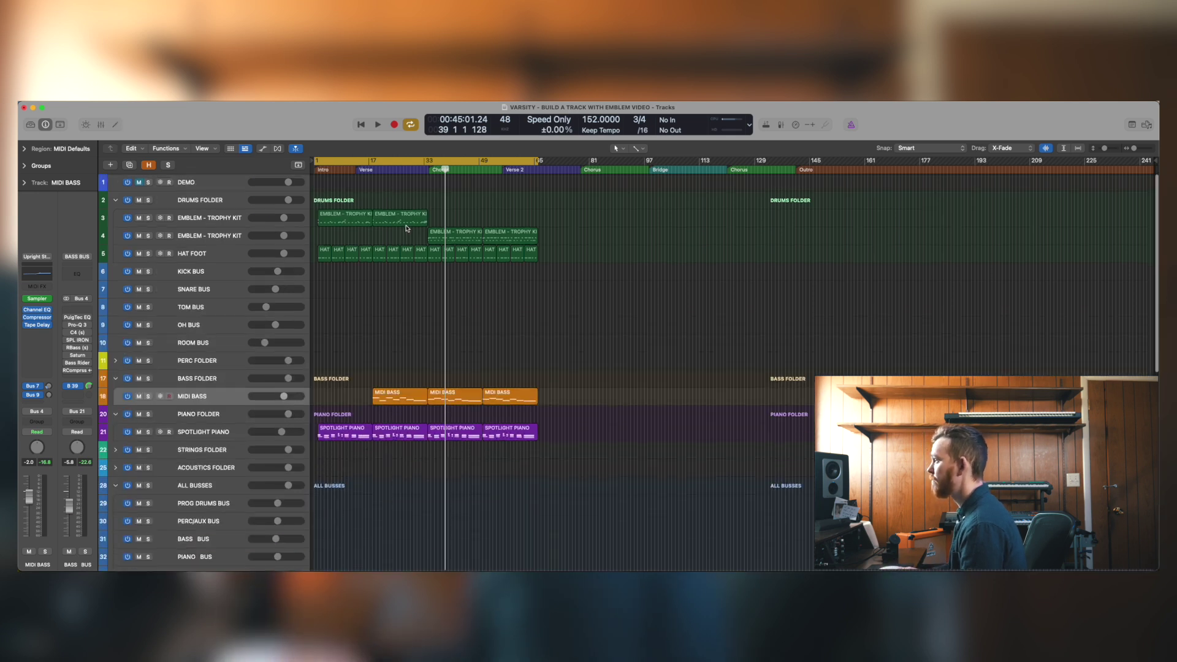
key(Return)
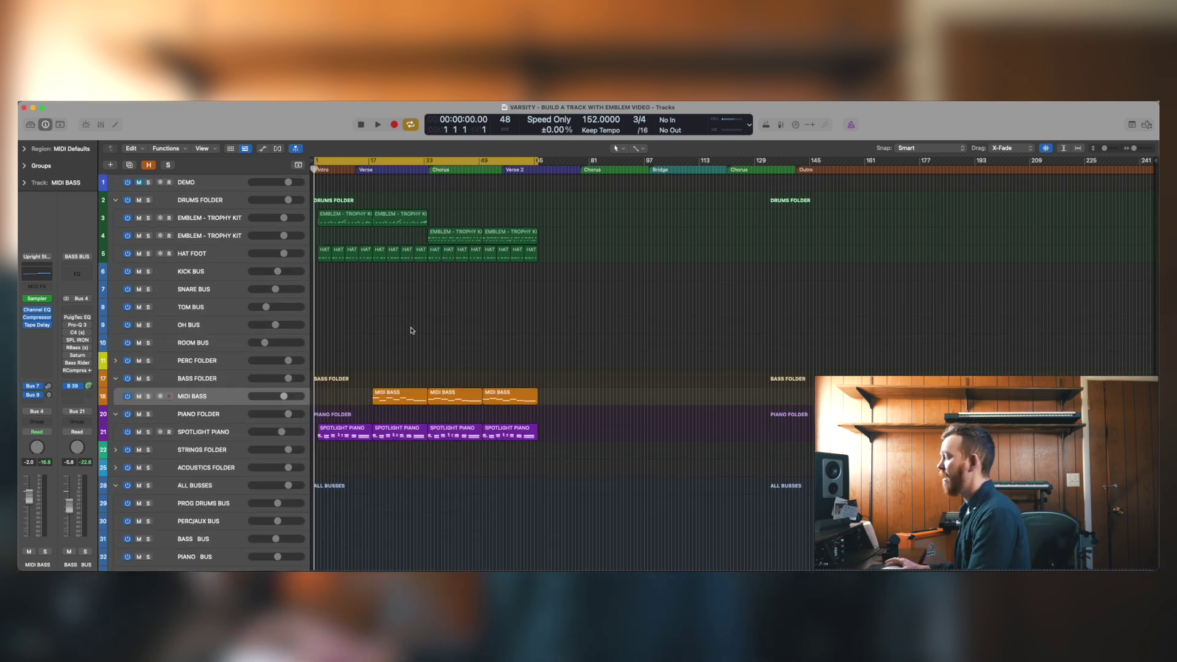
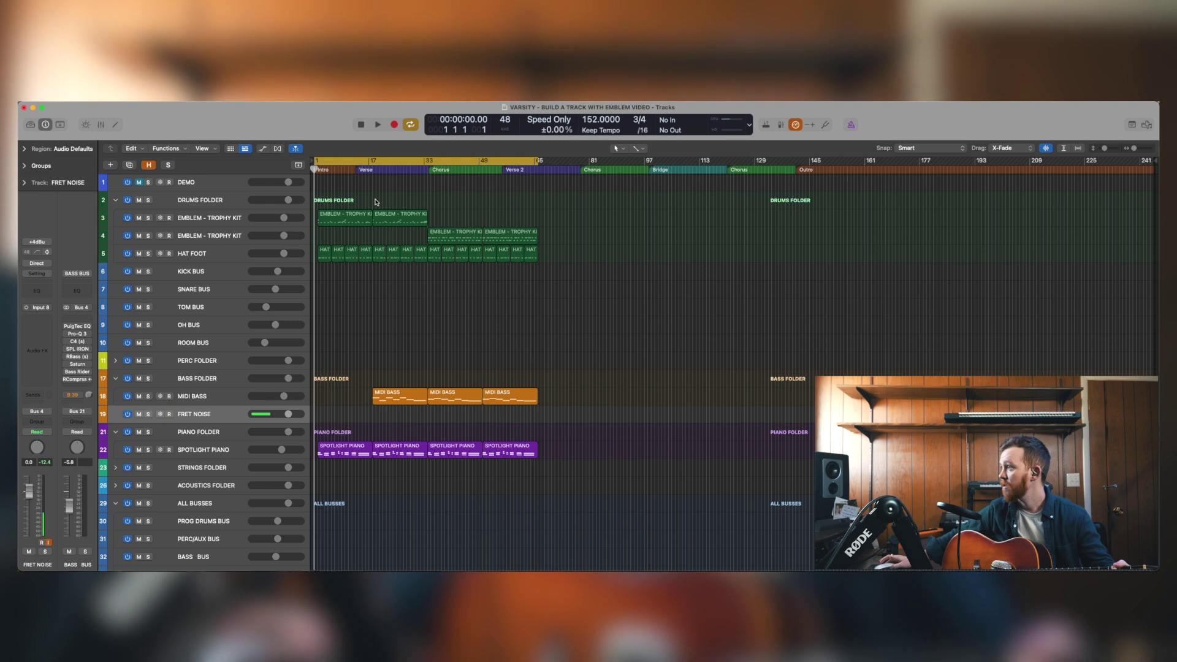
Record a take on the FRET NOISE track through the verse and into the start of the first chorus
click(363, 170)
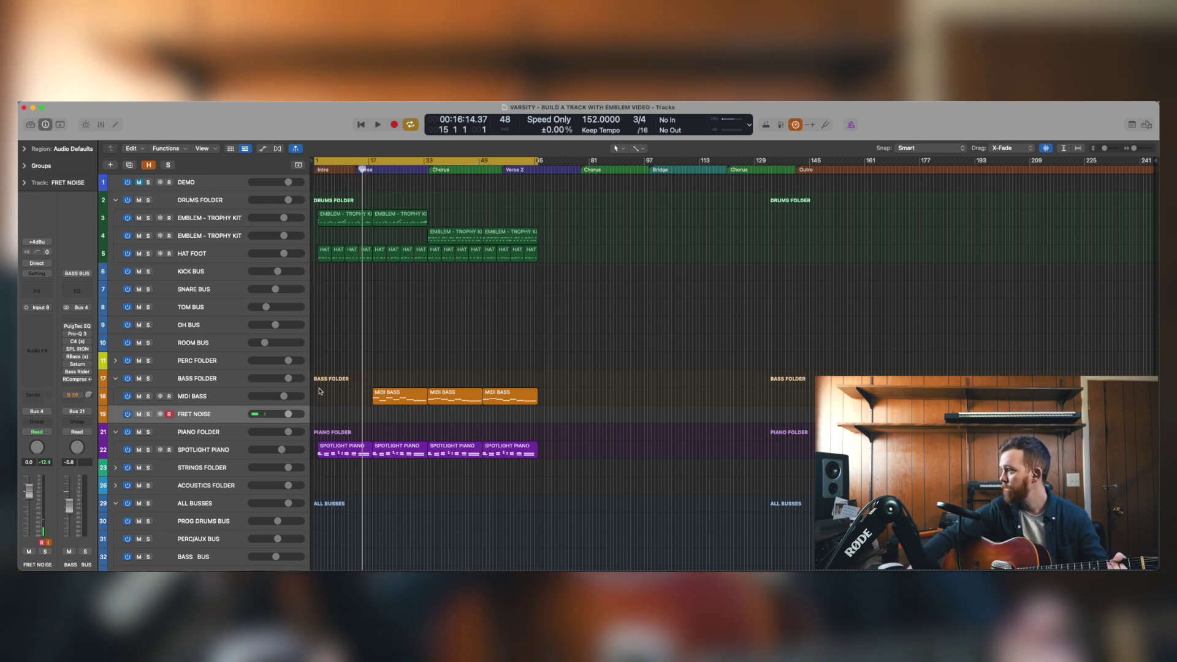
key(r)
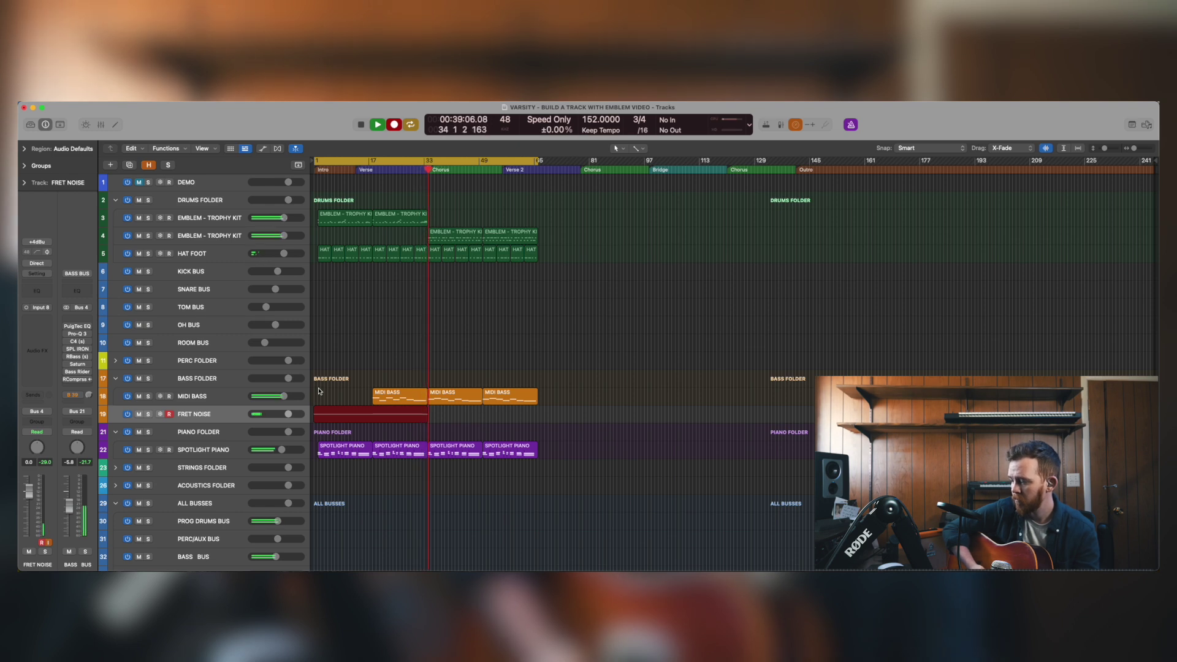
key(space)
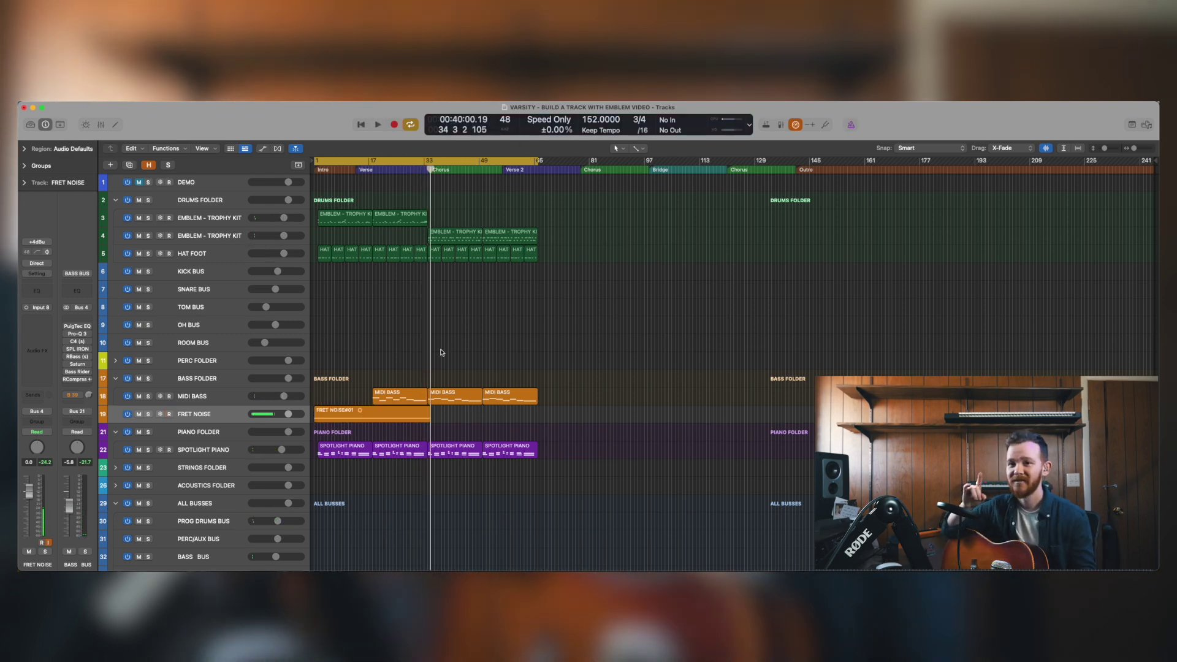
Trim the FRET NOISE recording to match the first MIDI BASS region and repeat it twice to cover the remaining bass regions
scroll(352, 347, down, 1)
drag(317, 411, 429, 411)
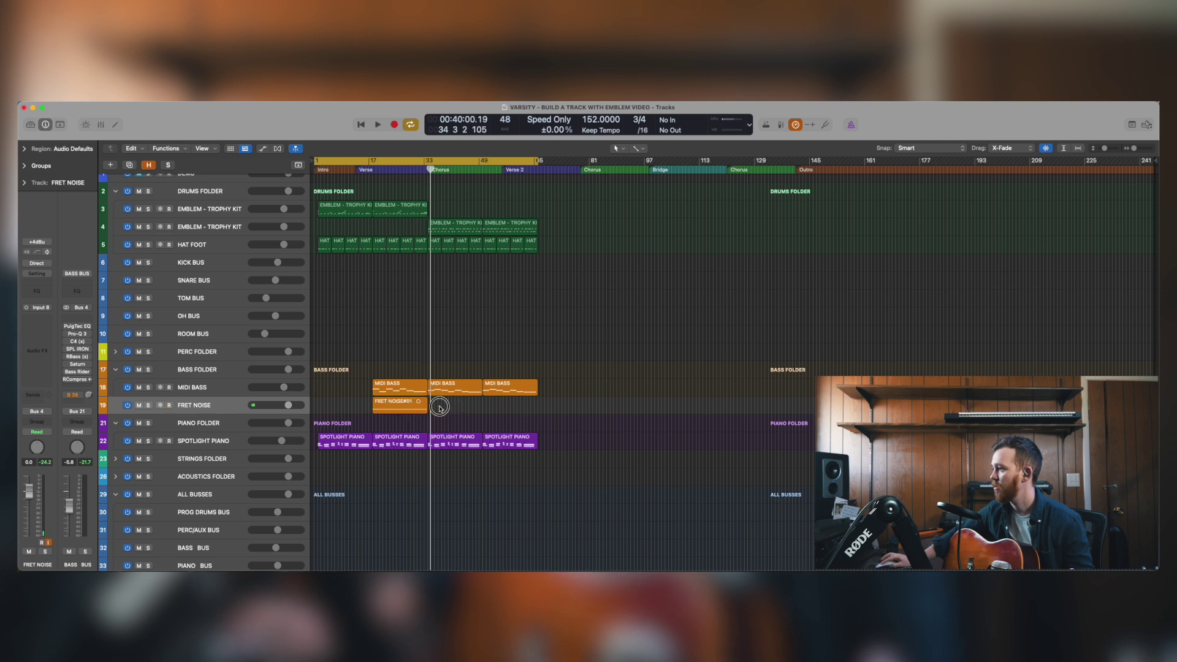
click(412, 410)
key(super+r)
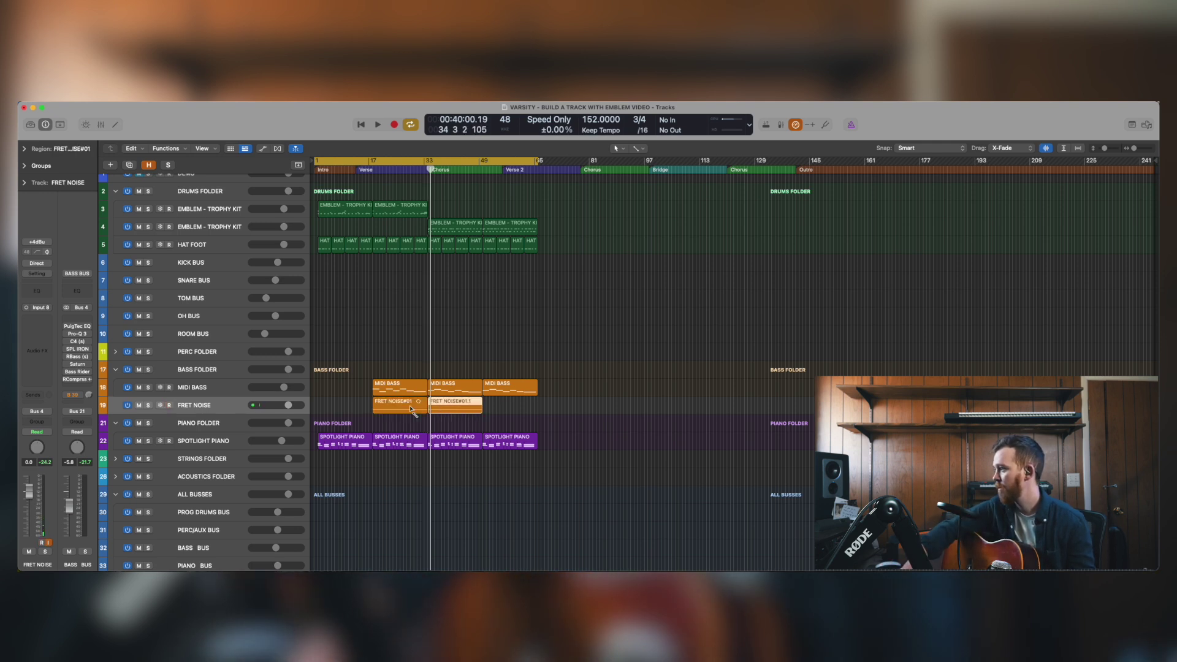
key(super+r)
Disarm recording on the FRET NOISE track and play the song from just before the bass entry in the verse
click(193, 397)
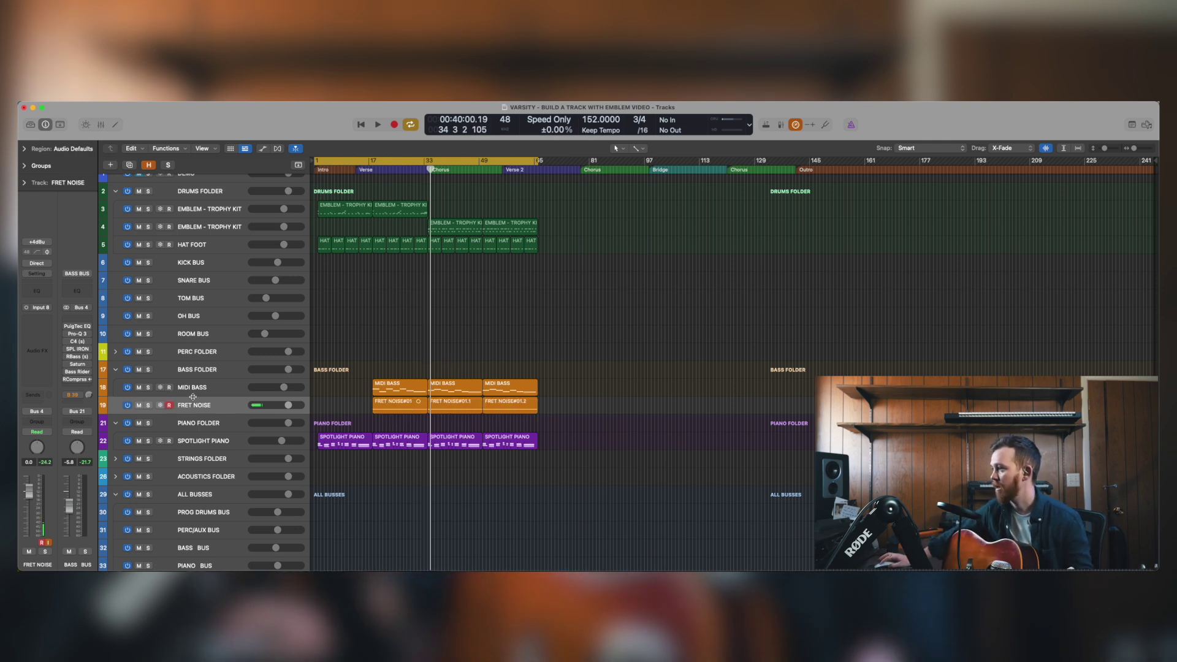
click(170, 405)
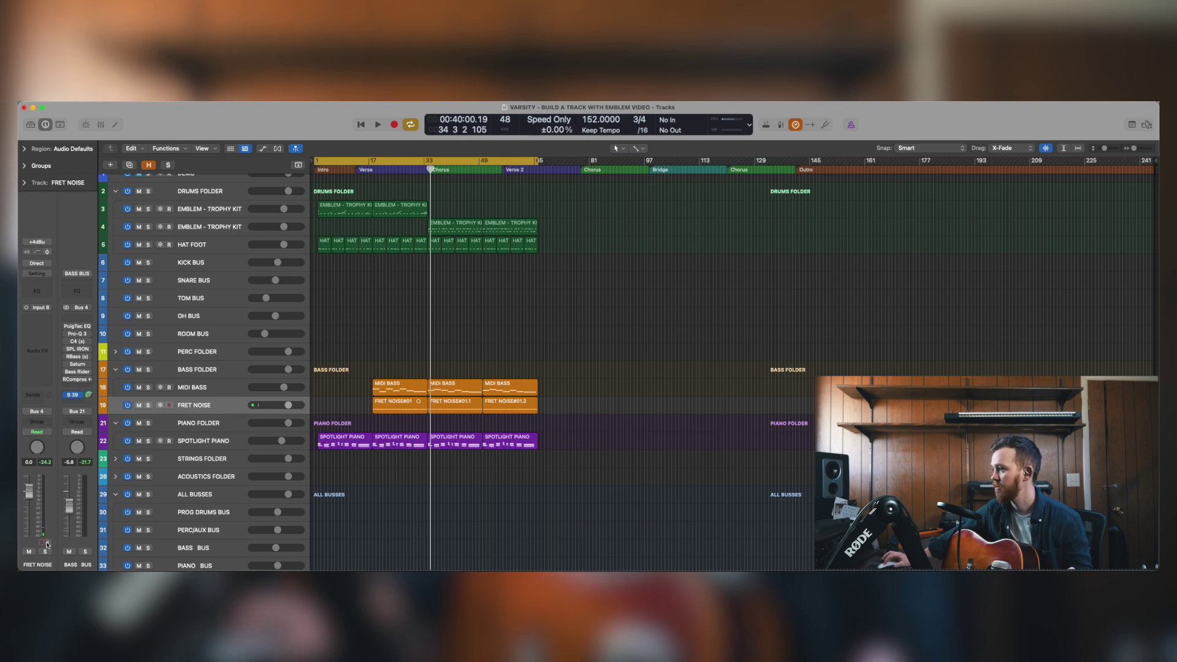
click(365, 171)
key(space)
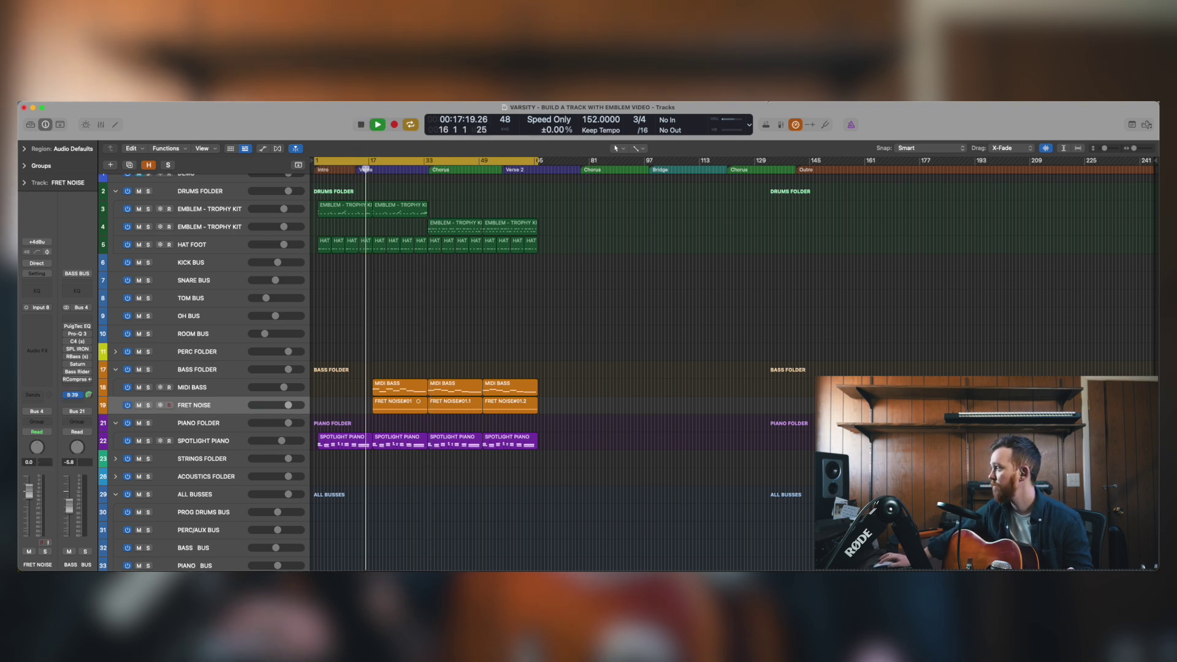
Raise the FRET NOISE volume to 1.2 dB with MIDI BASS and FRET NOISE soloed, and clear the solos once playback is stopped
click(148, 388)
click(148, 406)
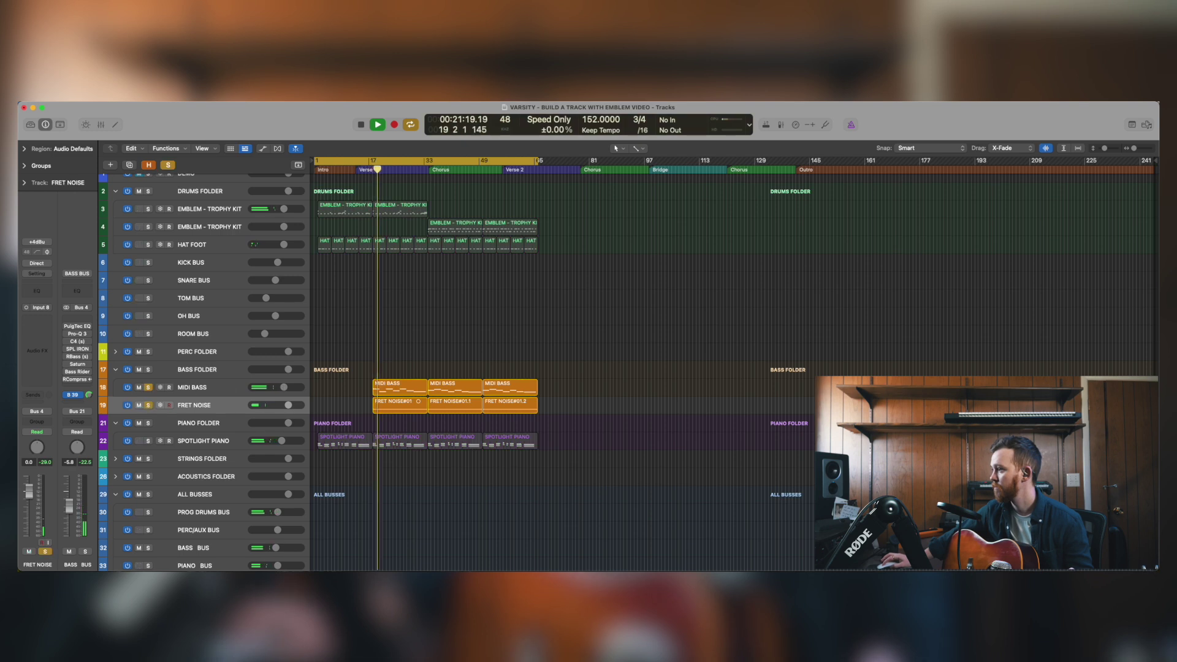
drag(288, 405, 292, 406)
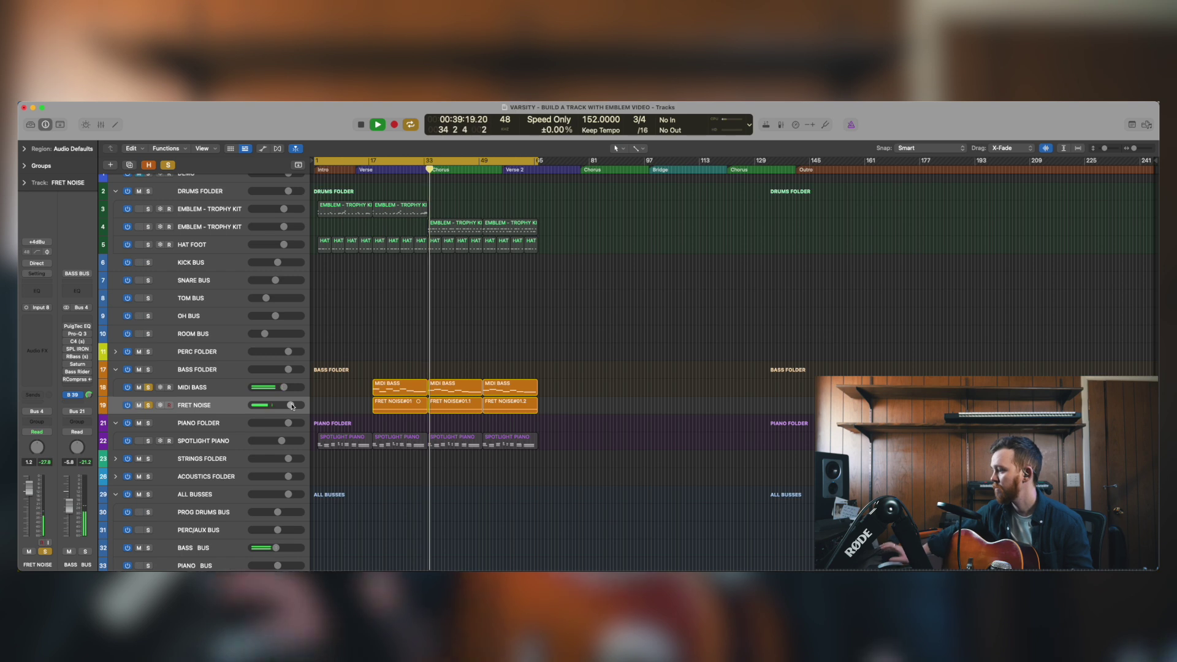
key(space)
alt+click(151, 406)
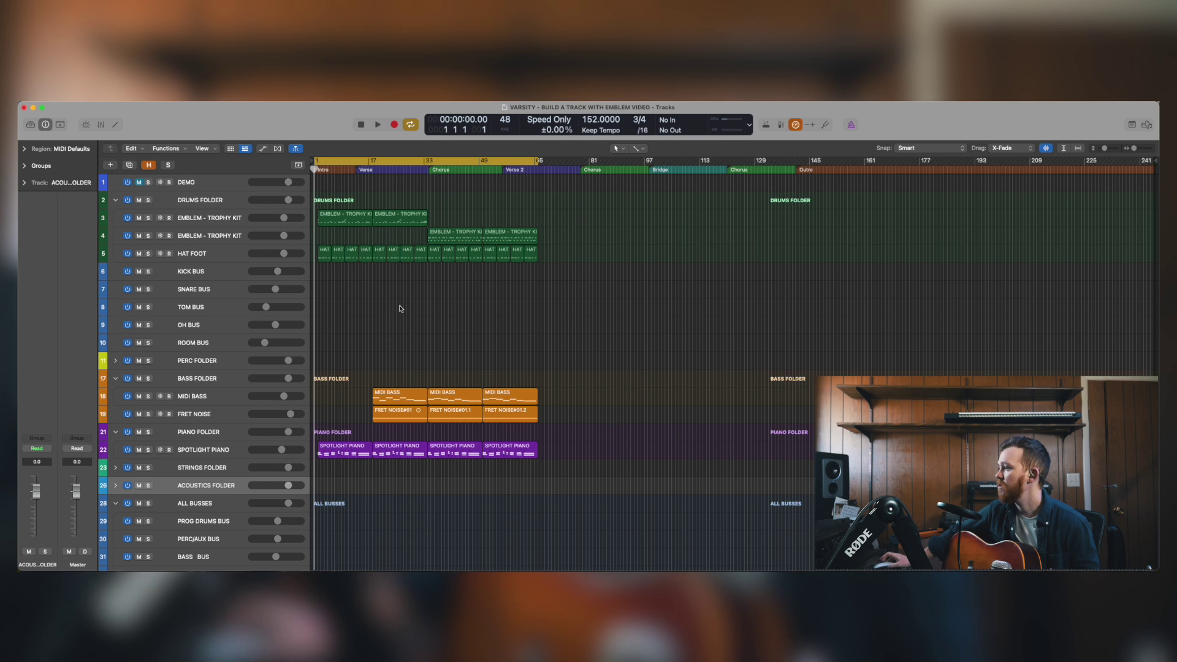
Expand ACOUSTICS FOLDER and record a guitar take on its ACOUSTIC track from the song start to about bar 18
scroll(381, 312, down, 1)
scroll(245, 399, down, 1)
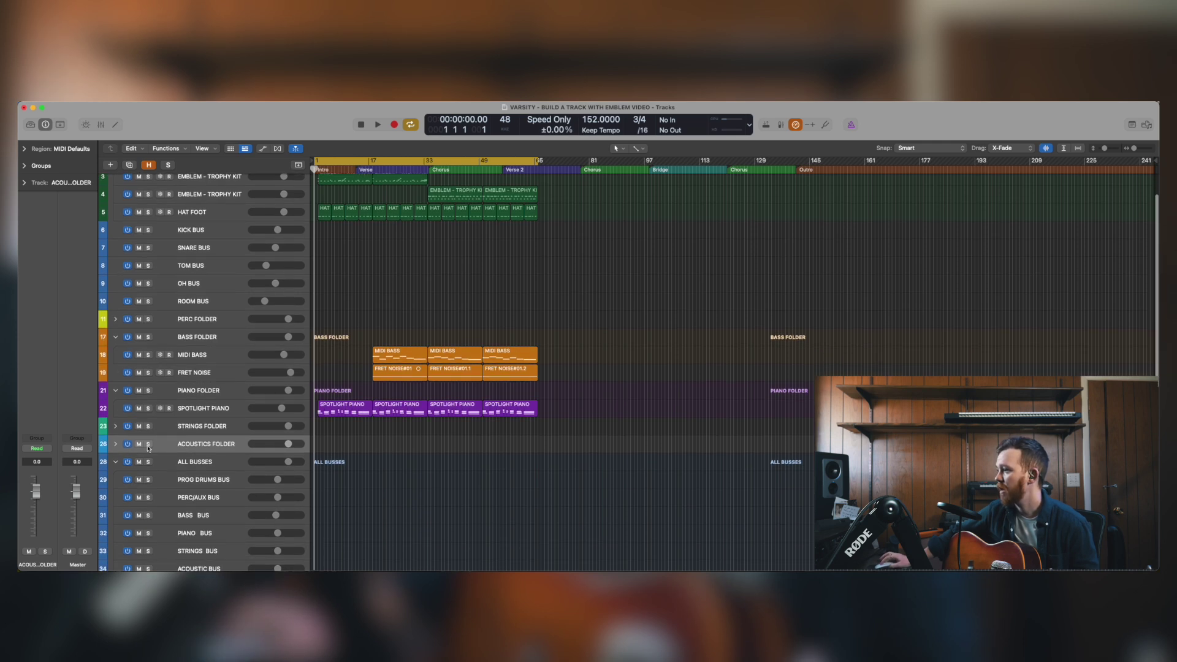
click(116, 444)
scroll(276, 451, down, 1)
key(Down)
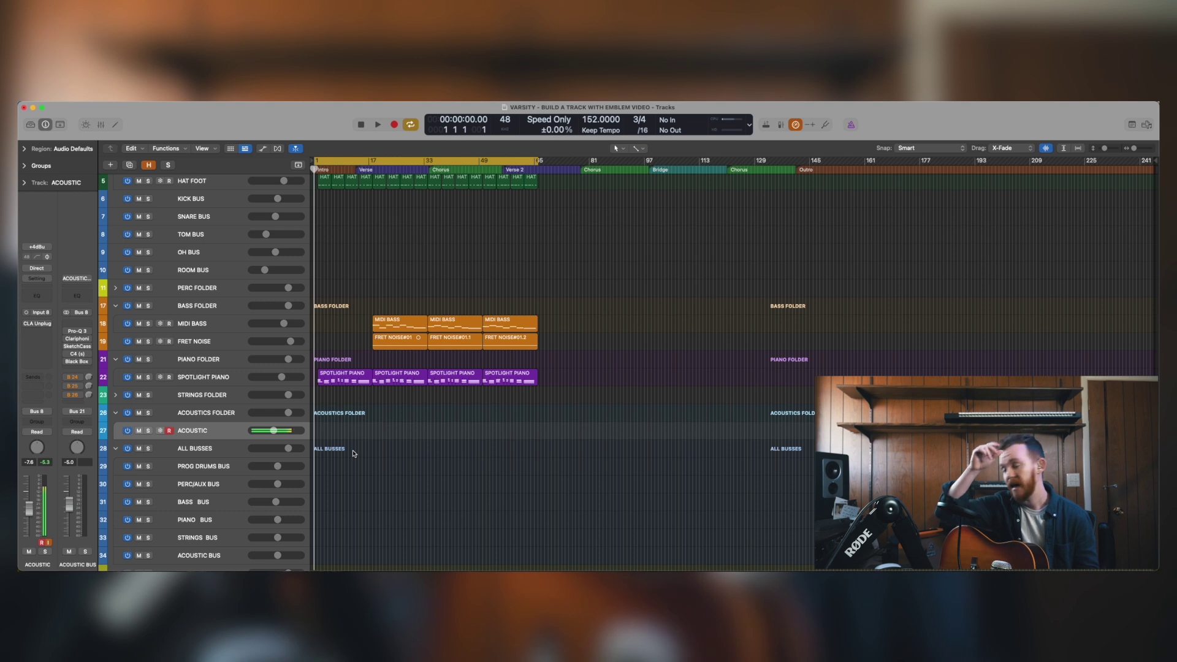
key(r)
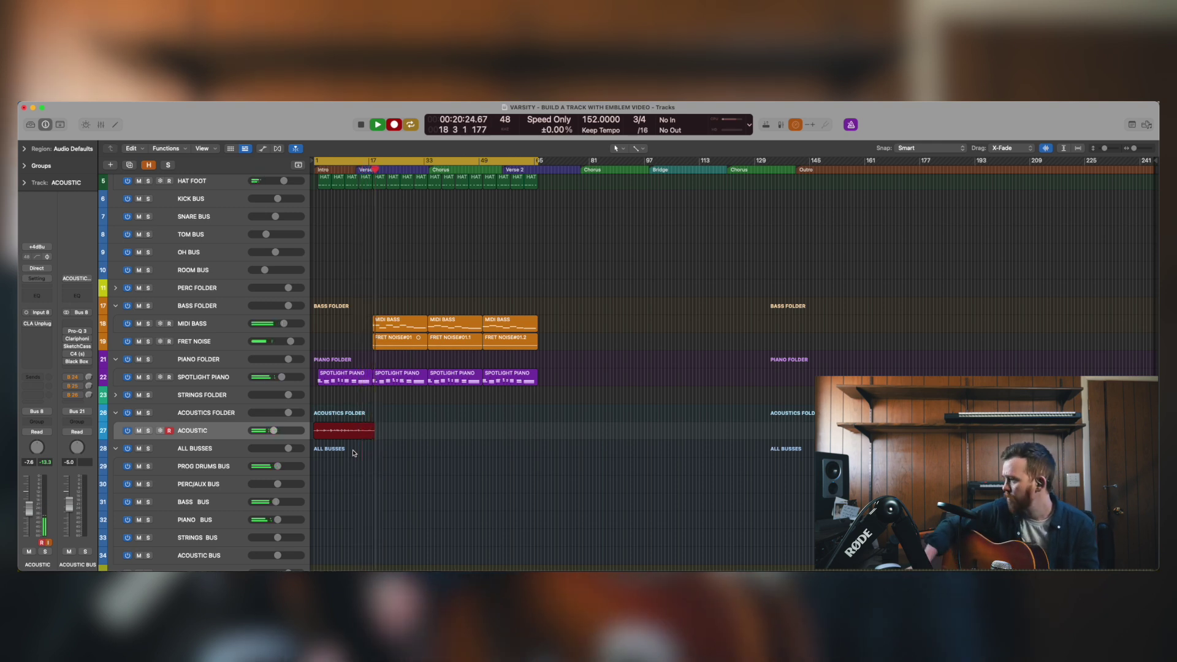
key(space)
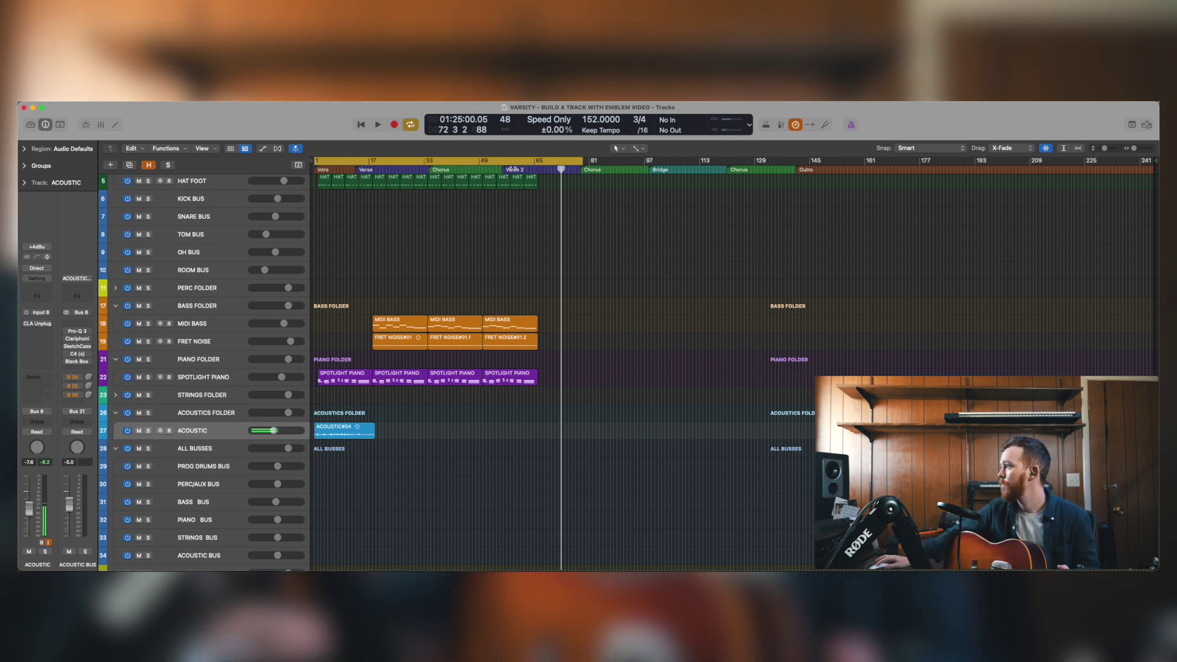
Record a second guitar take on the ACOUSTIC track from the start of Verse 2 to about bar 71
click(506, 170)
key(space)
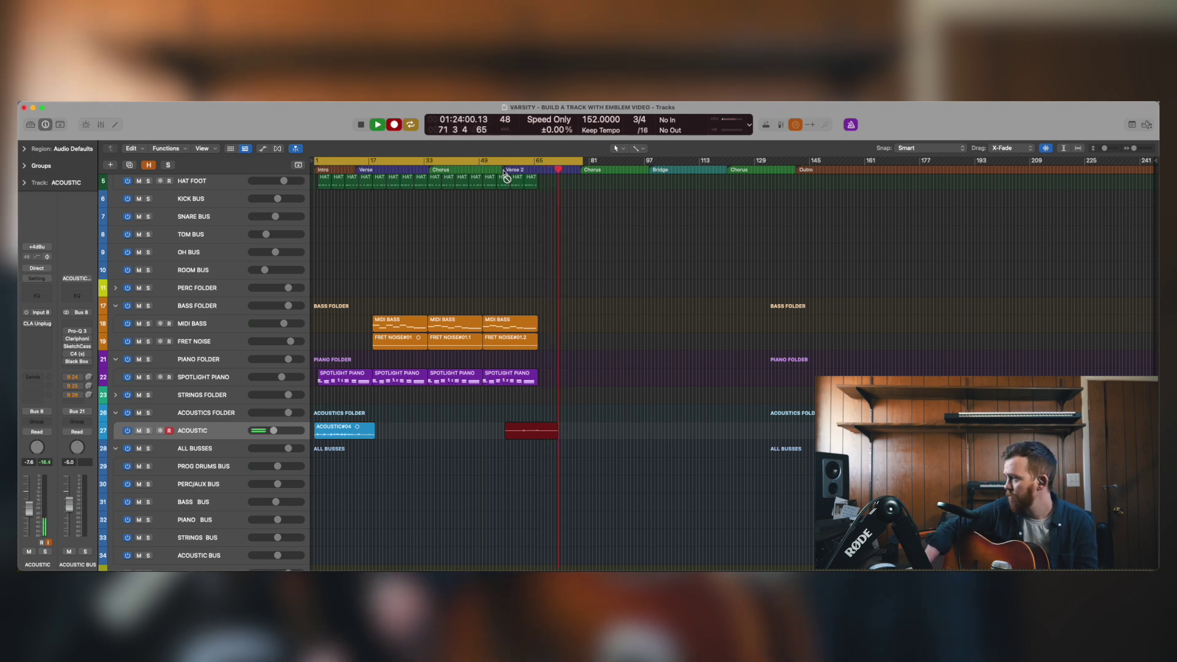
key(space)
key(Return)
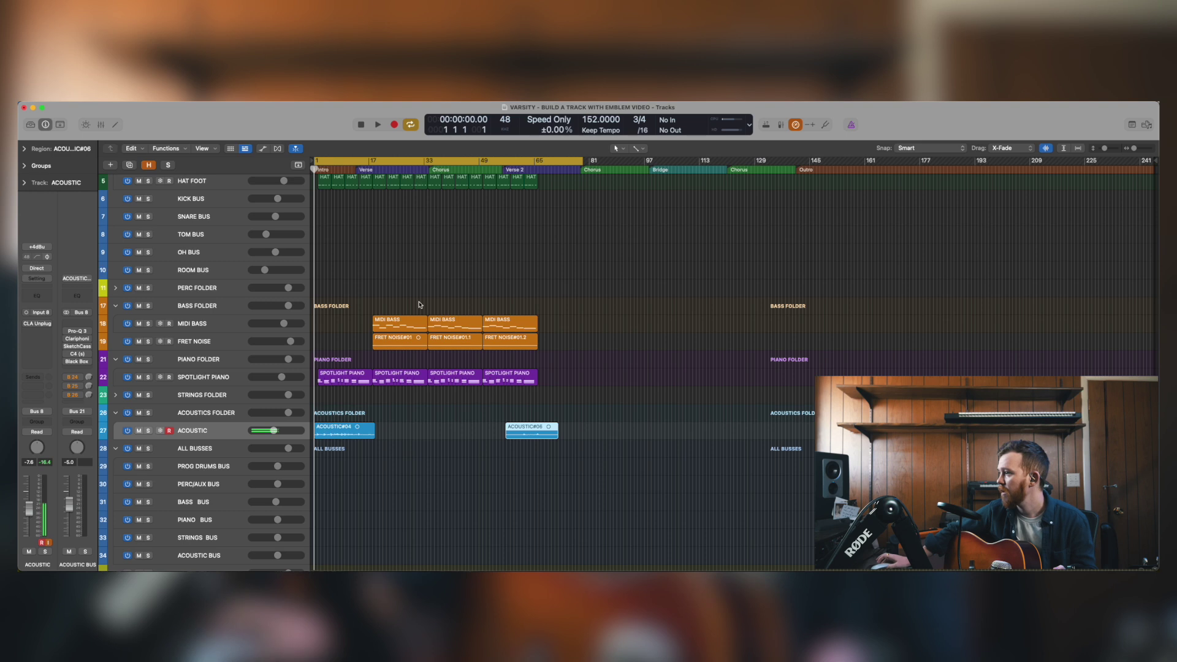
Duplicate the ACOUSTIC track and mute the original
click(233, 435)
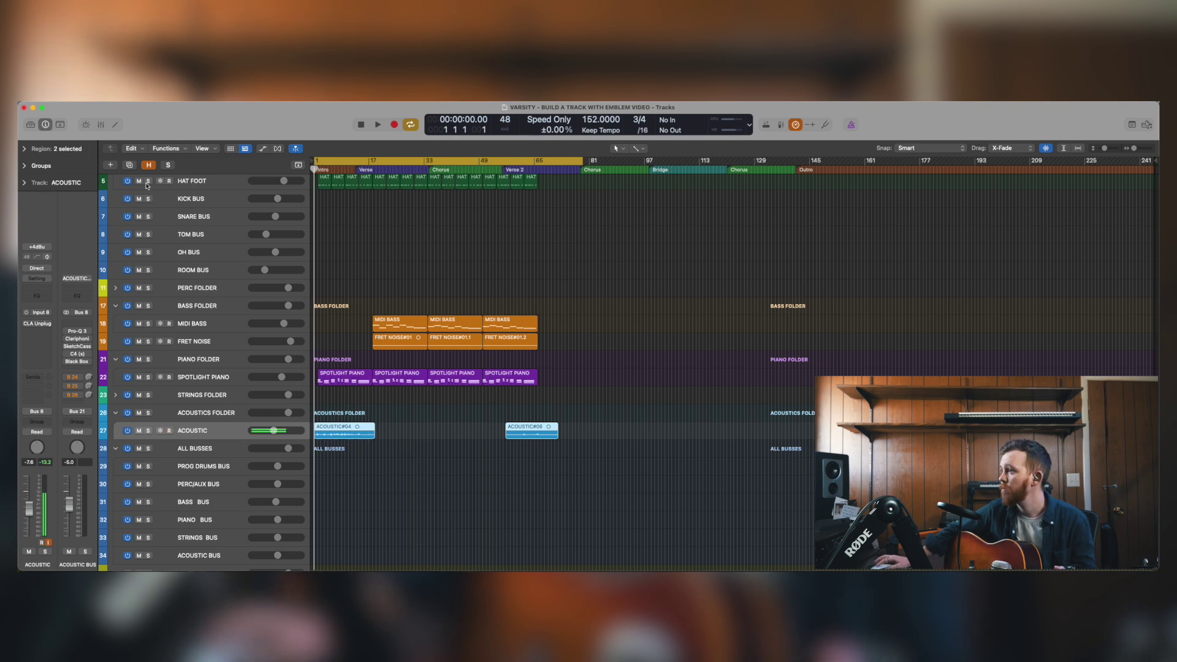
key(super+d)
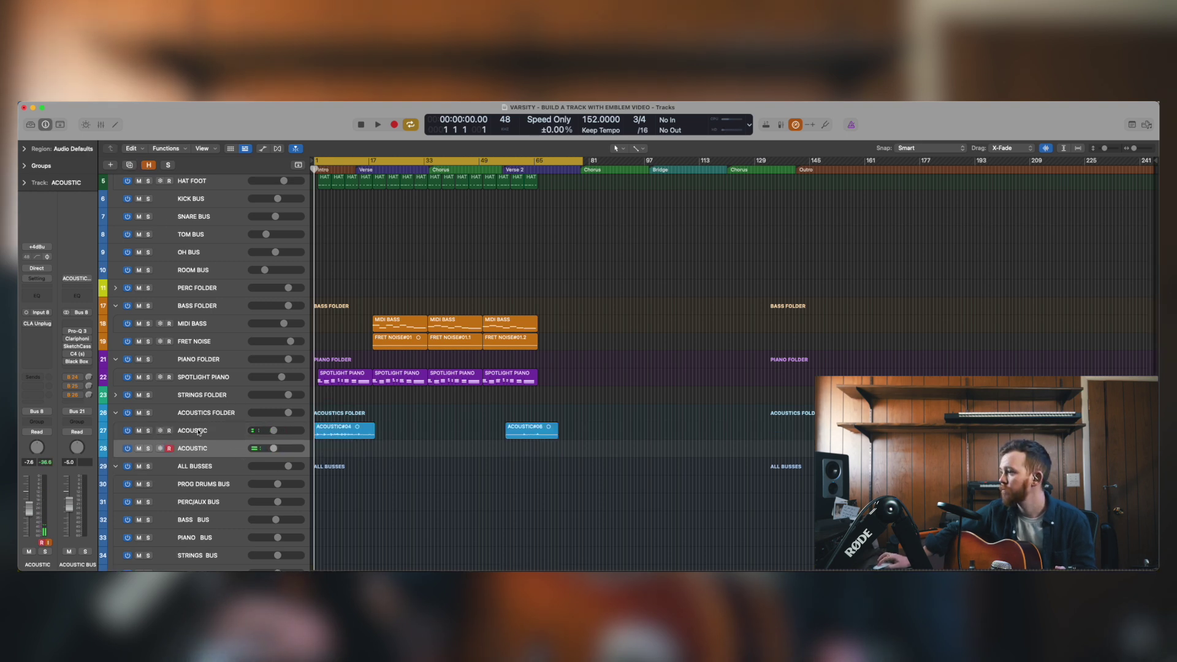
click(198, 432)
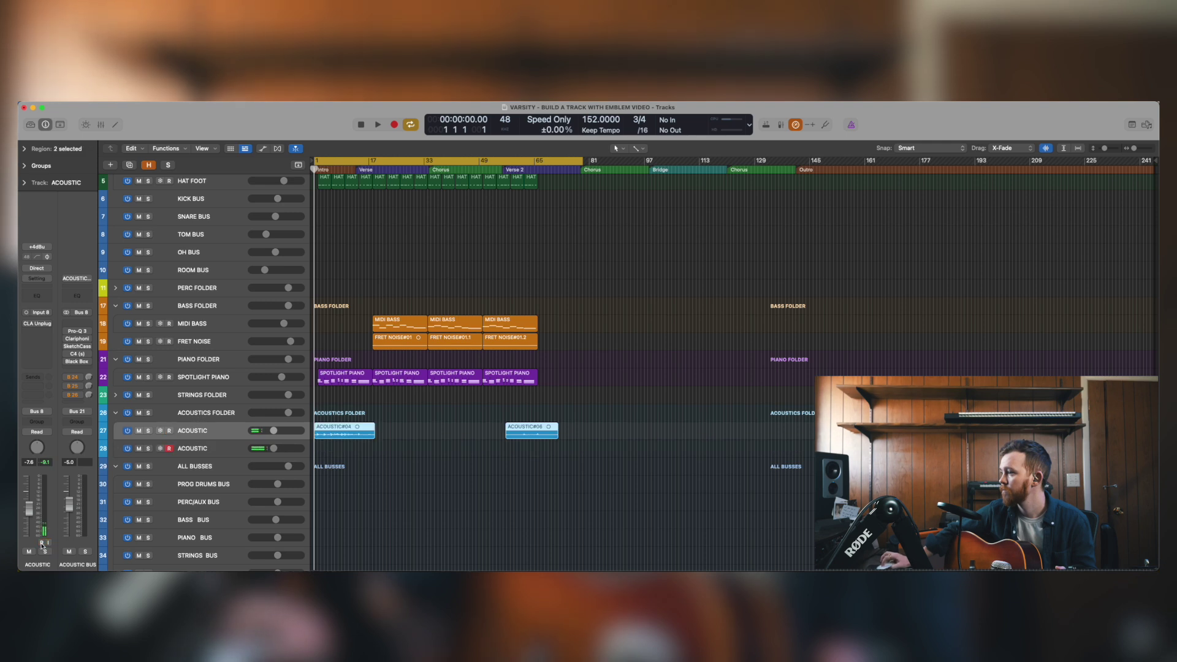
click(139, 431)
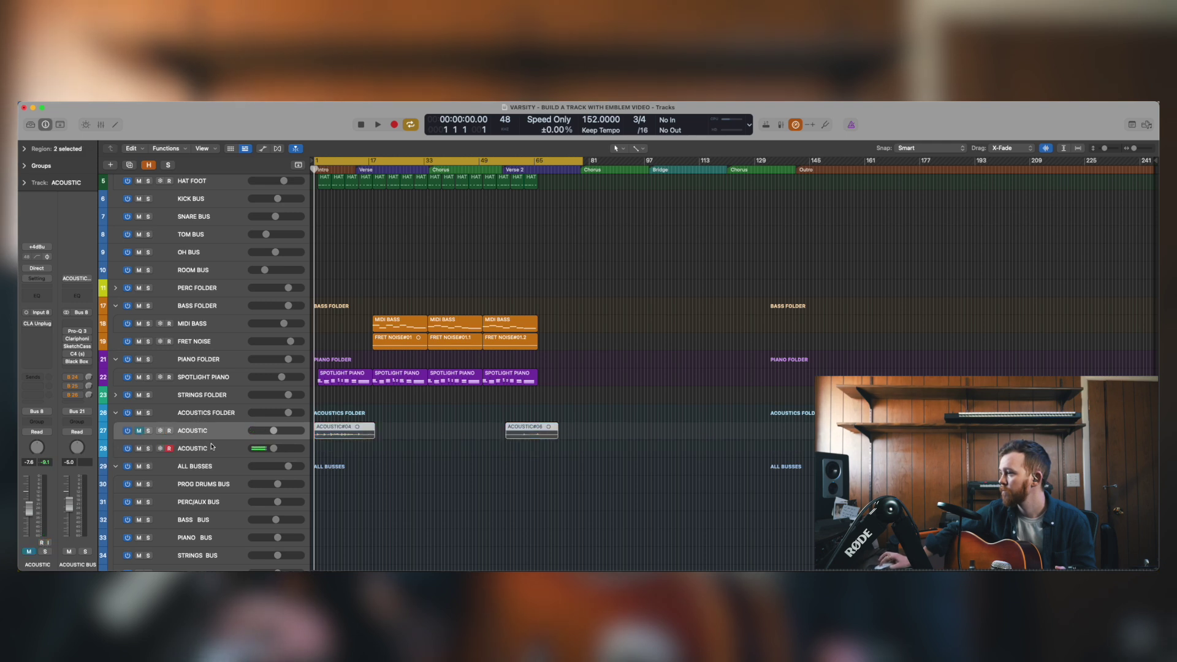
Record doubled guitar parts on the duplicate ACOUSTIC track for the song's opening and Verse 2
click(218, 449)
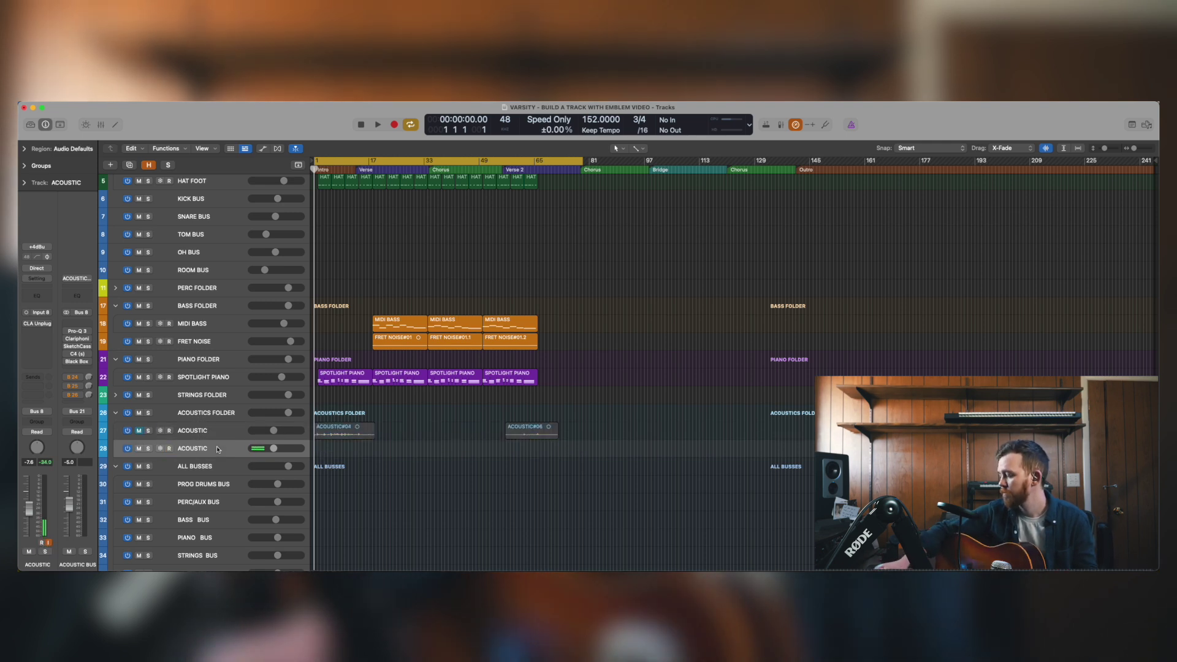
key(r)
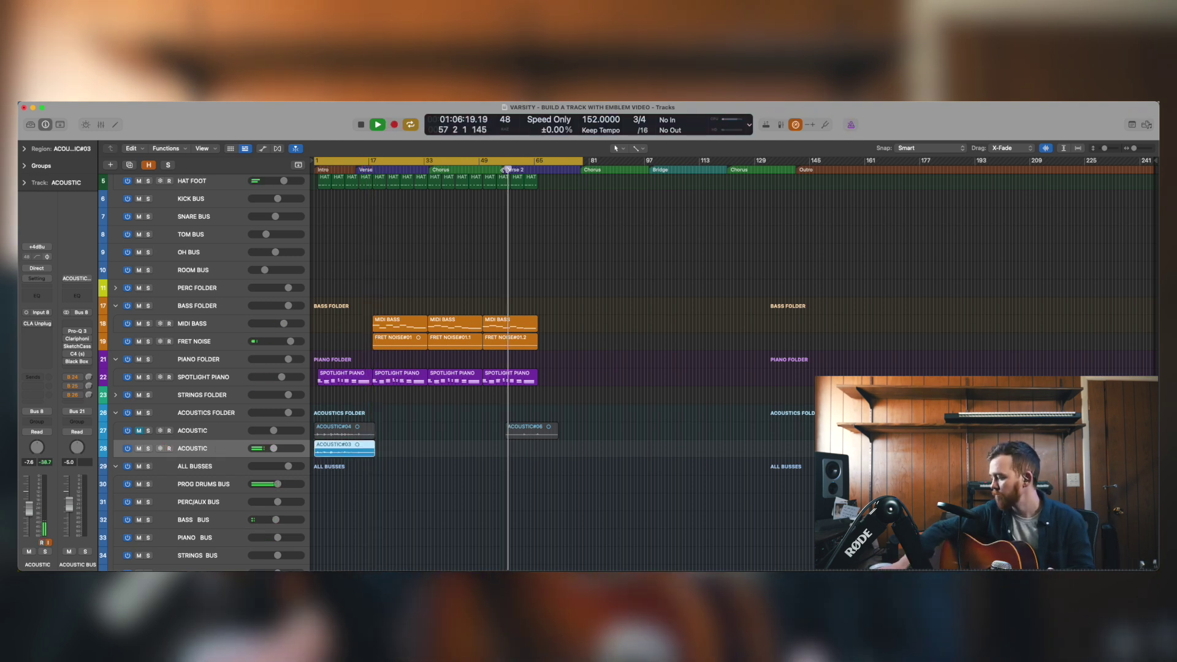
key(r)
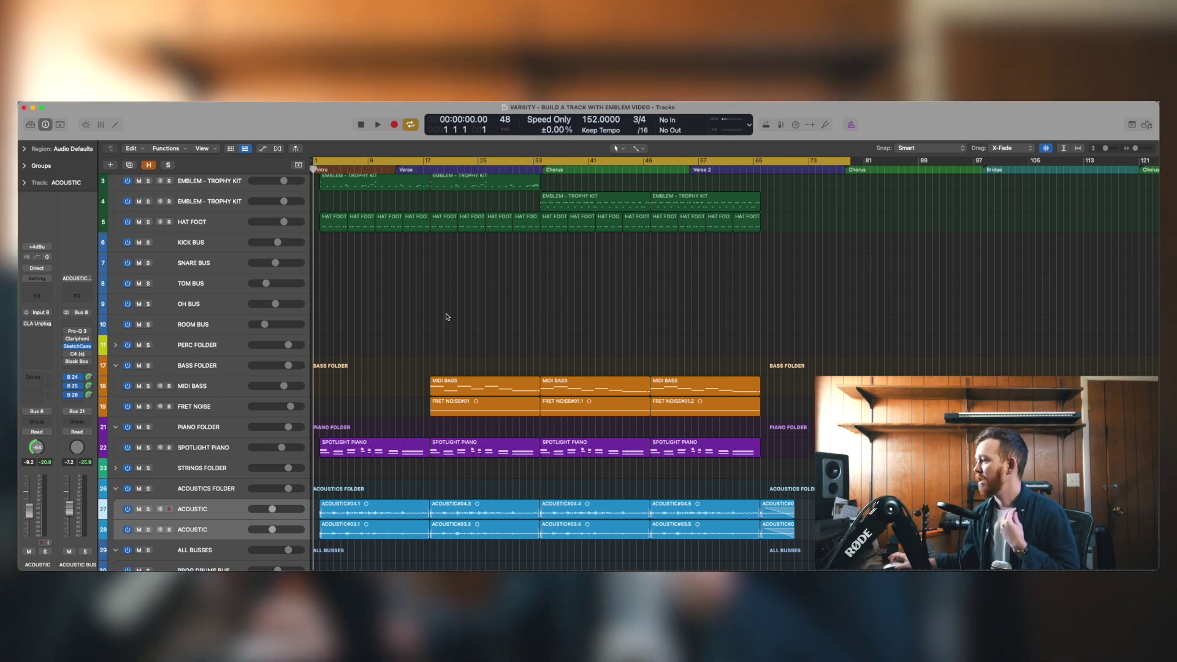
Expand PERC FOLDER and record a percussion take on the LAP PERC track from the song start to about bar 19
scroll(285, 407, down, 4)
click(205, 269)
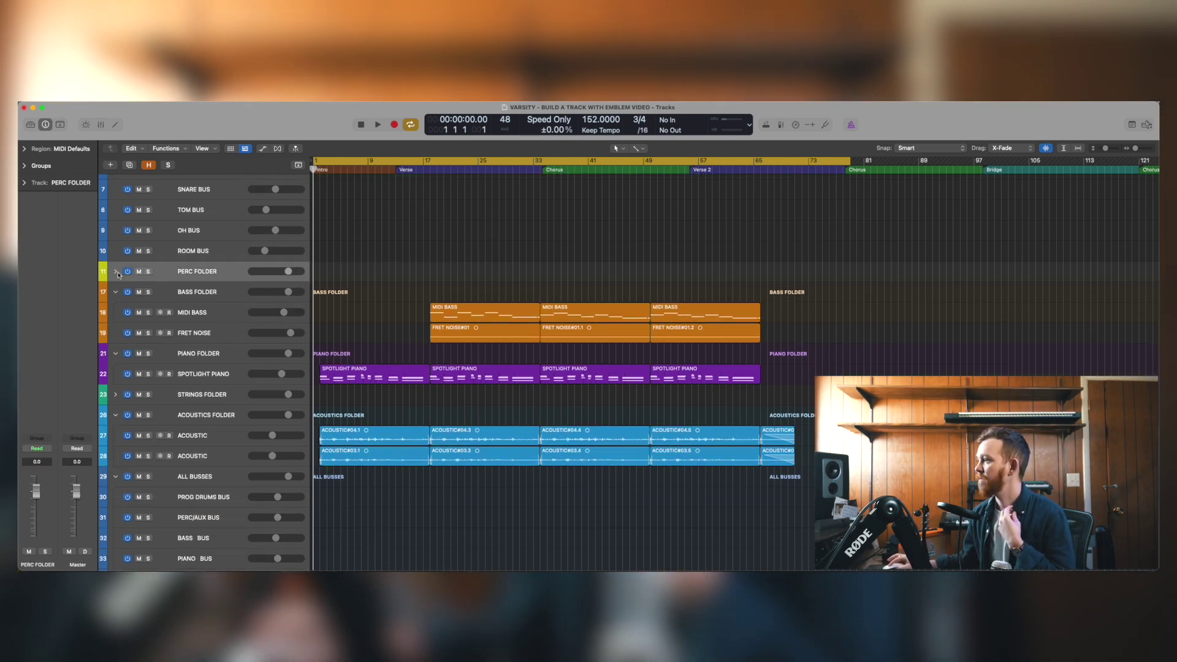
click(115, 271)
click(190, 292)
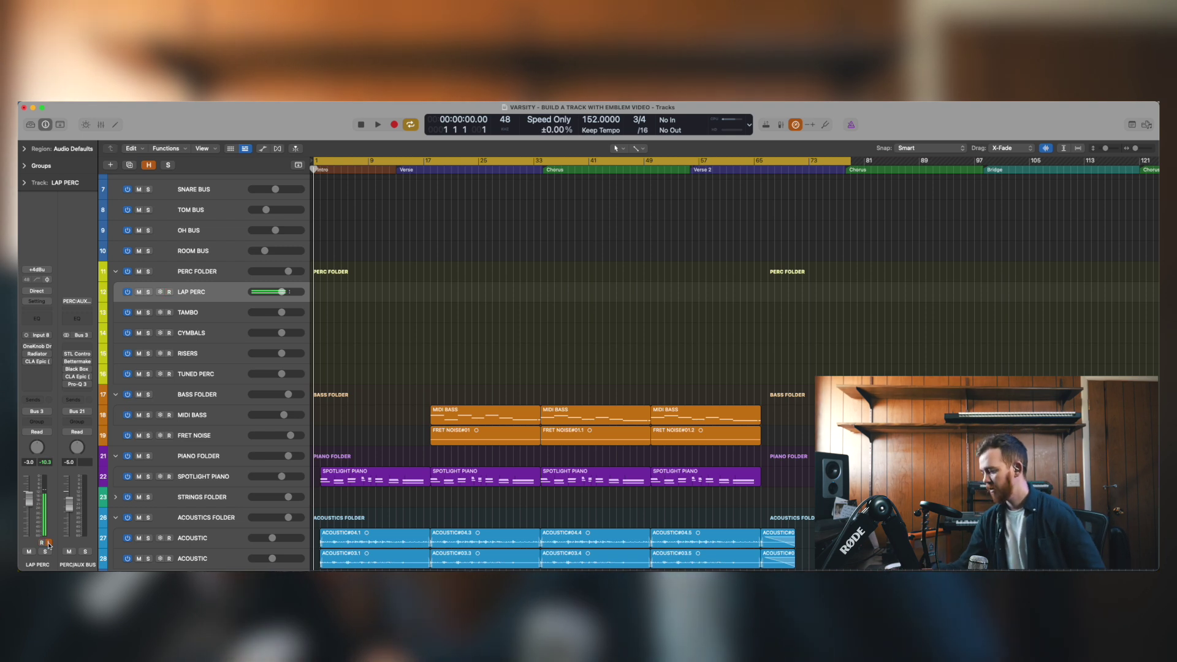
key(r)
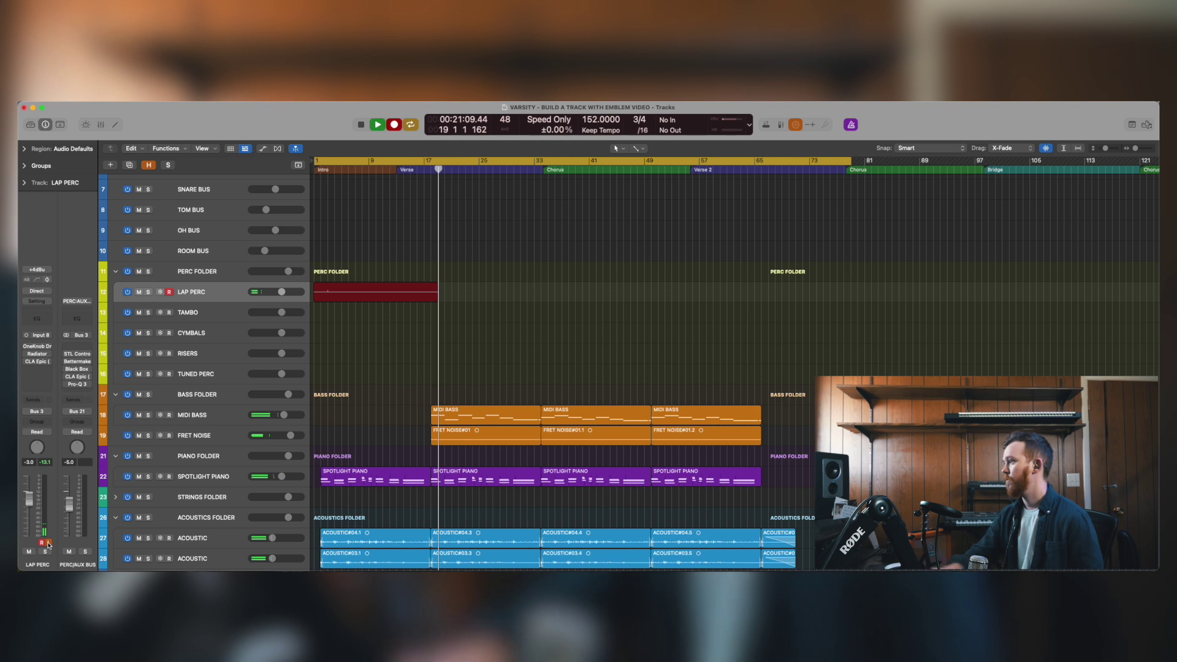
key(space)
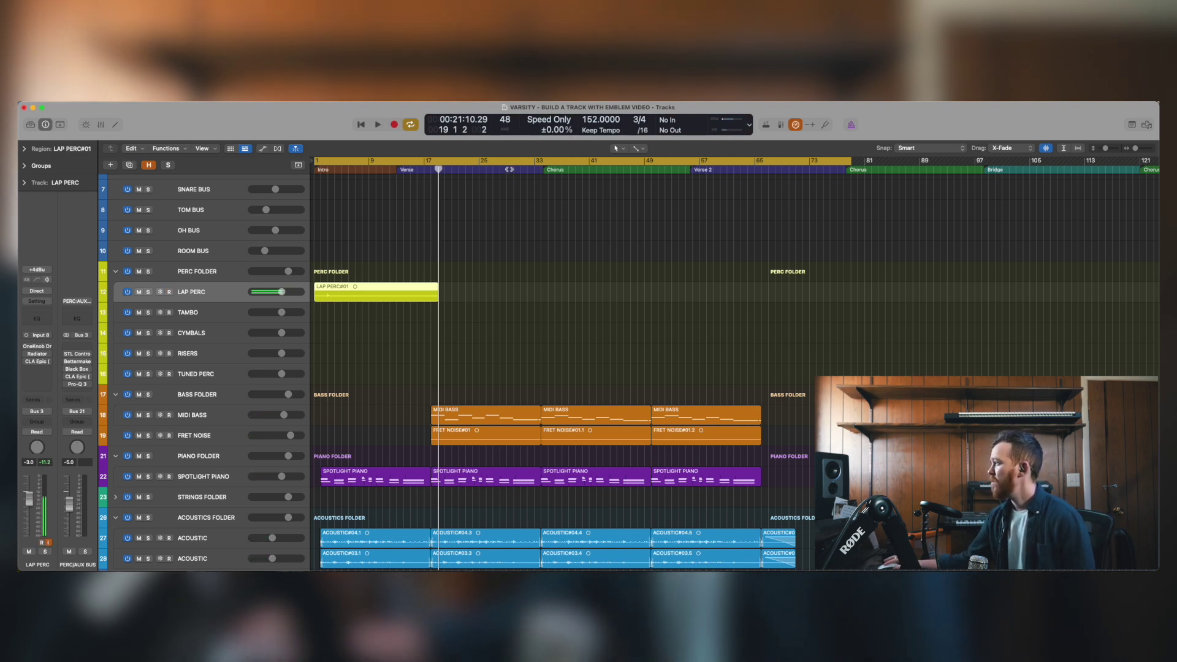
Record another LAP PERC take from late in the first verse to about bar 41 in the chorus
click(504, 170)
key(r)
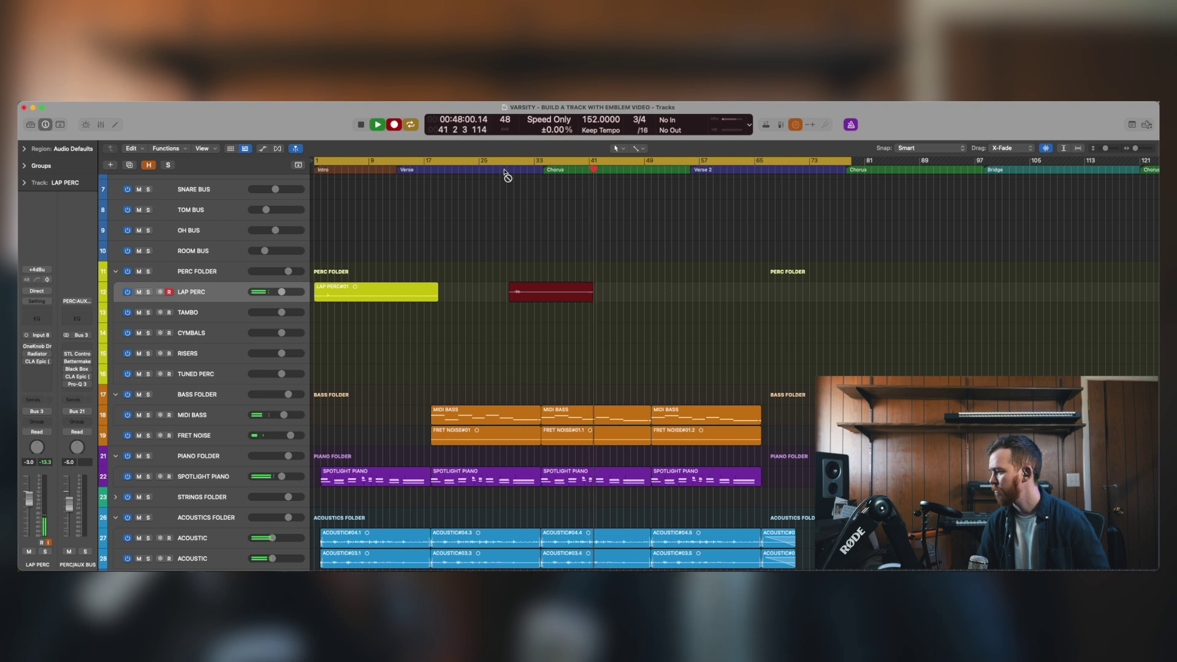
key(space)
key(Return)
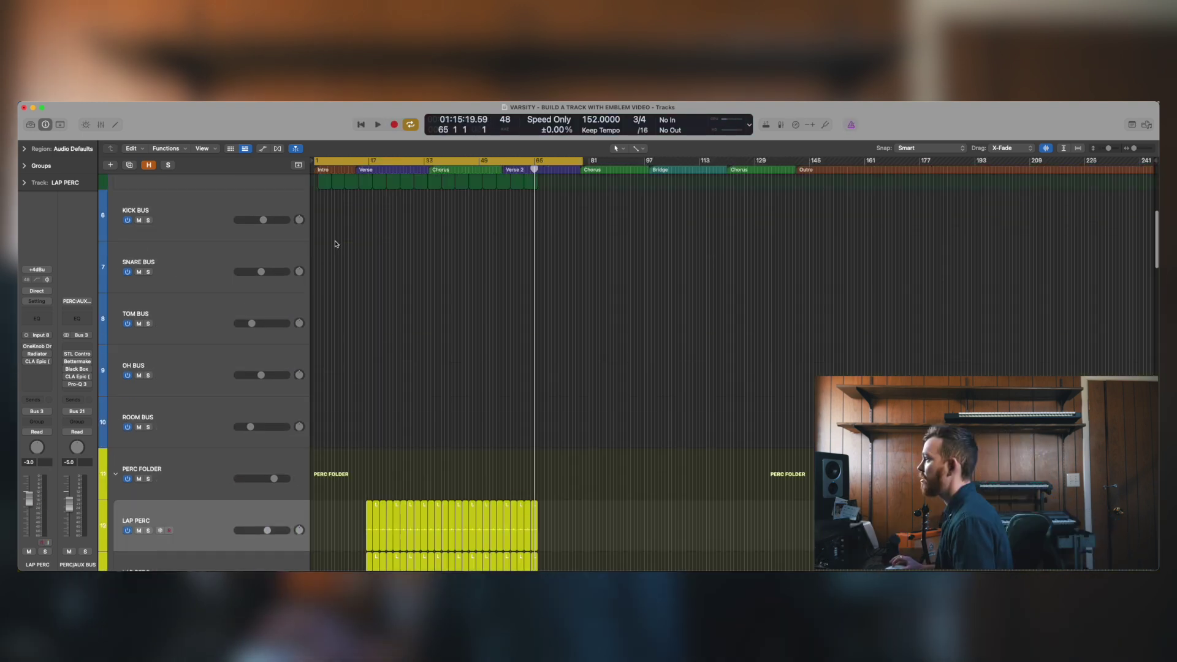
Play from the intro and add crossfades between the regions on both LAP PERC tracks
click(351, 173)
key(space)
scroll(348, 172, up, 5)
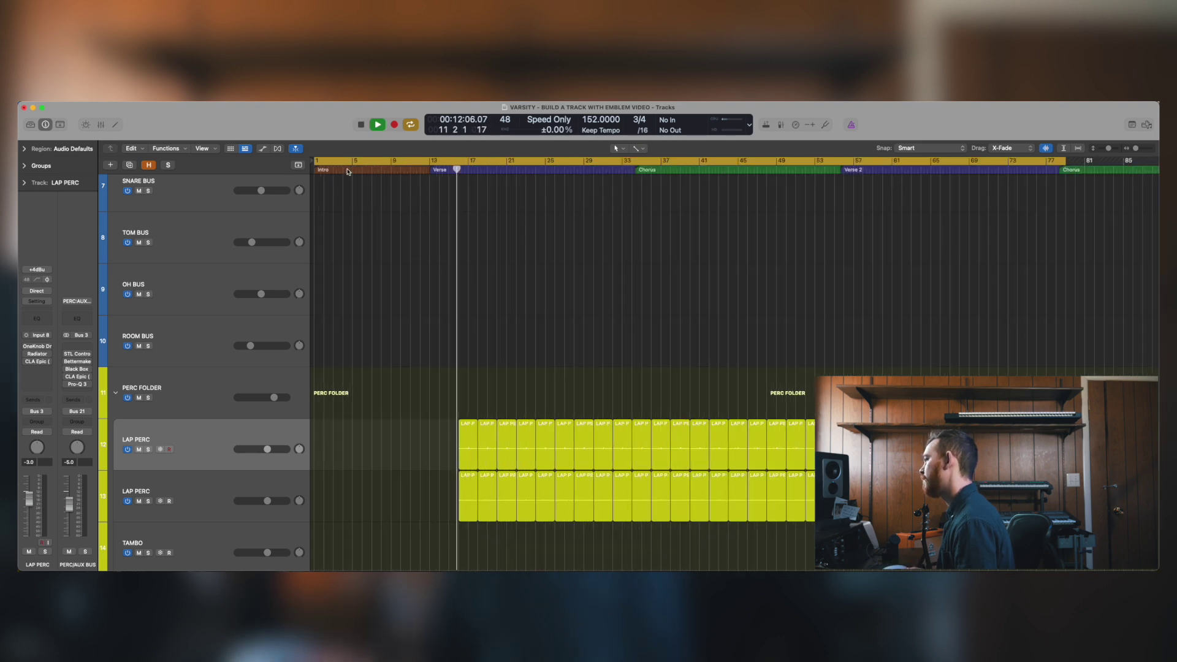
scroll(347, 171, up, 3)
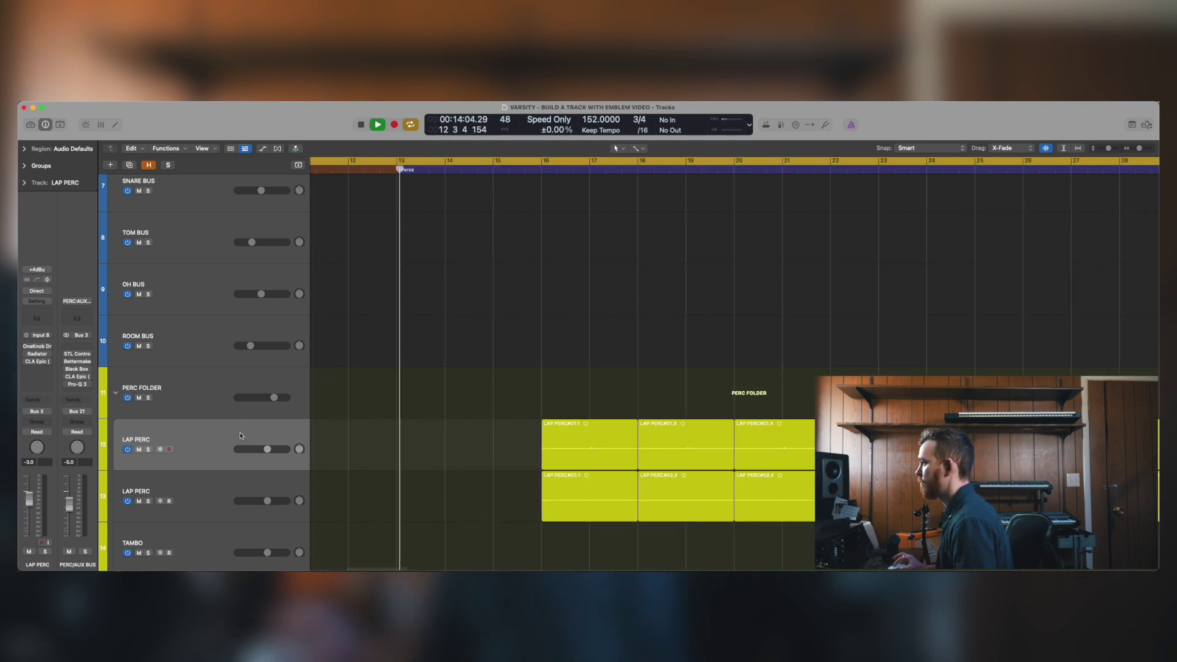
click(645, 452)
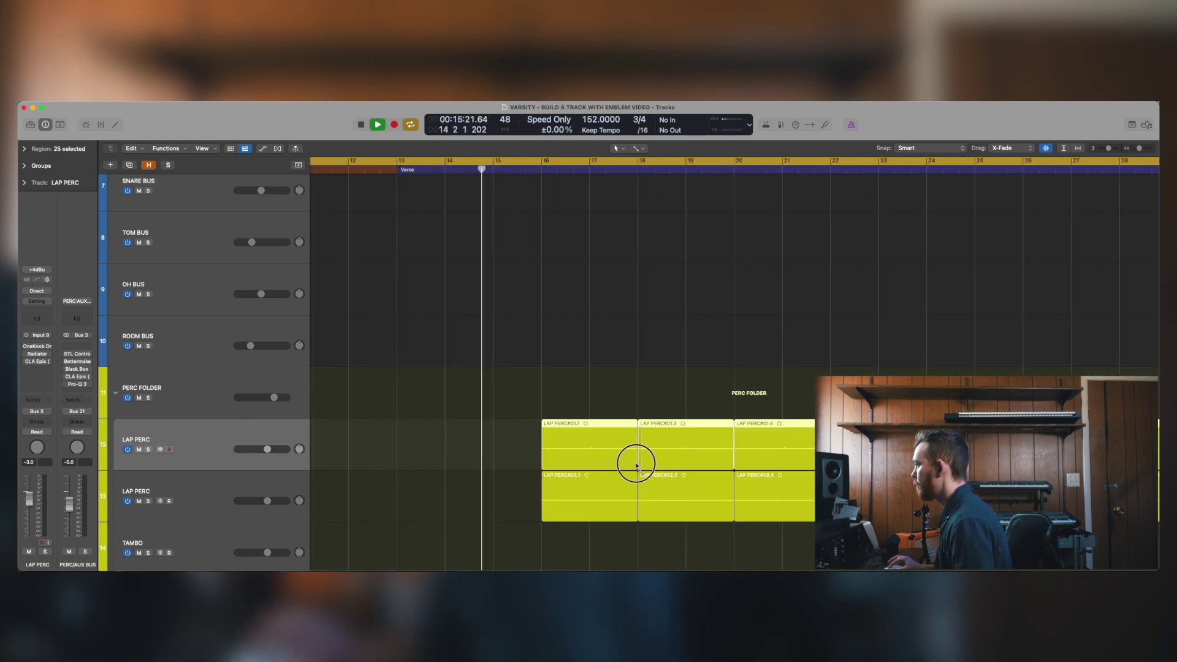
click(281, 486)
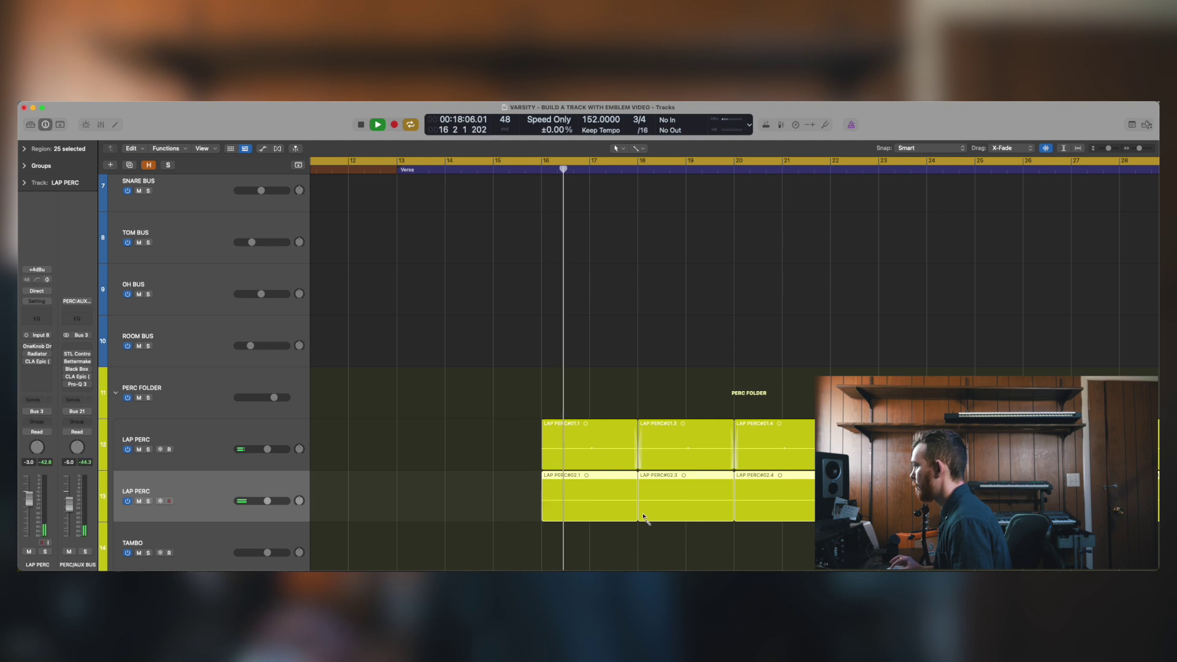
click(635, 514)
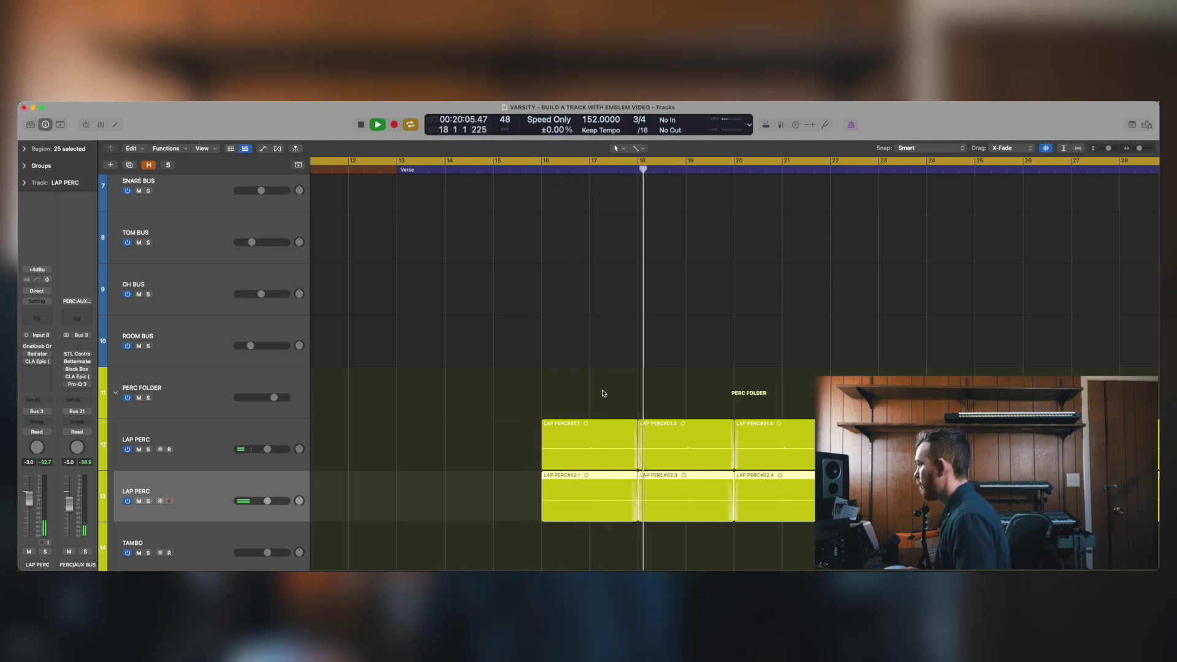
Lower the volume of the first LAP PERC track to about -13 dB during playback
key(super+Up)
key(super+Up)
key(super+Left)
key(super+Up)
key(super+Left)
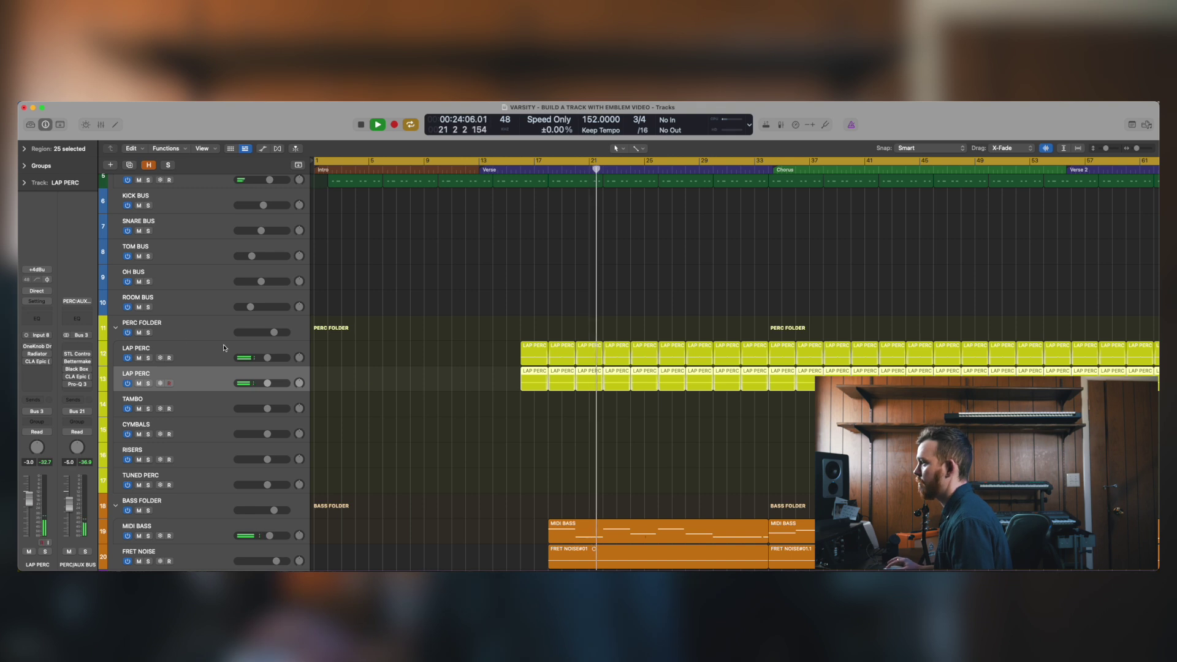
click(250, 360)
drag(247, 360, 249, 362)
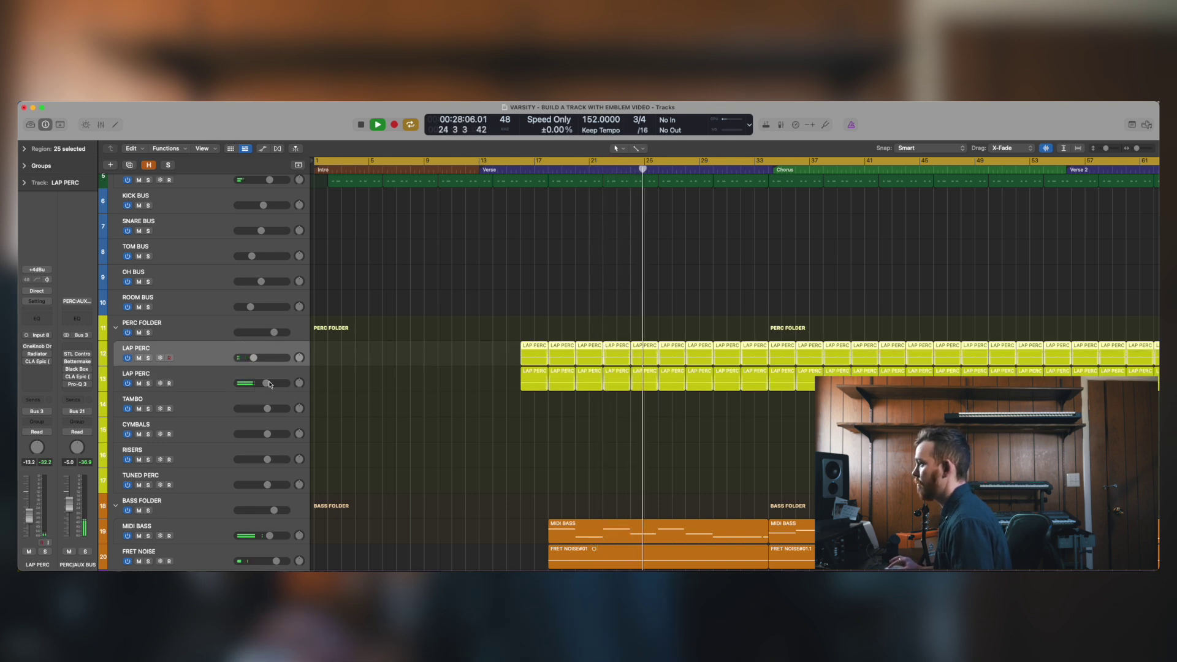
Insert the Sidewidener II plug-in on the second LAP PERC track, keeping its Classic Subtle mode
click(198, 382)
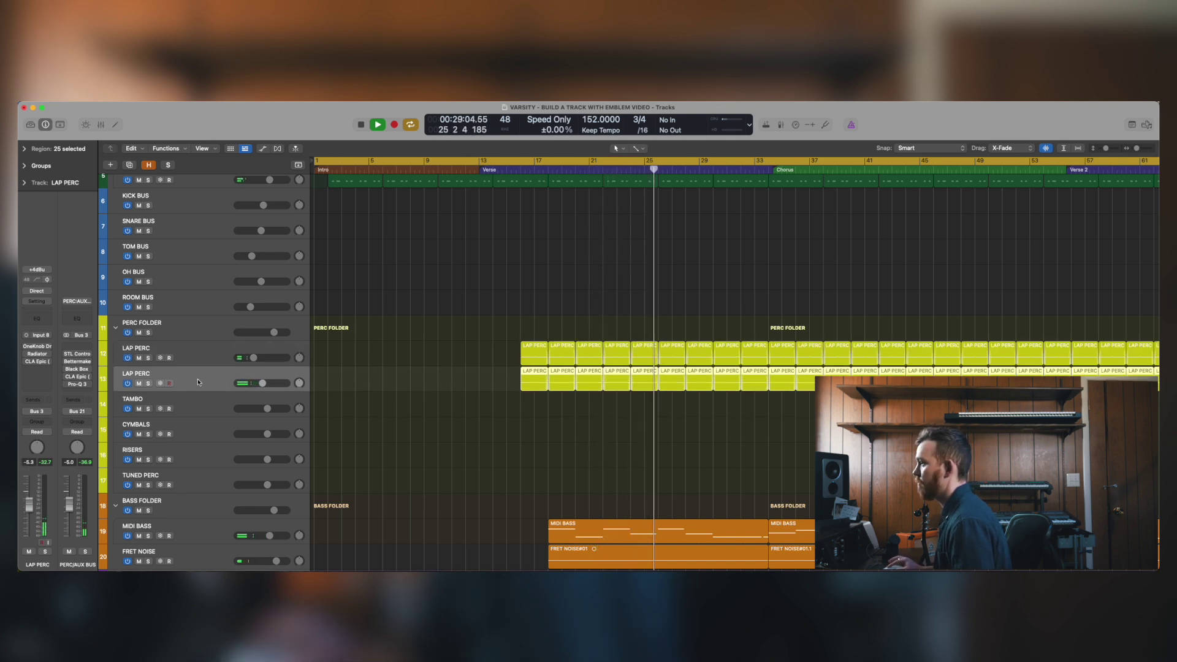
click(37, 369)
mouse_move(58, 398)
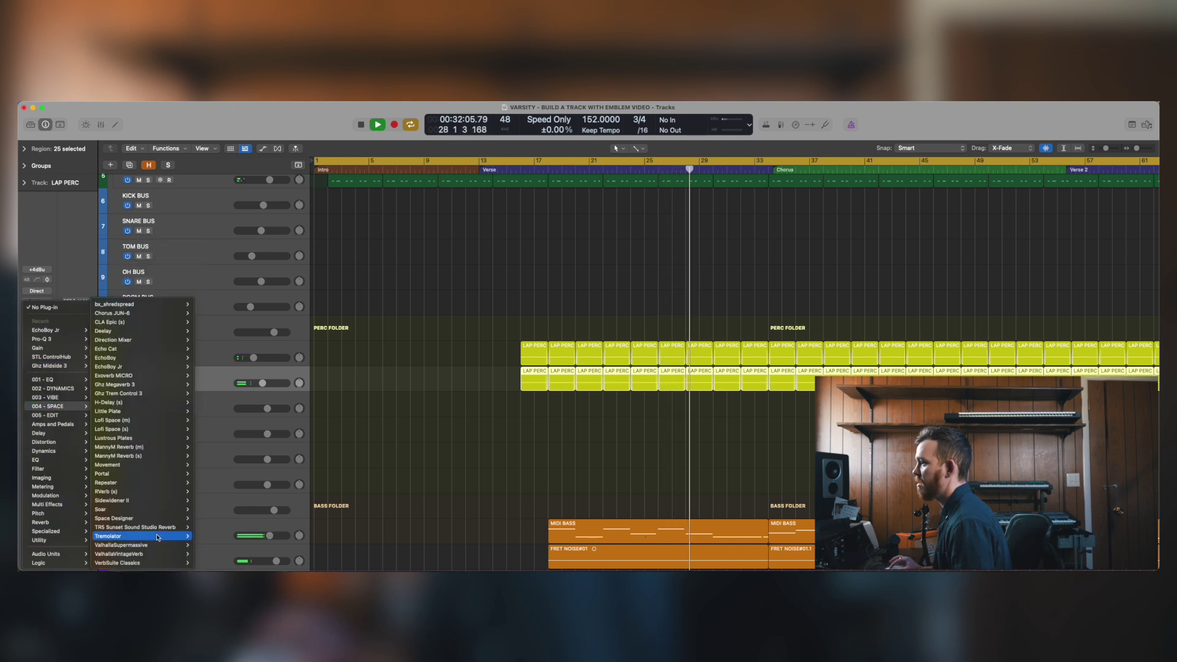
click(202, 500)
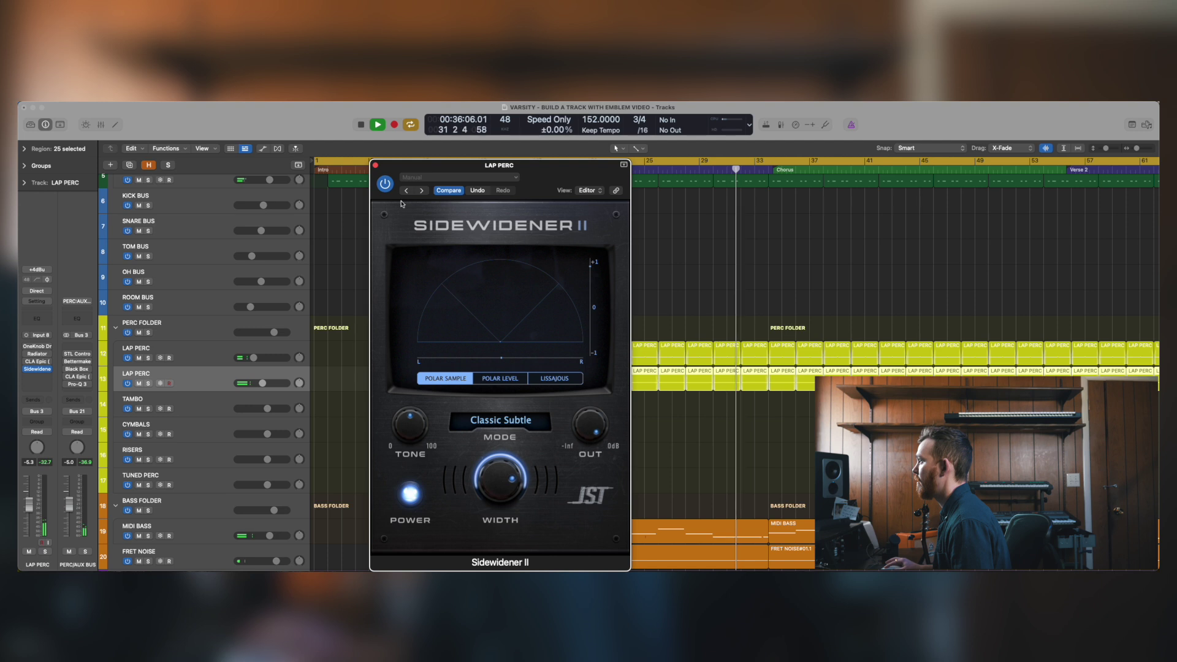
click(375, 166)
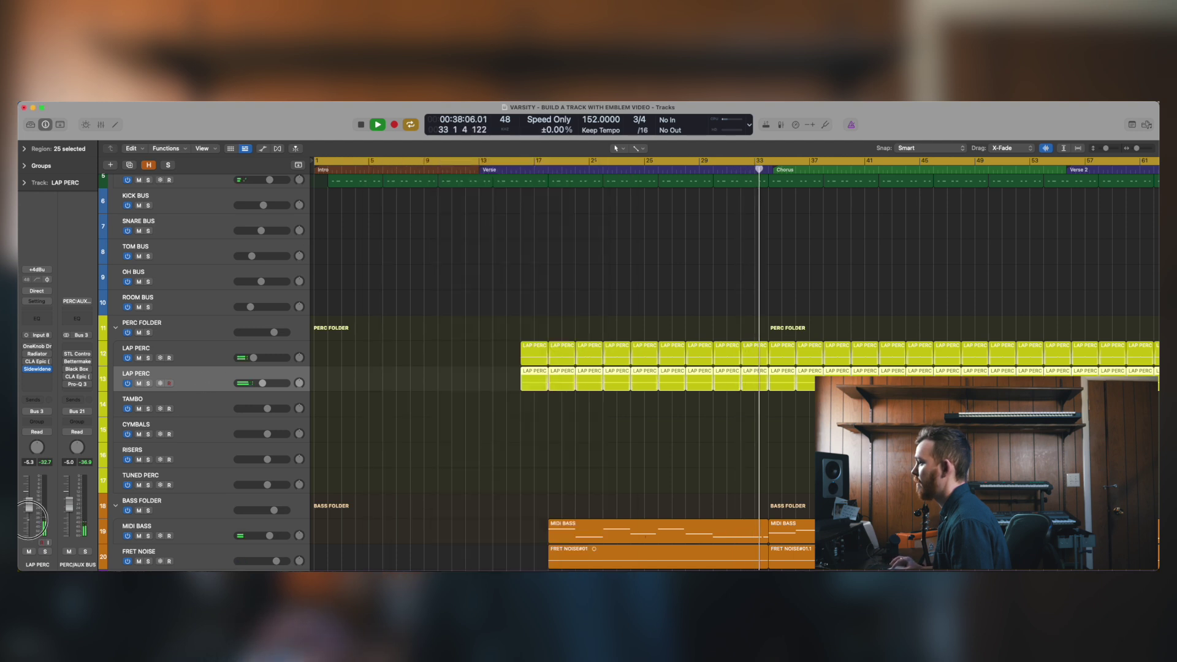
Lower the second LAP PERC track to about -12 dB and the first to about -14 dB, and stop playback
drag(29, 504, 30, 515)
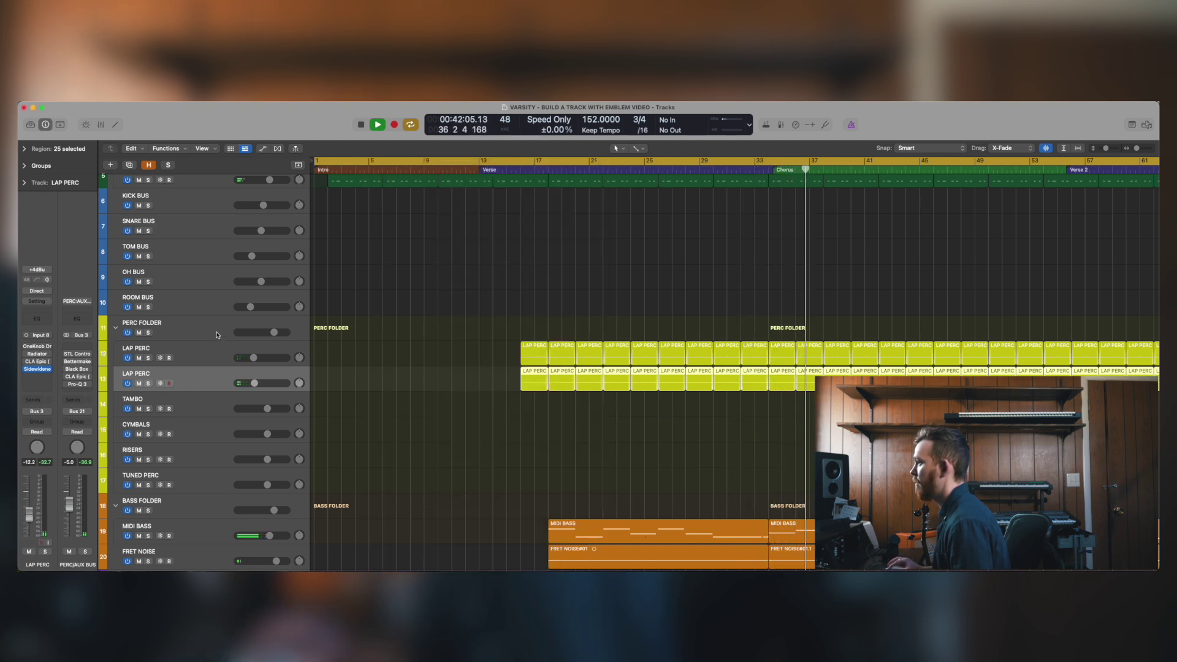
click(212, 358)
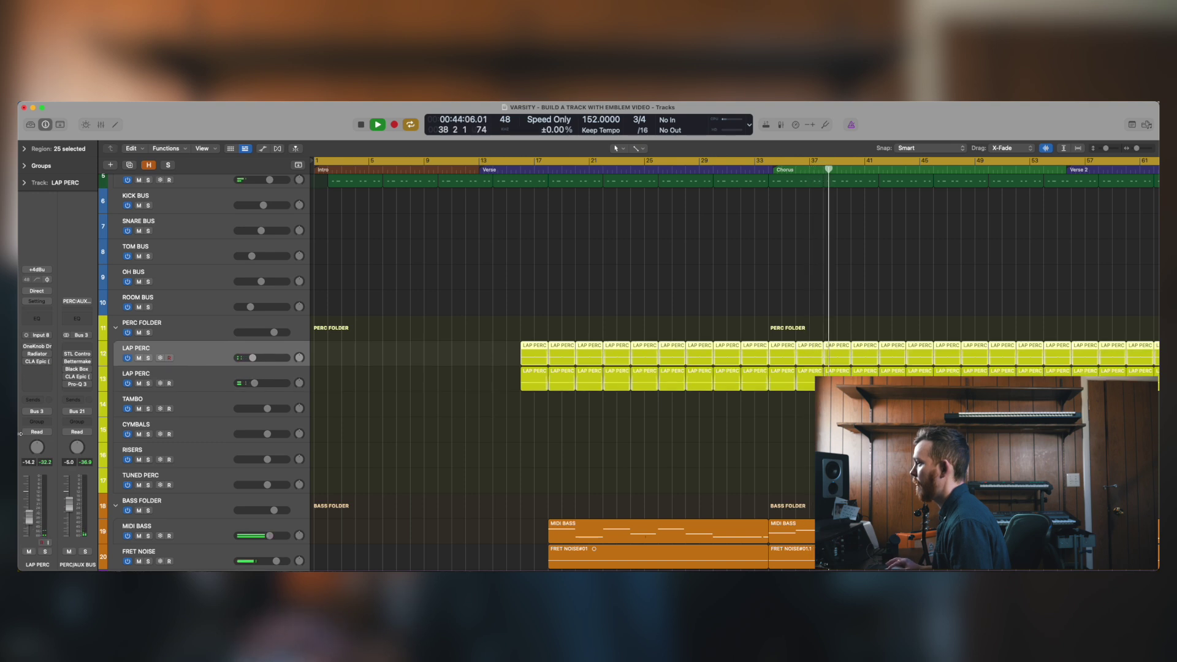
click(467, 390)
key(z)
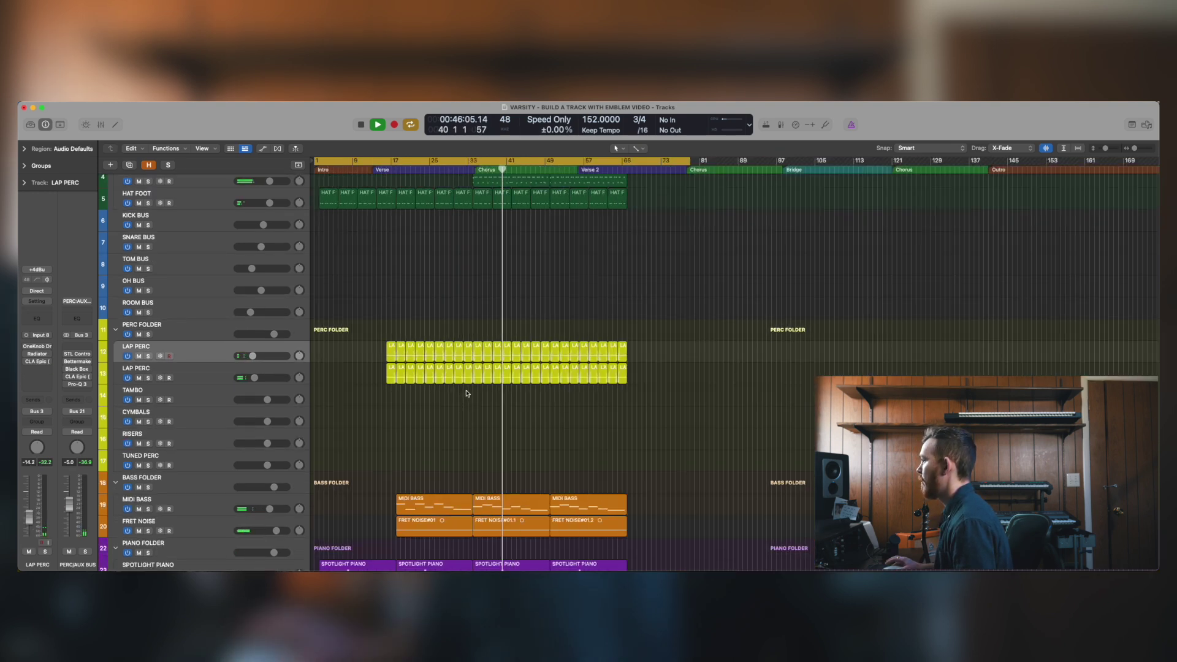
key(space)
key(super+Up)
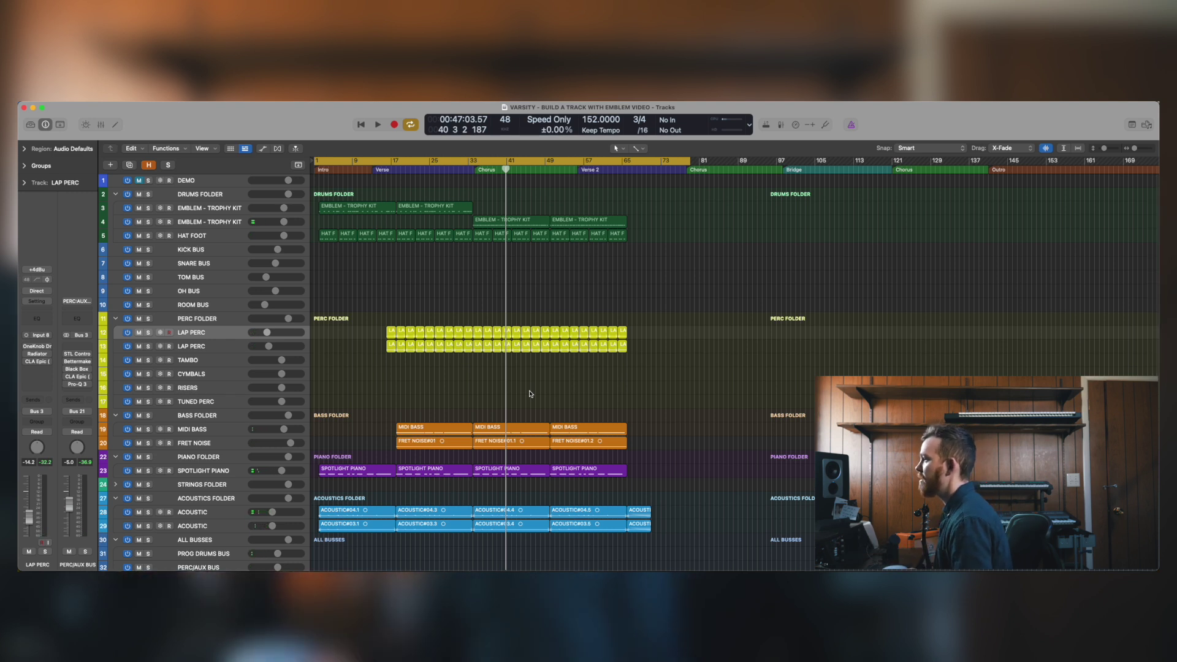
key(super+Left)
key(super+Up)
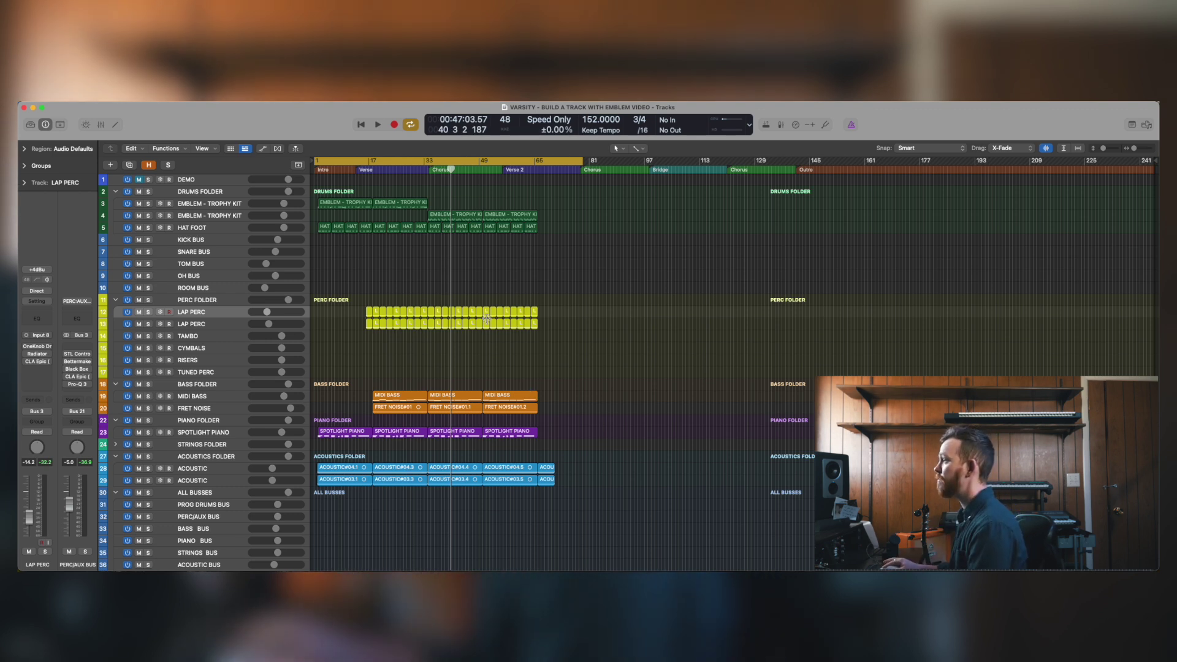
Duplicate the first EMBLEM - TROPHY KIT track in DRUMS FOLDER
key(super+Down)
key(super+Down)
key(super+Right)
scroll(439, 294, up, 3)
scroll(439, 294, left, 2)
click(205, 210)
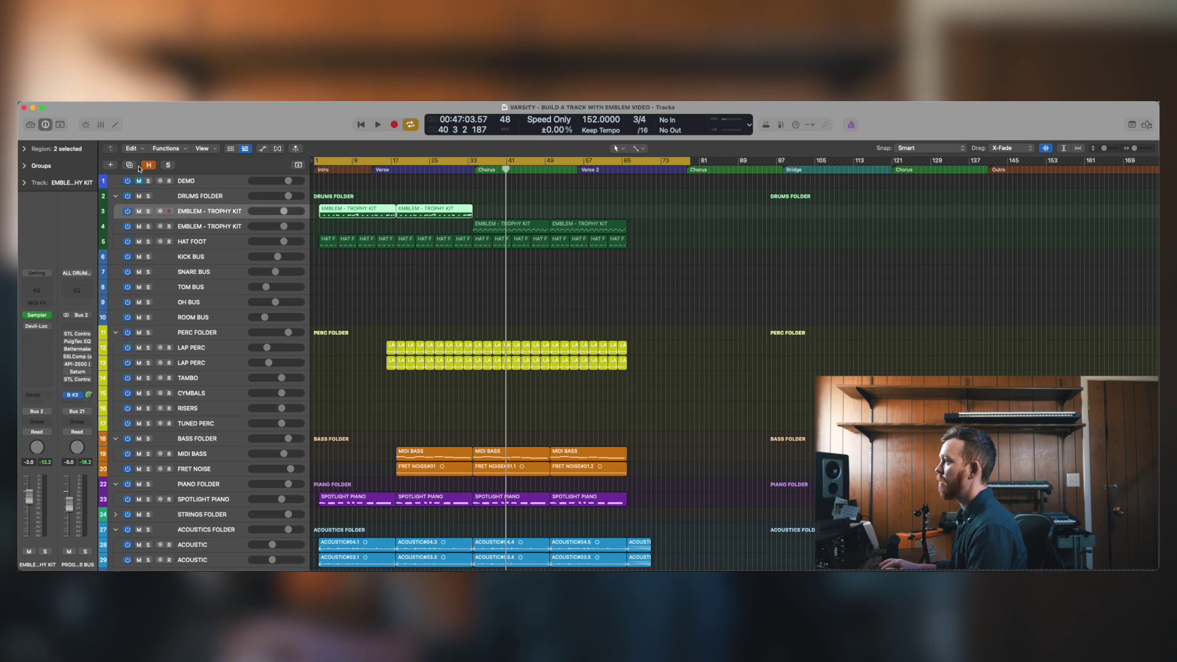
click(130, 166)
key(super+Down)
key(super+Right)
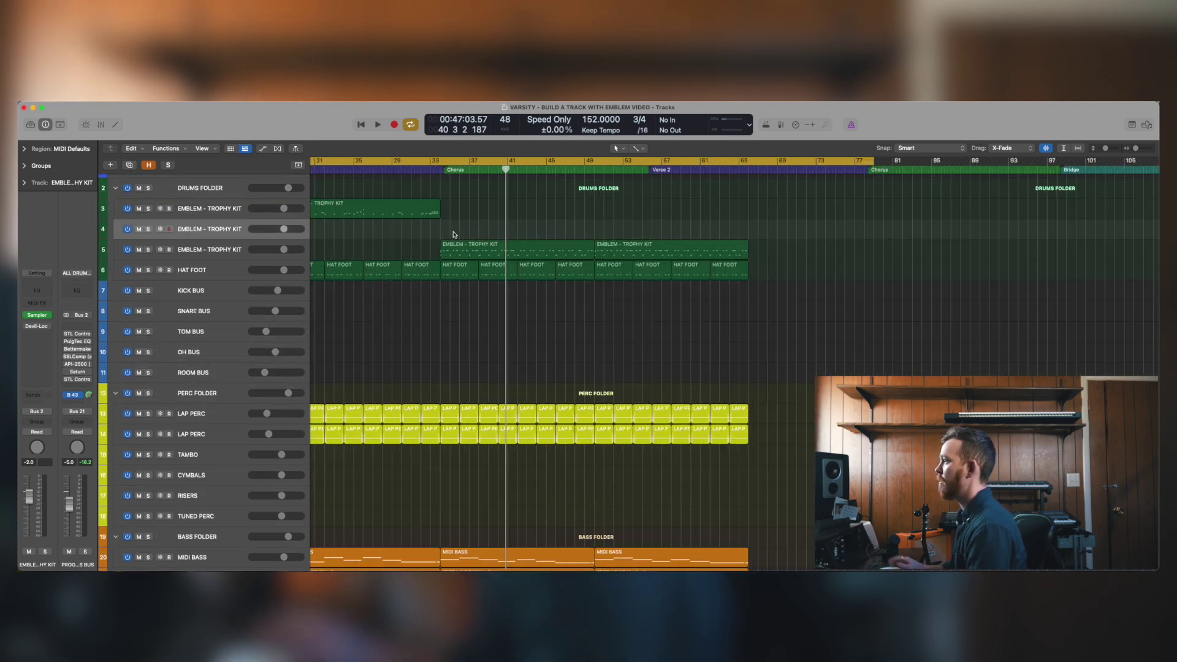
Rename the duplicated drum kit track VERBY KICK
scroll(453, 233, left, 5)
scroll(456, 234, left, 1)
double_click(192, 230)
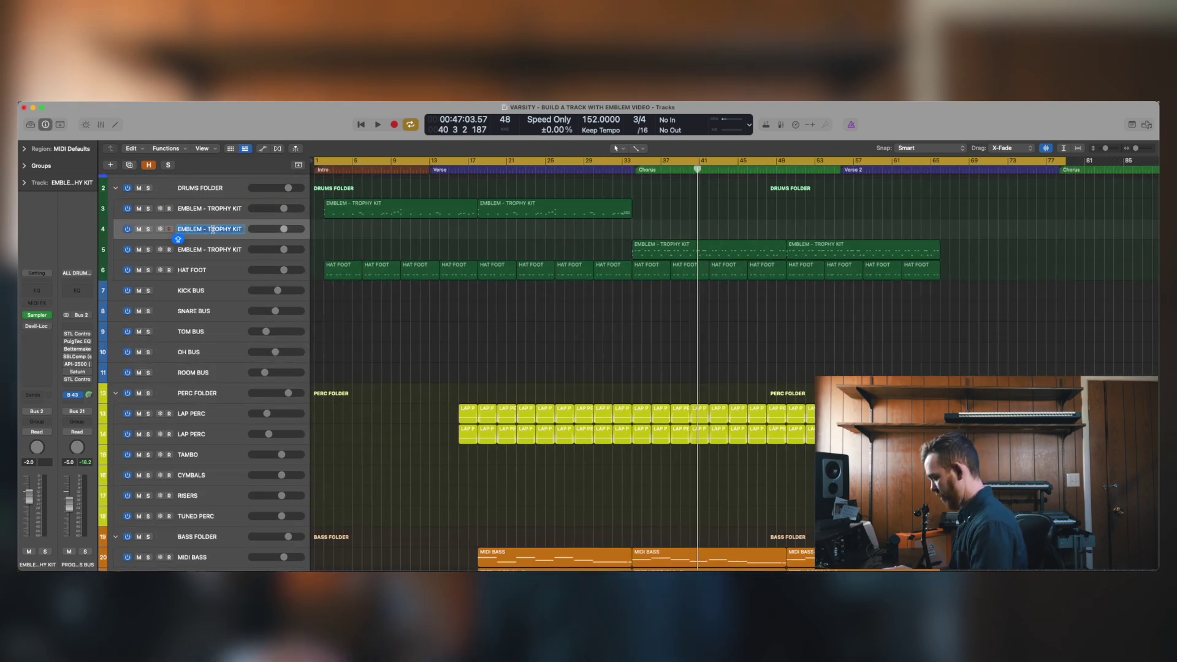
text(VERBY KICK)
key(Return)
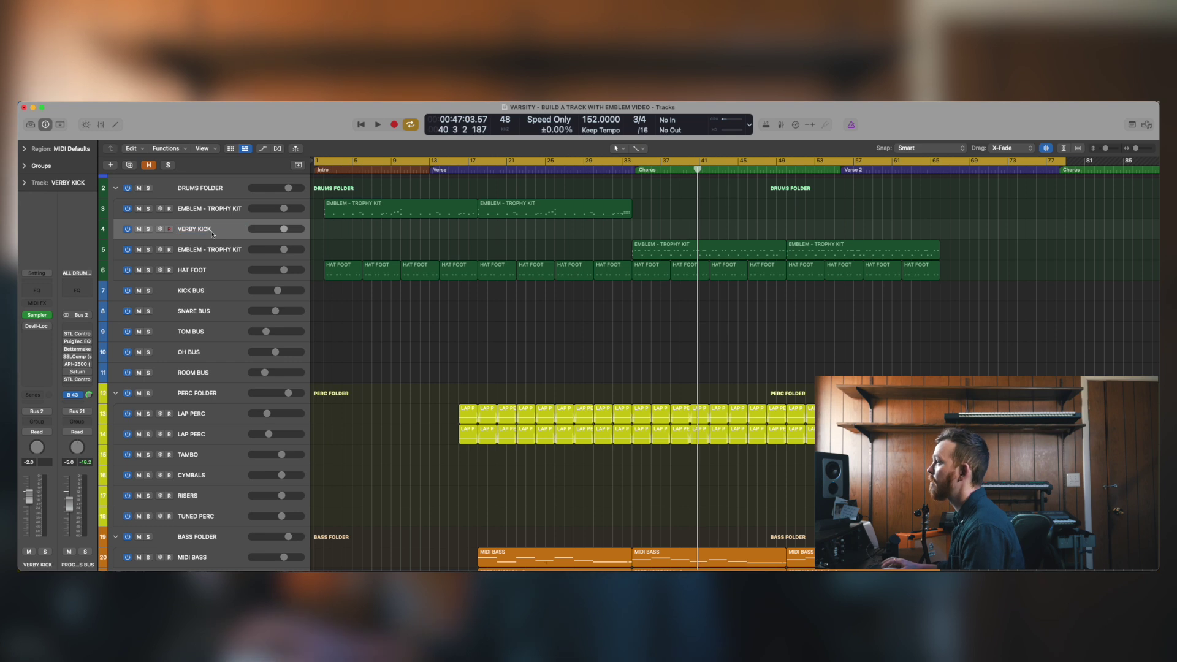
Copy the first EMBLEM - TROPHY KIT region onto the VERBY KICK track and open its notes for editing
click(347, 213)
drag(344, 218, 344, 233)
double_click(368, 231)
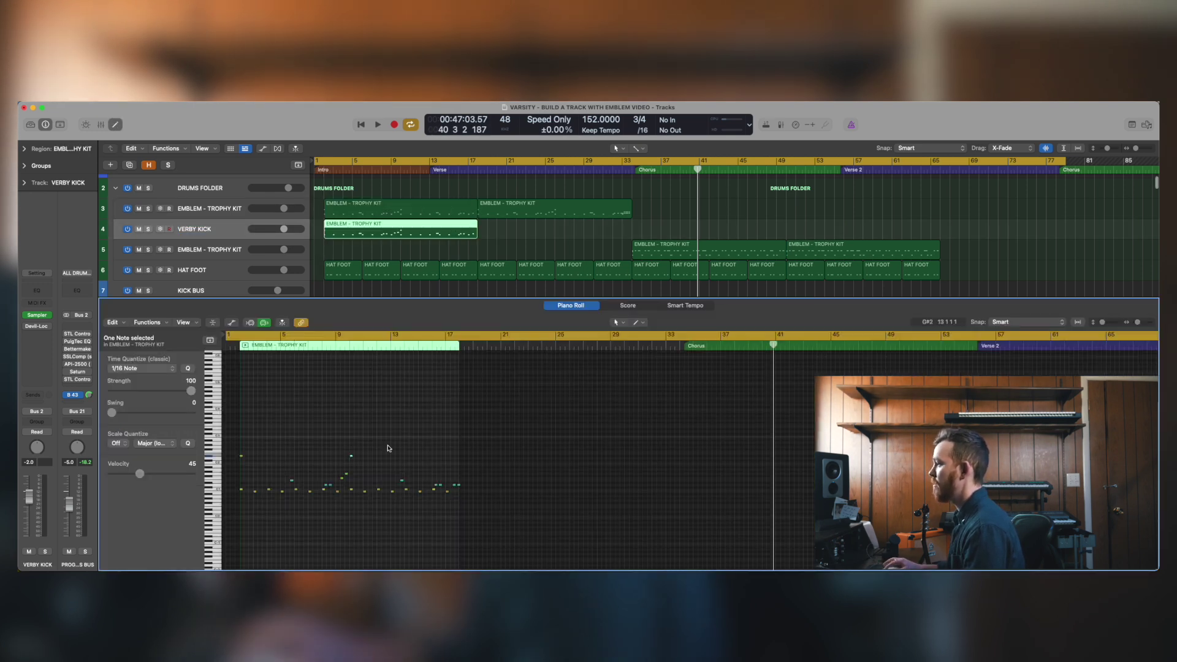
Delete every note in the VERBY KICK region except the opening kick, close the note editor and return to the song start
click(240, 457)
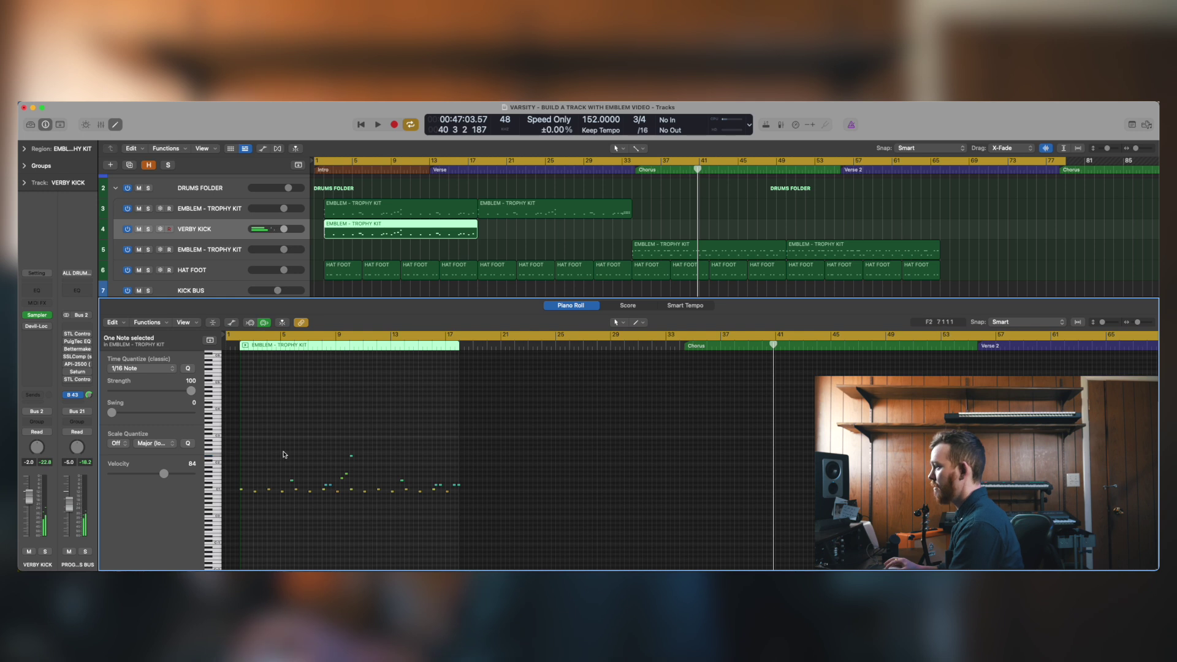
drag(248, 457, 492, 534)
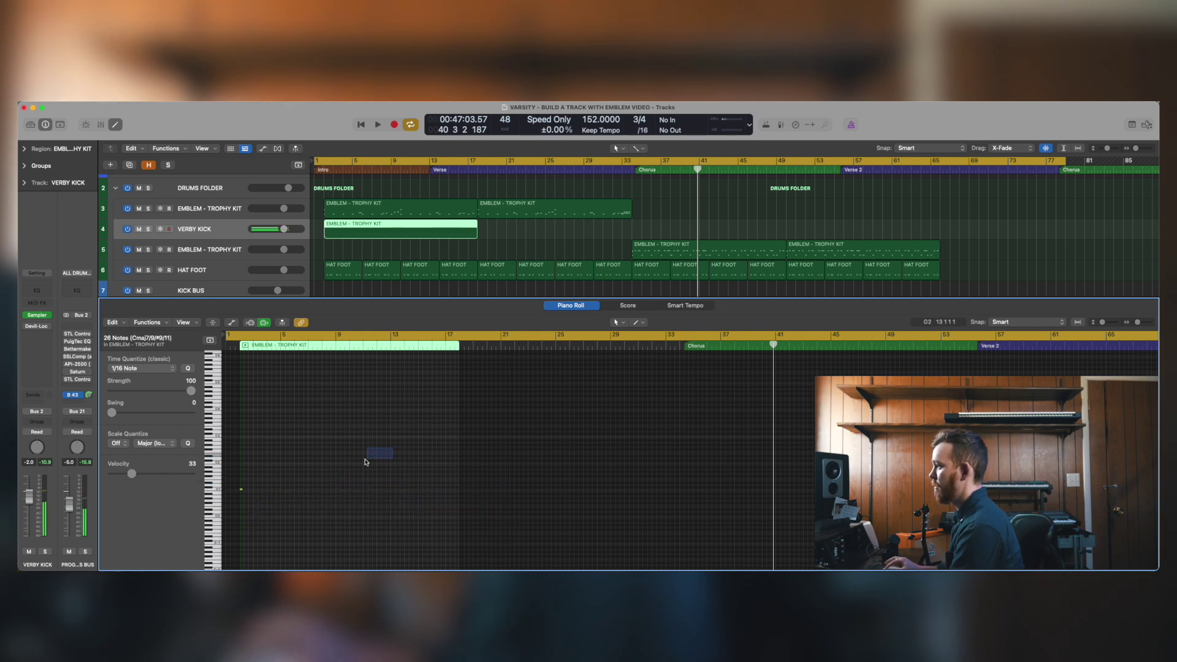
key(e)
click(531, 227)
key(Return)
Replace the Devil-Loc Deluxe effect on VERBY KICK with Ghz Megaverb 3
click(49, 329)
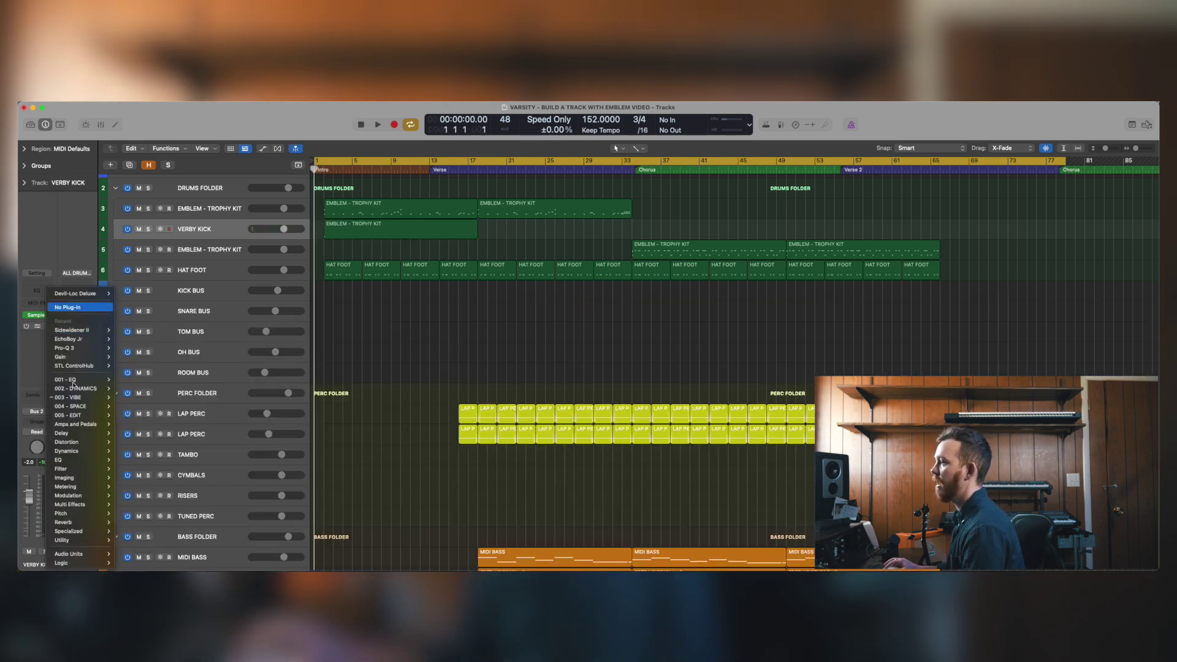
mouse_move(85, 407)
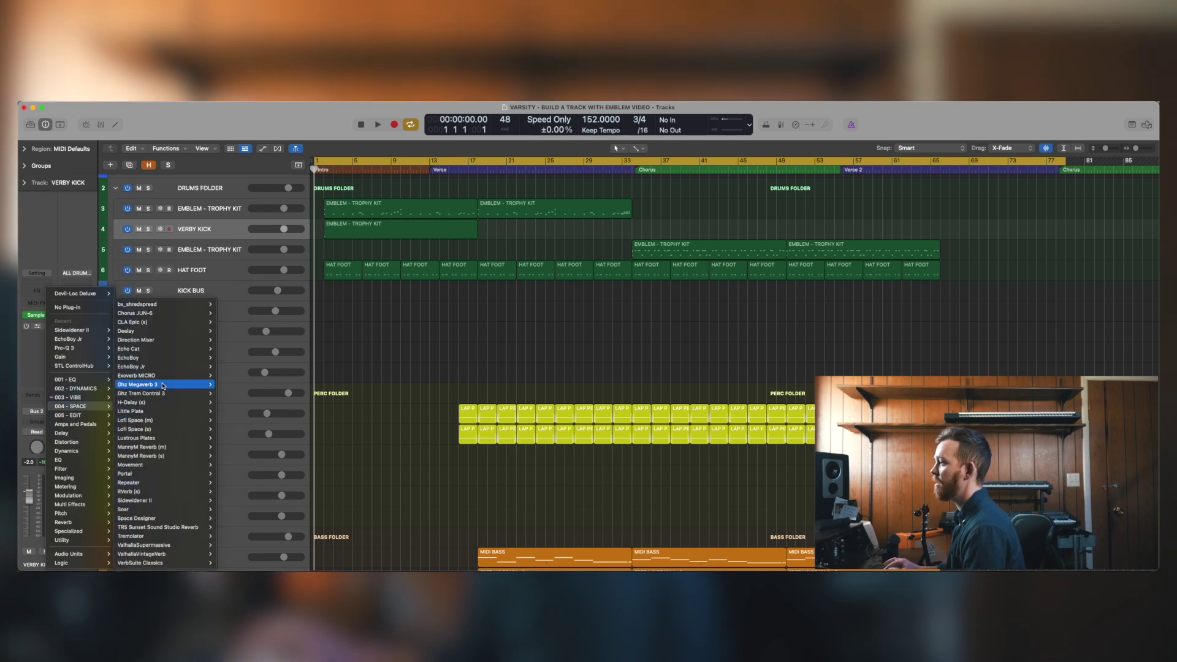
click(233, 385)
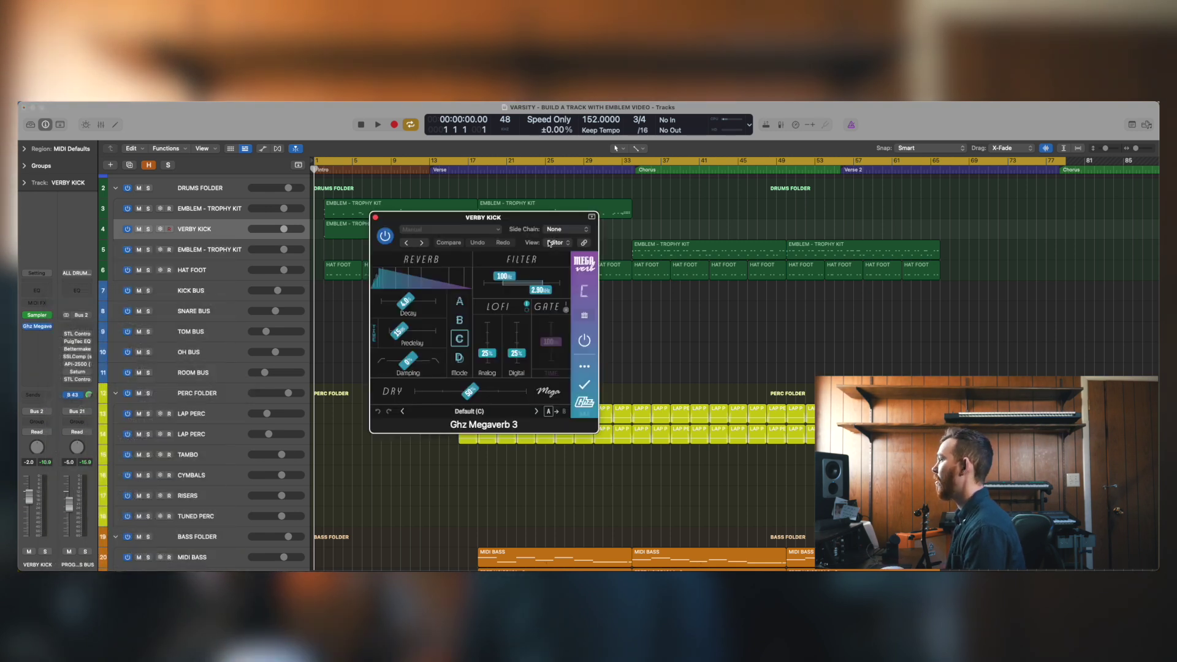
Solo VERBY KICK and listen to its reverb from the song start
key(space)
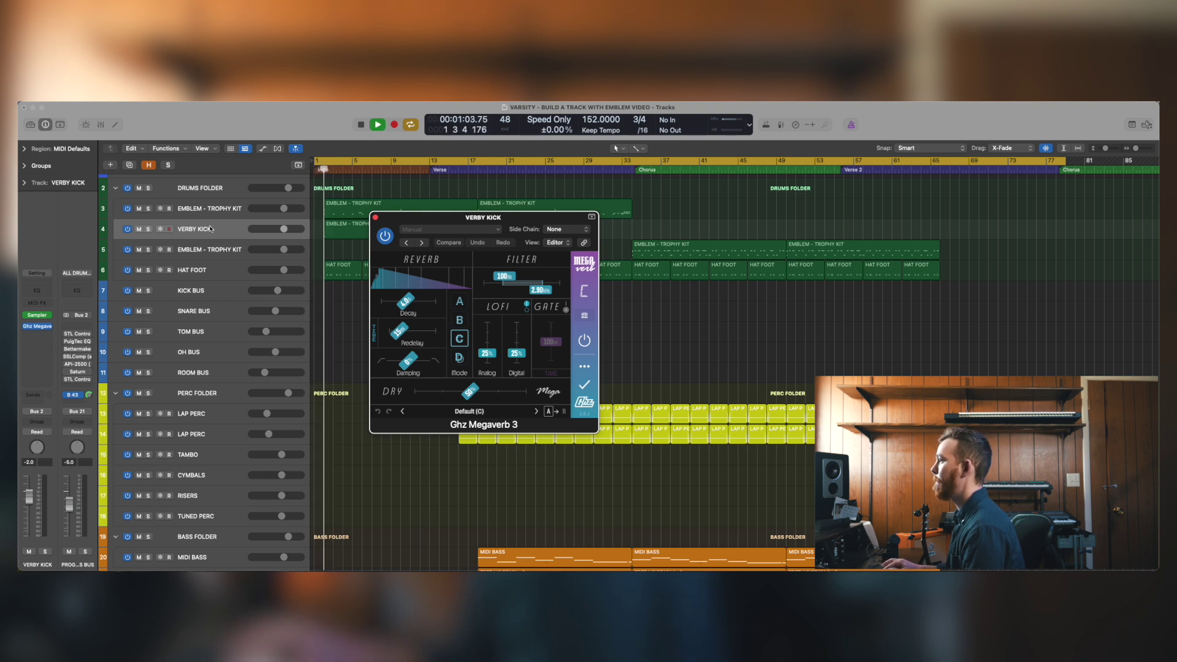
click(148, 229)
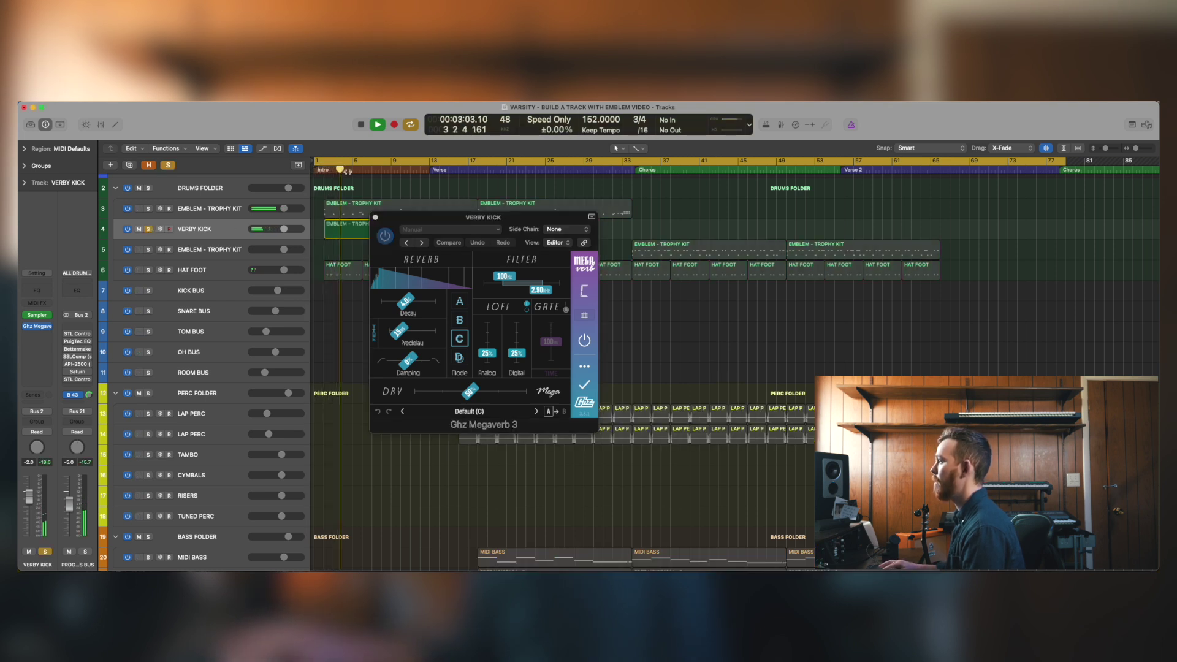
click(315, 171)
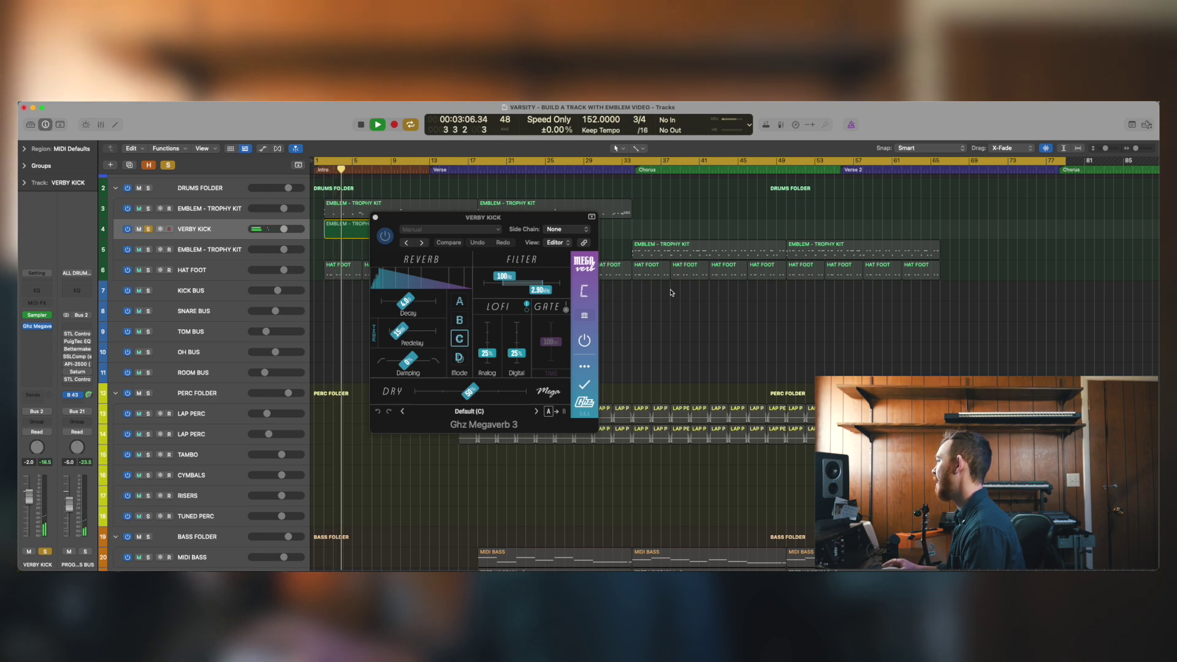
key(space)
Raise Megaverb's wet mix to 77% and lengthen its decay, replay VERBY KICK from the start and clear the solo
drag(470, 391, 493, 394)
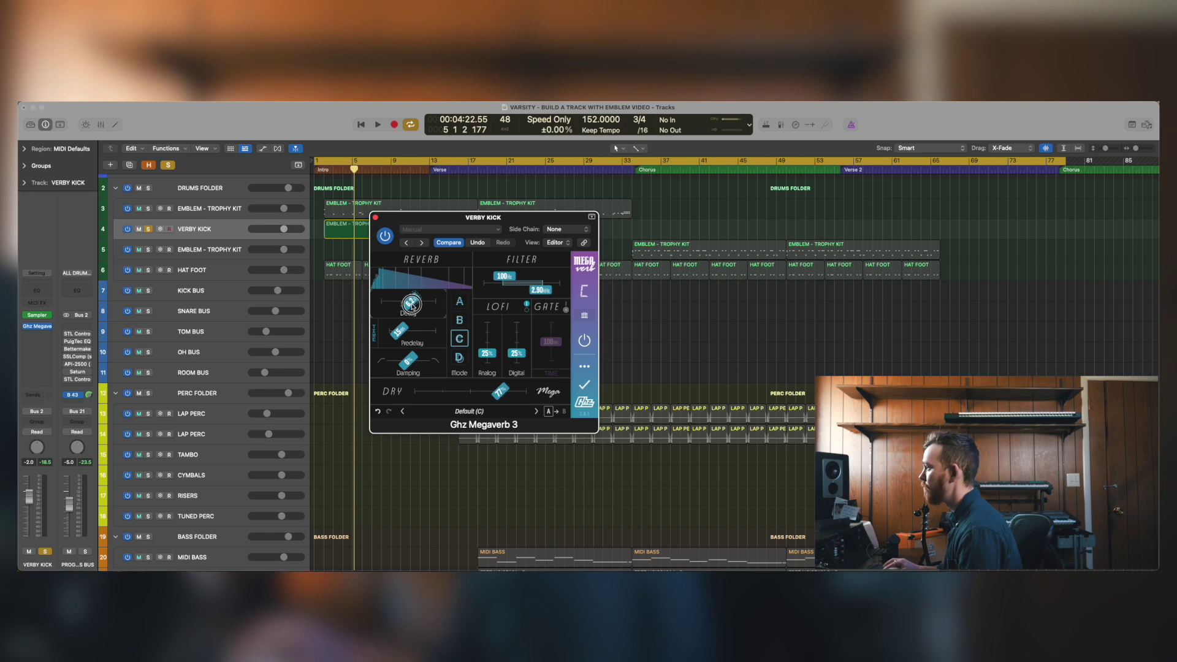
click(374, 217)
key(Return)
key(space)
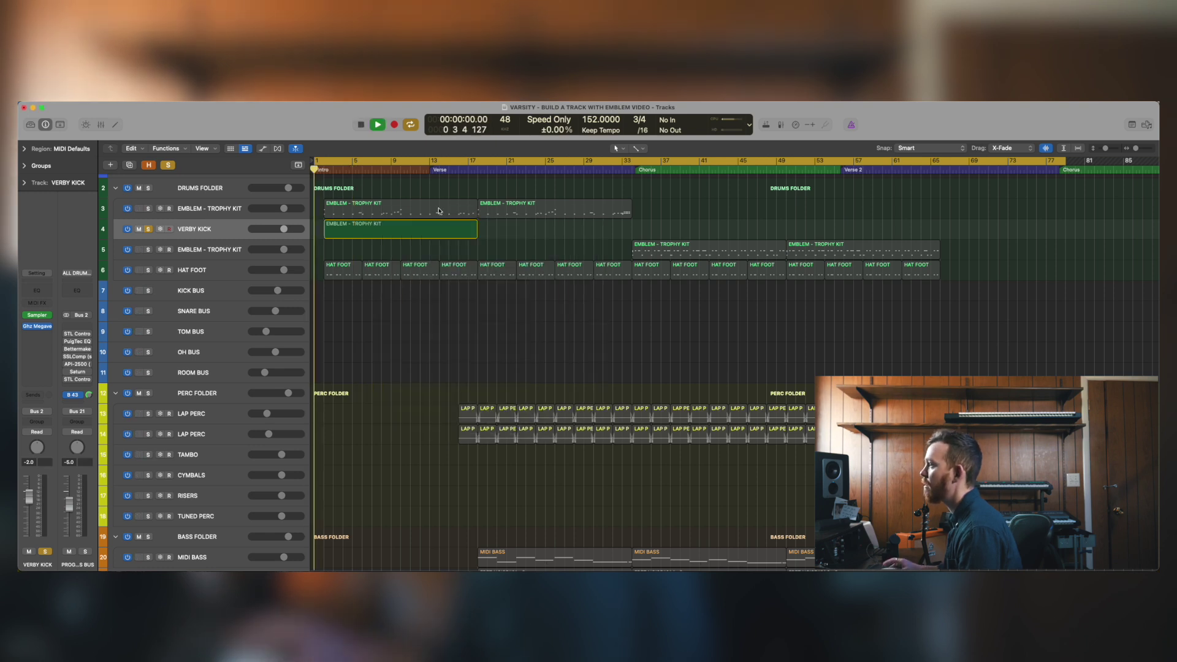
click(169, 165)
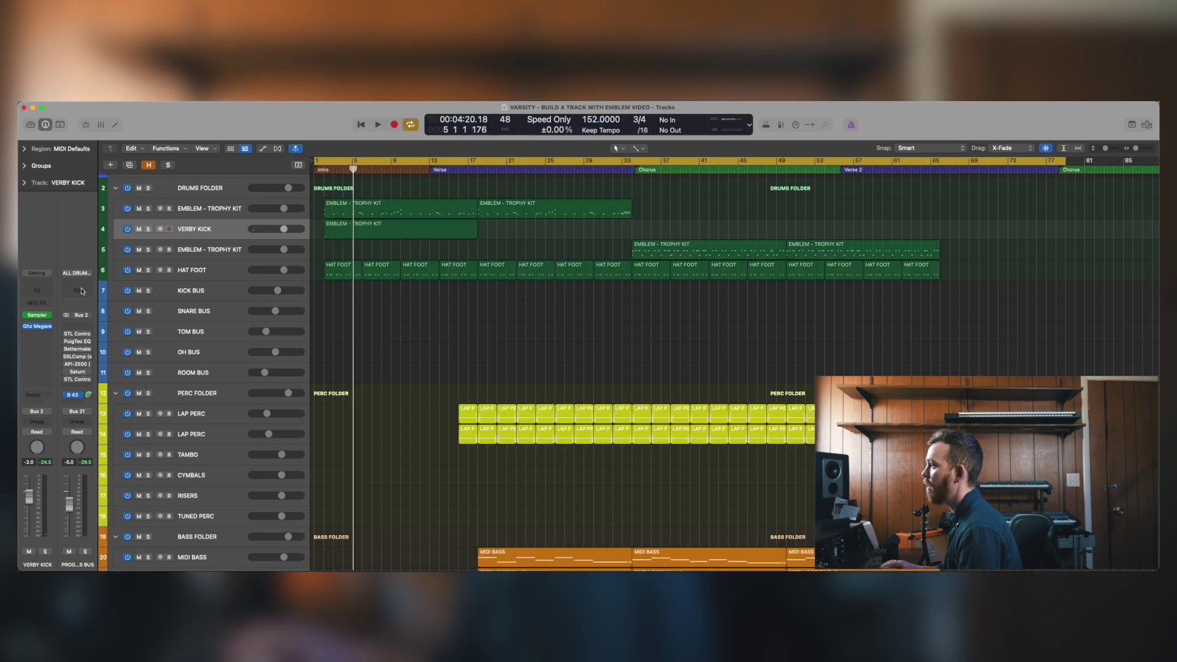
Insert Ghz Trem Control 3 after Megaverb on VERBY KICK and return to the song start
click(37, 337)
mouse_move(63, 407)
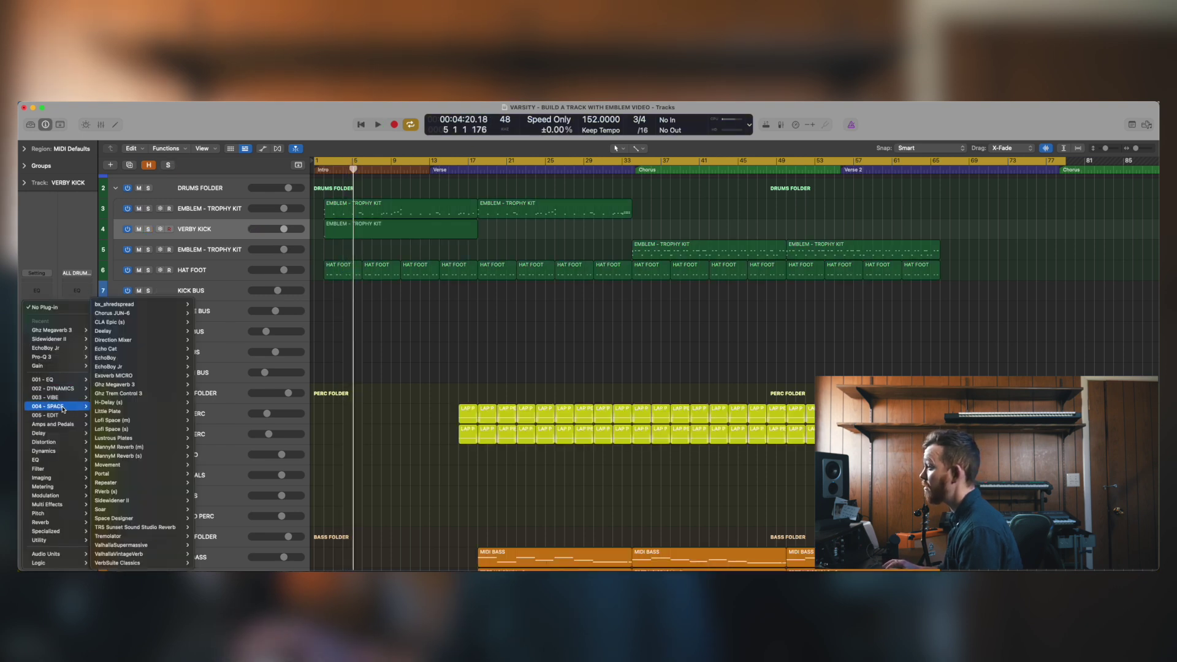
click(204, 393)
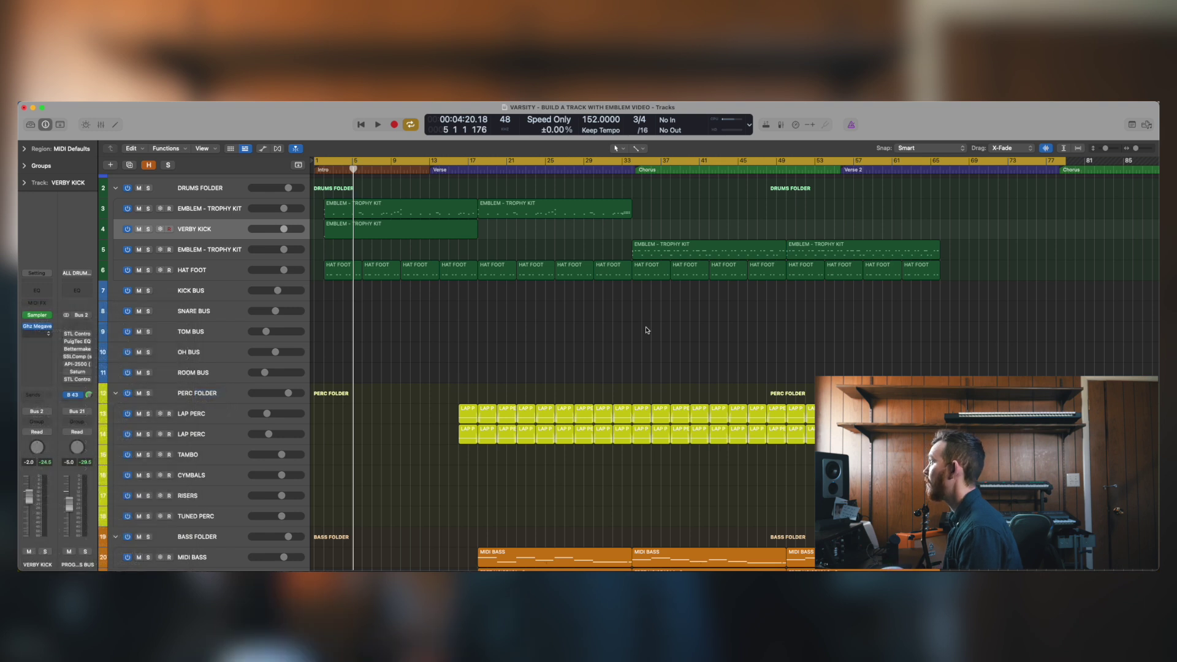
key(Return)
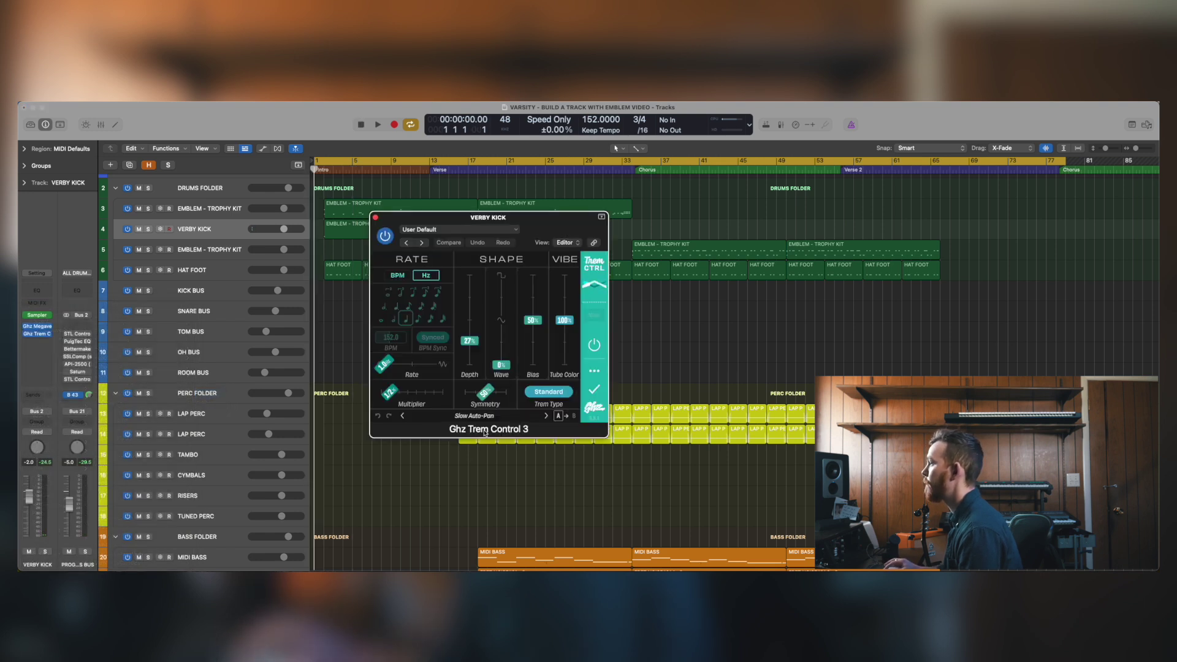
Sync the tremolo rate on VERBY KICK to BPM and play the track soloed from the song start
click(396, 276)
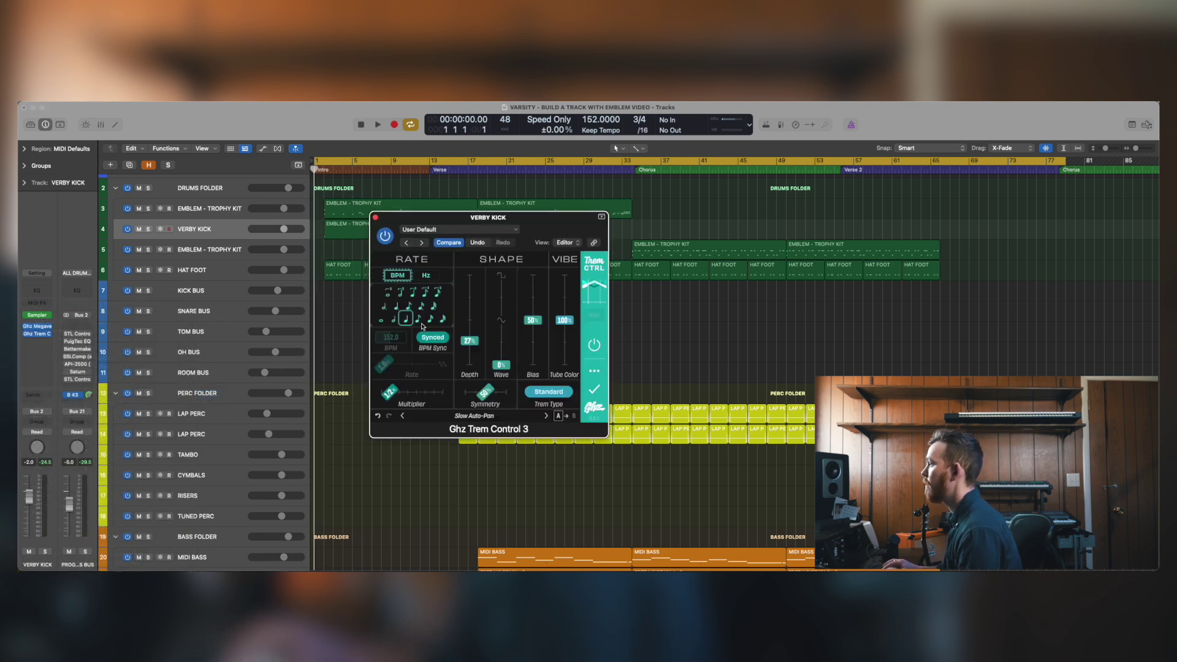
key(space)
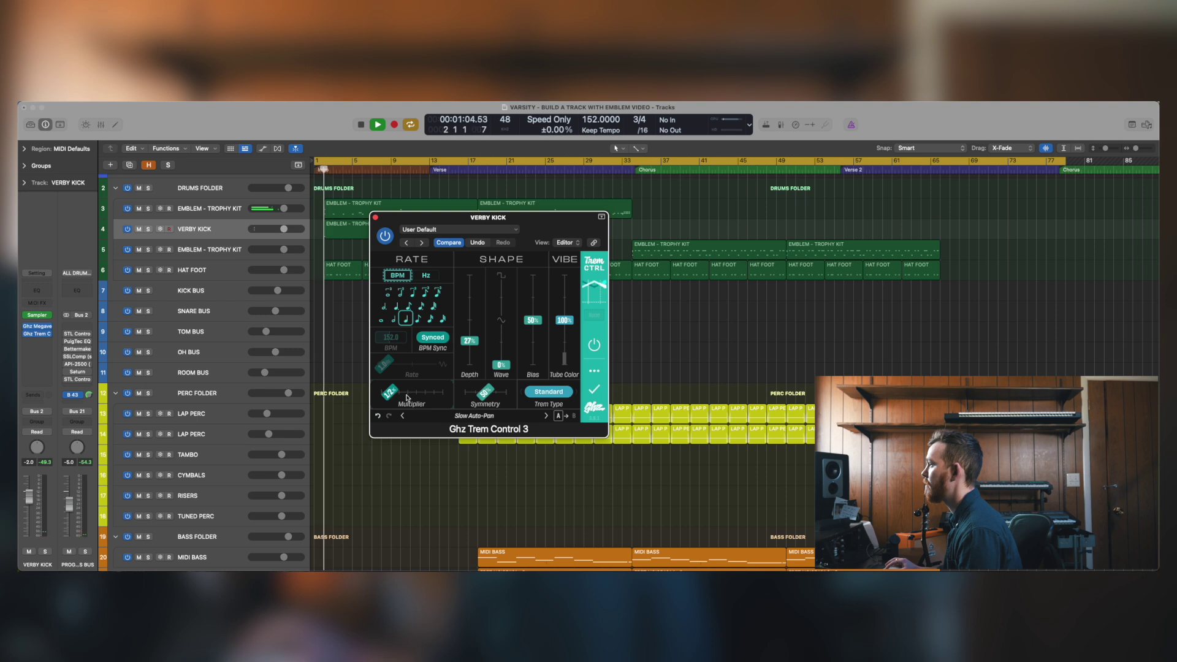
click(149, 230)
key(Return)
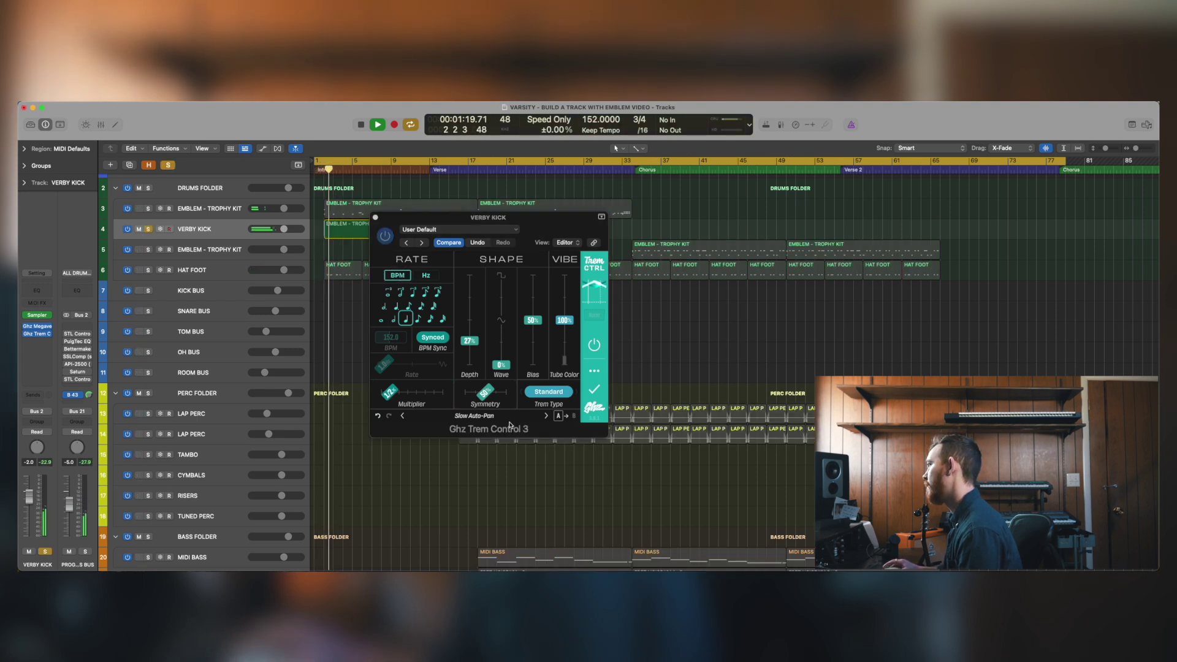
Set the tremolo's multiplier to 1x and adjust its depth while replaying VERBY KICK, and close the plug-in
click(398, 396)
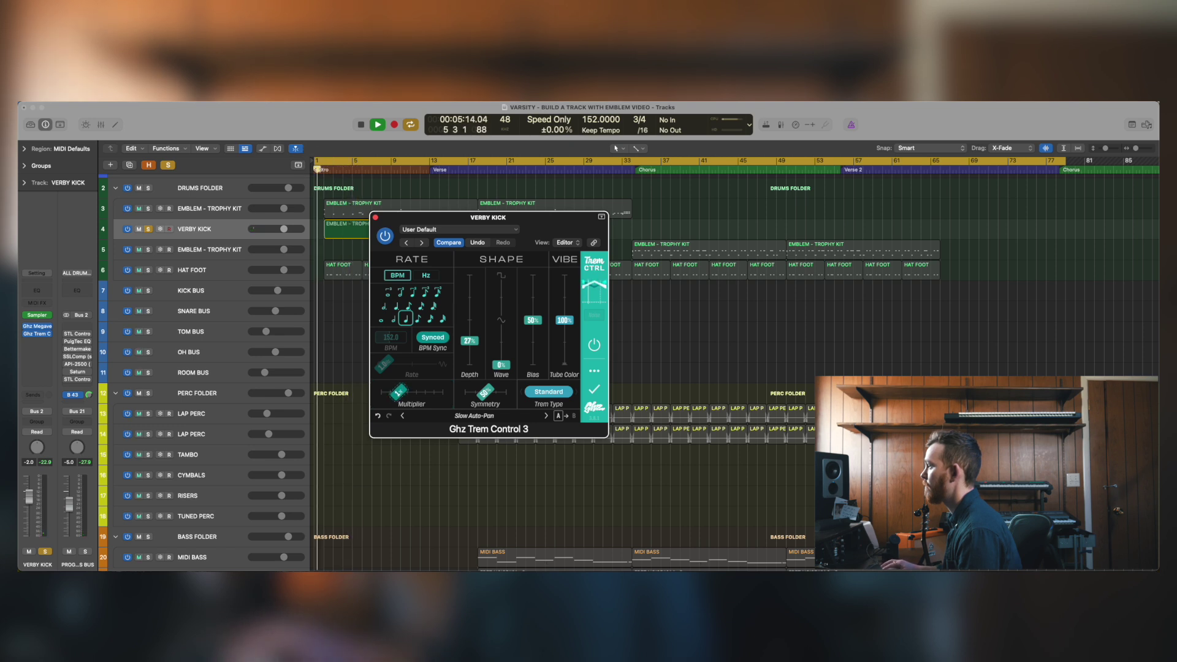
click(317, 170)
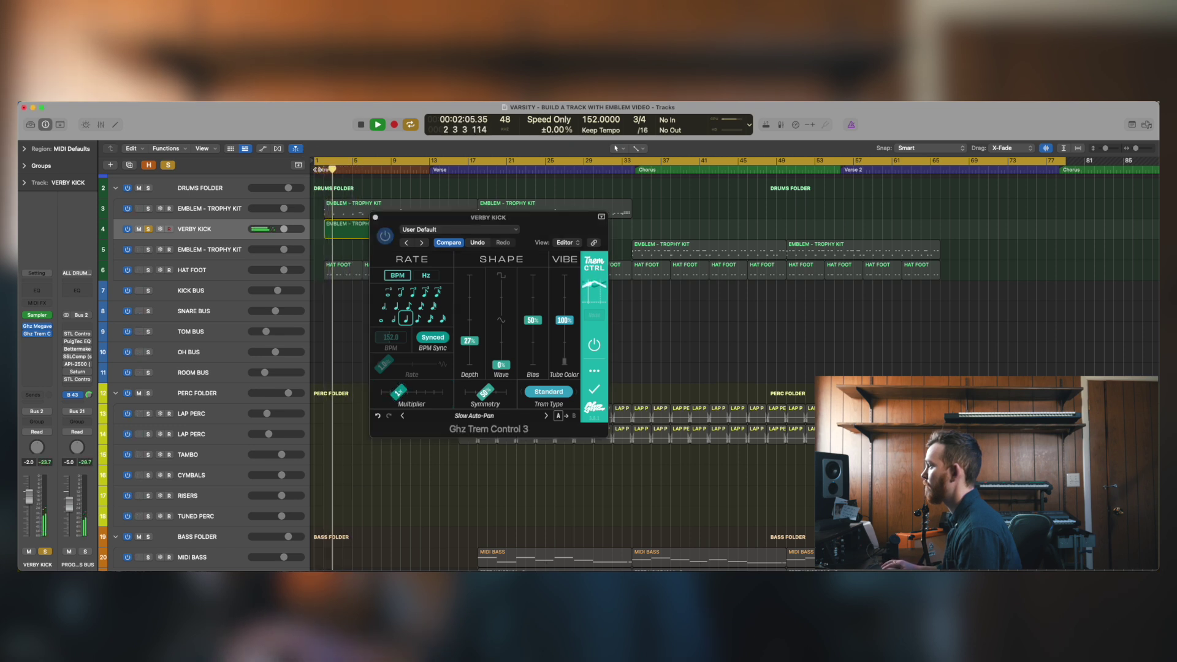
click(472, 344)
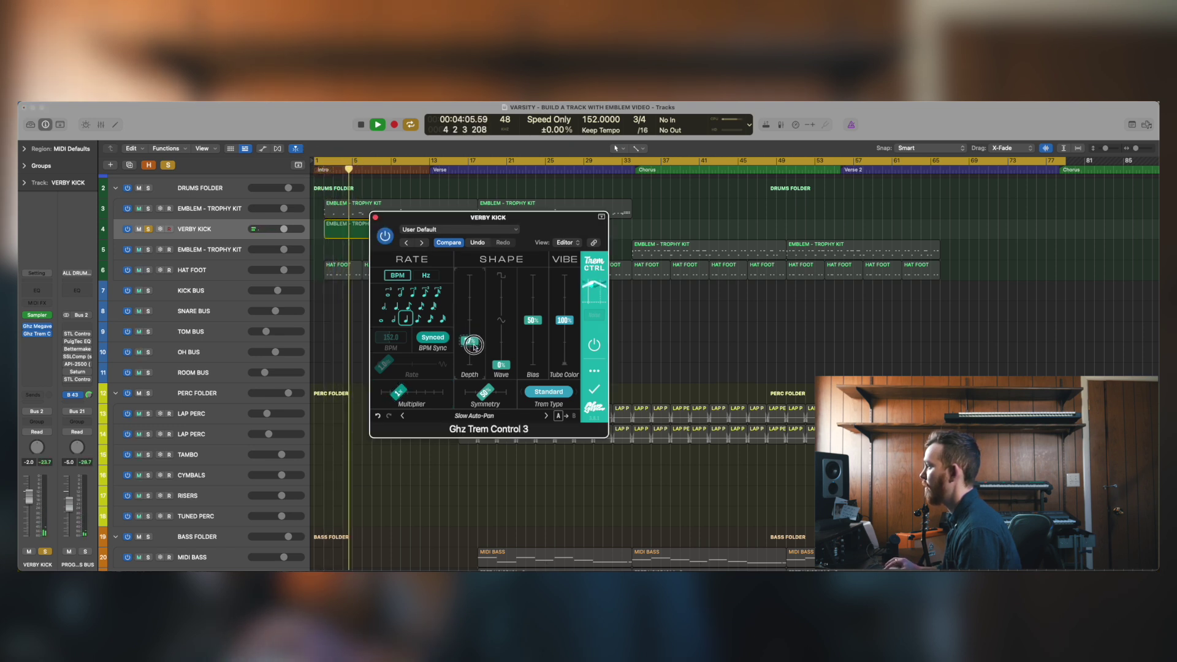
key(super+w)
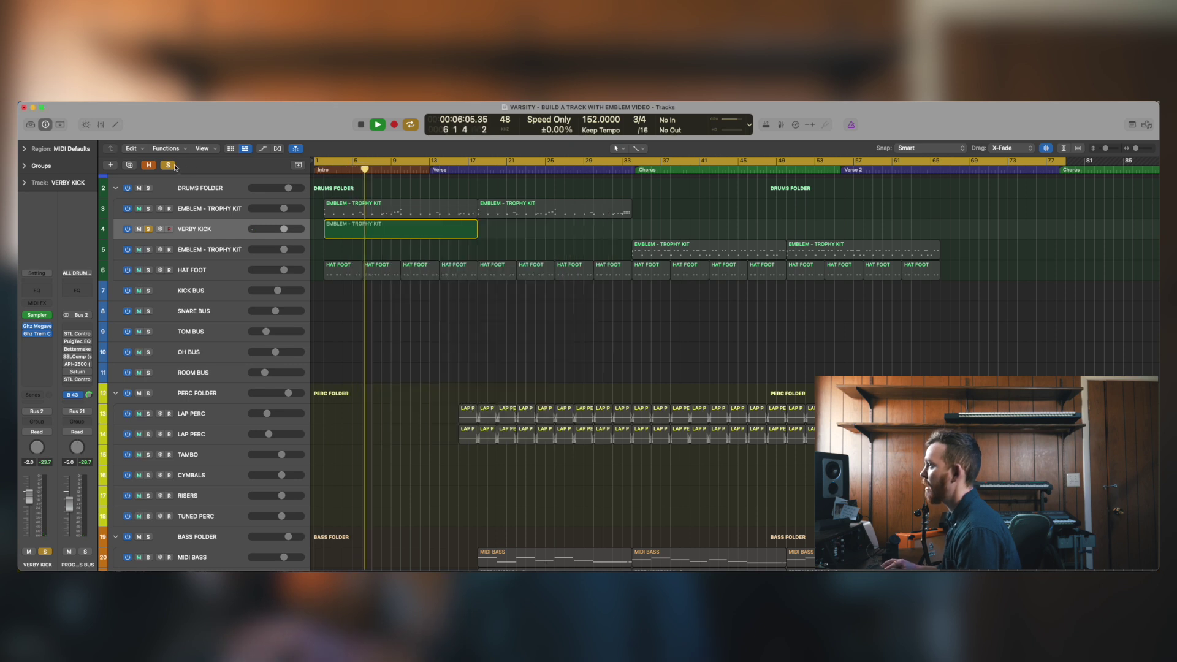
Copy the VERBY KICK intro region along its track to align with the second EMBLEM - TROPHY KIT part near the chorus
scroll(378, 275, up, 3)
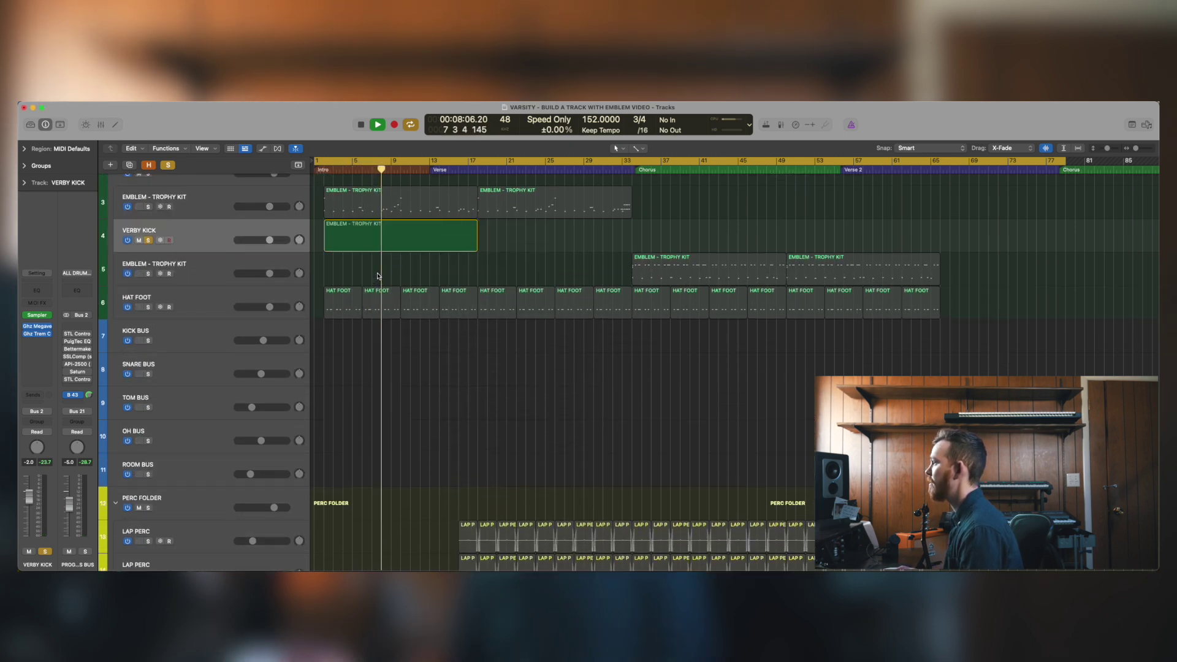
scroll(378, 276, up, 1)
click(447, 237)
drag(420, 225, 730, 225)
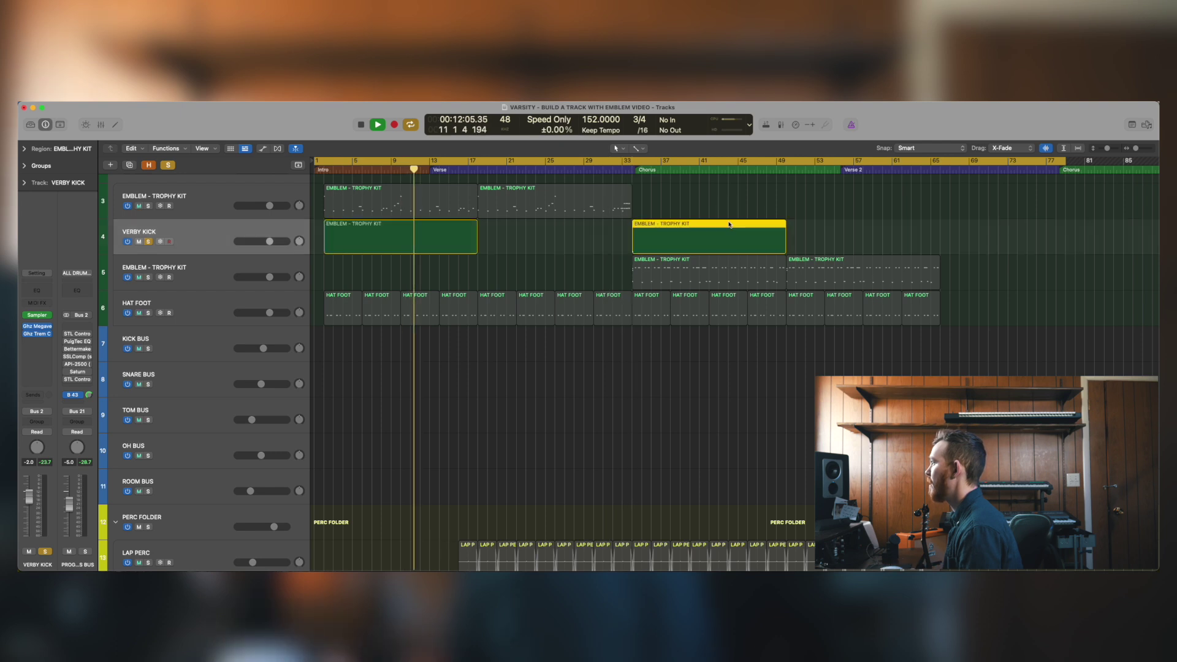
Stop playback, return to the song start and clear the solo on VERBY KICK
scroll(729, 225, down, 5)
click(643, 228)
key(space)
key(Return)
key(s)
key(super+a)
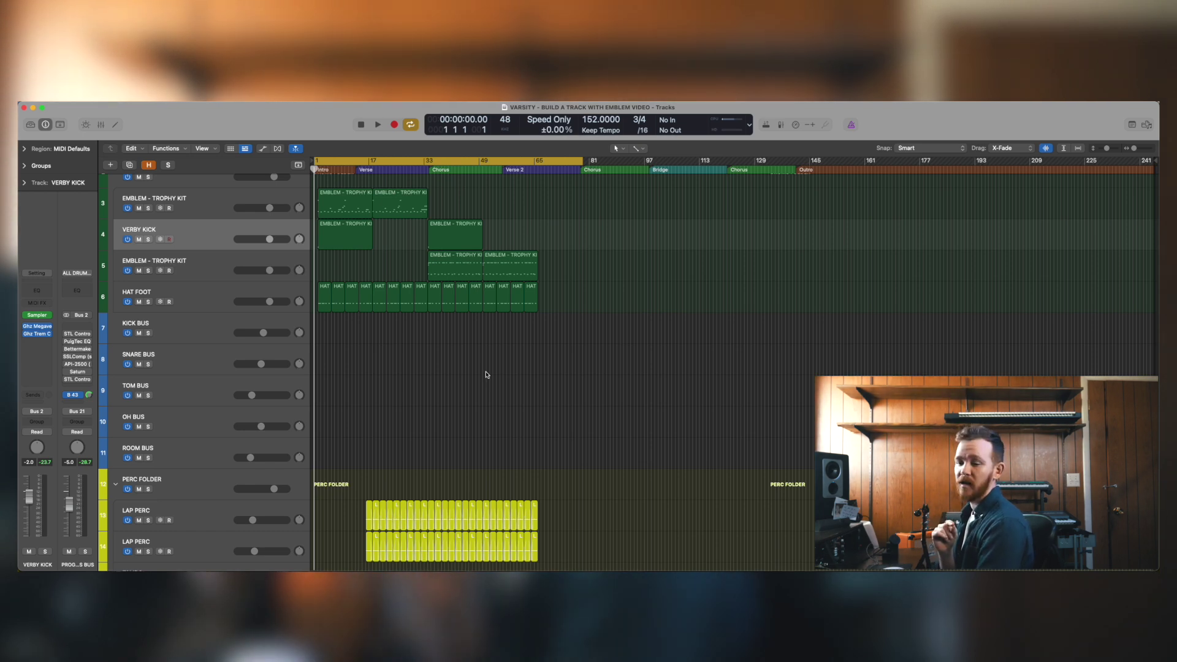
Switch to Finder and audition the ONE SHOTS samples from DIRT HIT through IMPACT 1, IMPACT 2 and KICK 20INCH PUNCH
key(super+alt+space)
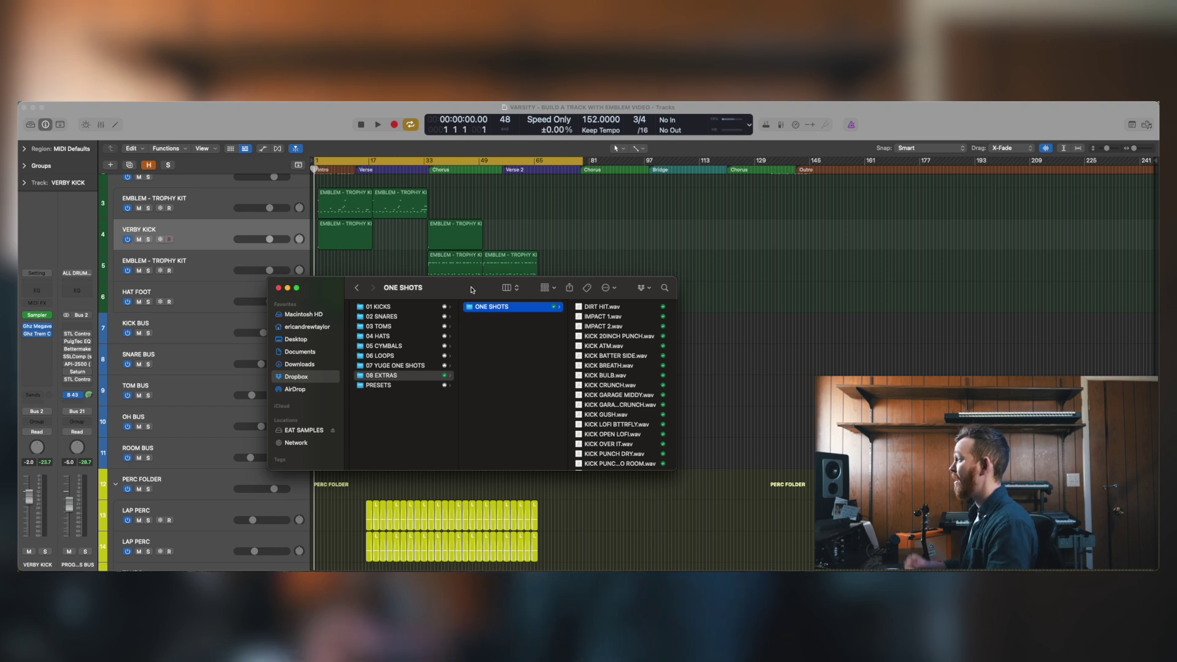
click(637, 308)
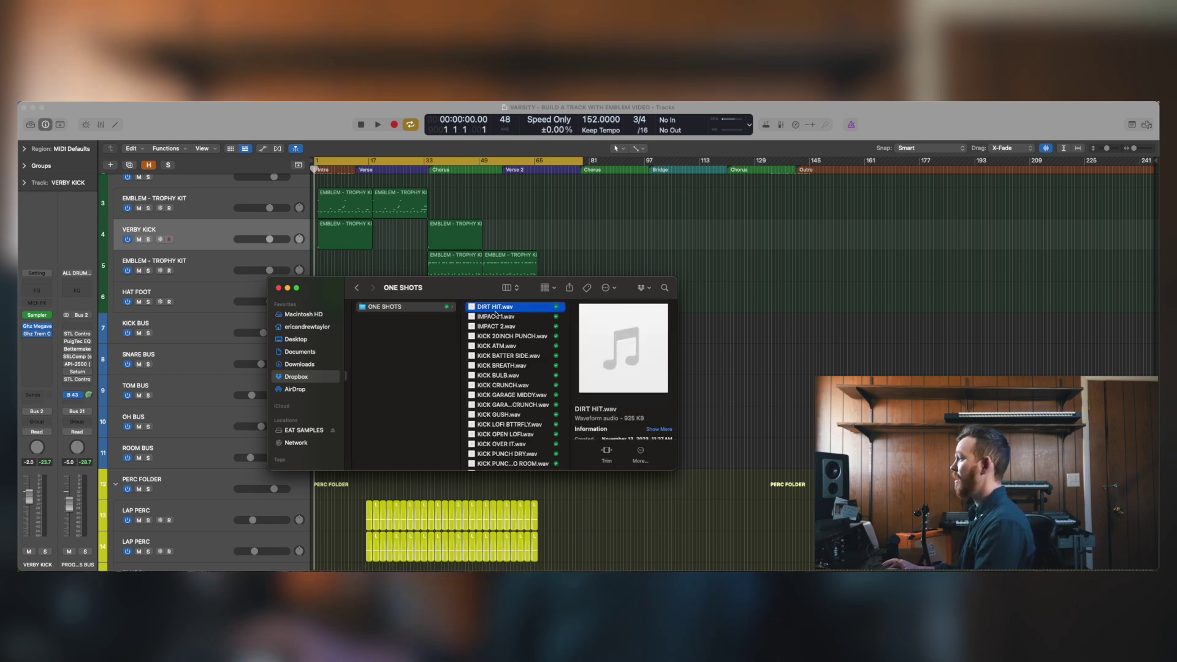
key(space)
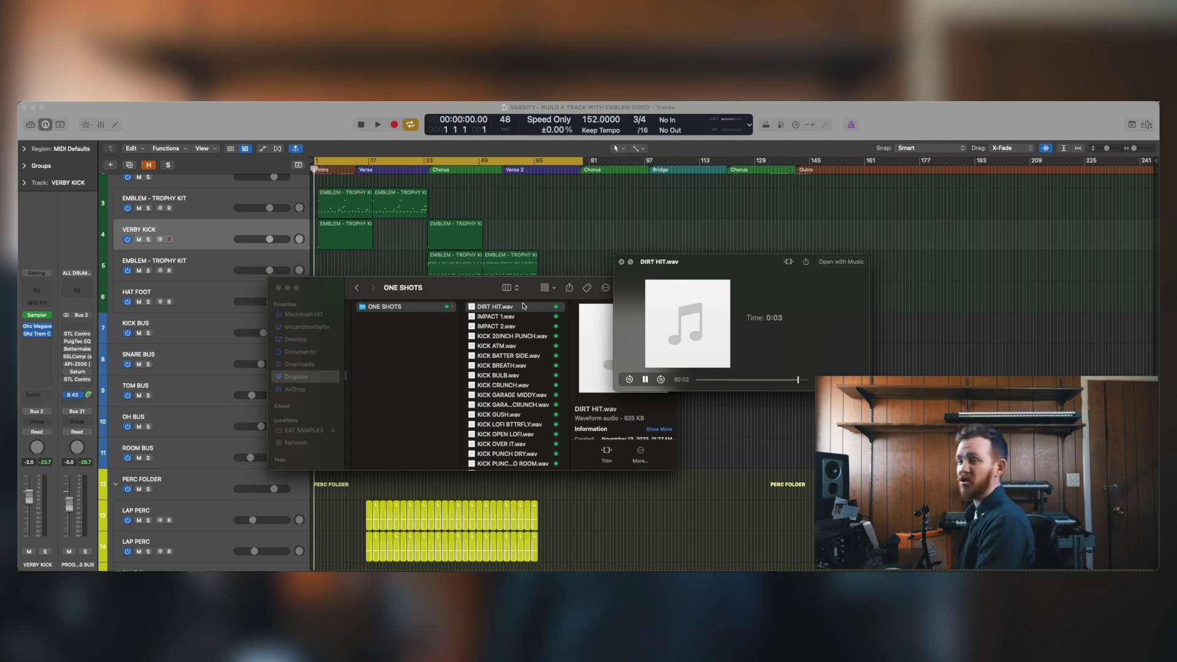
key(Down)
key(Down)
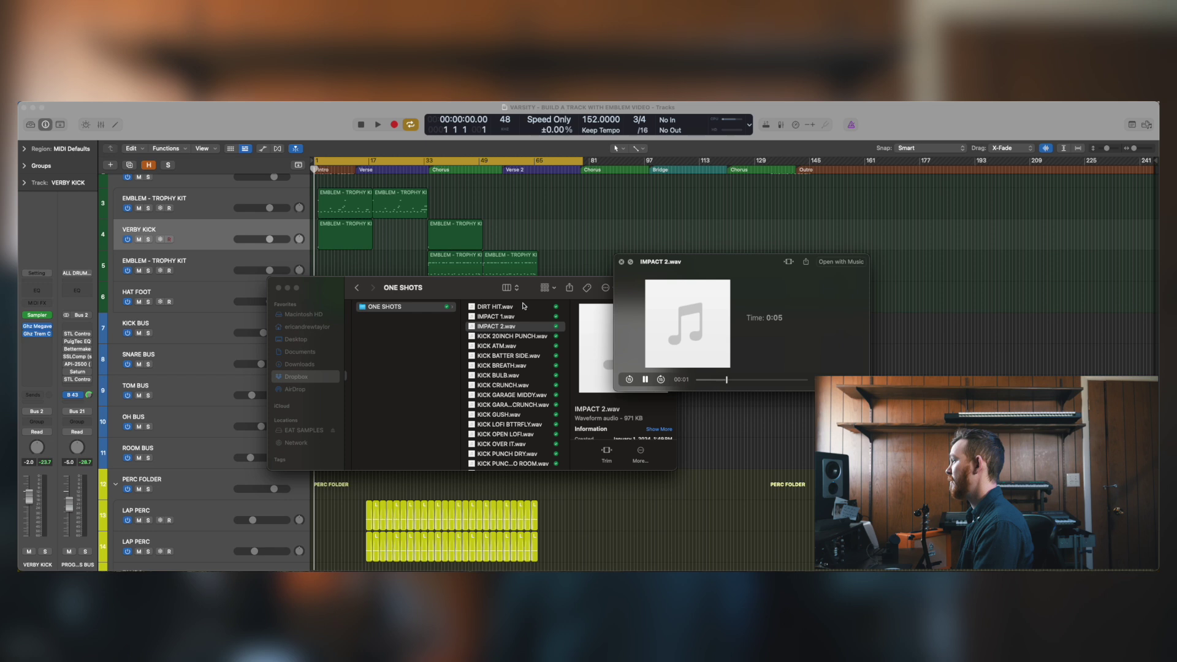
key(Down)
Audition SHAKE TAPE, SMALL HIT and the snare one-shots down to SNARE OVER IT in the ONE SHOTS folder
scroll(490, 415, down, 5)
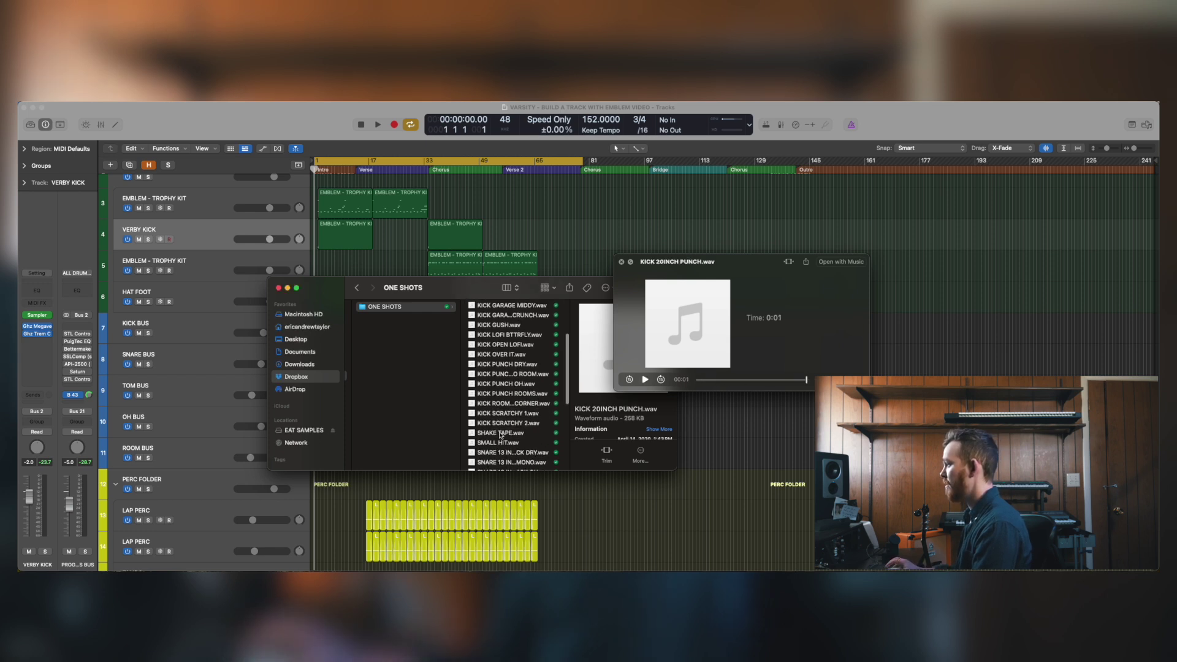
click(501, 433)
click(506, 442)
scroll(509, 429, down, 3)
click(513, 401)
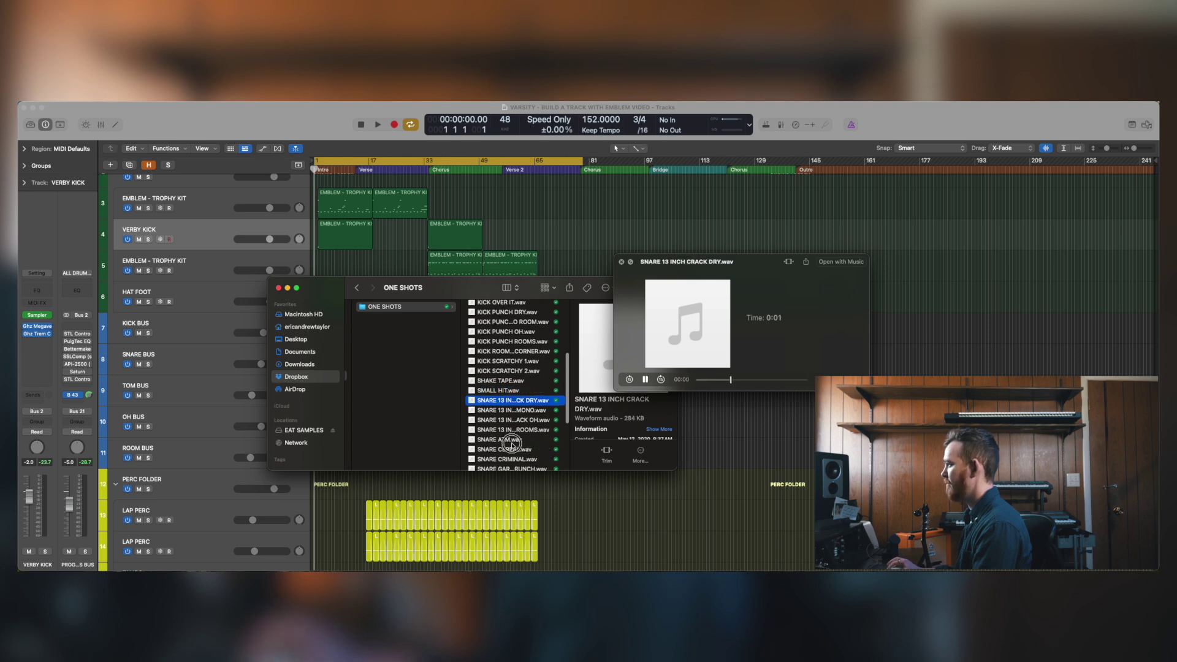
click(512, 447)
scroll(512, 429, down, 3)
key(Down)
key(Down)
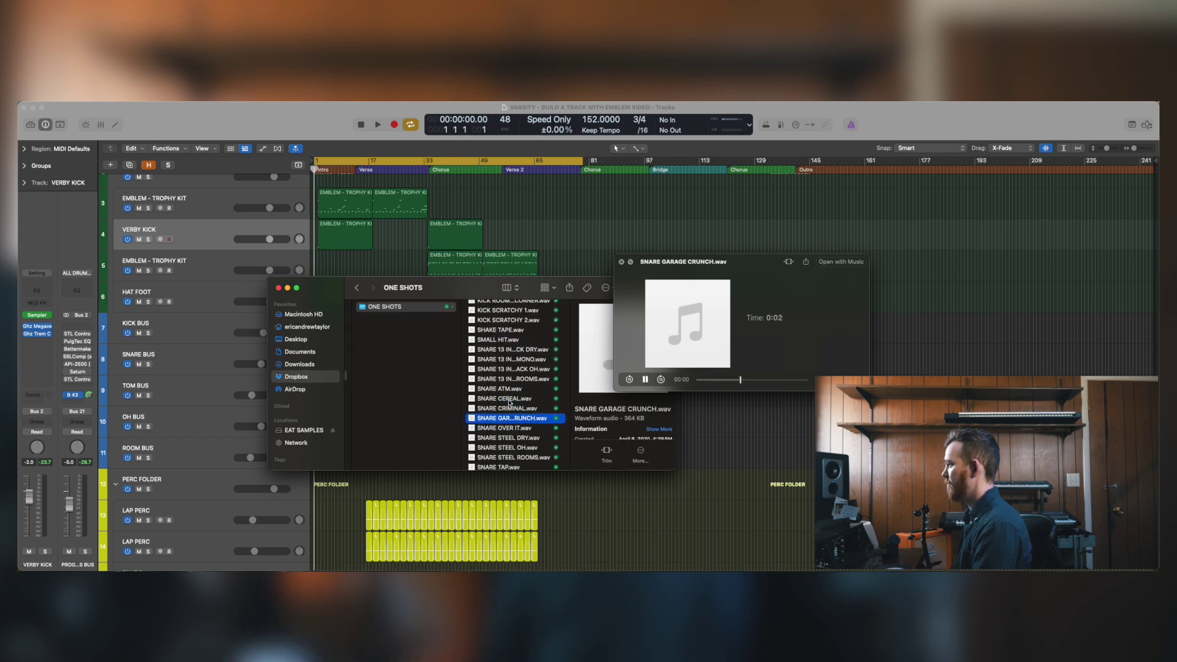
scroll(508, 403, down, 2)
key(Down)
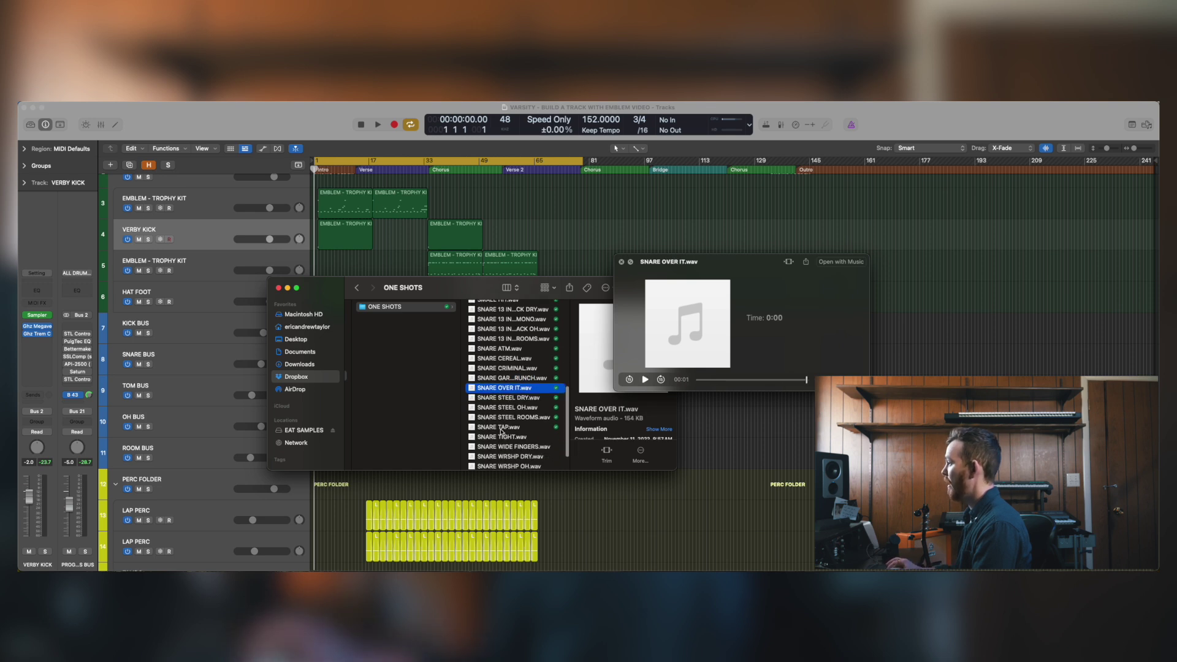
Audition the SNARE TAP, SNARE TIGHT and SNARE WIDE FINGERS samples
click(501, 427)
click(505, 438)
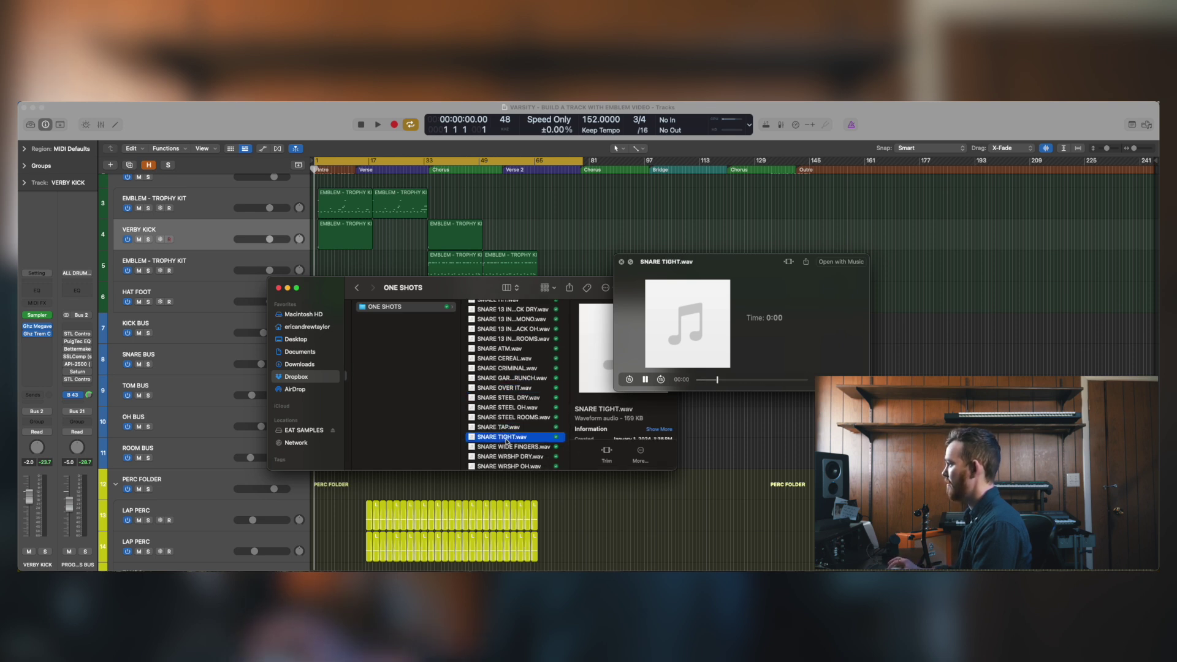
click(502, 427)
scroll(509, 426, down, 2)
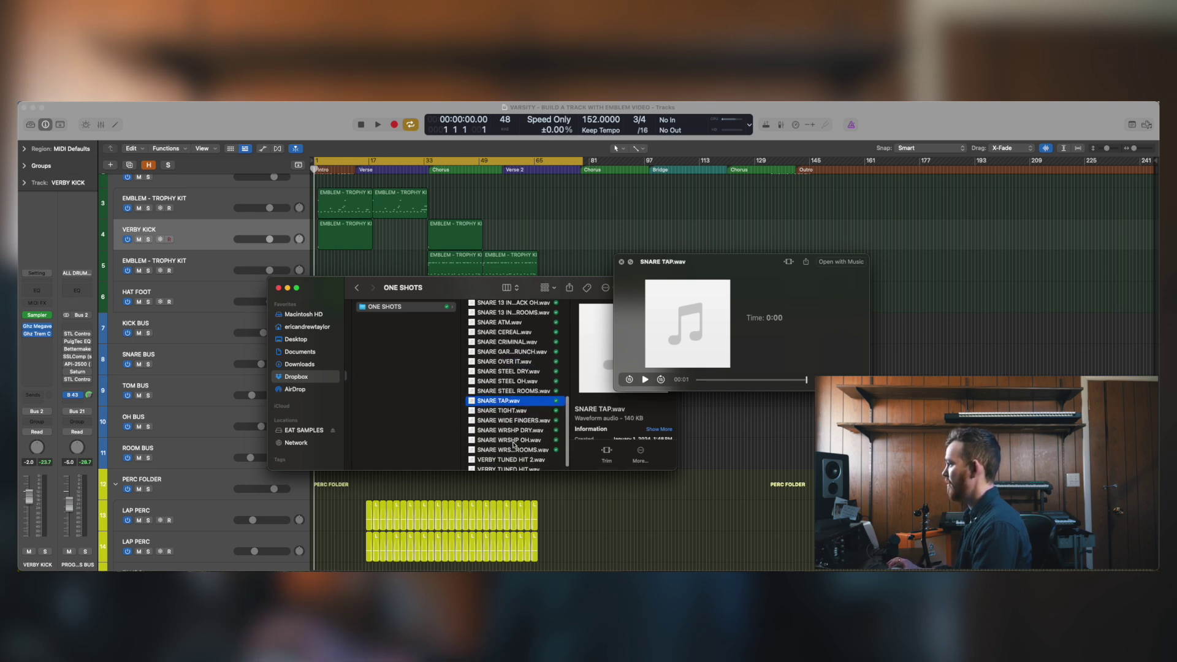
click(510, 419)
scroll(512, 422, down, 1)
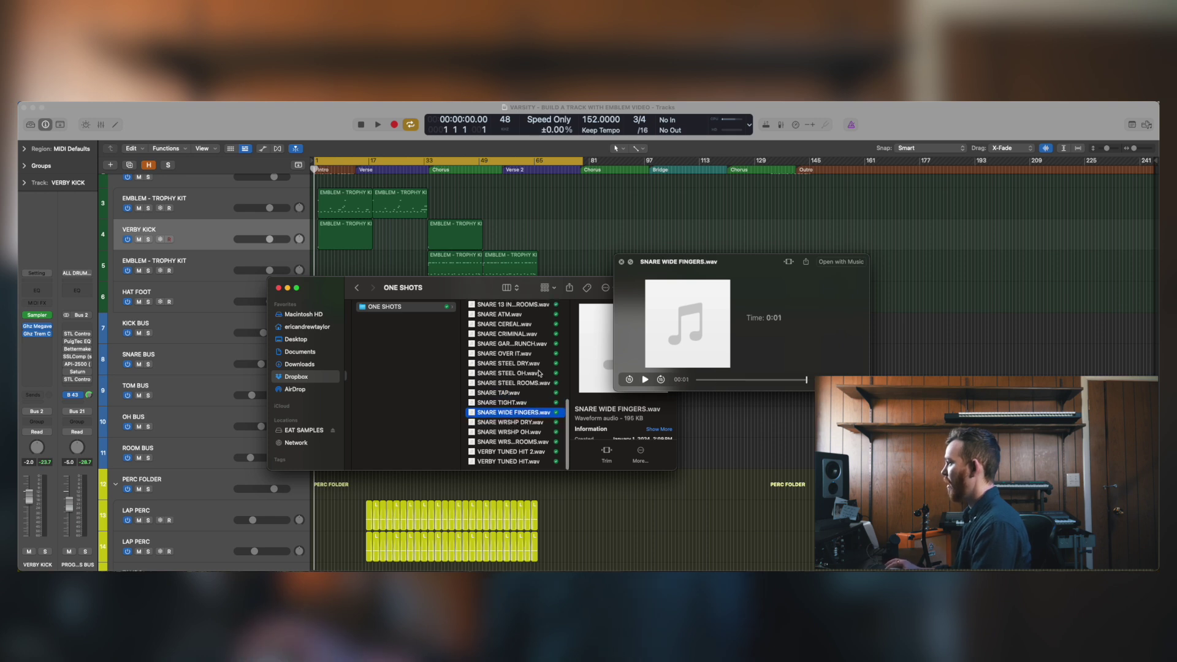
Select SNARE WIDE FINGERS, SNARE TAP, SMALL HIT and IMPACT 2 together in the ONE SHOTS folder and close the audio preview
scroll(503, 398, up, 1)
super+click(506, 406)
scroll(509, 398, up, 5)
super+click(525, 345)
scroll(523, 368, up, 3)
scroll(522, 377, up, 5)
scroll(522, 377, up, 6)
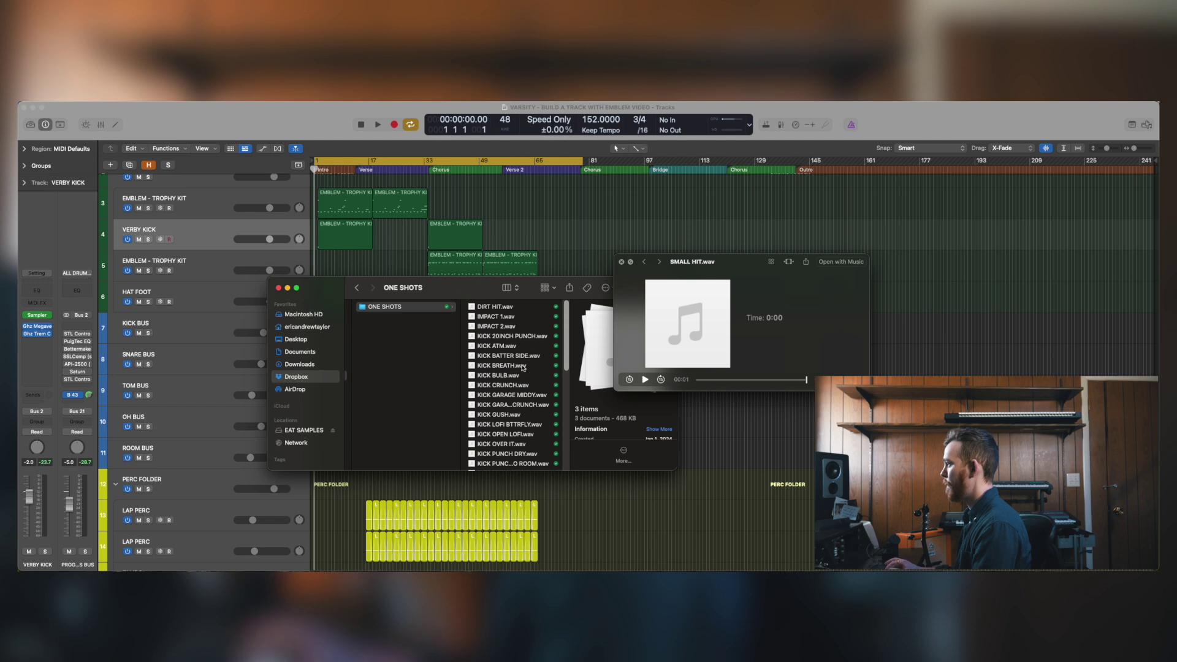
super+click(512, 326)
drag(478, 296, 631, 293)
key(space)
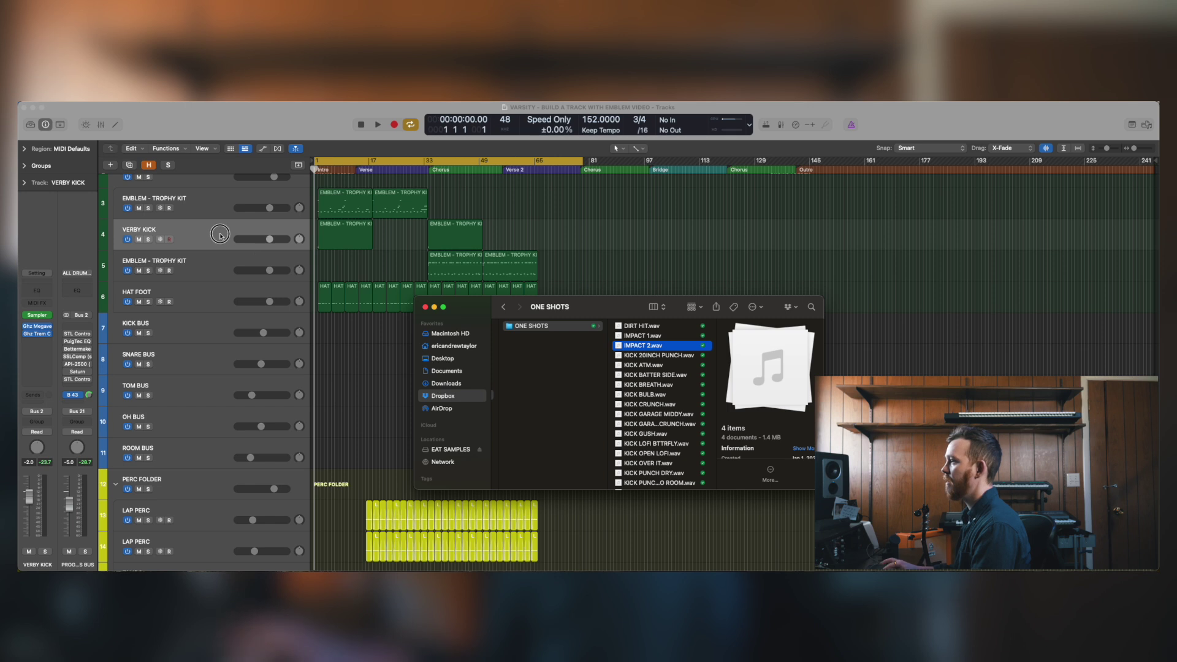
Duplicate the VERBY KICK track with its settings and recall the Sampler's default setting on the copy
click(219, 235)
click(128, 165)
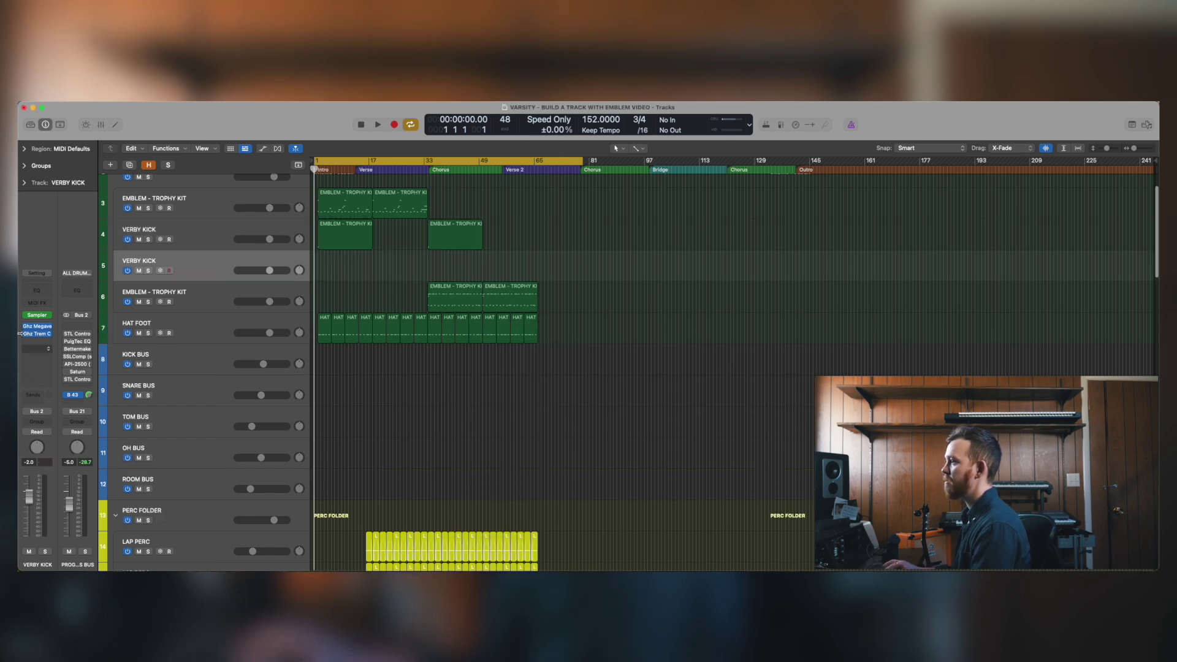
click(40, 317)
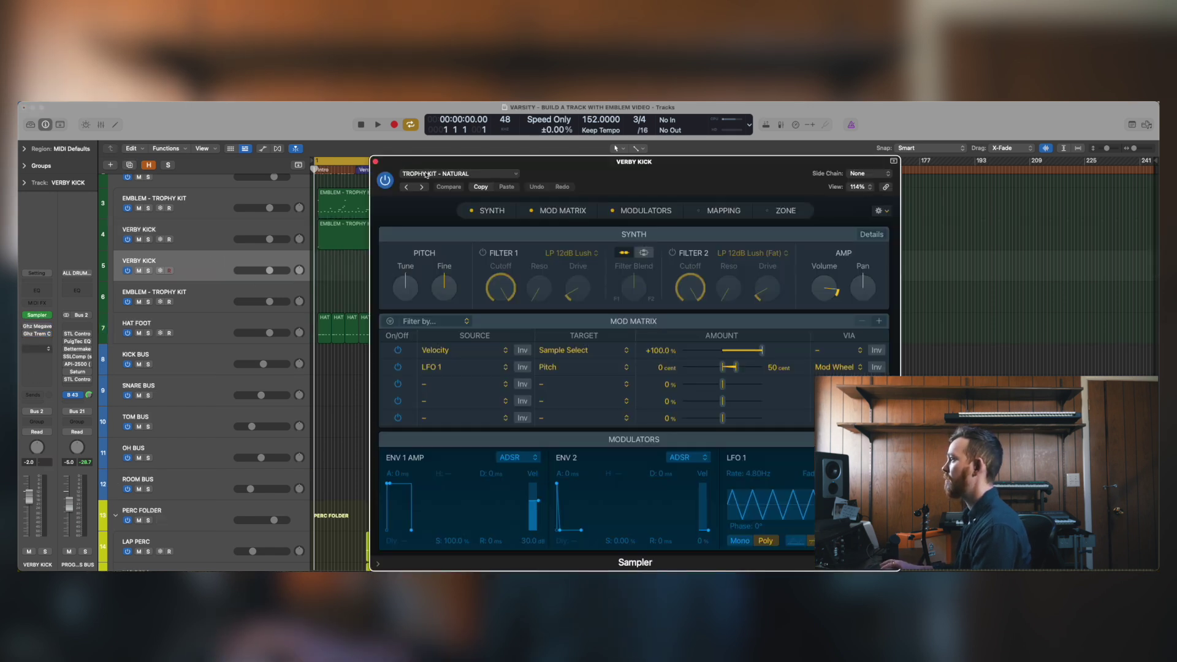
click(445, 174)
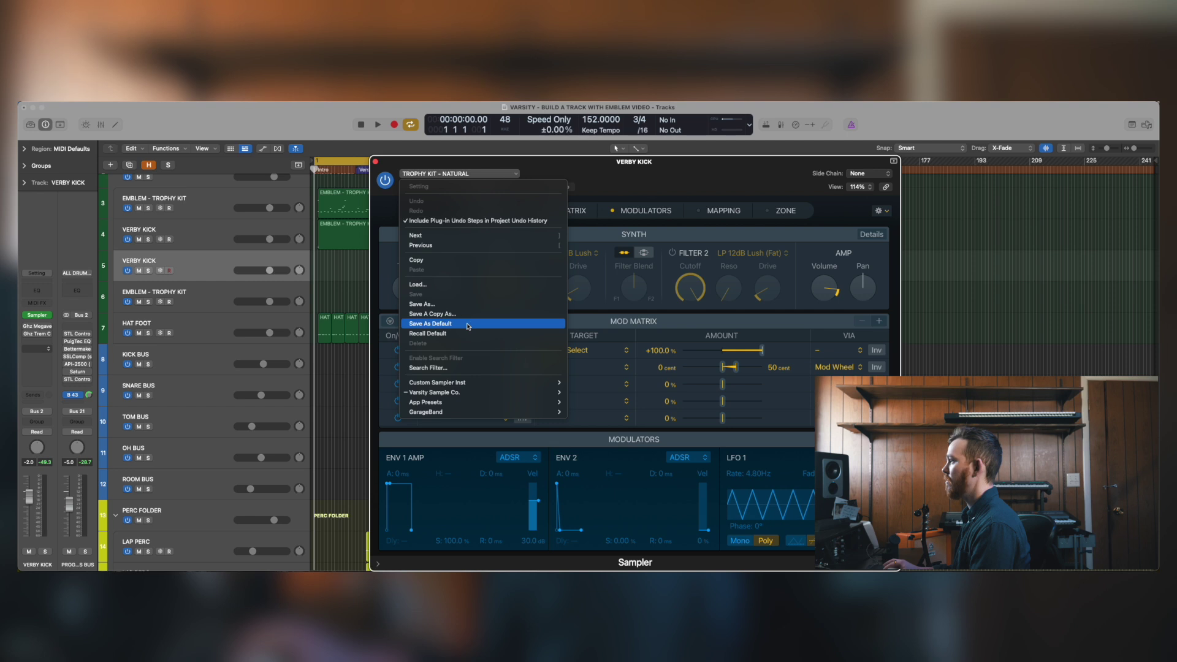
click(464, 333)
Delete the Default Group from the Sampler's key mapping on the duplicated track
drag(723, 162, 619, 161)
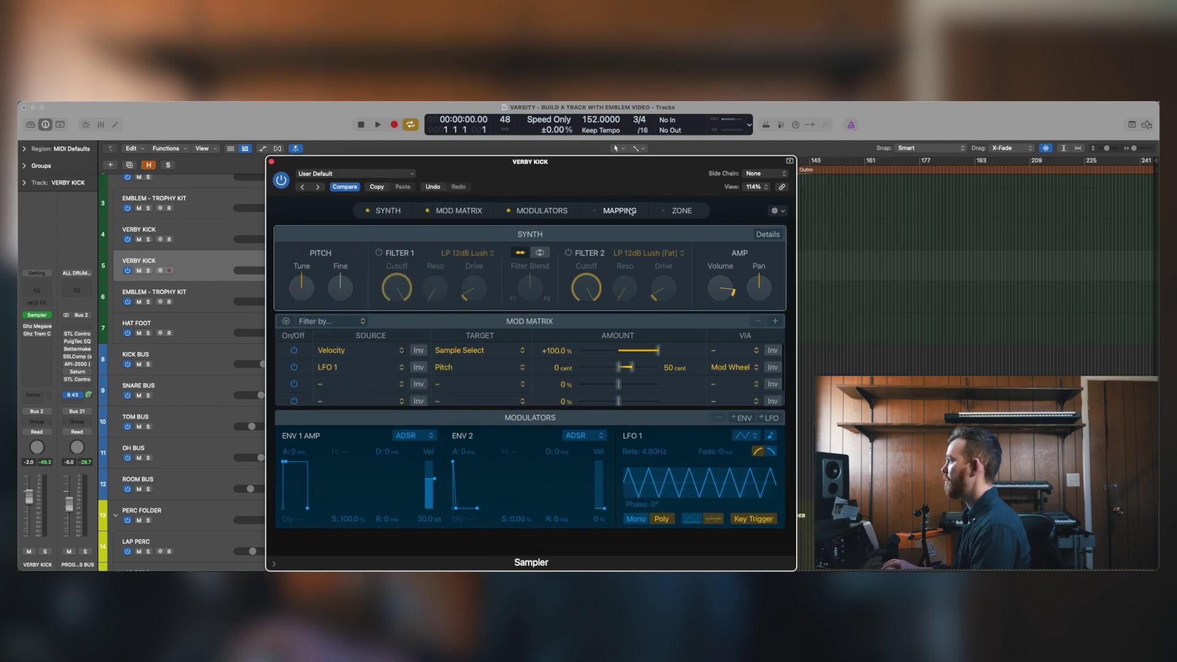
click(620, 211)
click(342, 411)
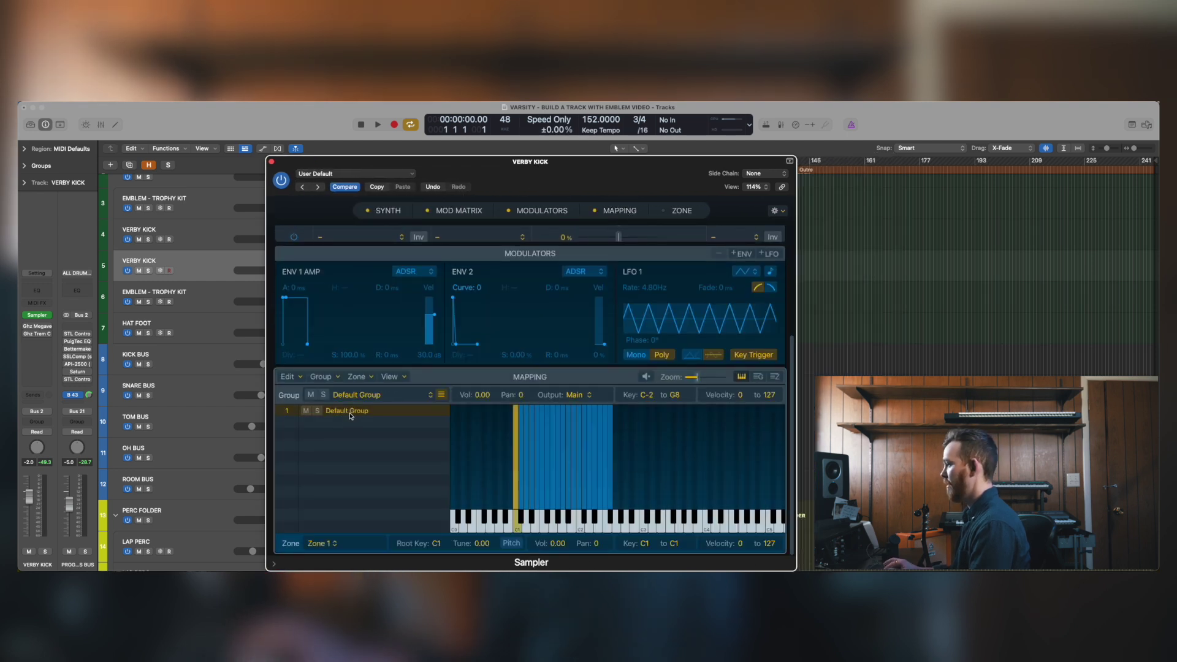
key(Delete)
drag(559, 161, 408, 162)
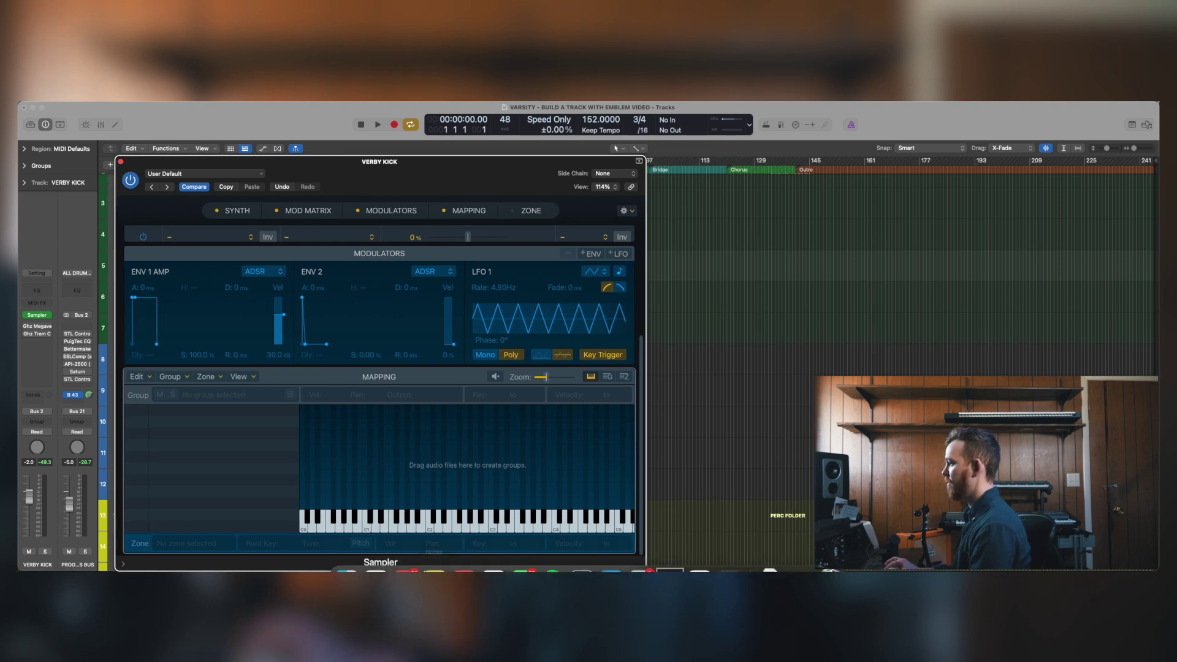
Map the four selected one-shots onto adjacent Sampler keys starting at C1 and minimize the Finder window
click(346, 553)
scroll(662, 429, down, 10)
drag(655, 432, 365, 507)
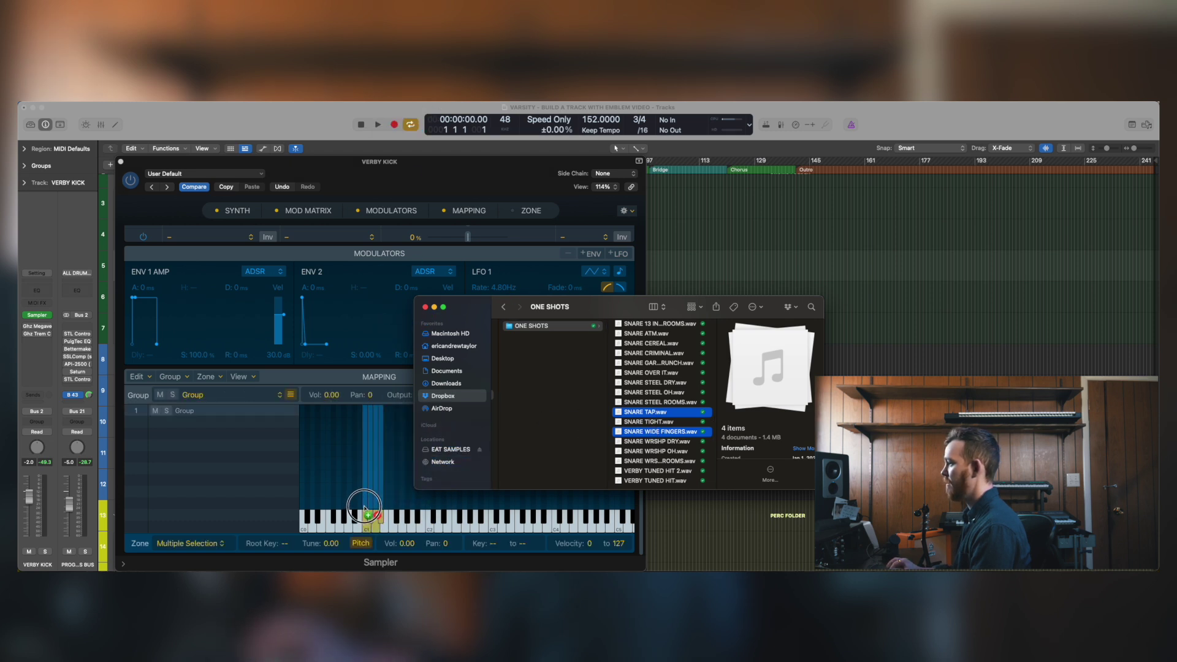
click(508, 253)
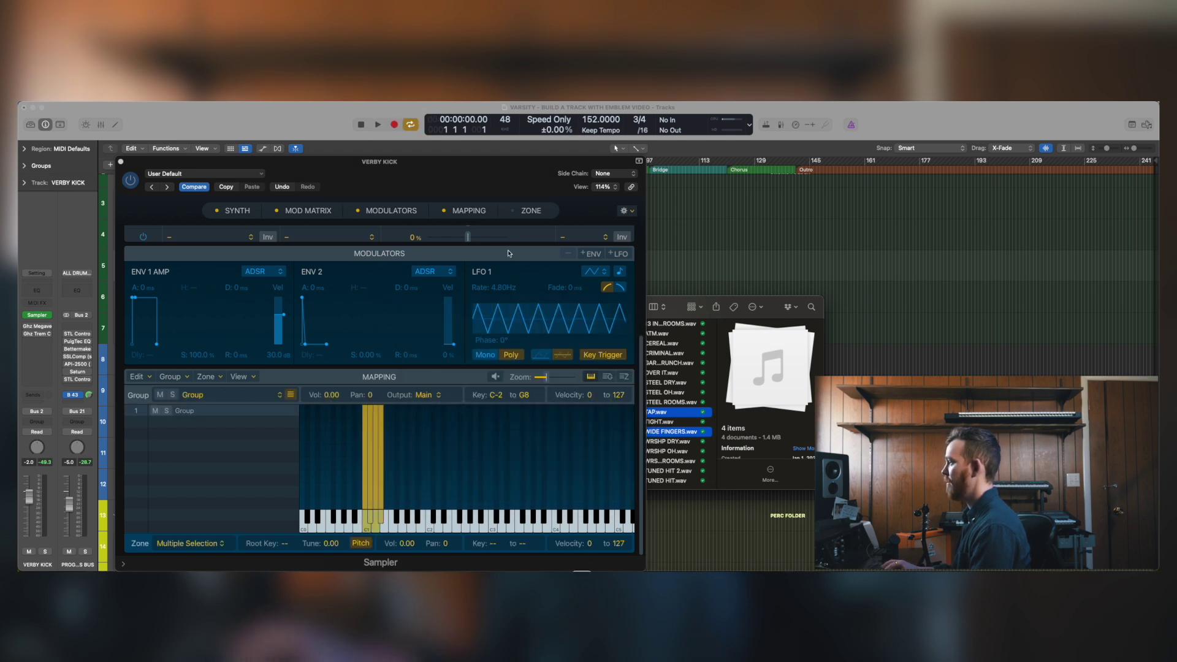
double_click(670, 308)
click(399, 498)
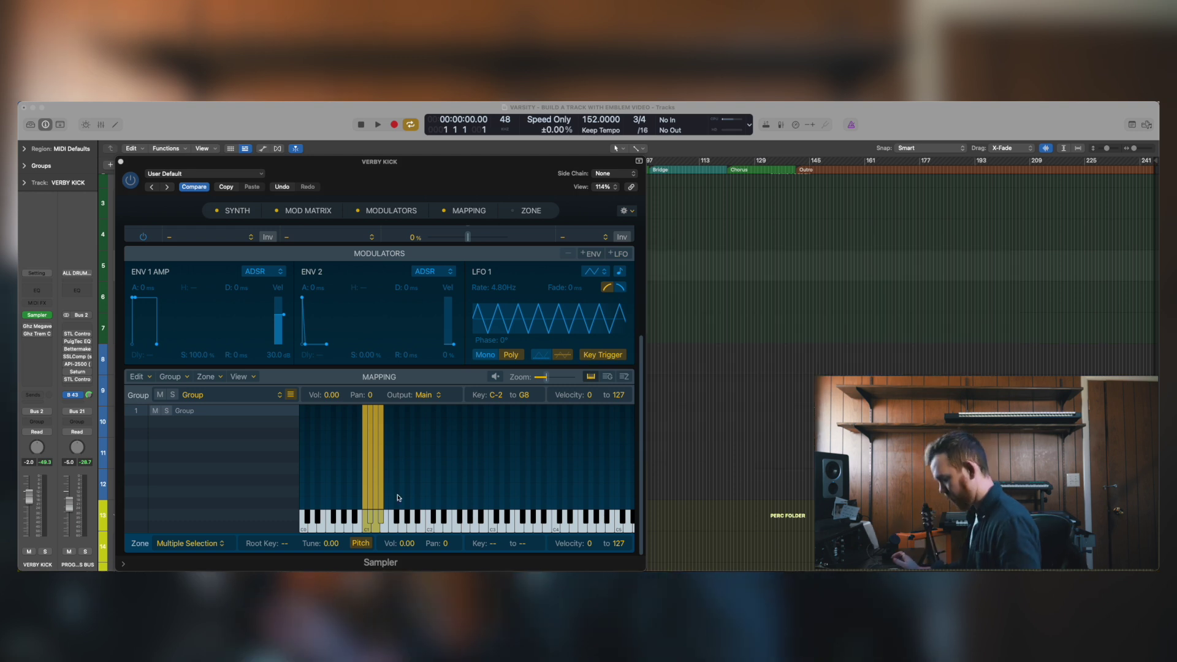
Show the Sampler's Zone section and try to enable One Shot playback for all four mapped zones at once
drag(477, 193, 490, 168)
drag(454, 420, 358, 427)
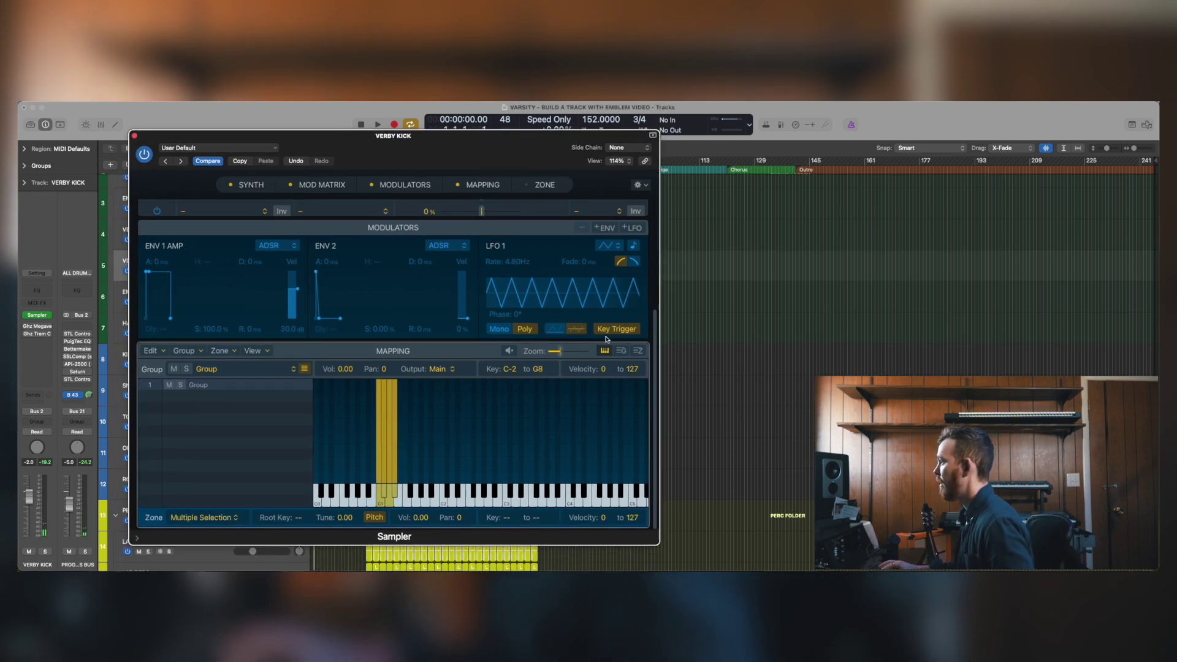
click(478, 421)
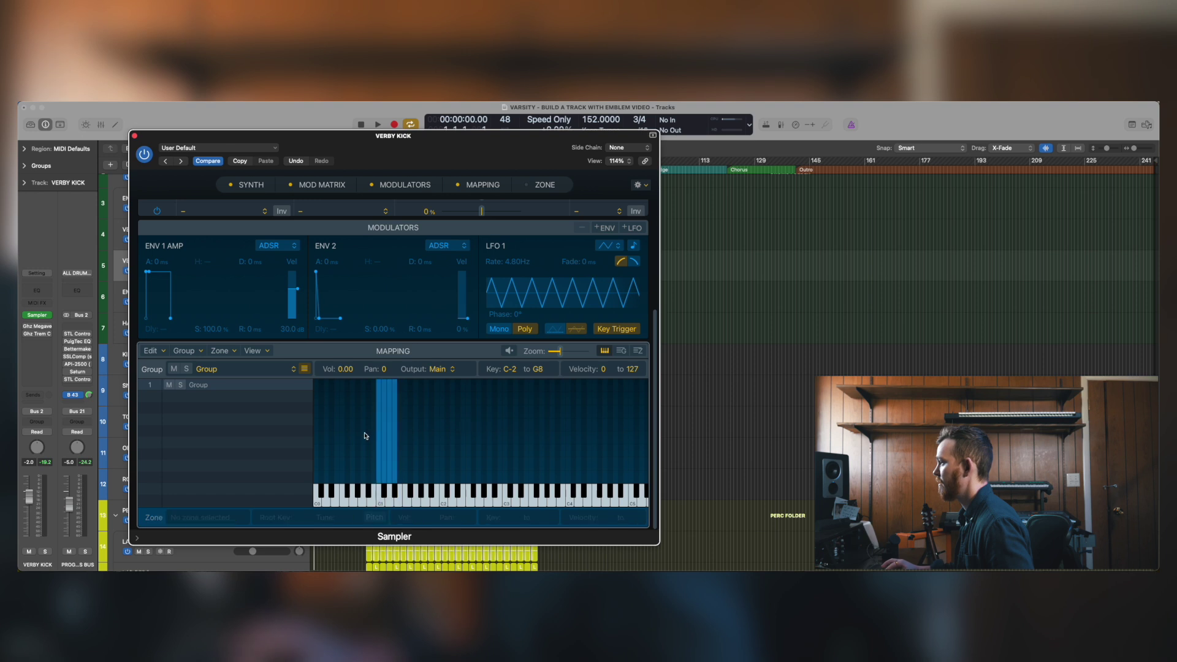
click(528, 186)
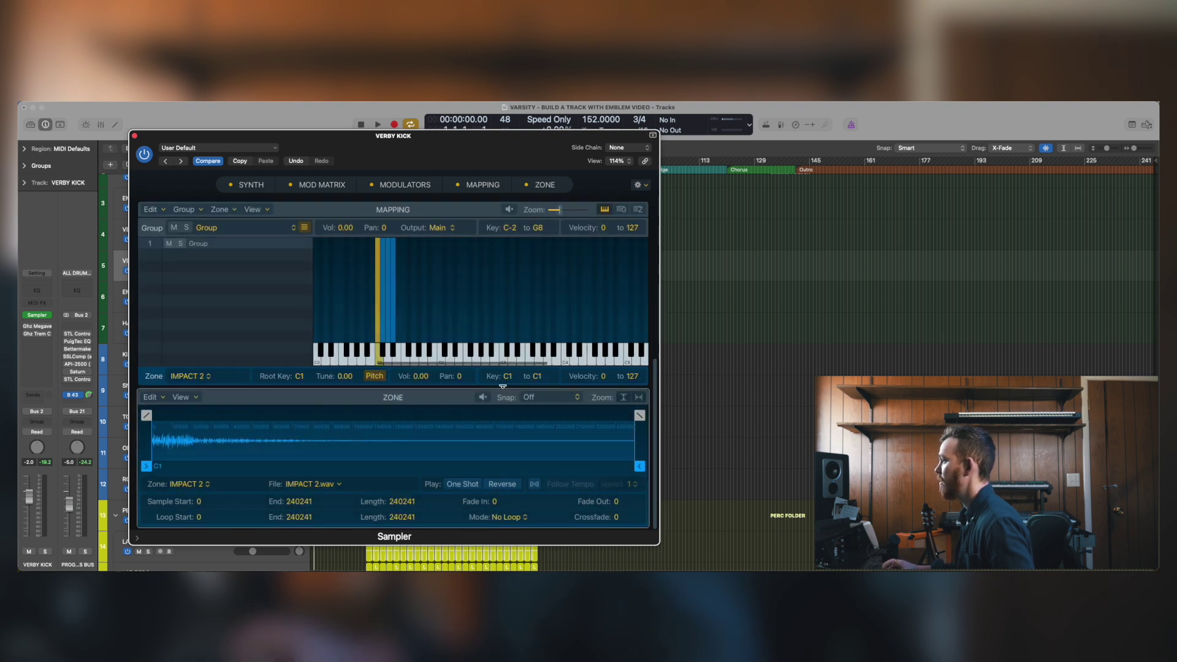
drag(484, 281, 351, 278)
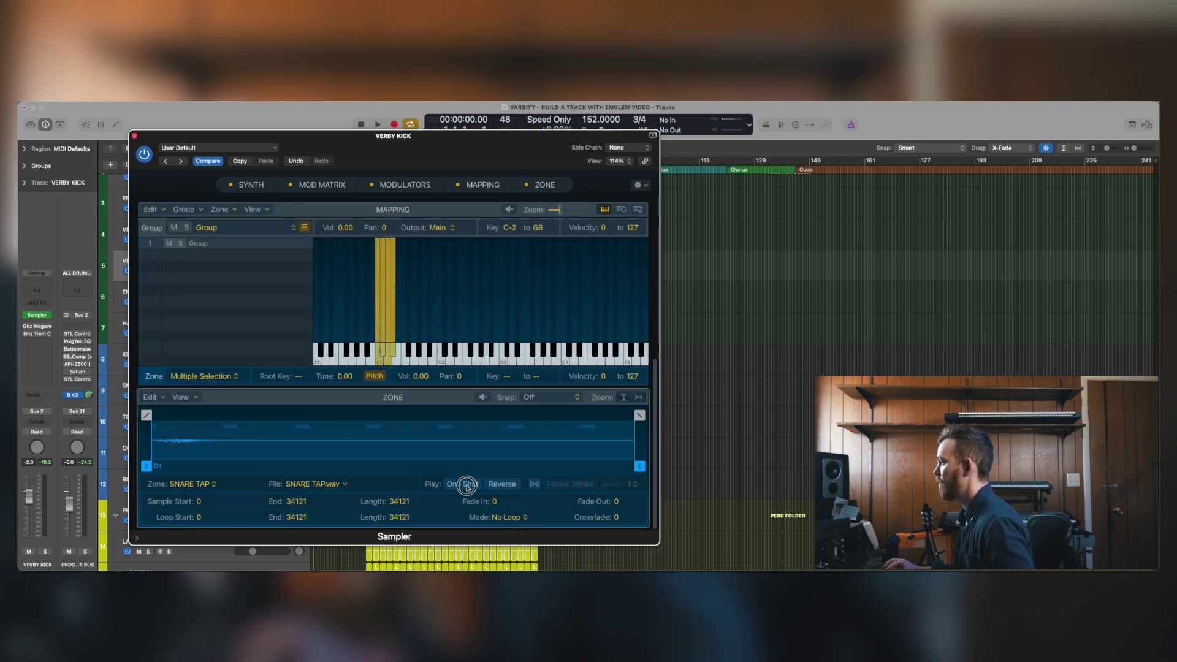
click(427, 283)
Audition the one-shots mapped to neighbouring Sampler keys from C1 upward
click(380, 359)
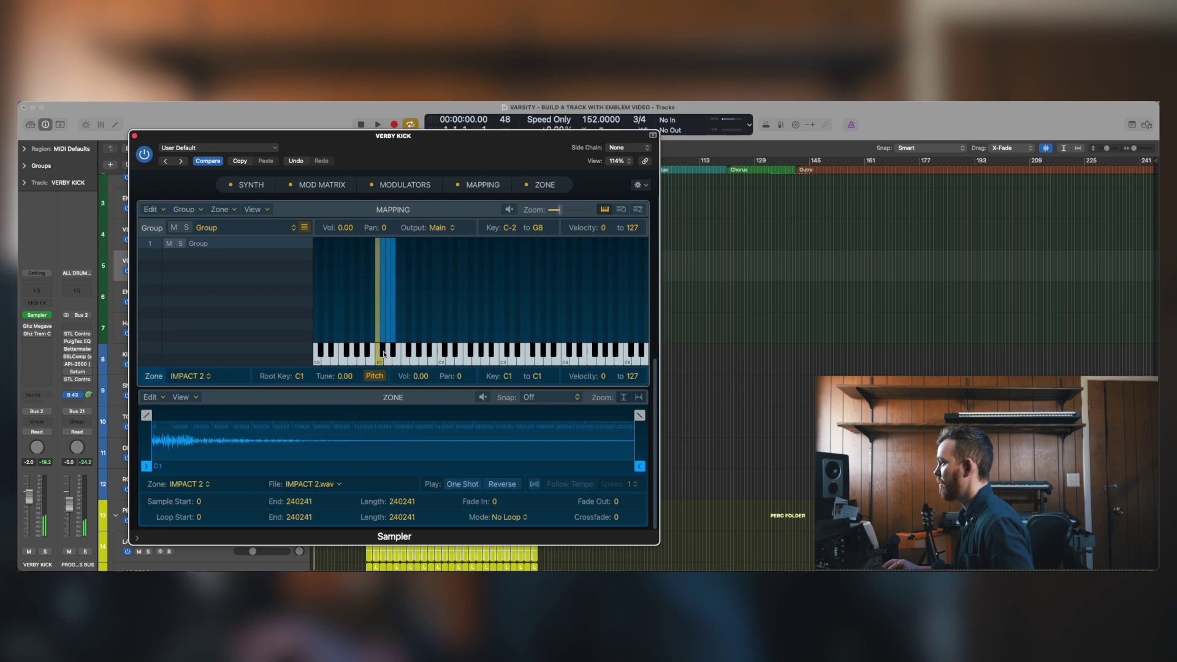
click(385, 354)
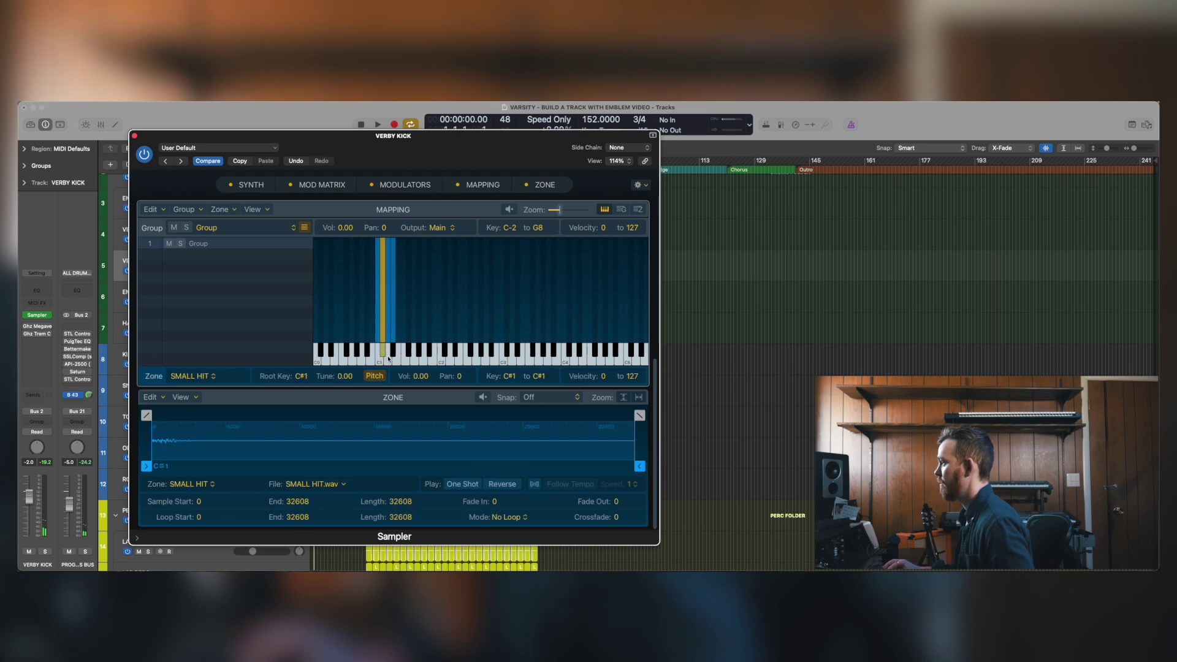
click(389, 358)
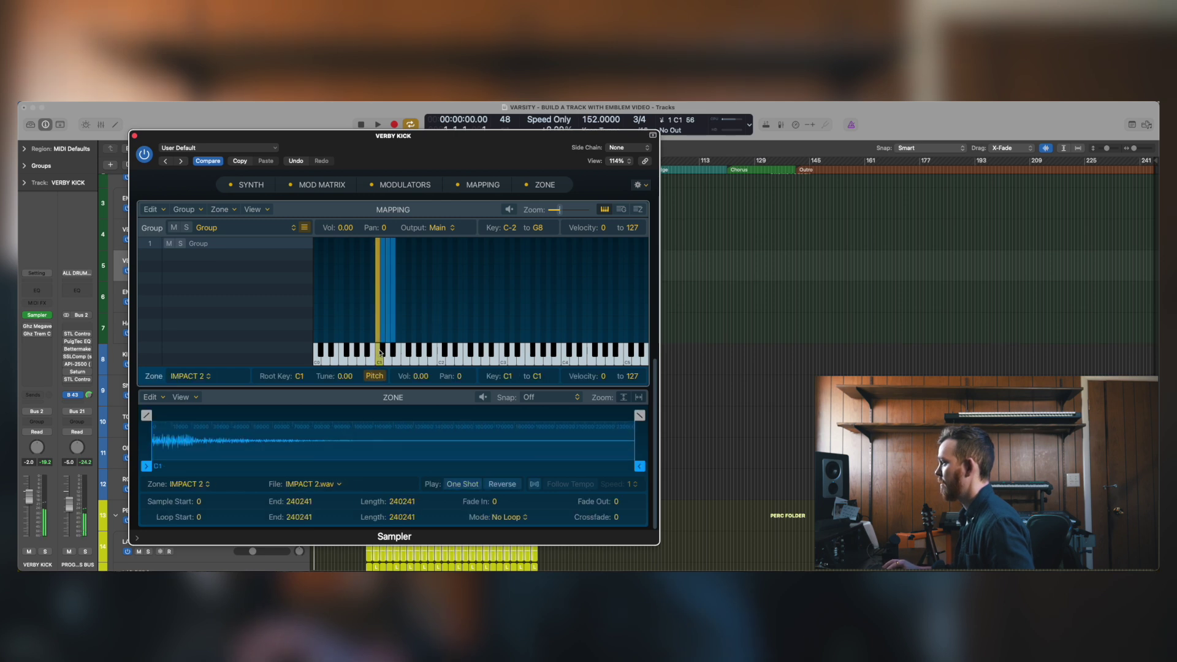
Enable One Shot playback separately for the SMALL HIT, SNARE TAP and SNARE WIDE FINGERS zones and close the Sampler
click(383, 330)
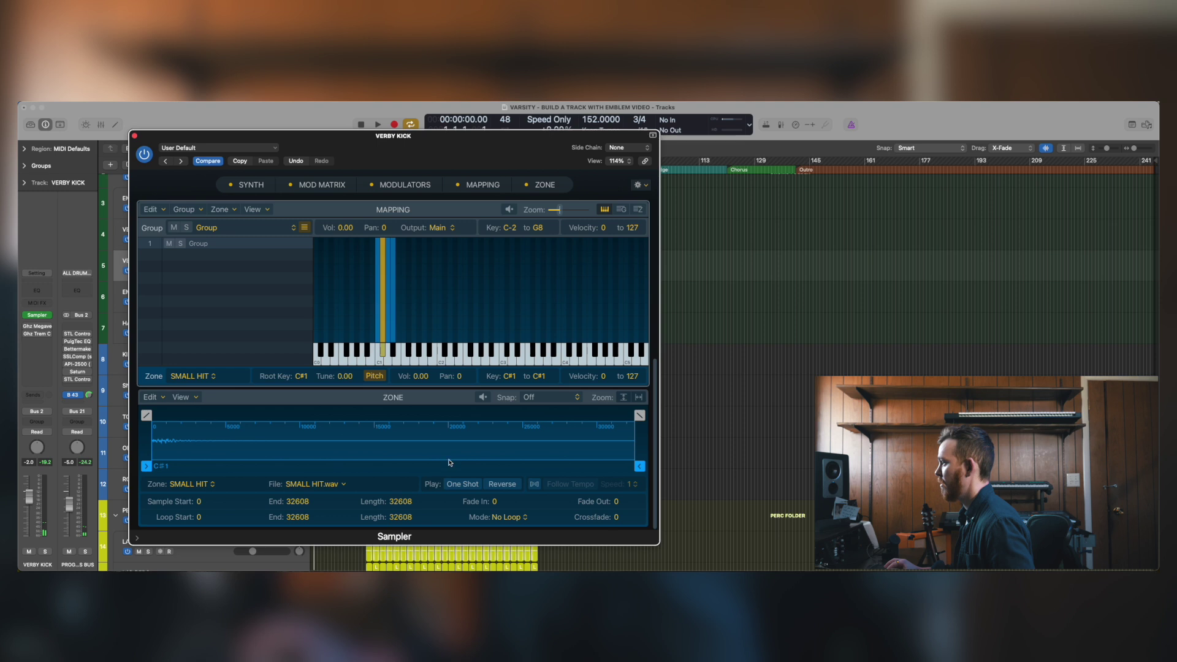
click(388, 311)
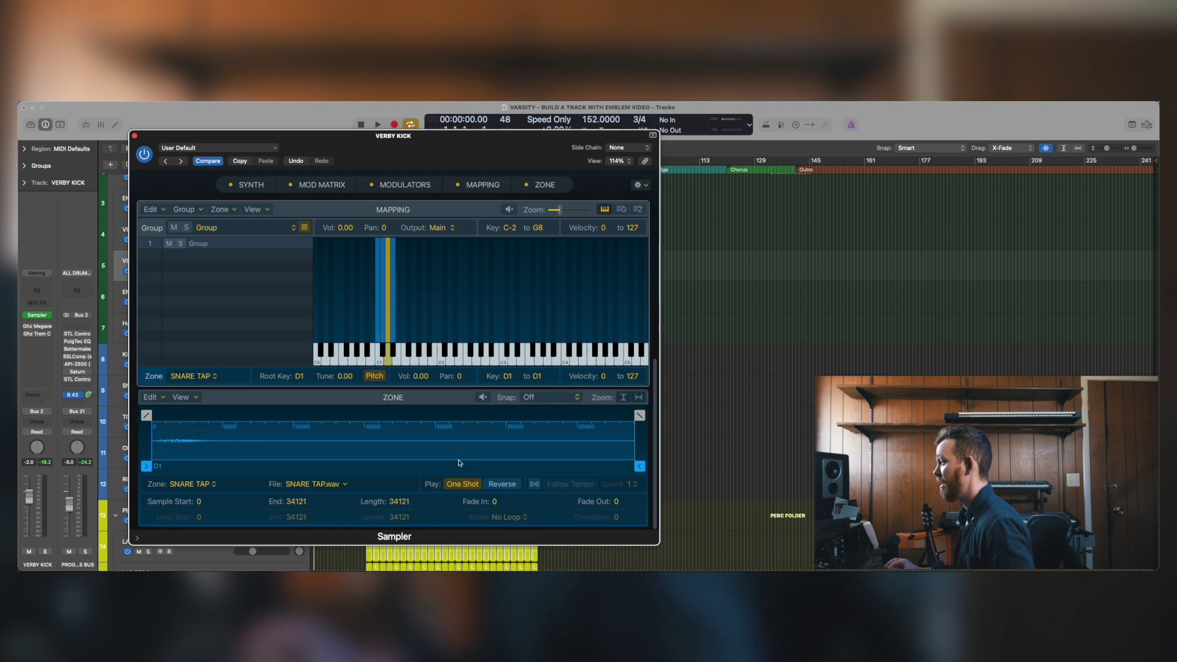
click(393, 320)
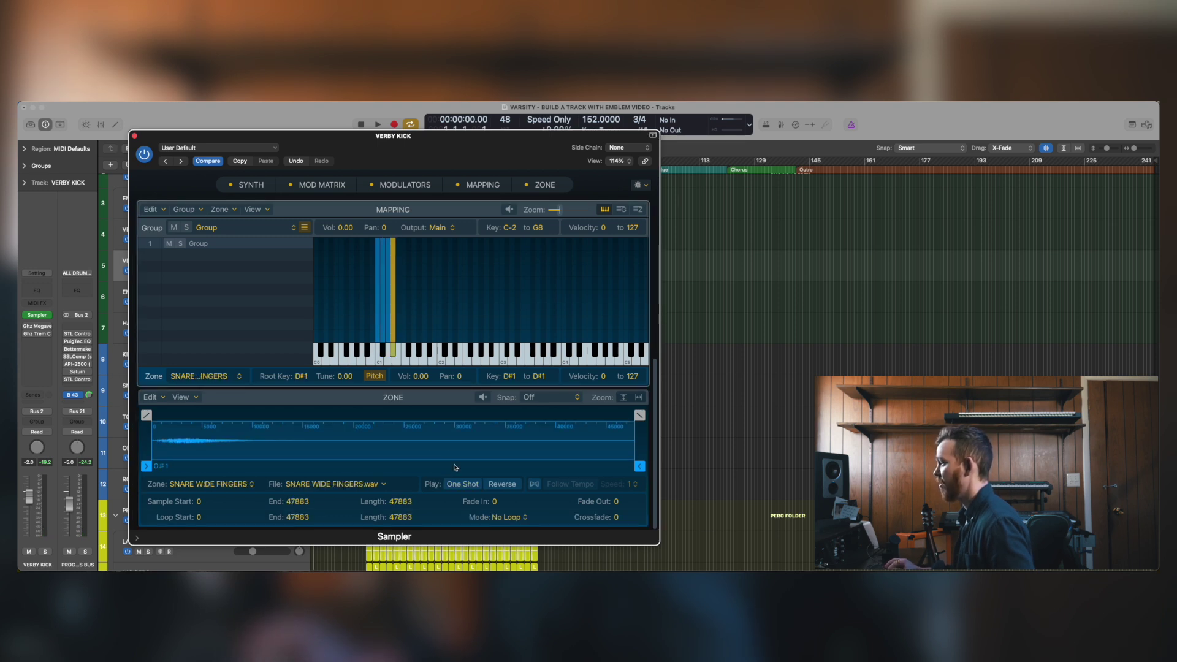
click(443, 308)
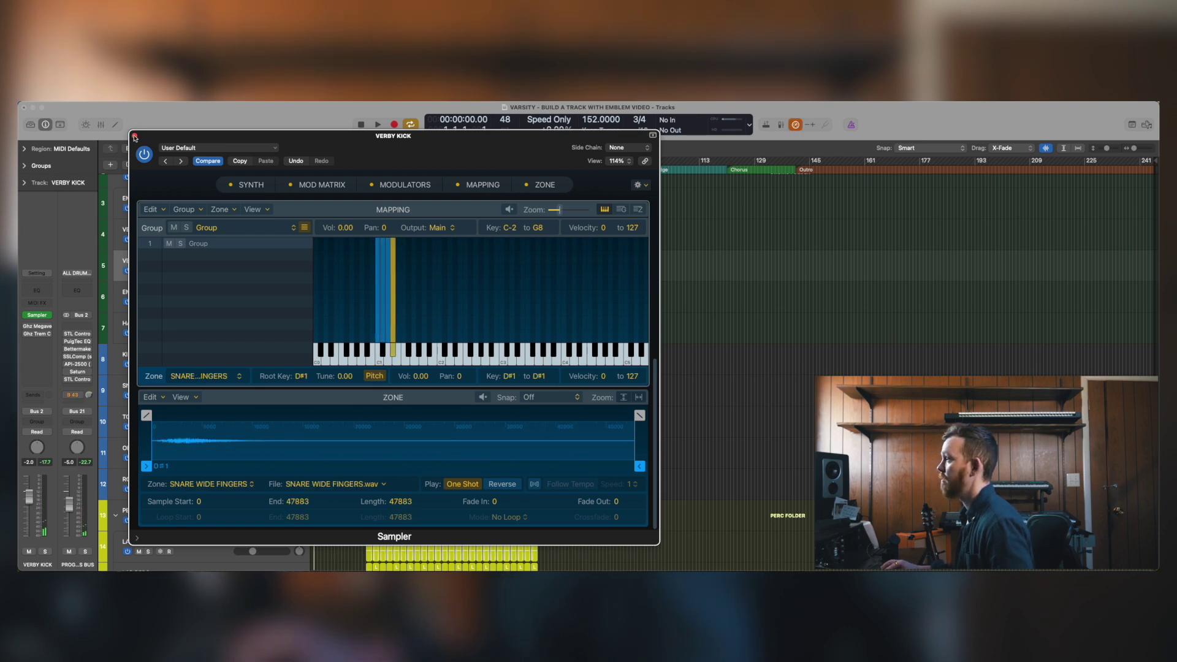
click(135, 137)
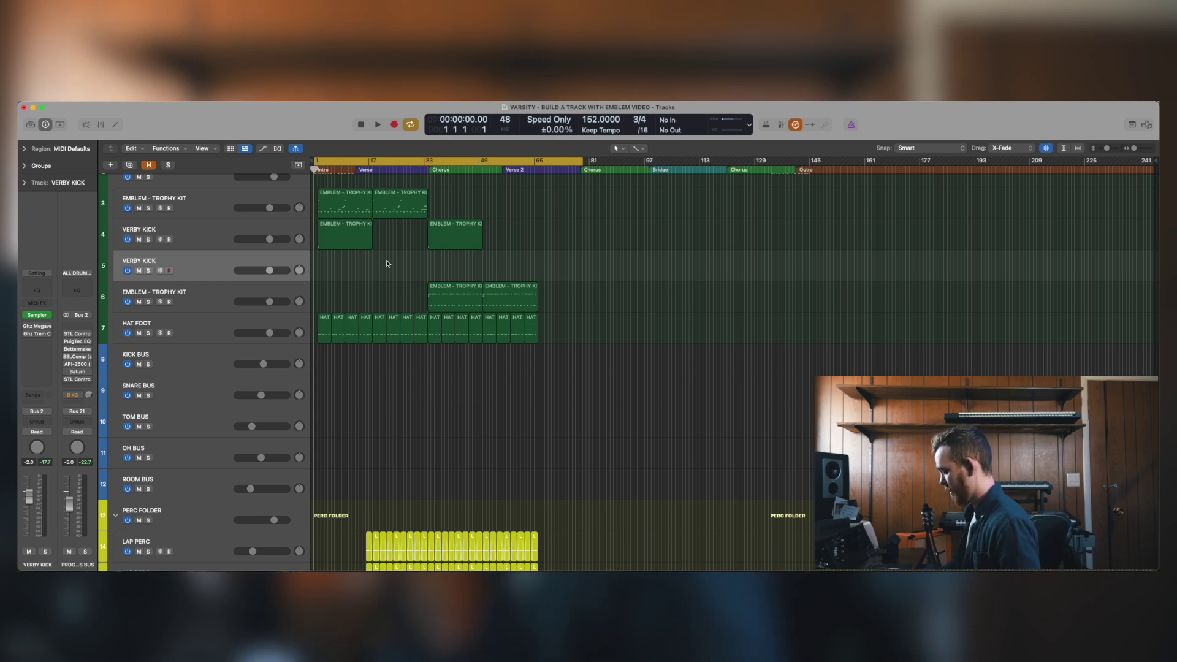
Record an impact hit on C1 near the start of the intro on the duplicated VERBY KICK track
key(r)
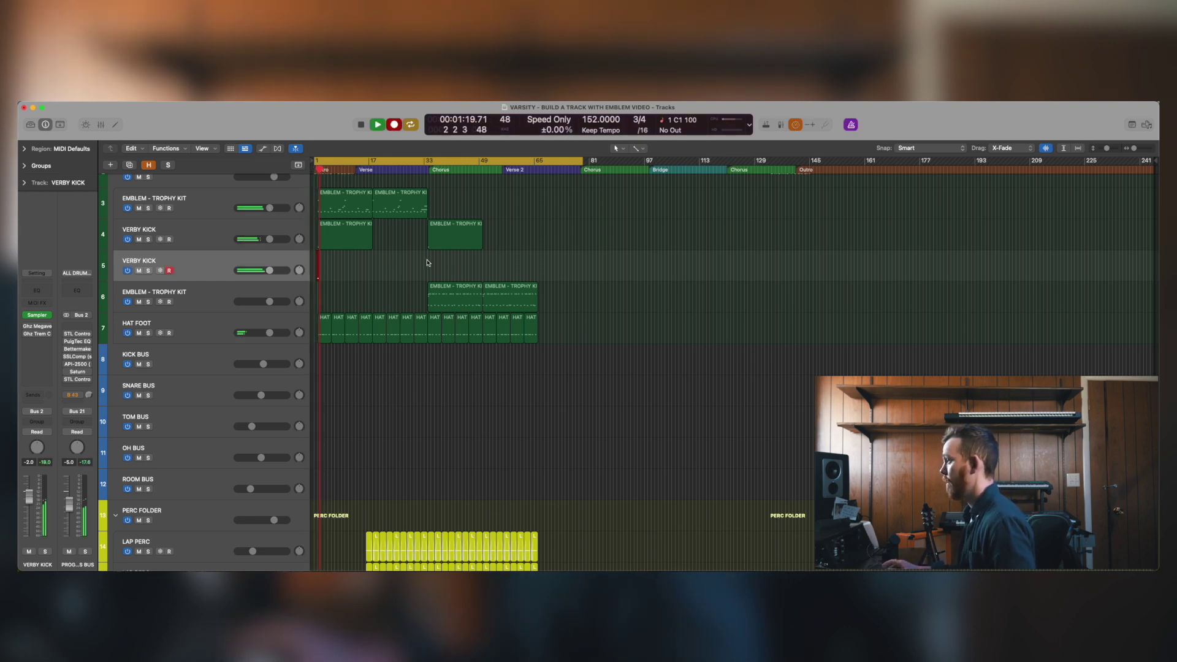
key(space)
click(400, 267)
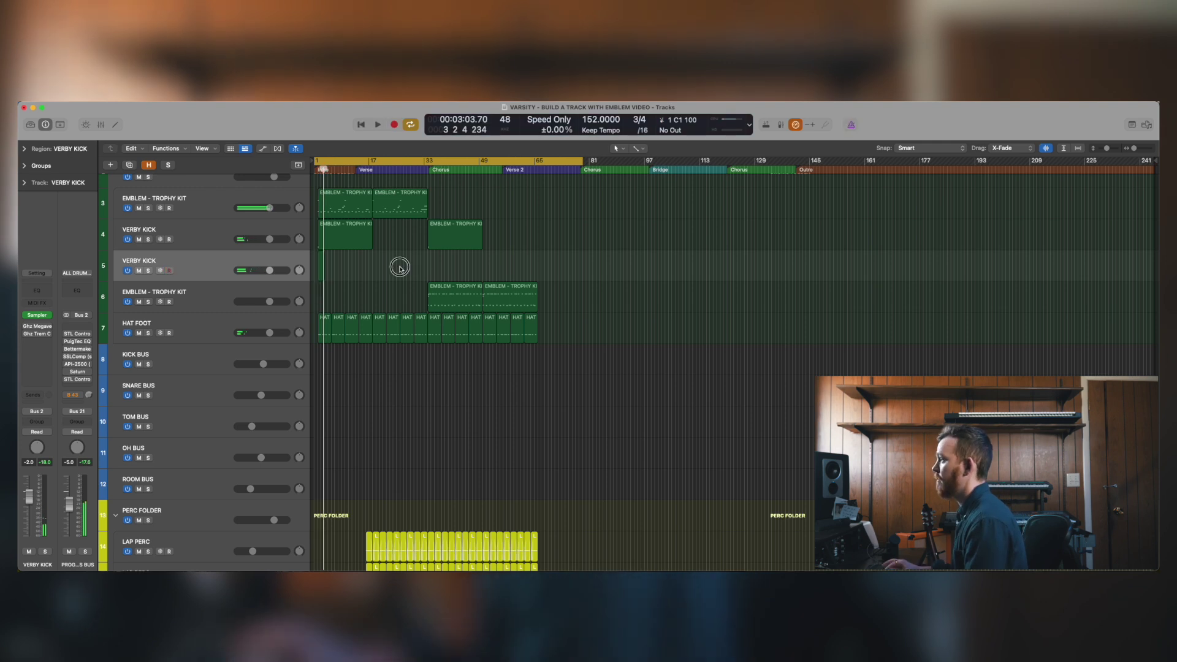
Select the recorded note in the Piano Roll, close the editor and copy the hit's region to the start of the first chorus
scroll(334, 268, up, 5)
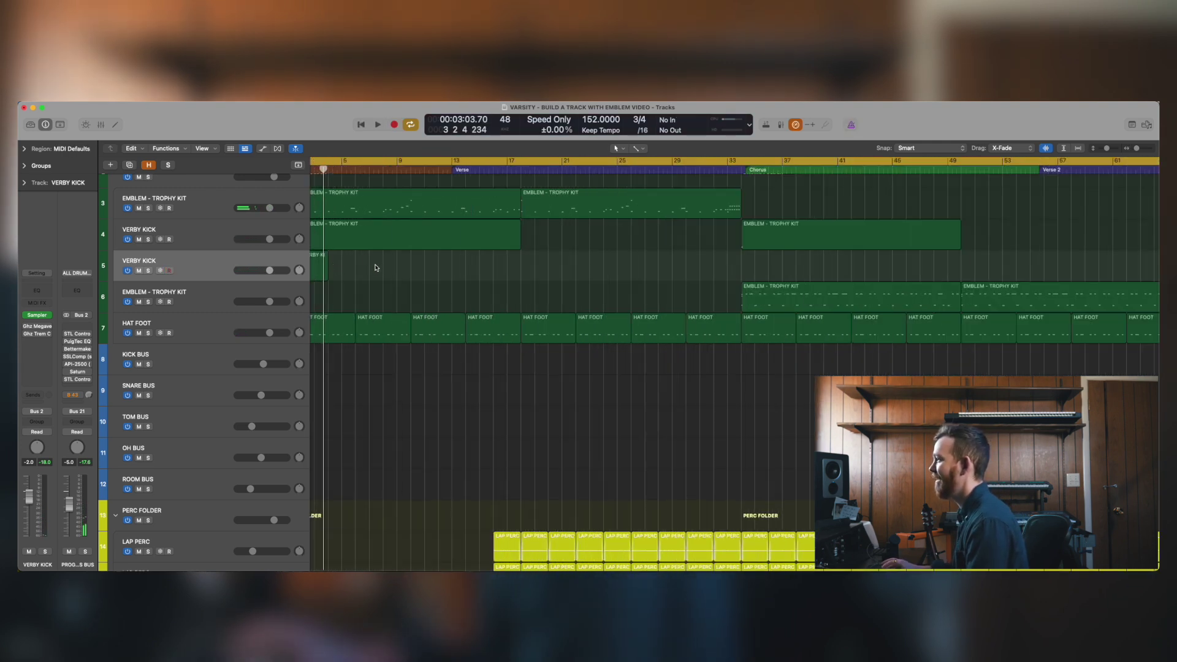
scroll(376, 267, left, 2)
double_click(341, 265)
drag(422, 437, 209, 557)
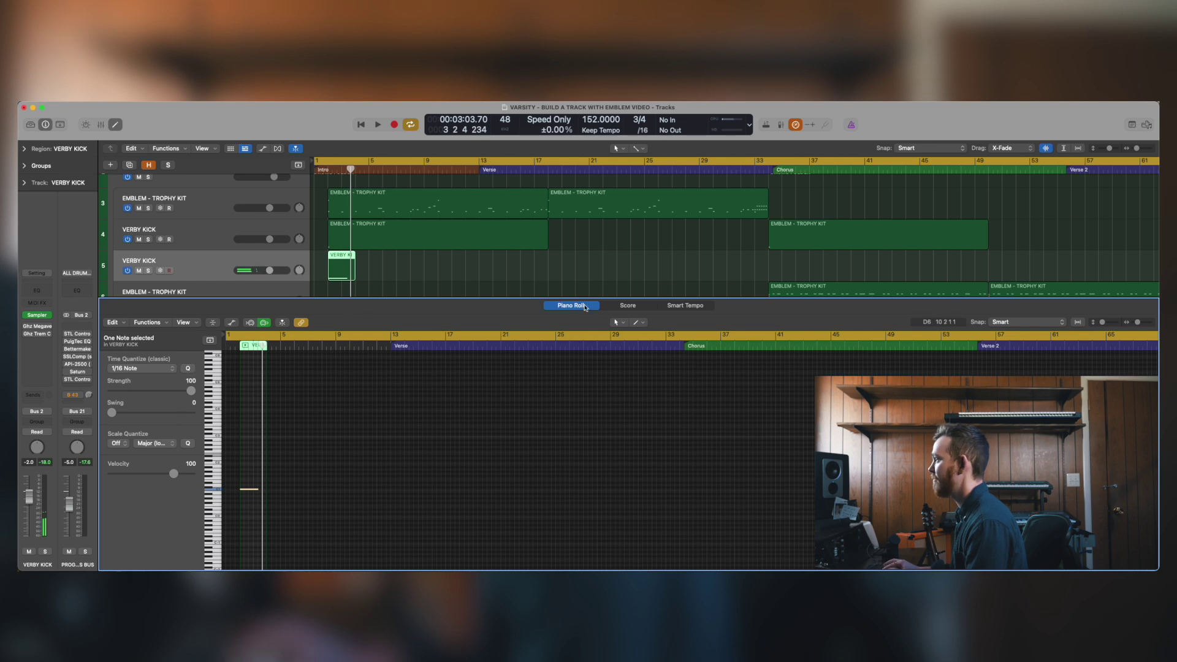
key(e)
drag(335, 256, 771, 257)
Lower the duplicated VERBY KICK track's volume to -10.2 dB while playing the intro from the start
click(238, 261)
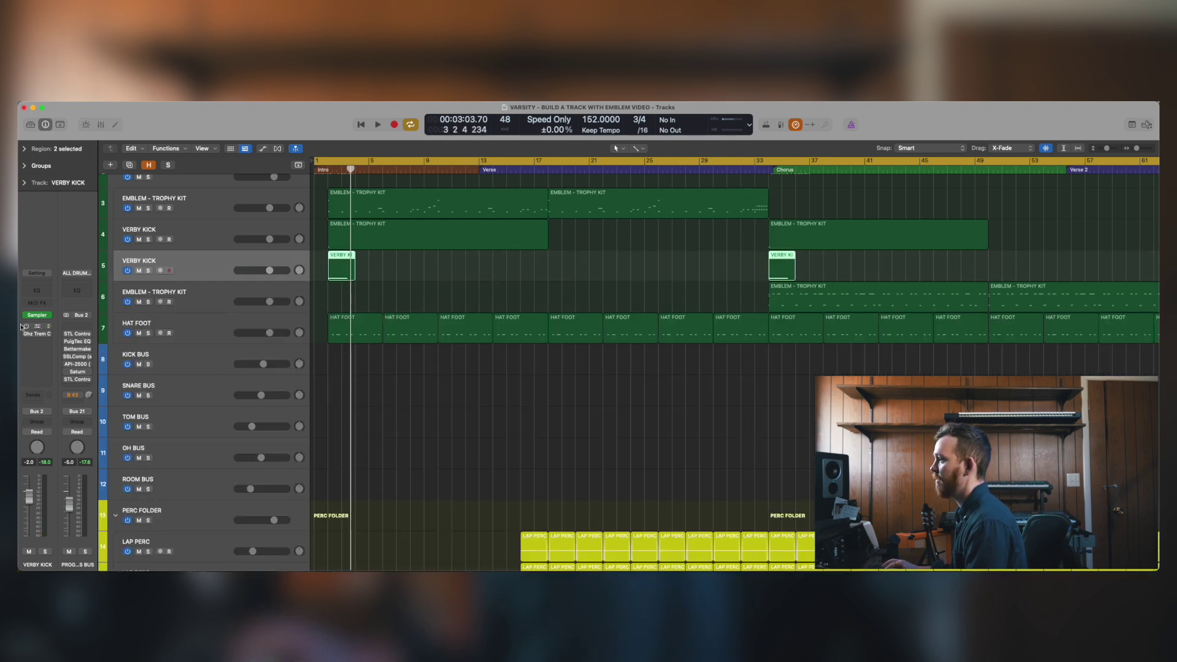
key(Return)
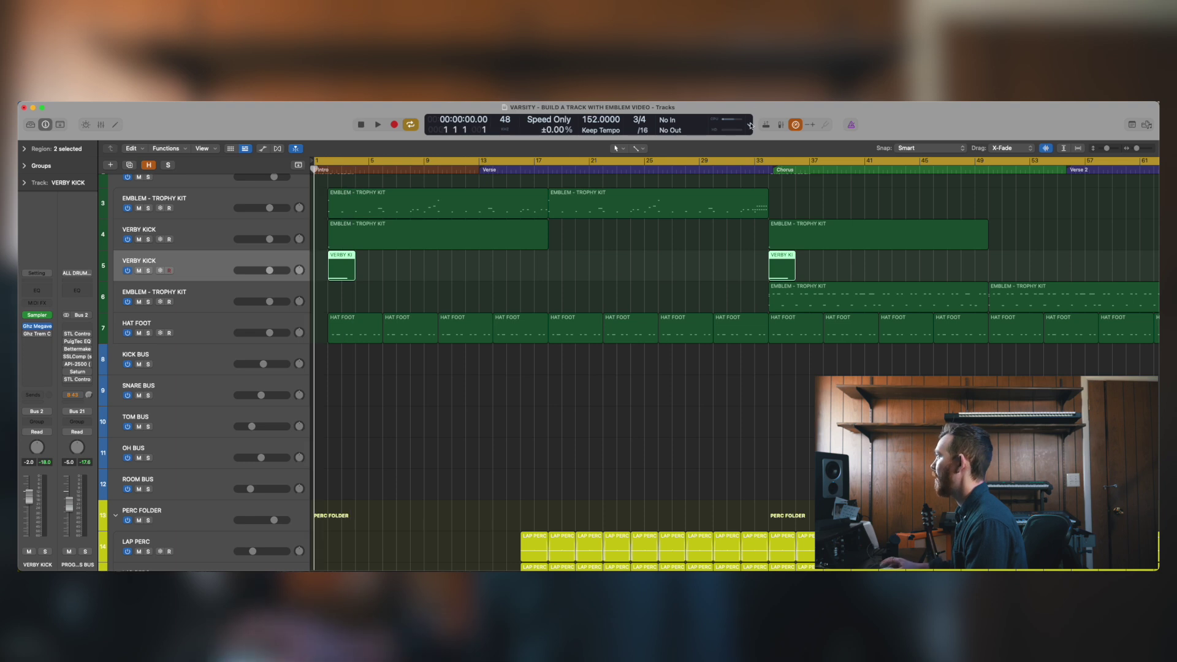
drag(244, 278, 238, 278)
key(space)
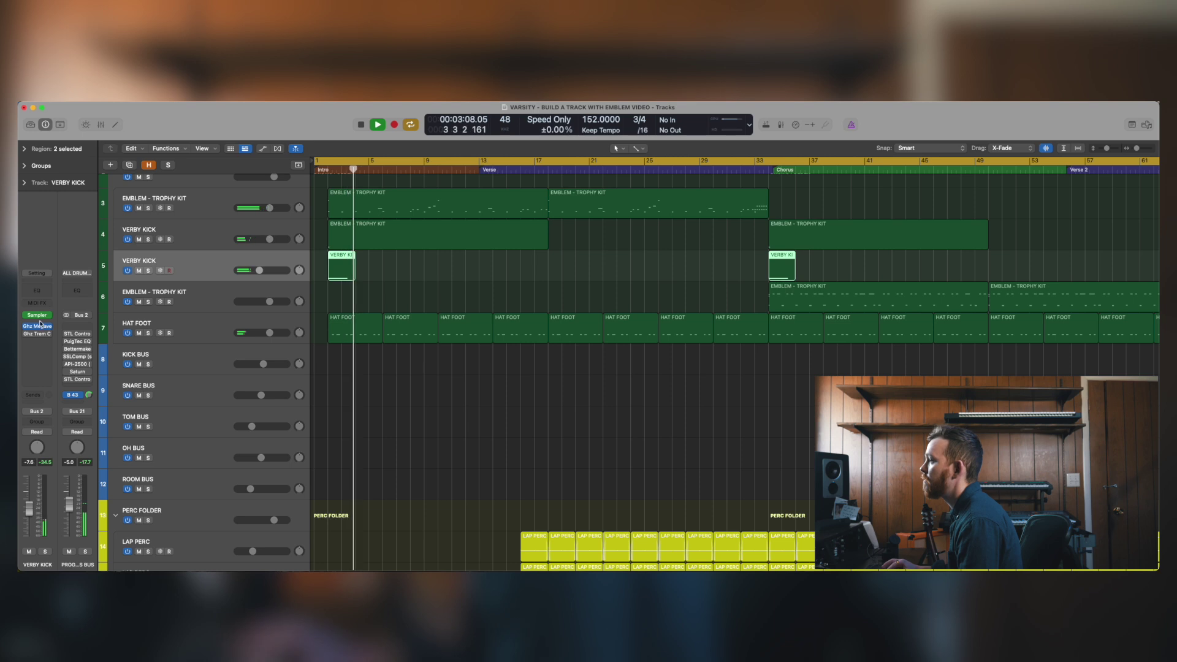
key(Return)
key(super+Down)
key(super+Down)
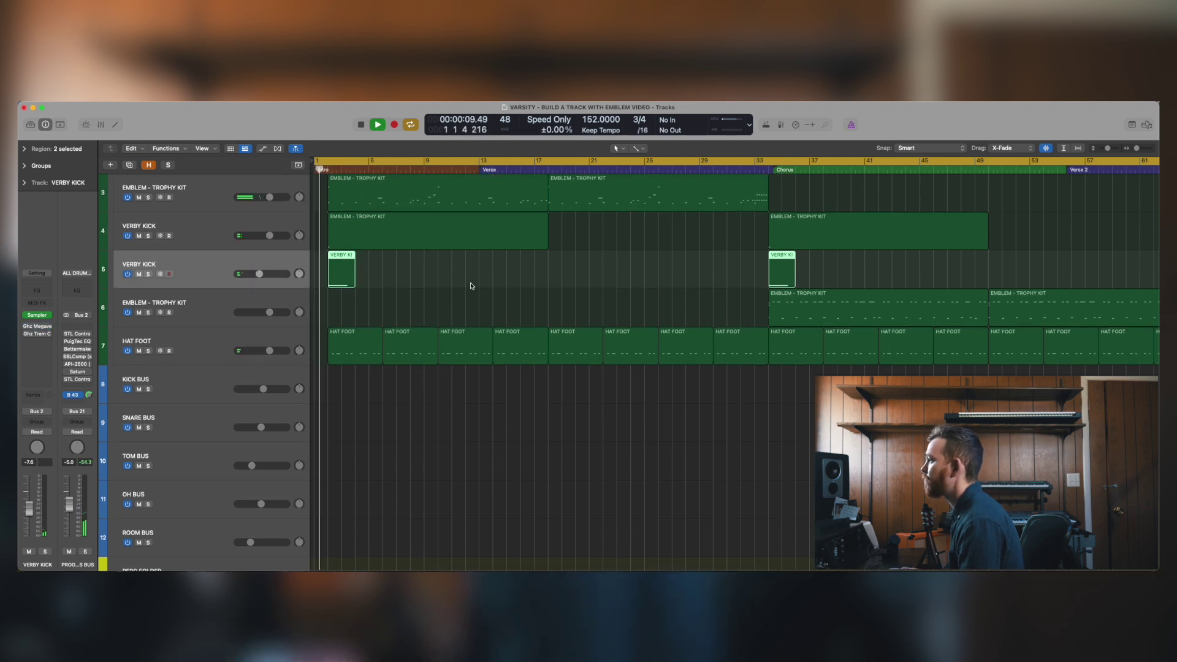
key(super+Right)
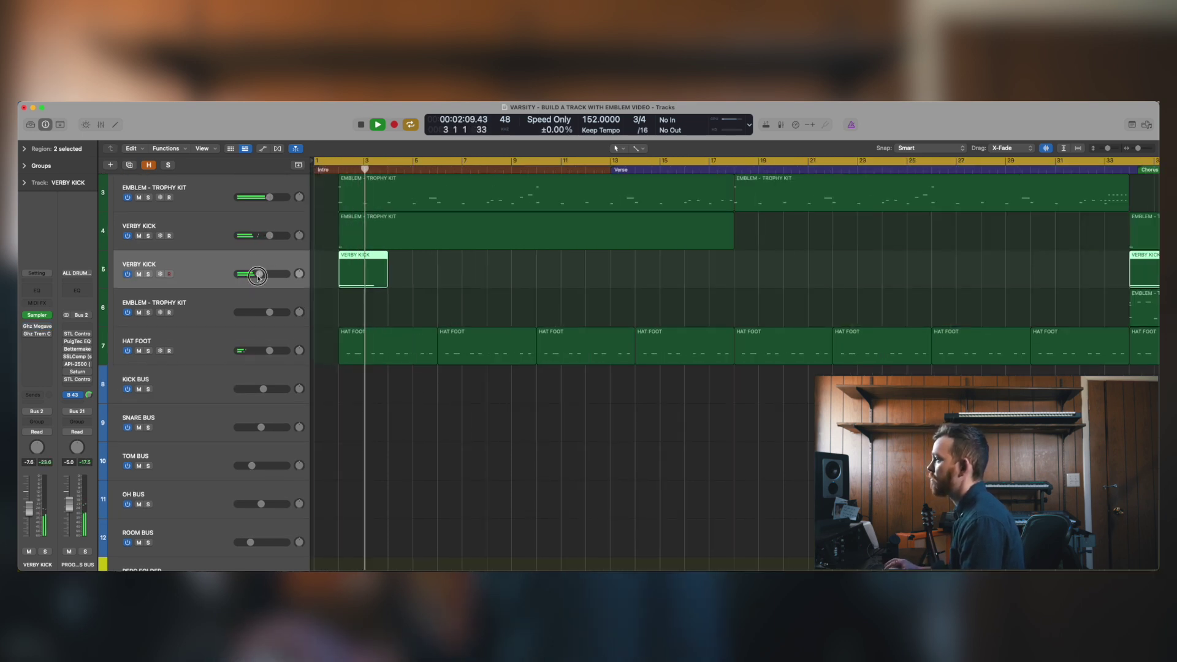
drag(257, 276, 255, 276)
key(super+Up)
key(super+Left)
key(super+Left)
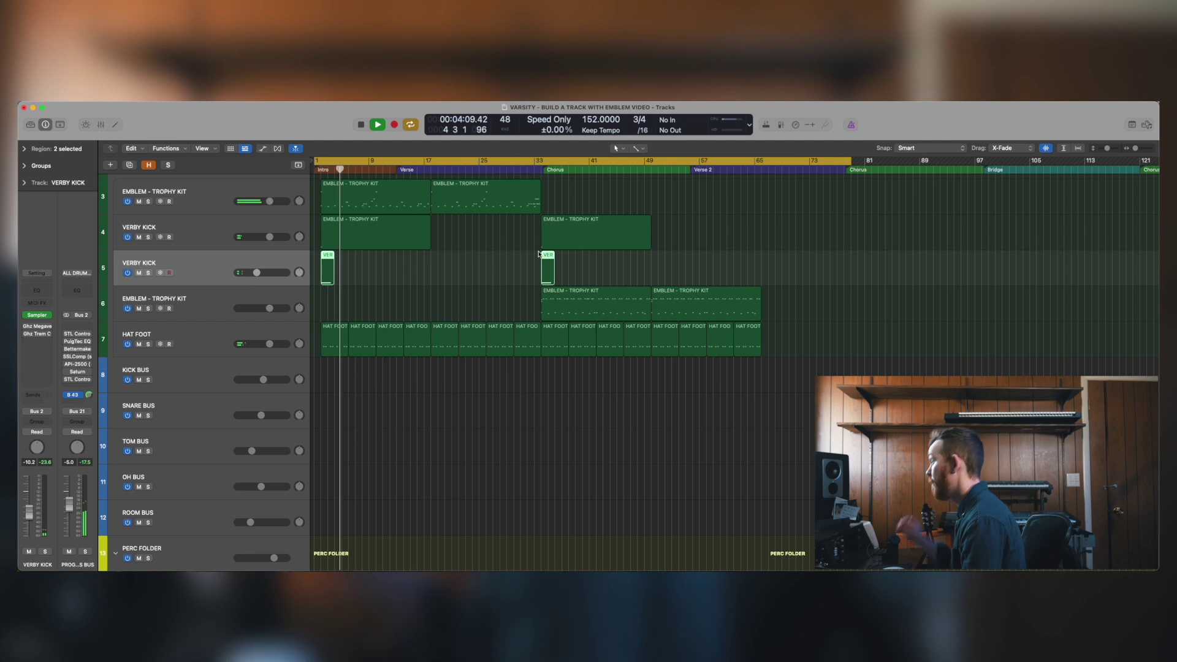
key(space)
key(Return)
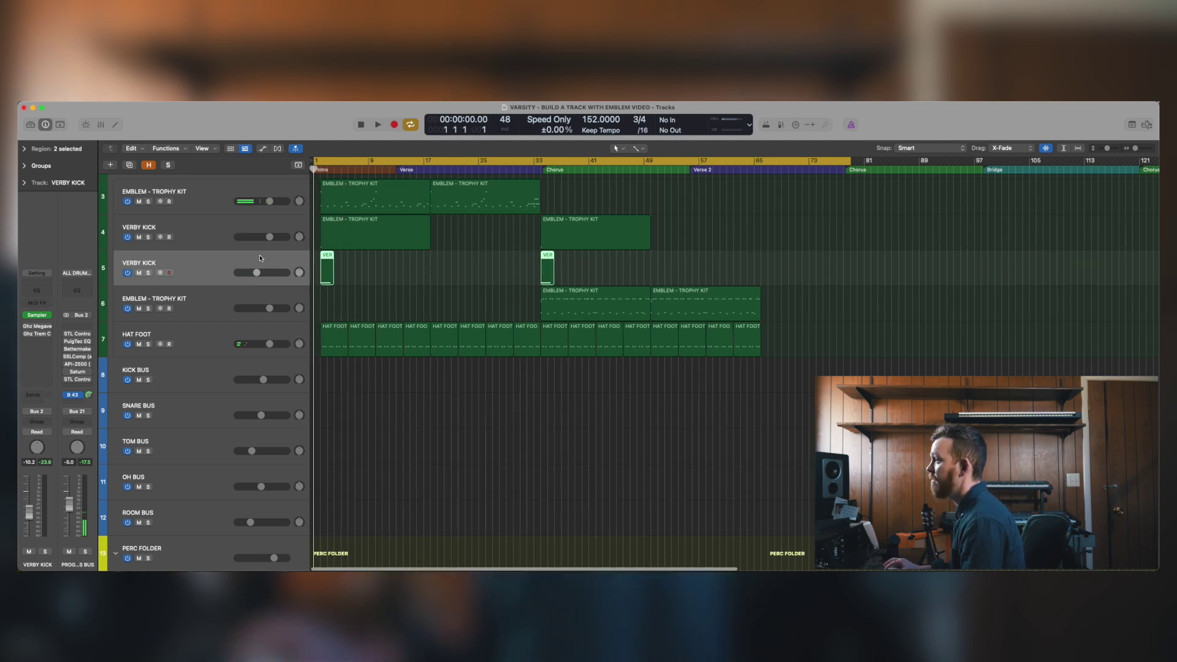
Rename the duplicated VERBY KICK track as EXTRA HIT KICK
scroll(276, 266, up, 1)
double_click(296, 271)
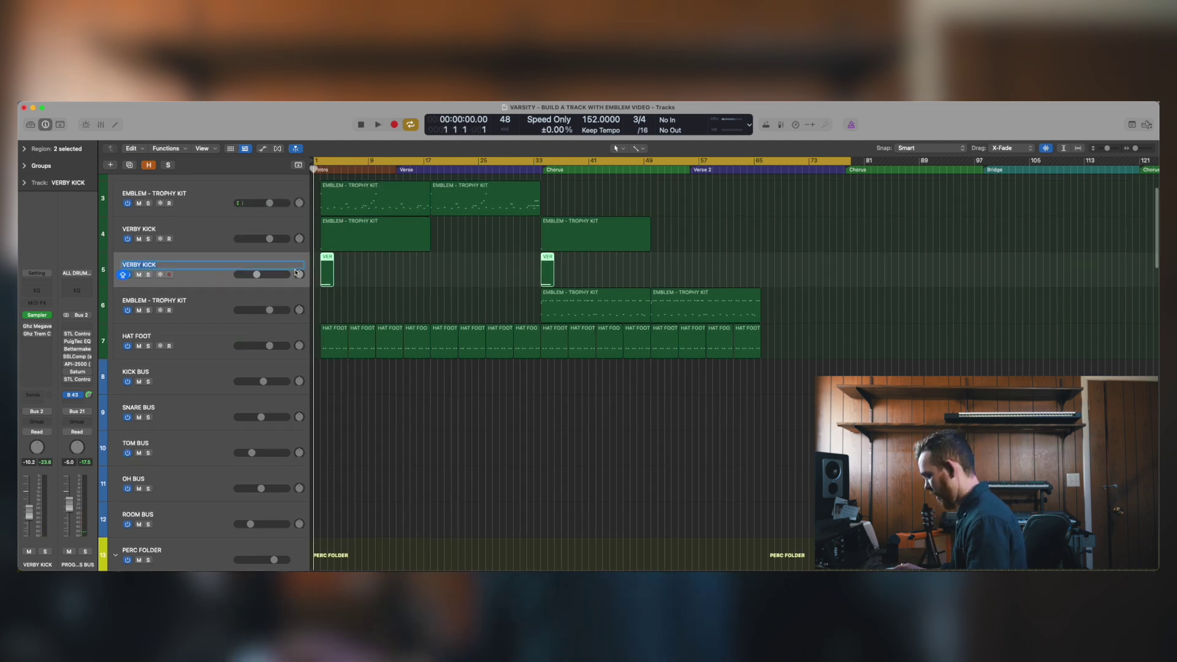
text(EXTRA HIT)
key(Return)
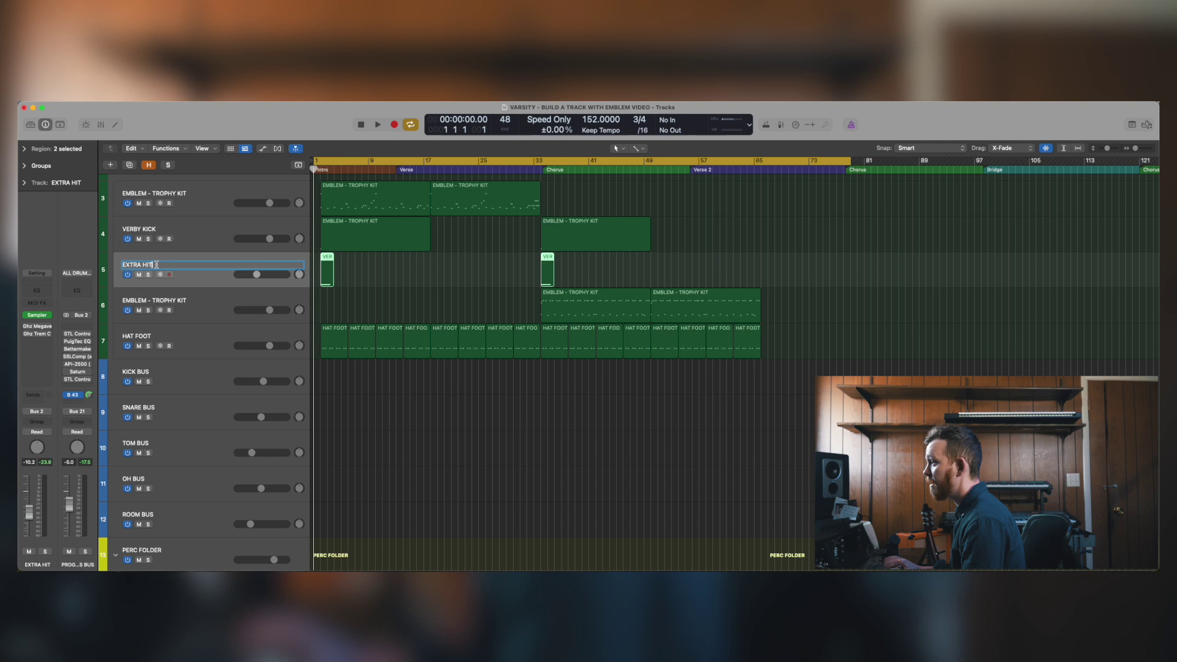
text(KICK)
key(Return)
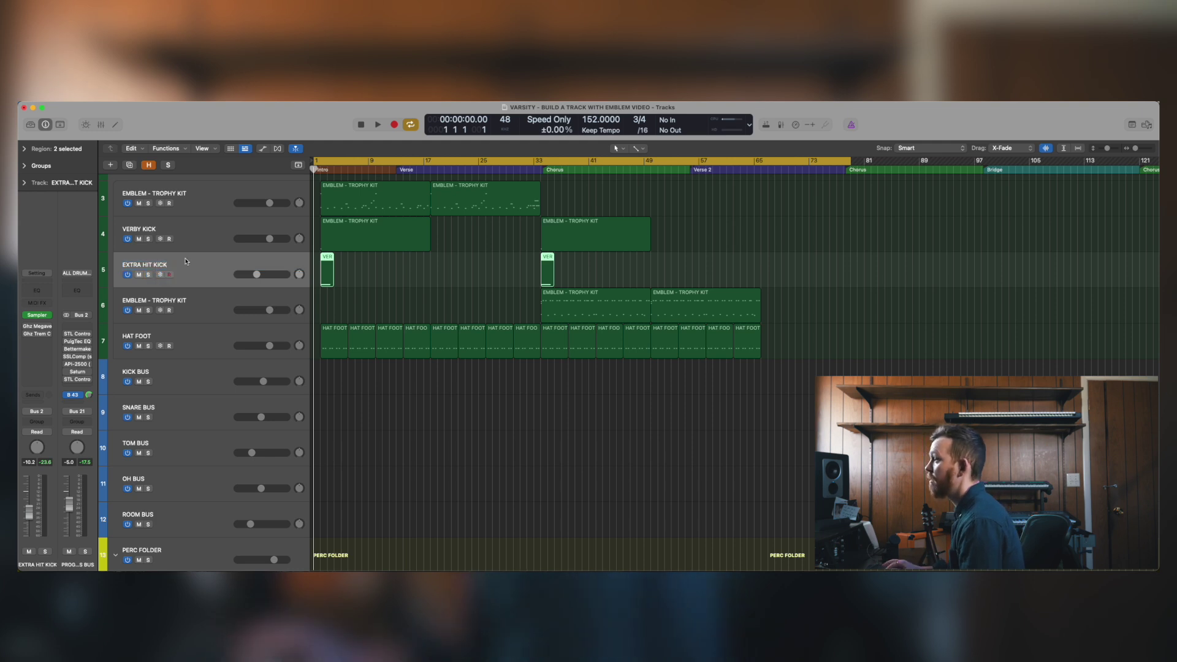
Duplicate the EXTRA HIT KICK track and rename the copy as SNARE TAPS
key(super+d)
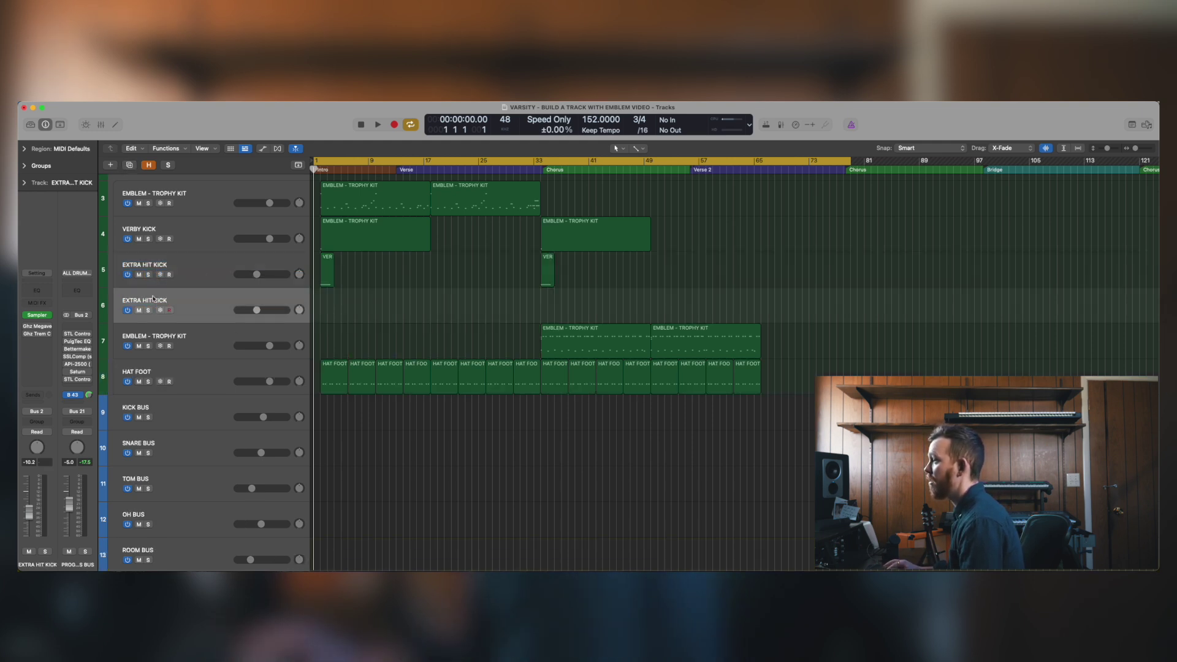
double_click(145, 302)
text(SNARE TAPS)
key(Return)
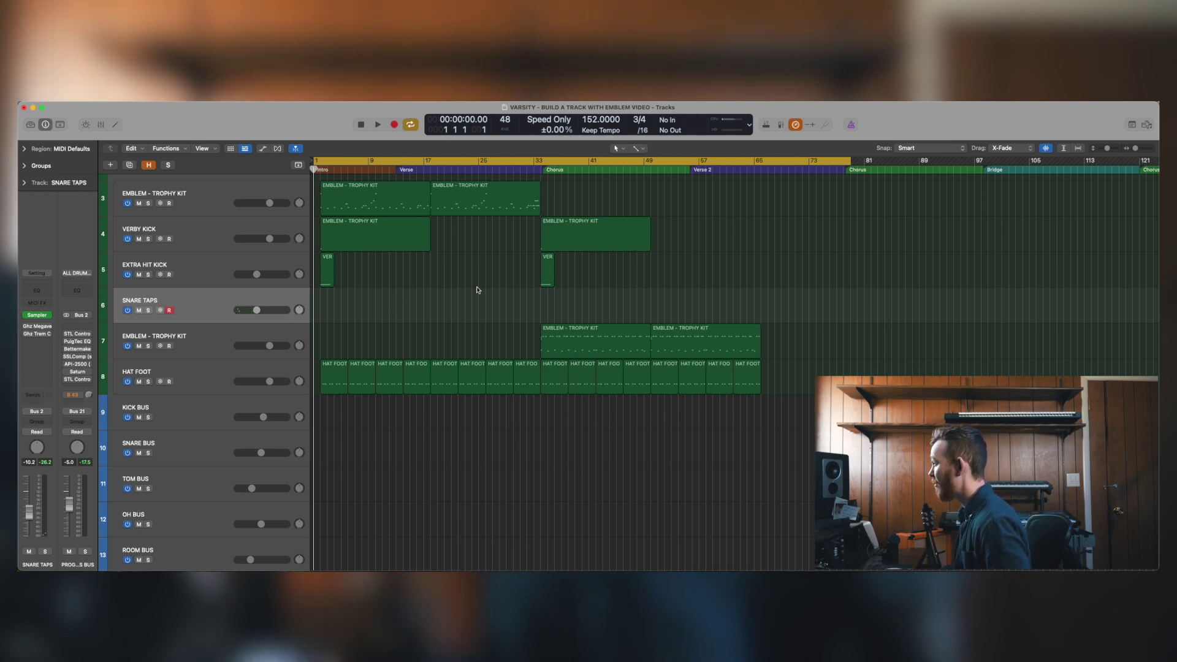
Record a take of snare taps over the intro on the SNARE TAPS track, muting the upper EMBLEM - TROPHY KIT track meanwhile
key(r)
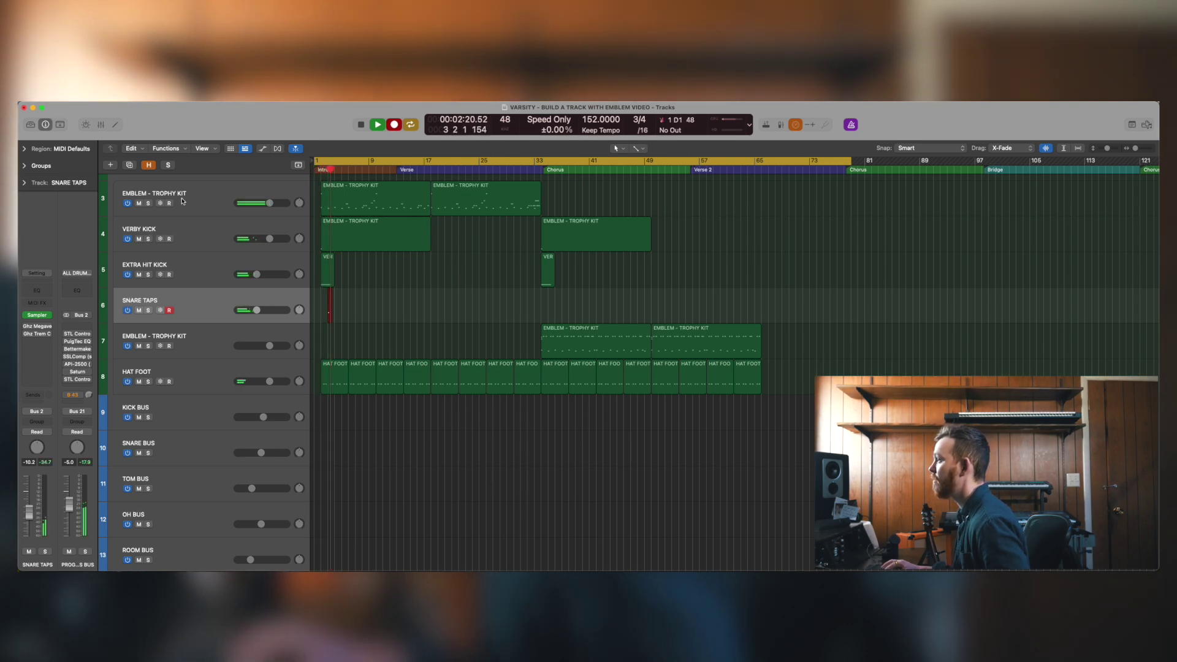
click(139, 203)
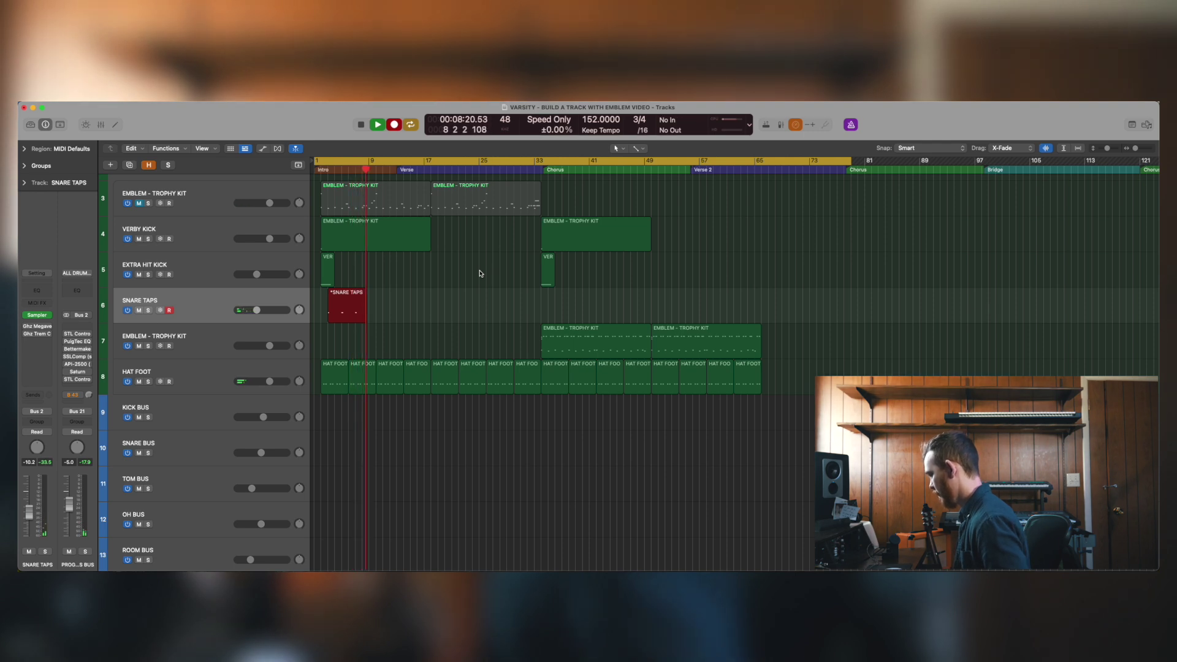
key(space)
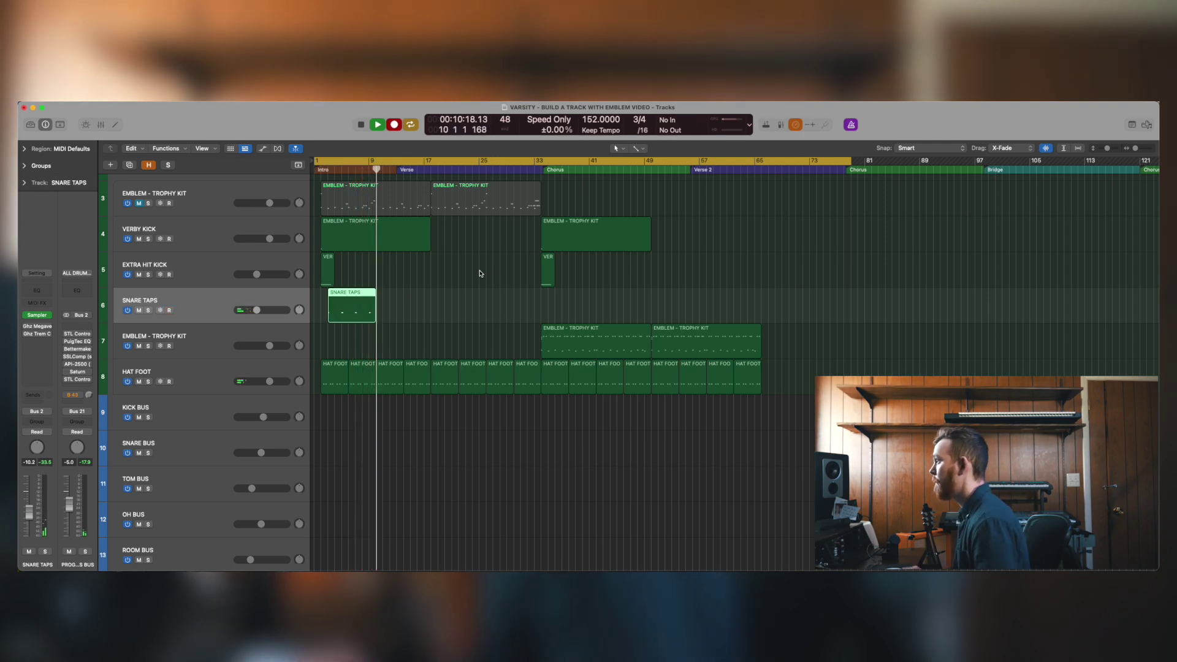
Delete the recorded region from the SNARE TAPS track
key(super+Right)
key(super+Down)
click(486, 302)
click(393, 316)
key(Delete)
Copy the first EMBLEM - TROPHY KIT region of the muted track onto the SNARE TAPS track, starting at bar 2
drag(367, 191, 359, 325)
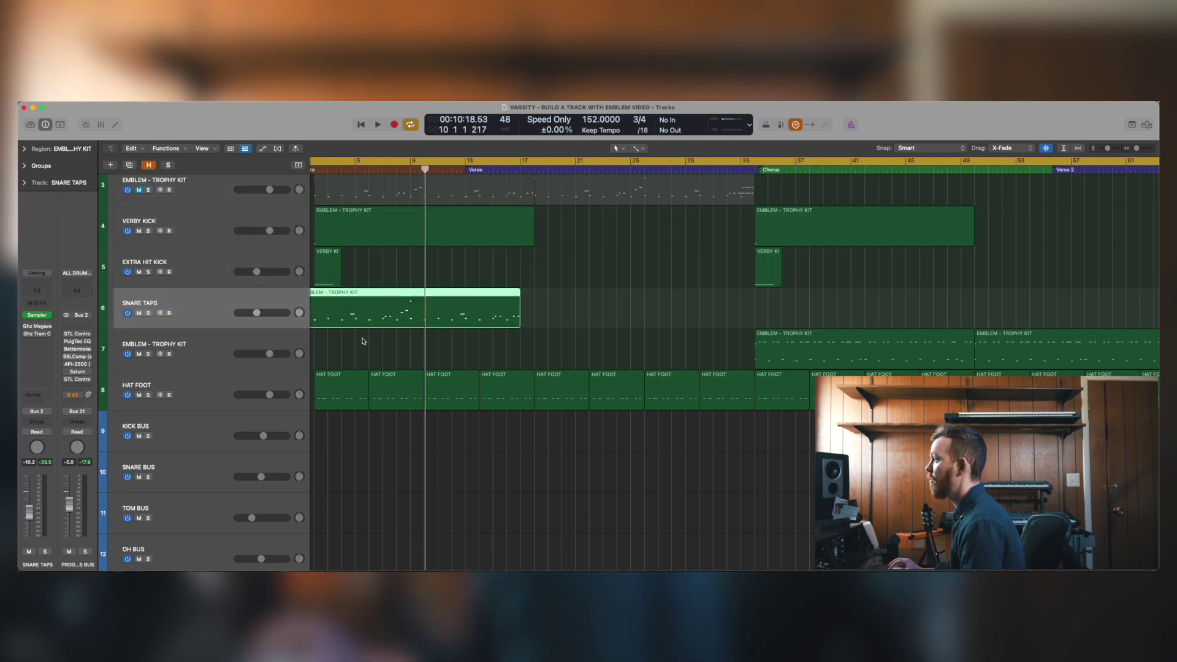
scroll(362, 341, left, 2)
click(395, 299)
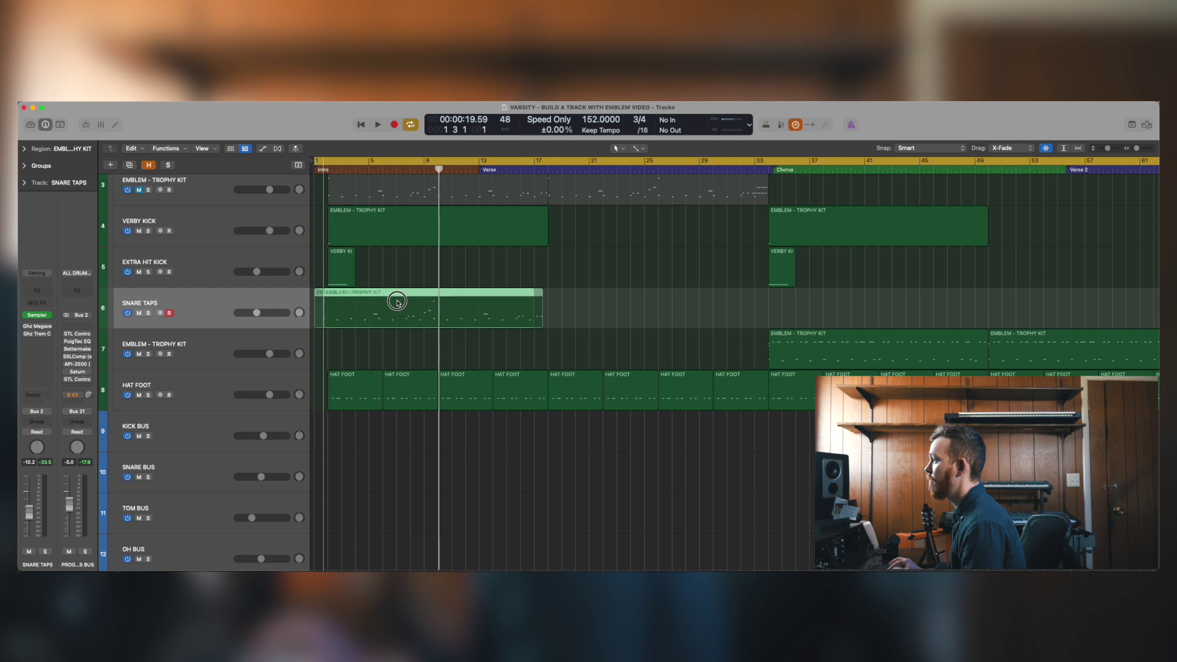
drag(396, 302, 410, 301)
Delete the higher tom and cymbal notes and the kick notes from the SNARE TAPS region, leaving only its snare notes
double_click(410, 301)
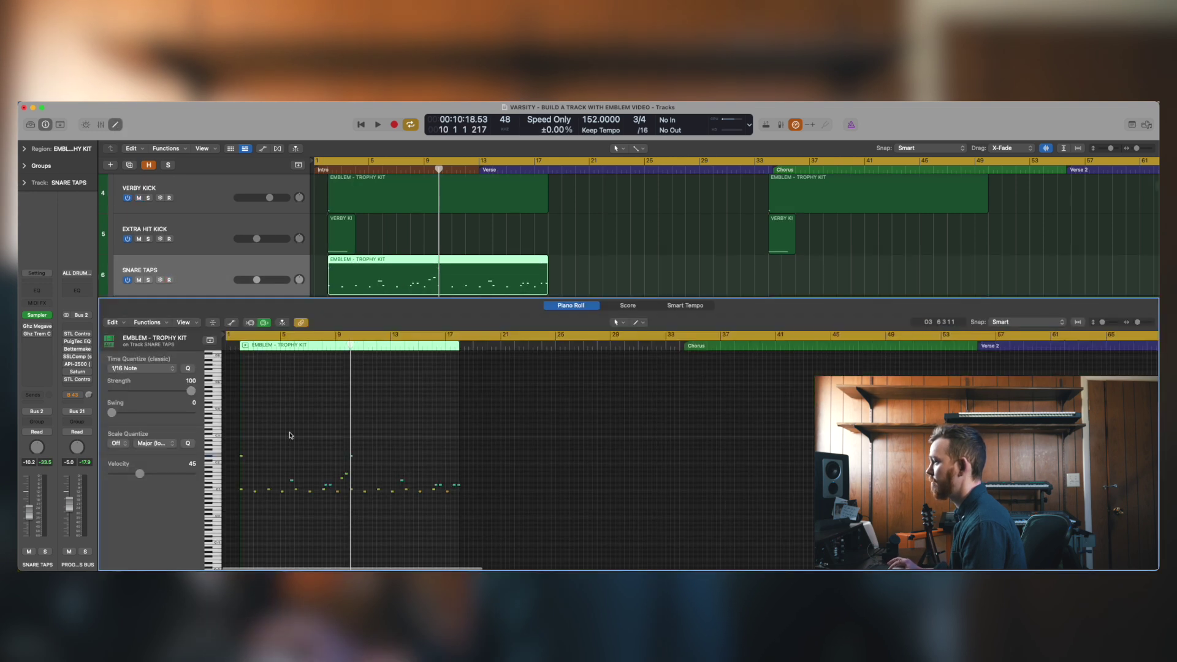
drag(222, 423, 511, 484)
key(Delete)
Move the lower row of notes in the SNARE TAPS region up to the pitch of the other snare notes, and disarm the track
drag(243, 485, 502, 522)
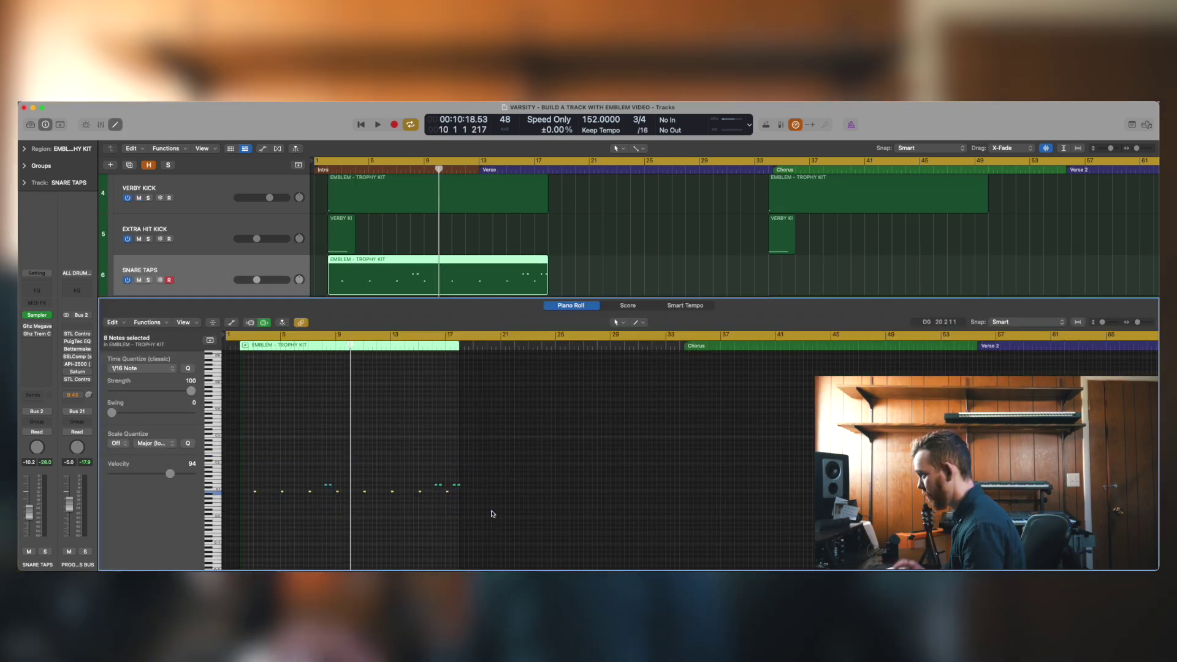
key(alt+Up)
drag(333, 488, 331, 527)
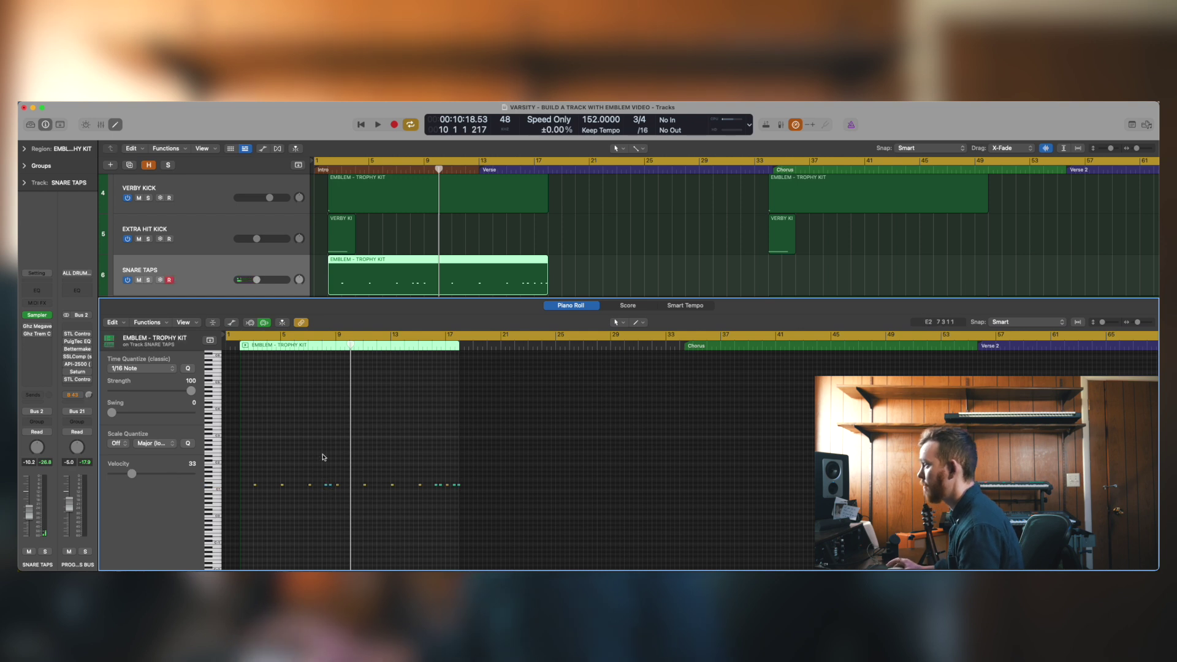
click(170, 280)
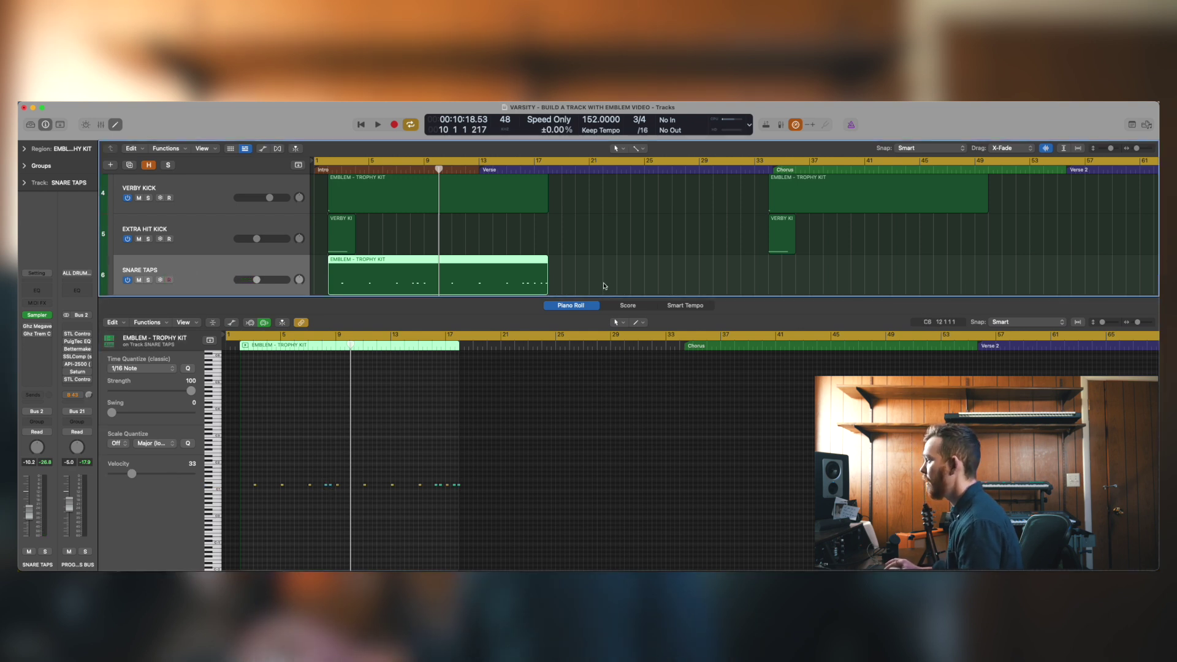
click(576, 306)
Unmute the upper EMBLEM - TROPHY KIT track and raise the SNARE TAPS volume to 3.2 dB while playing from the start
scroll(223, 268, up, 3)
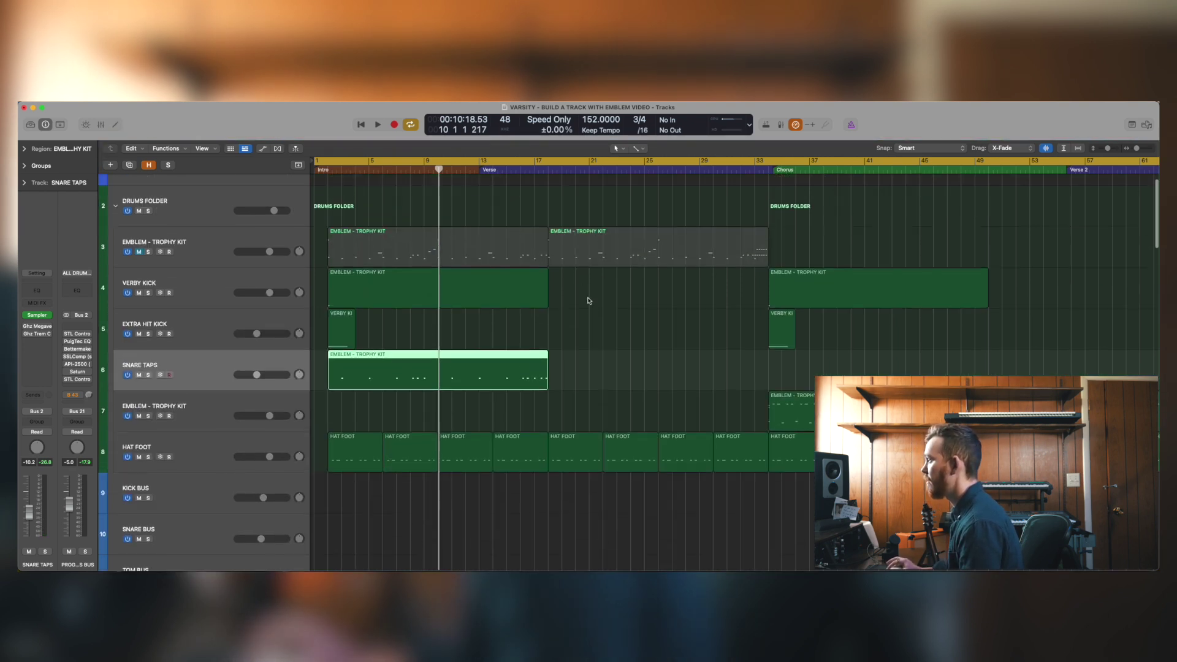
click(139, 252)
key(Return)
key(space)
drag(257, 374, 305, 372)
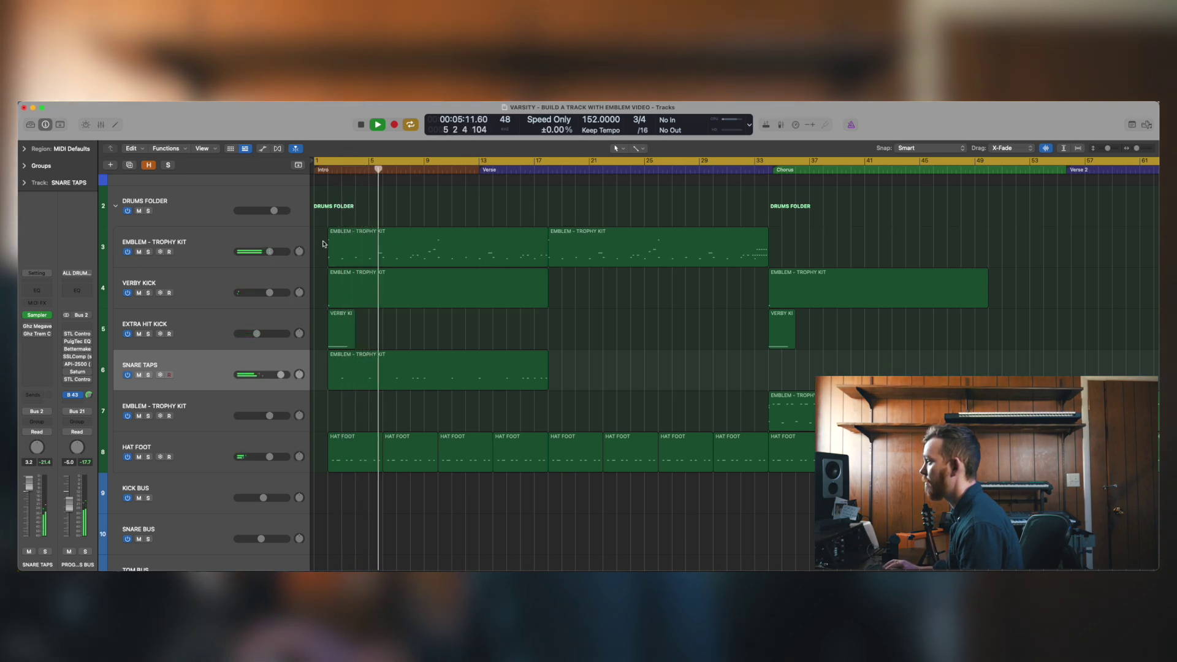
Audition the intro with the upper EMBLEM - TROPHY KIT track muted, and unmute it again
click(155, 252)
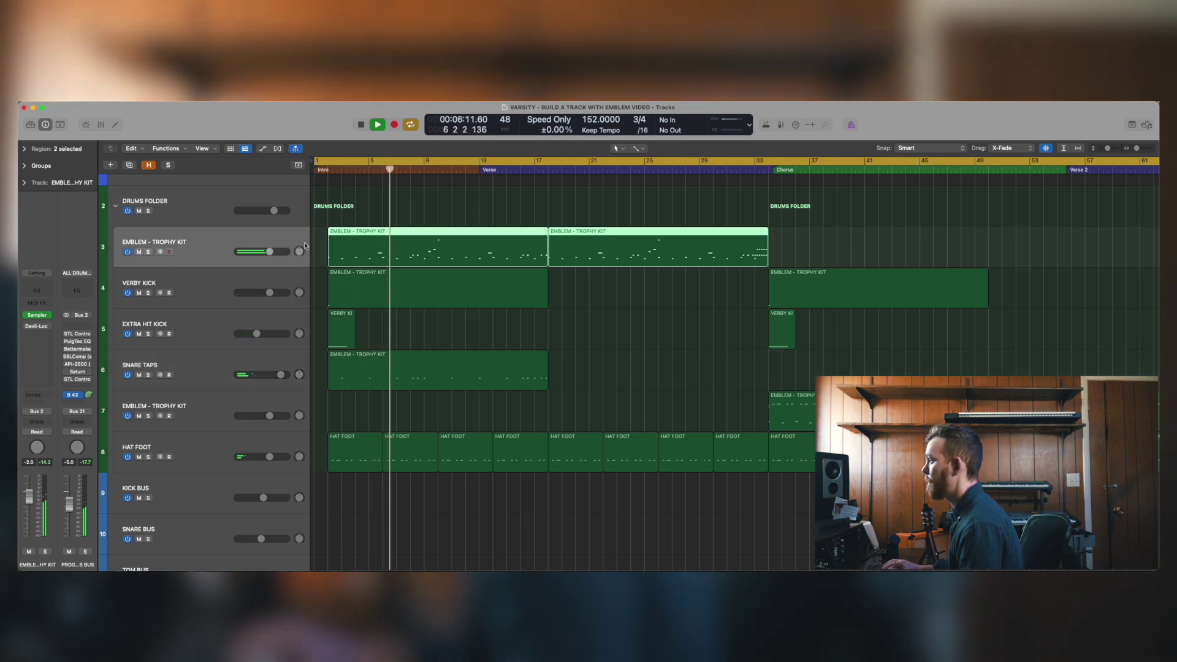
click(139, 252)
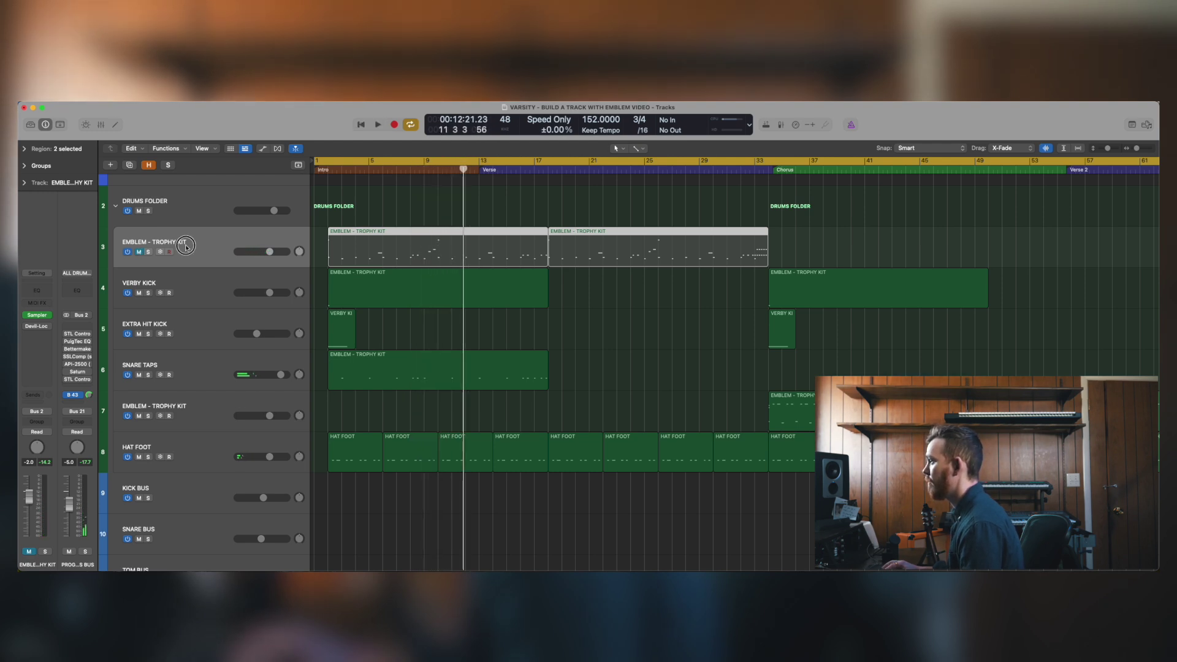
click(138, 252)
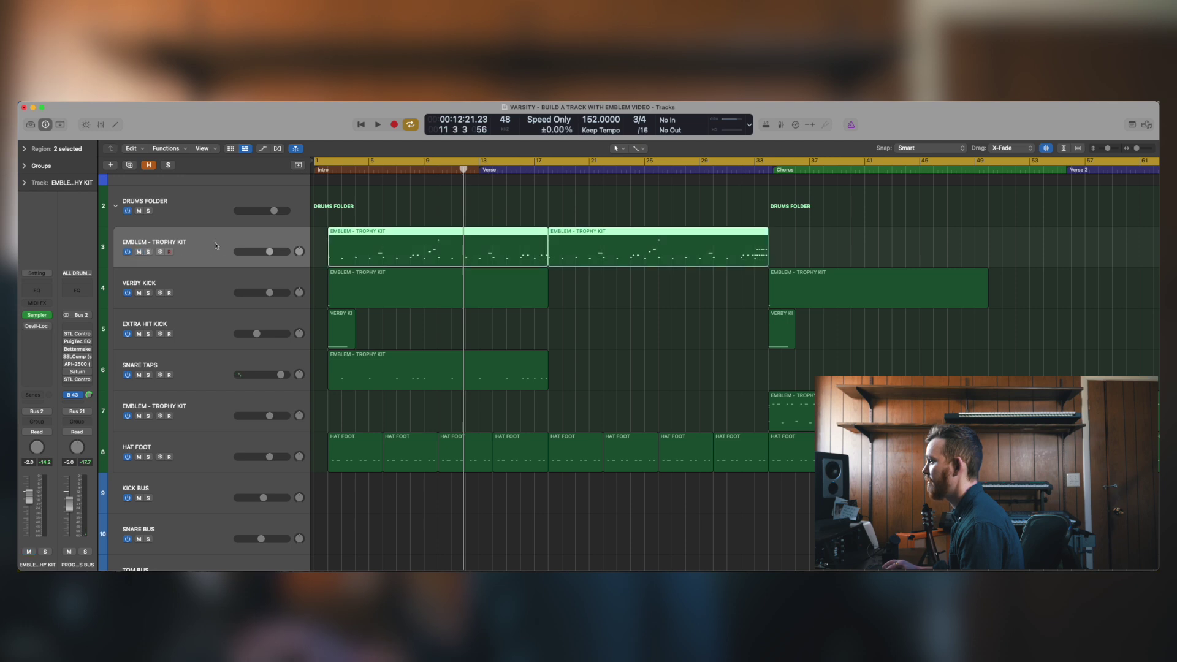
Lower the velocity of the main snare notes in both regions of the upper EMBLEM - TROPHY KIT track to 40
key(super+Up)
key(super+Left)
click(479, 209)
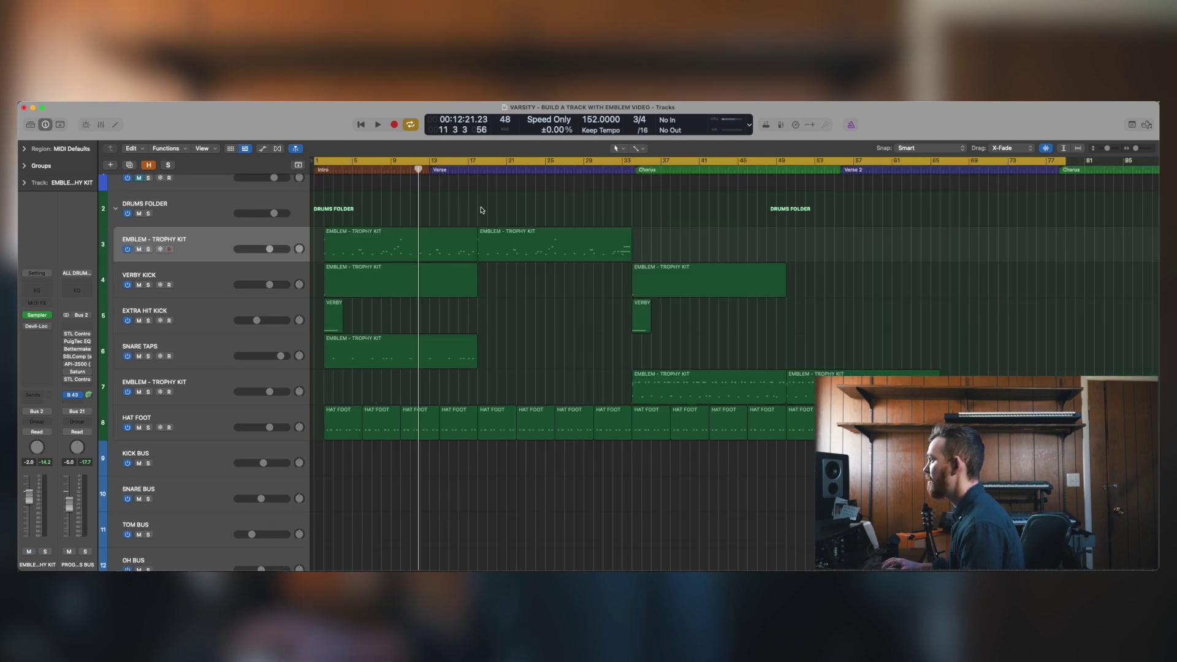
drag(551, 223, 586, 229)
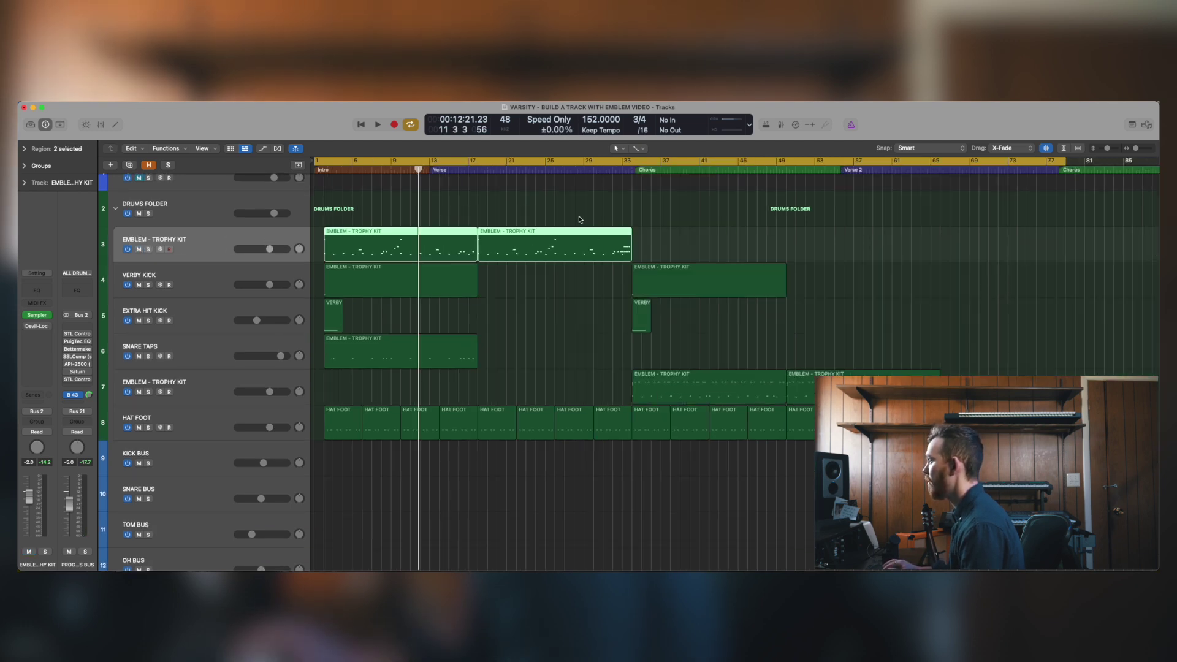
double_click(545, 234)
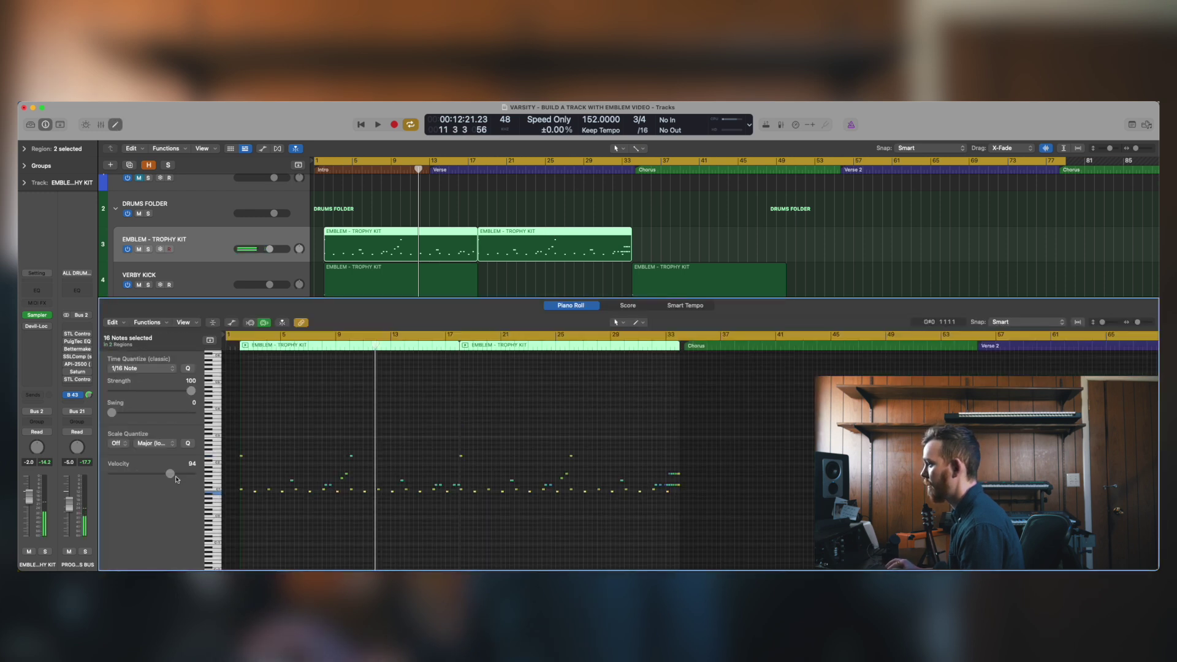
click(318, 172)
key(space)
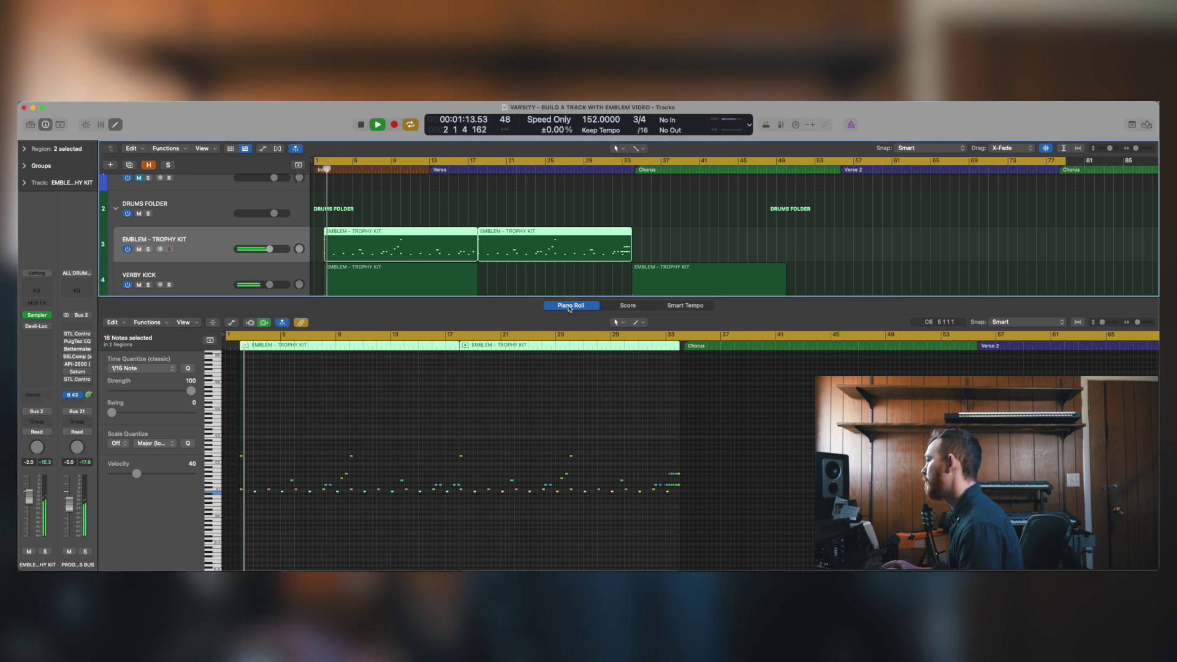
key(e)
Lower the SNARE TAPS track volume to -2.6 dB during playback
click(267, 357)
drag(267, 357, 263, 357)
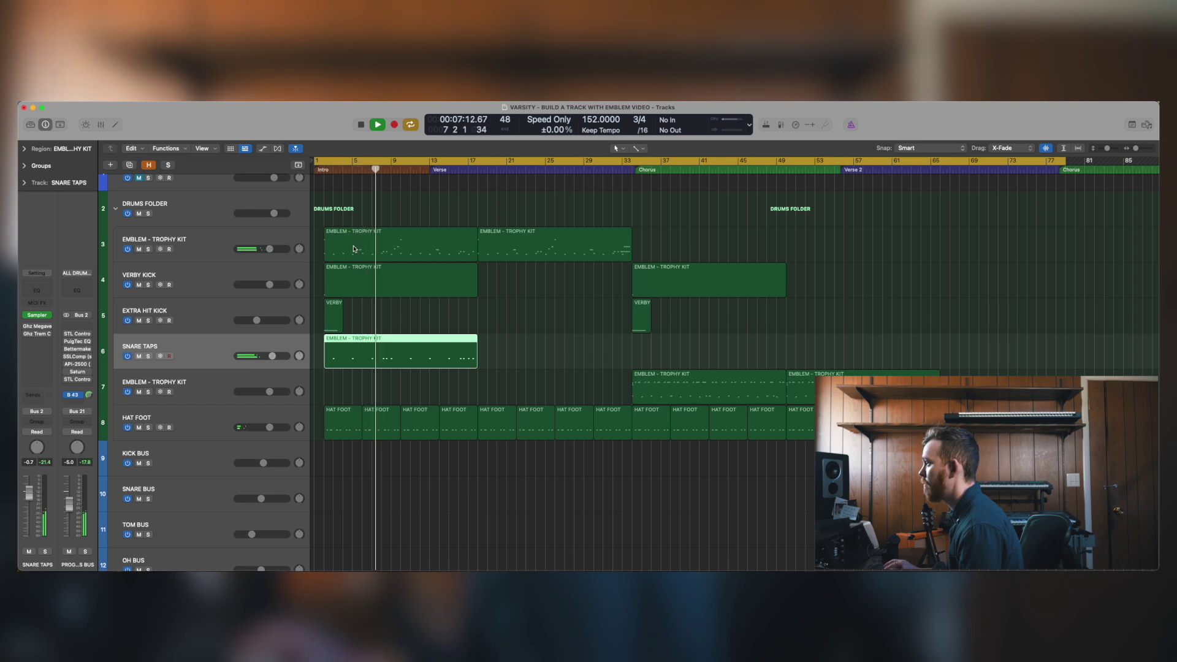
drag(271, 357, 268, 360)
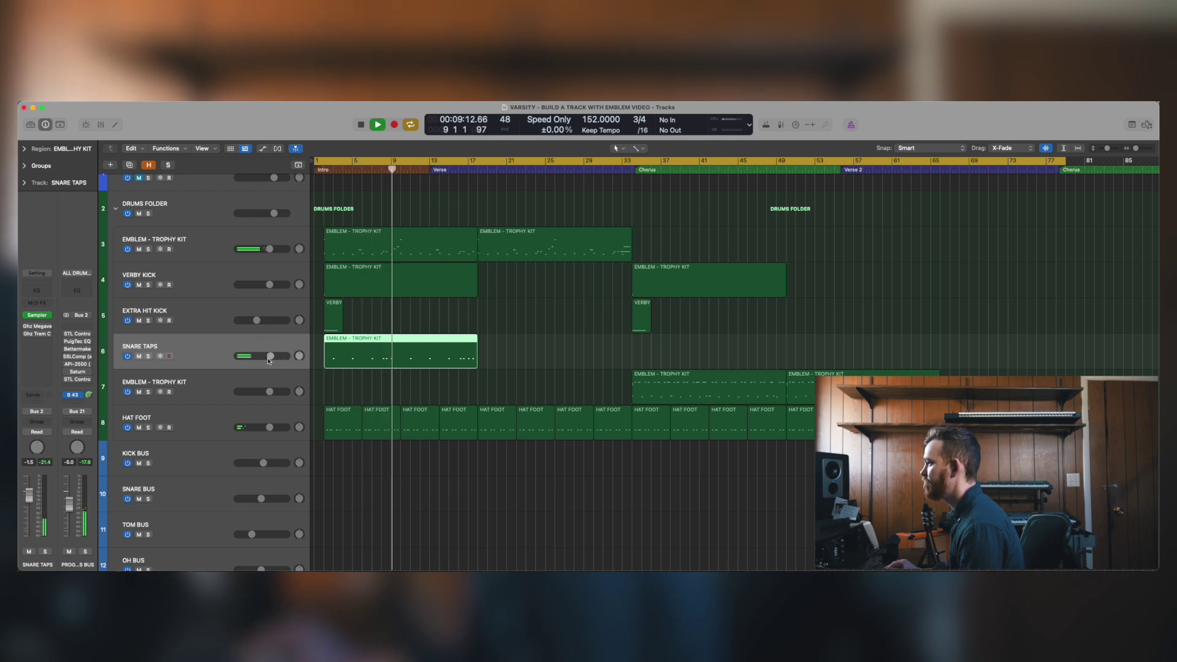
click(267, 357)
drag(268, 357, 266, 358)
click(268, 358)
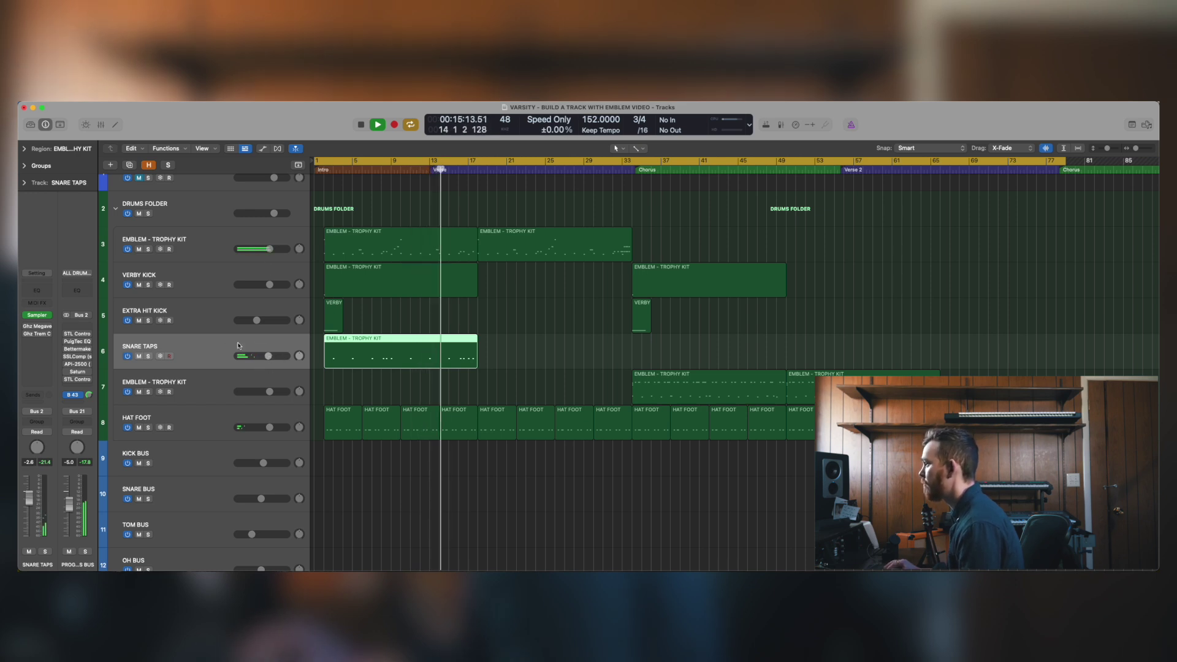
Remove the Ghz Trem Control 3 tremolo from the SNARE TAPS track, keeping its reverb
mouse_move(38, 337)
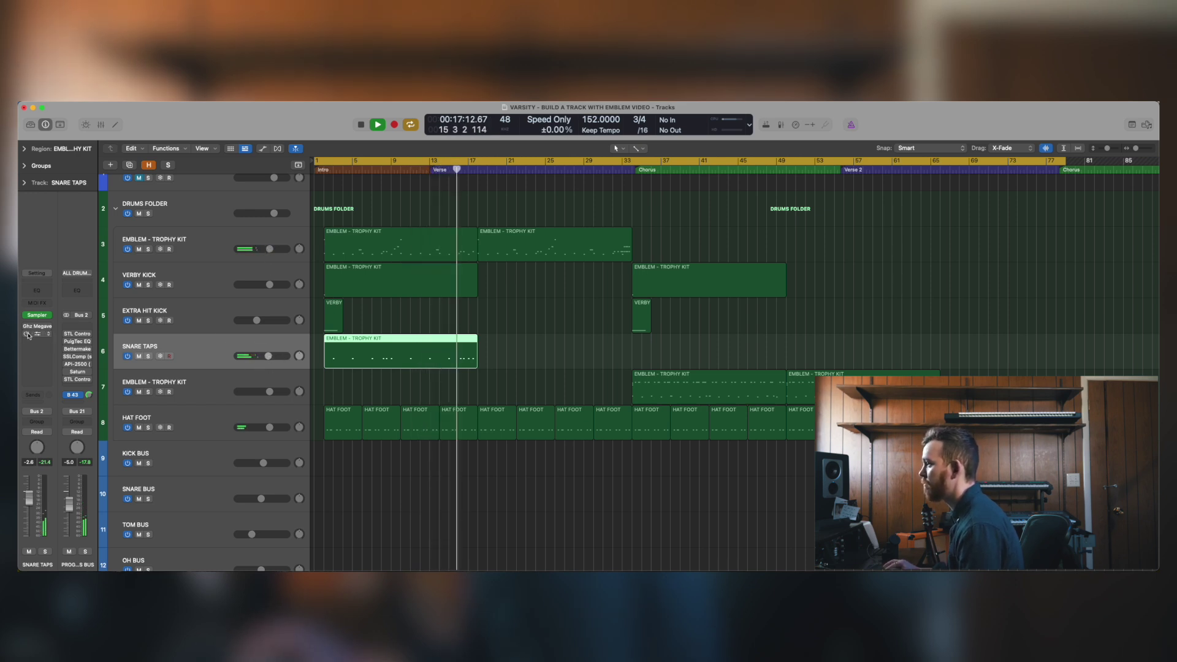
click(49, 335)
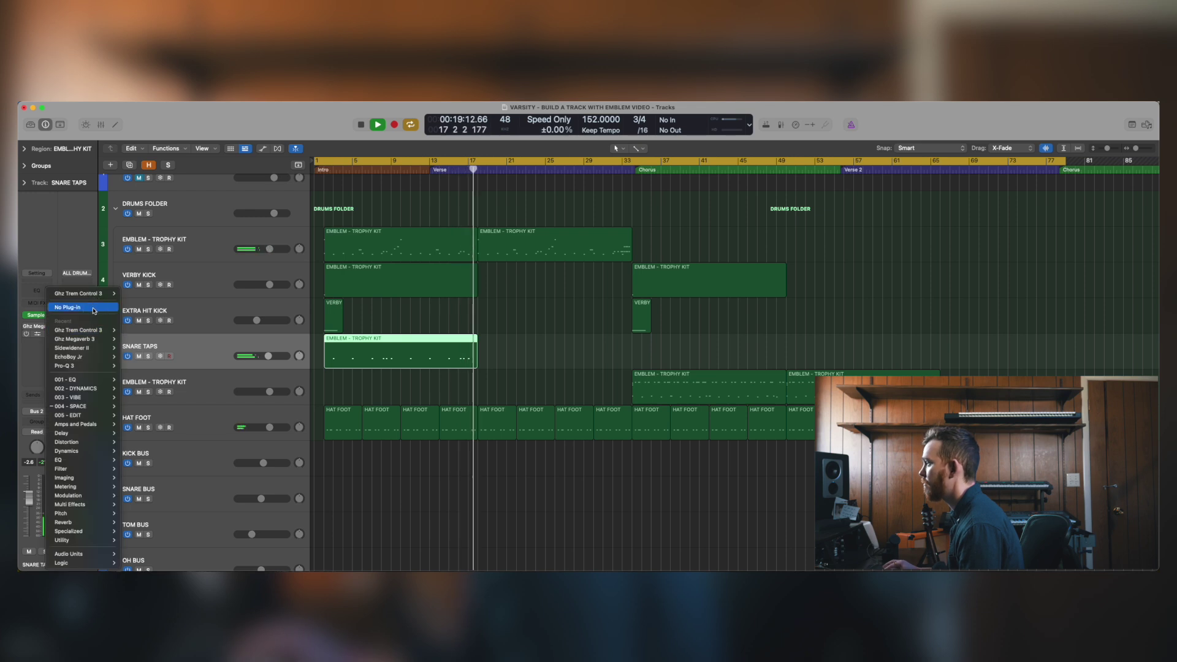
click(94, 309)
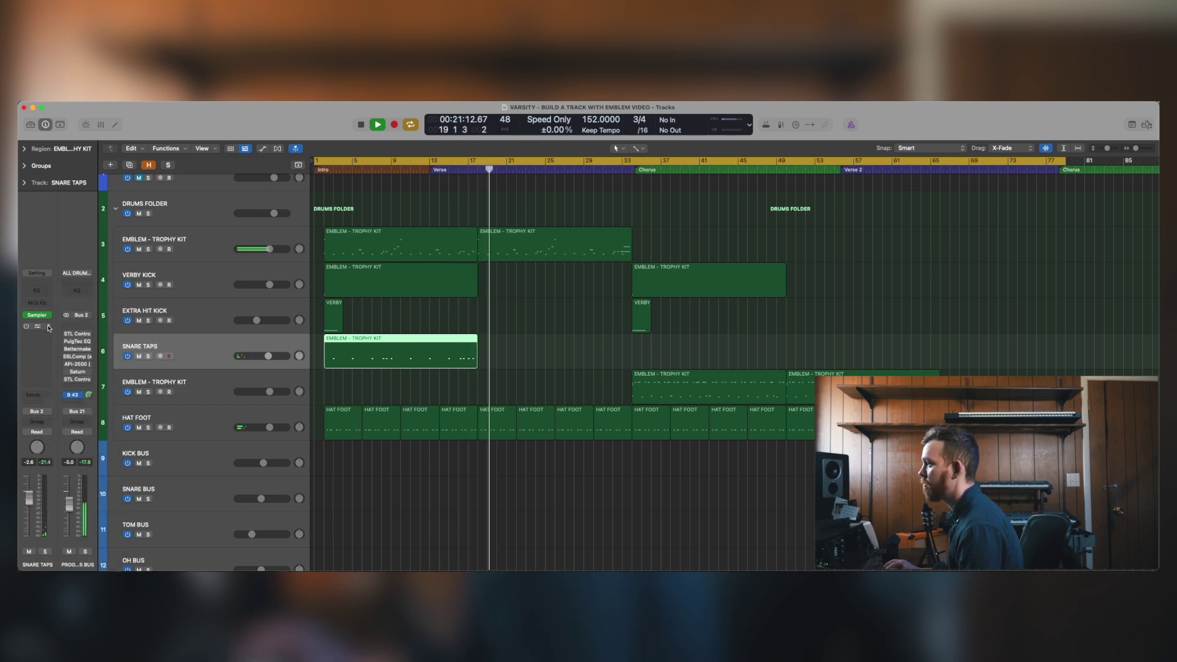
click(49, 329)
click(570, 392)
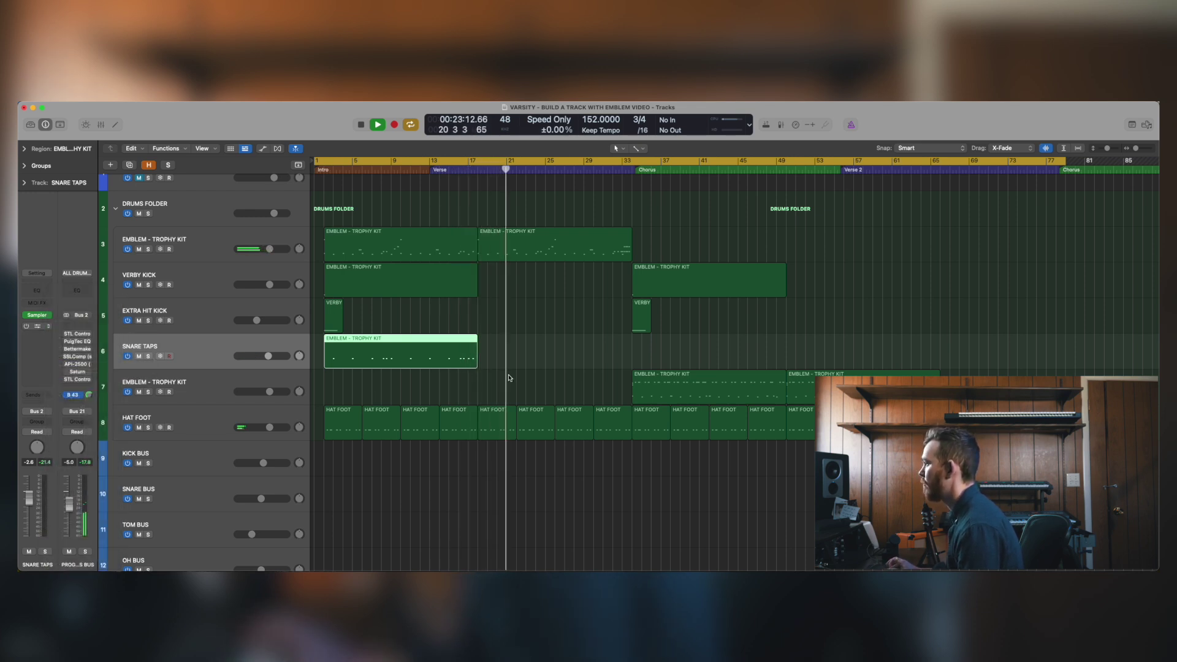
Adjust the OneKnob Driver amount on the lower LAP PERC track and return to the upper LAP PERC track
scroll(509, 375, down, 5)
scroll(509, 375, down, 2)
click(215, 424)
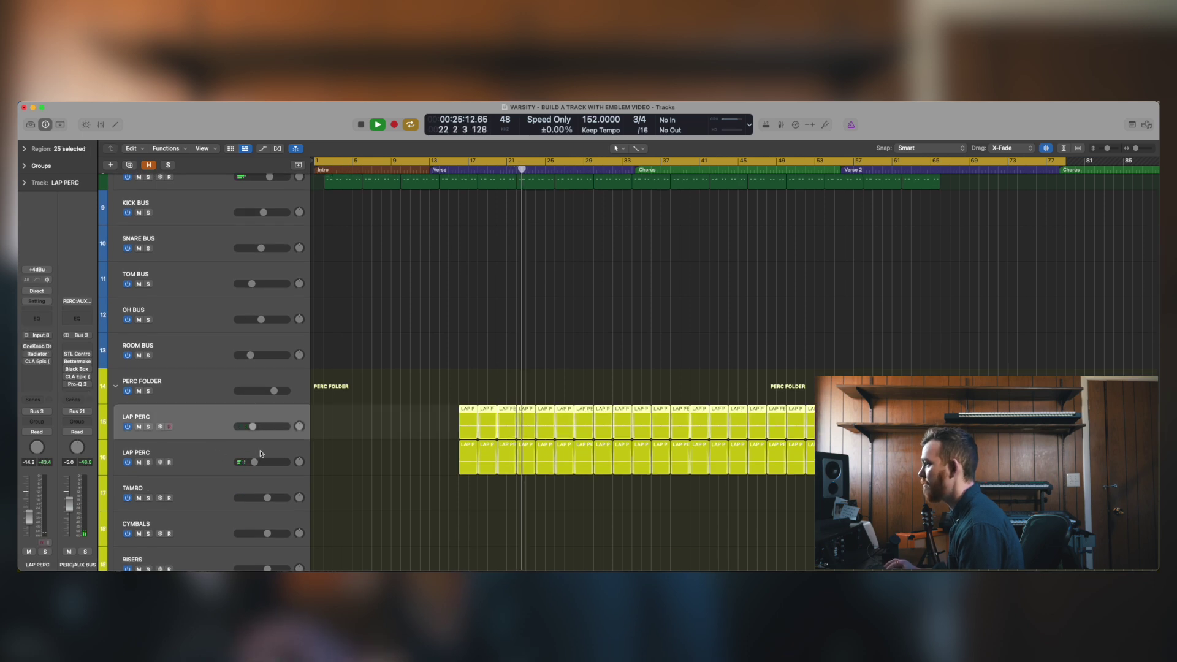
shift+click(215, 458)
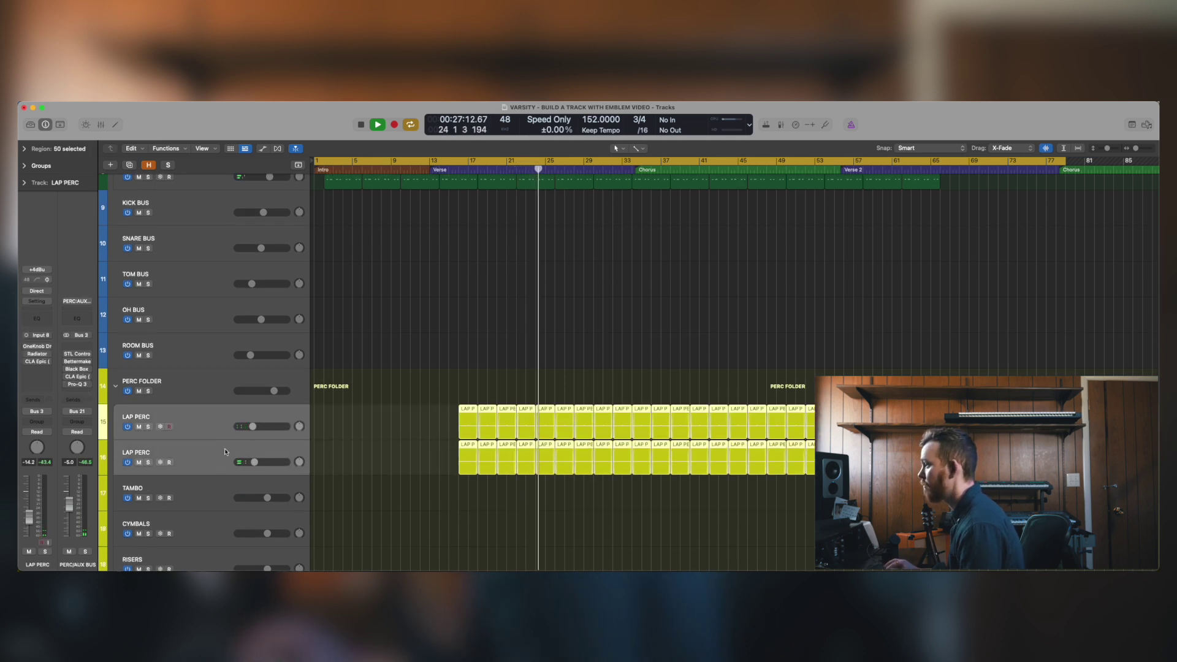
click(221, 459)
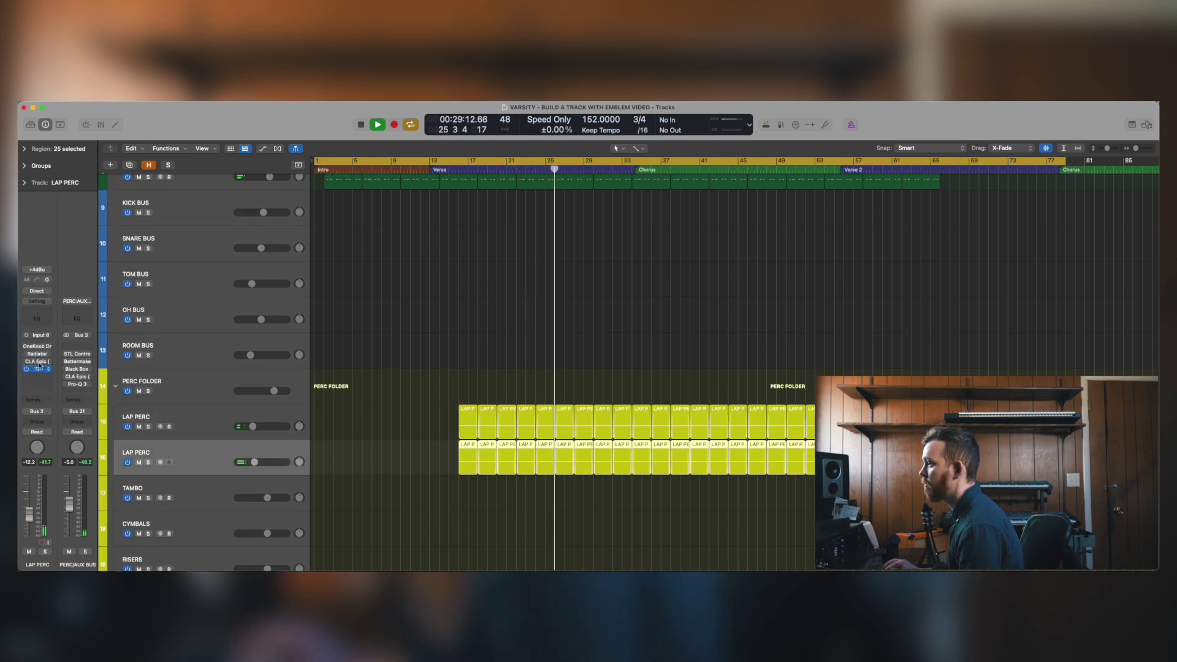
click(38, 346)
drag(430, 344, 429, 353)
key(Up)
click(376, 217)
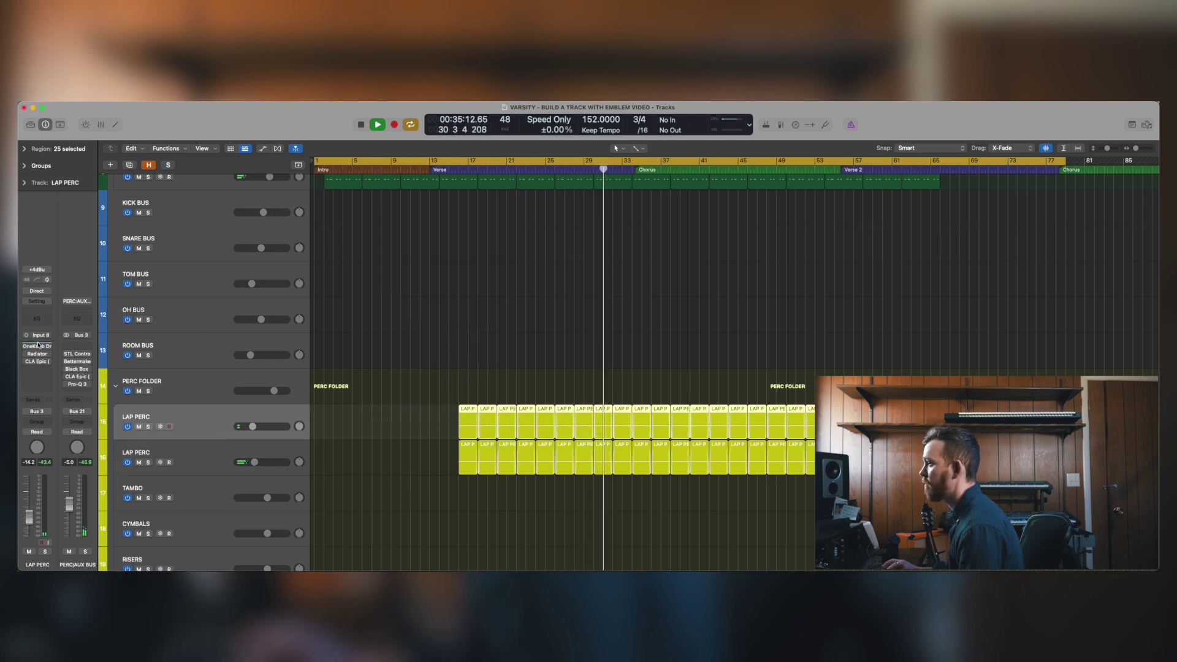
Stop playback and repeat the SNARE TAPS region back to back until the part reaches the end of the HAT FOOT regions
scroll(513, 296, up, 6)
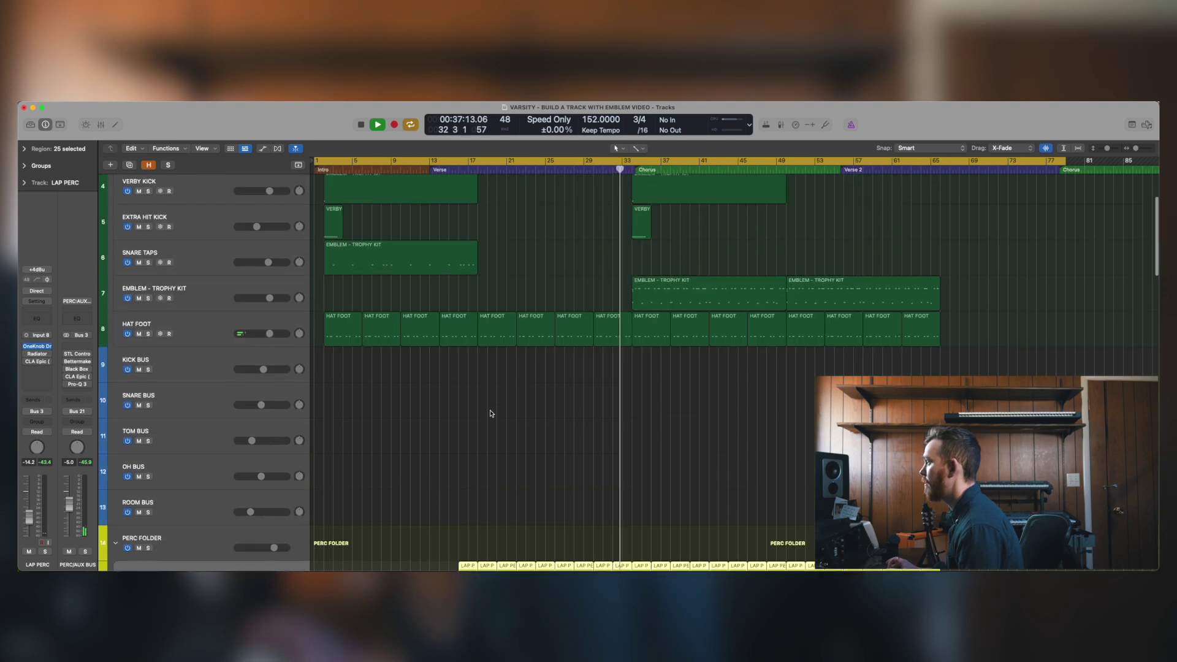
scroll(514, 298, up, 2)
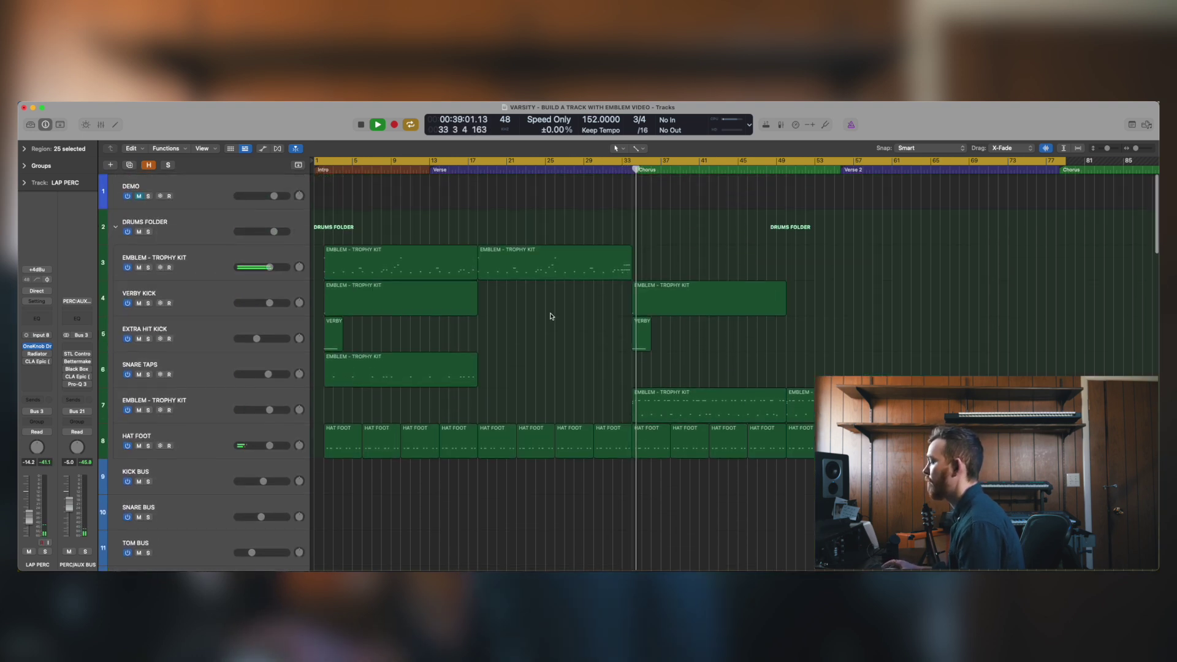
key(space)
click(439, 369)
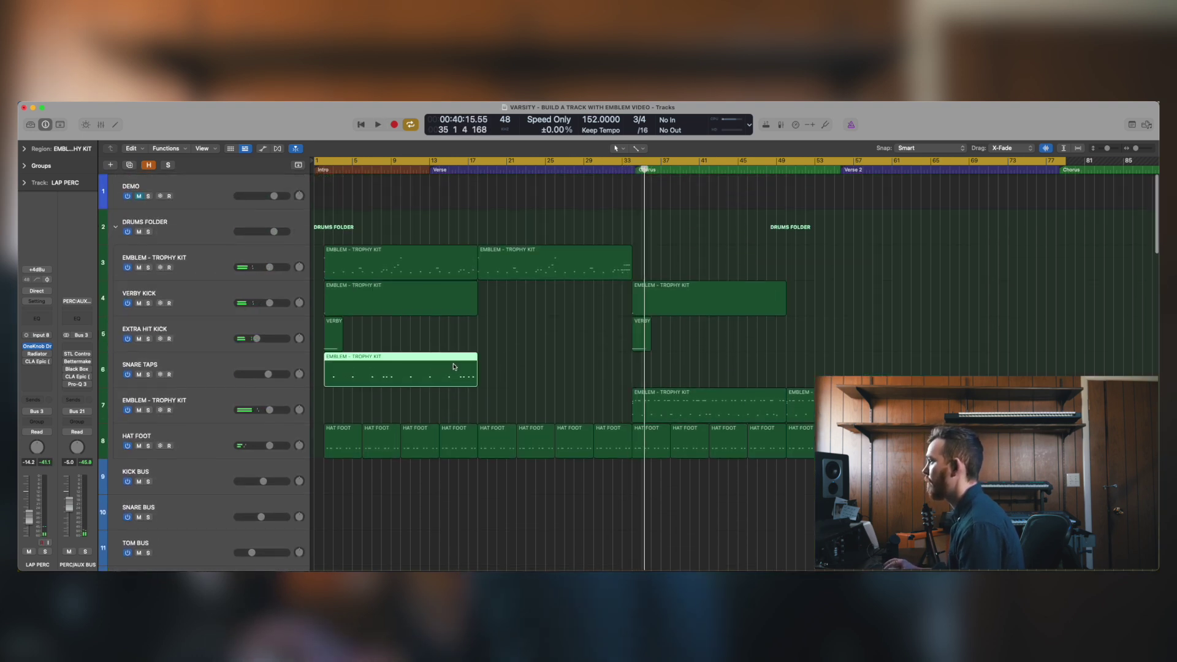
key(super+r)
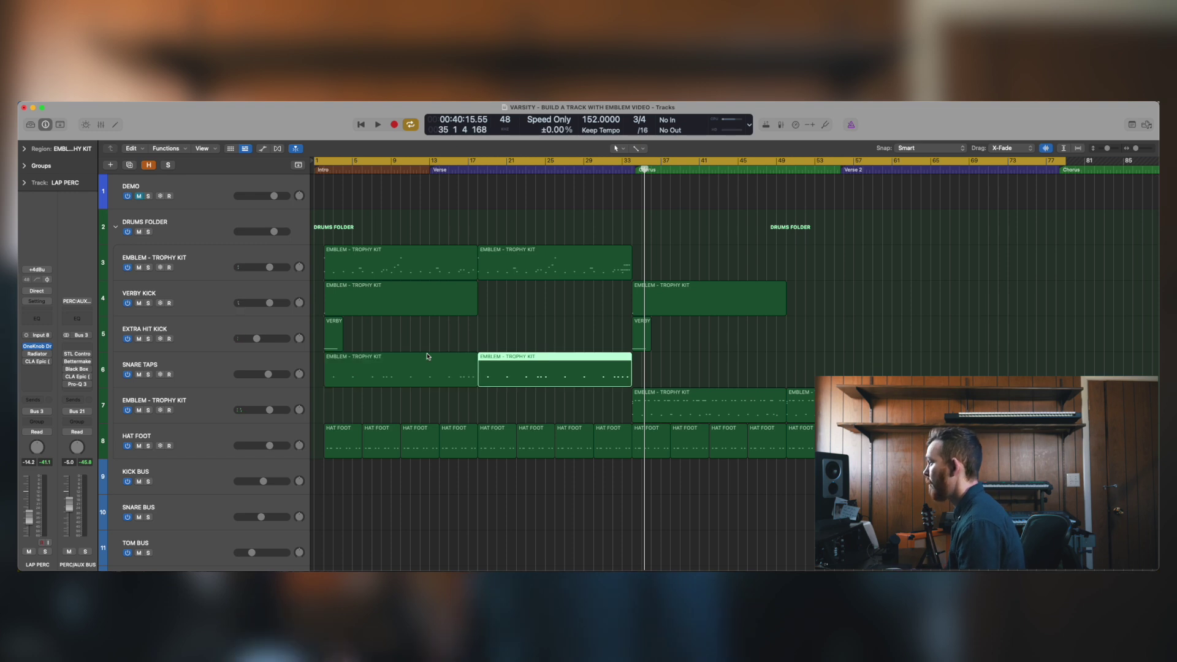
scroll(636, 362, down, 3)
drag(634, 360, 423, 354)
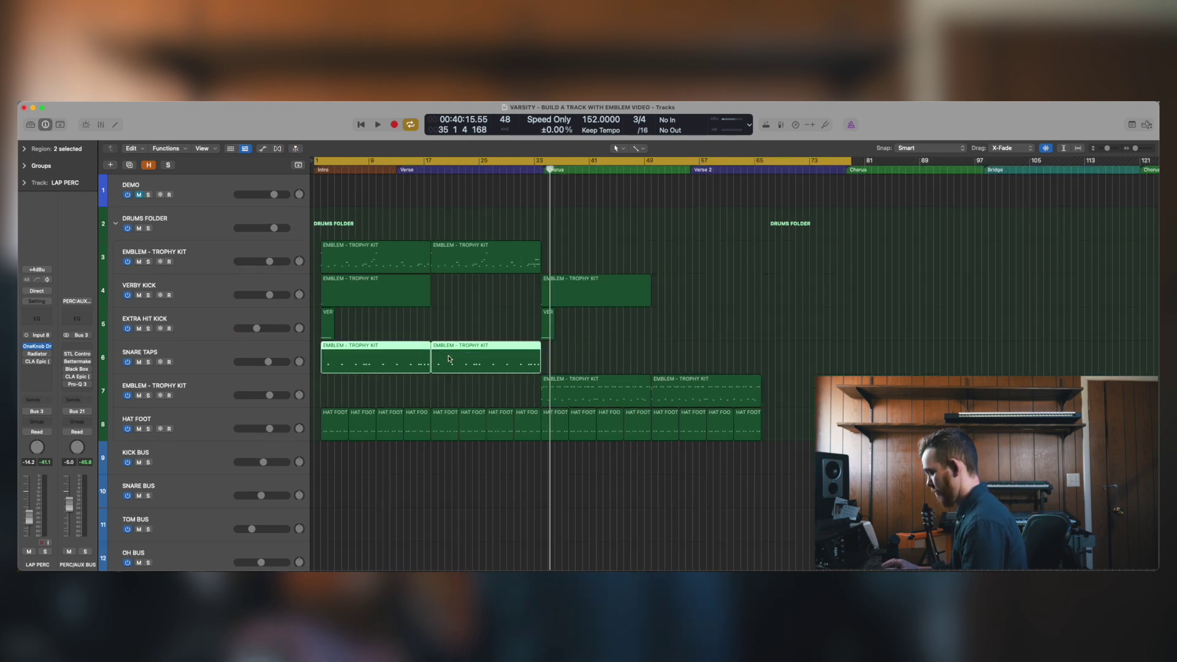
key(super+r)
Replace the Ghz Megaverb 3 reverb on the SNARE TAPS track with the EchoBoy Jr delay
click(169, 359)
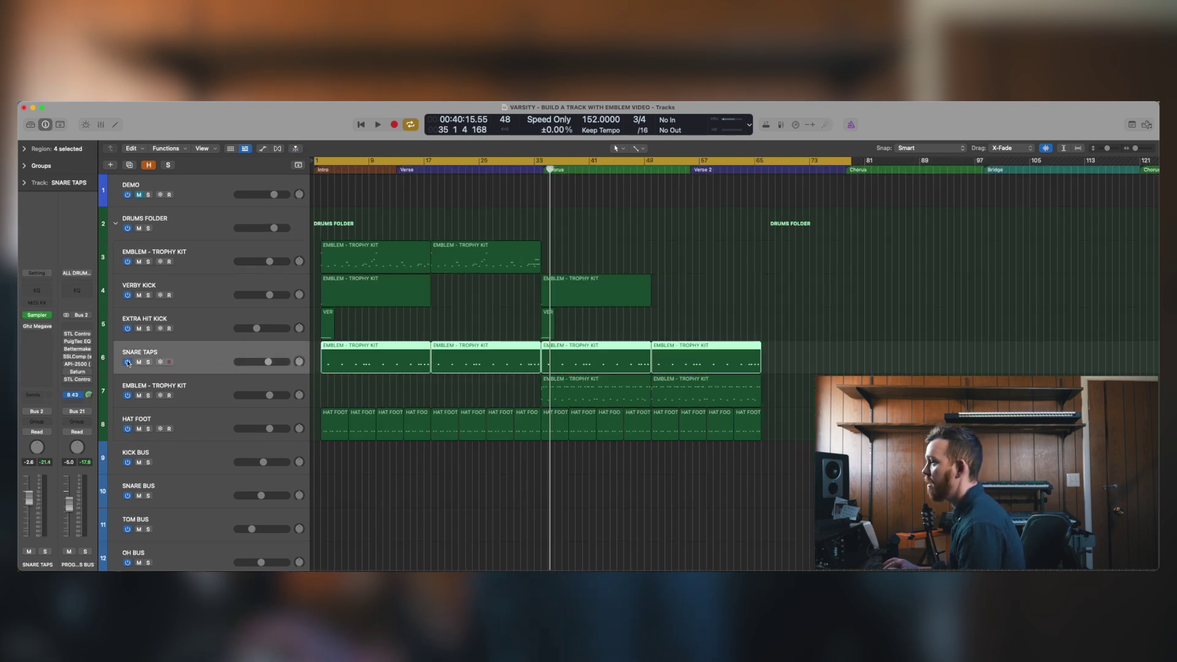
click(48, 330)
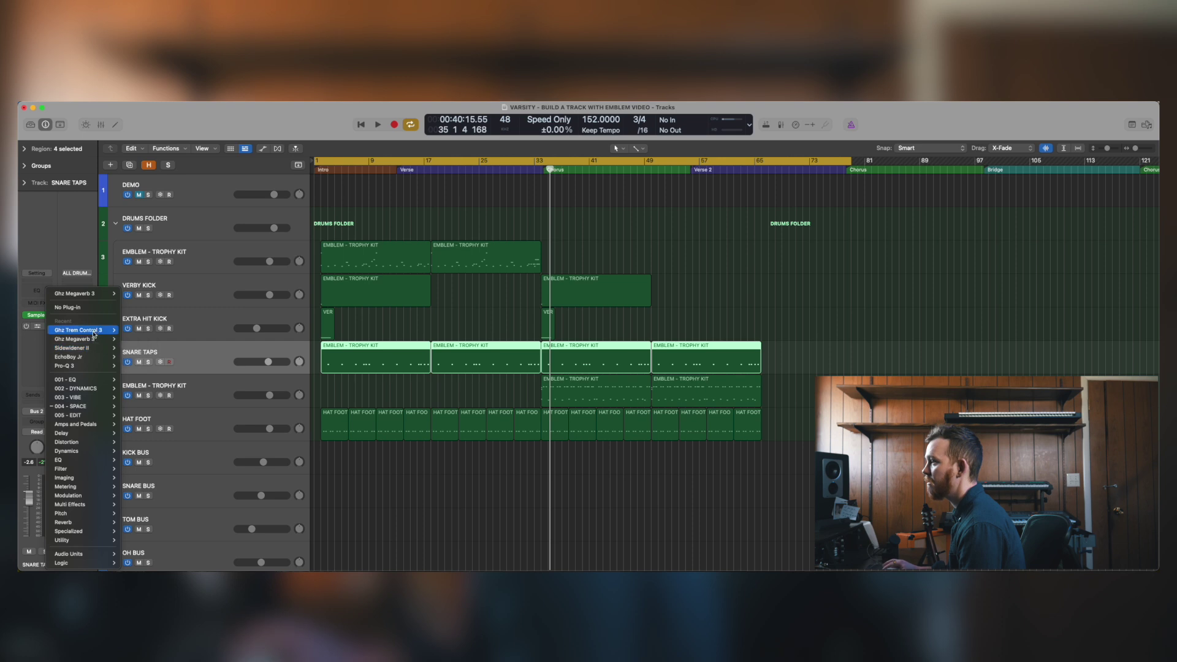
mouse_move(80, 406)
mouse_move(171, 374)
click(246, 369)
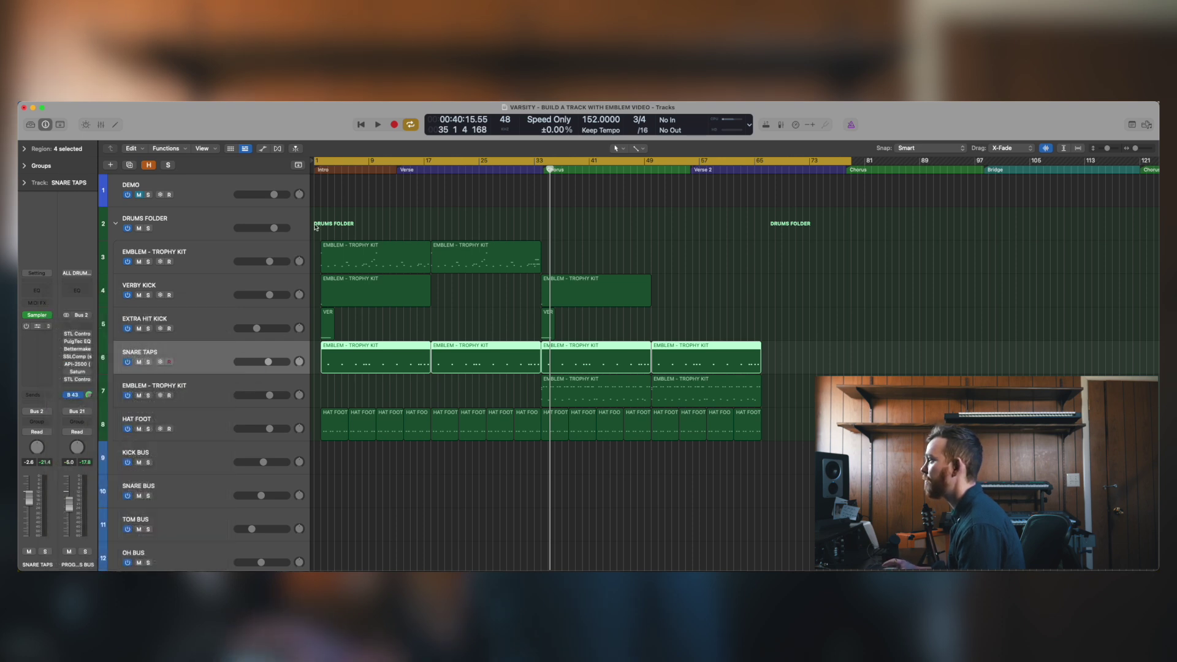
Play the song from the start and raise the Feedback of the EchoBoy Jr delay on the SNARE TAPS track slightly
key(Return)
key(space)
key(super+Down)
key(super+Down)
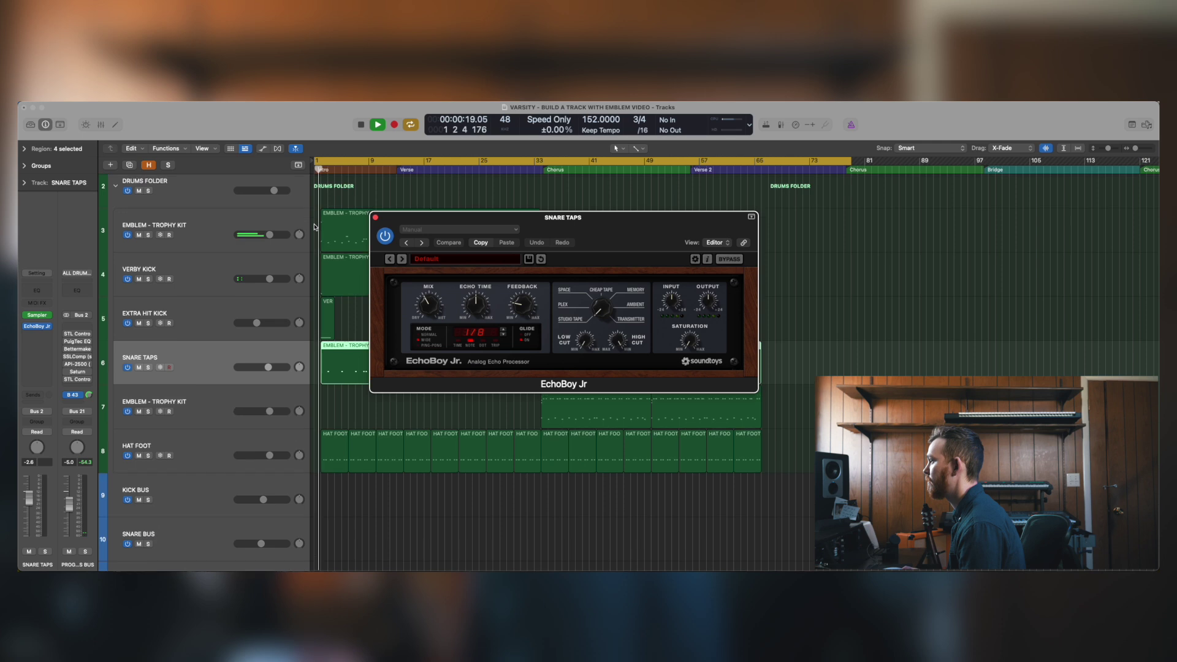
key(super+Right)
key(super+Right)
key(super+Right)
key(super+Right)
key(super+Right)
key(super+Right)
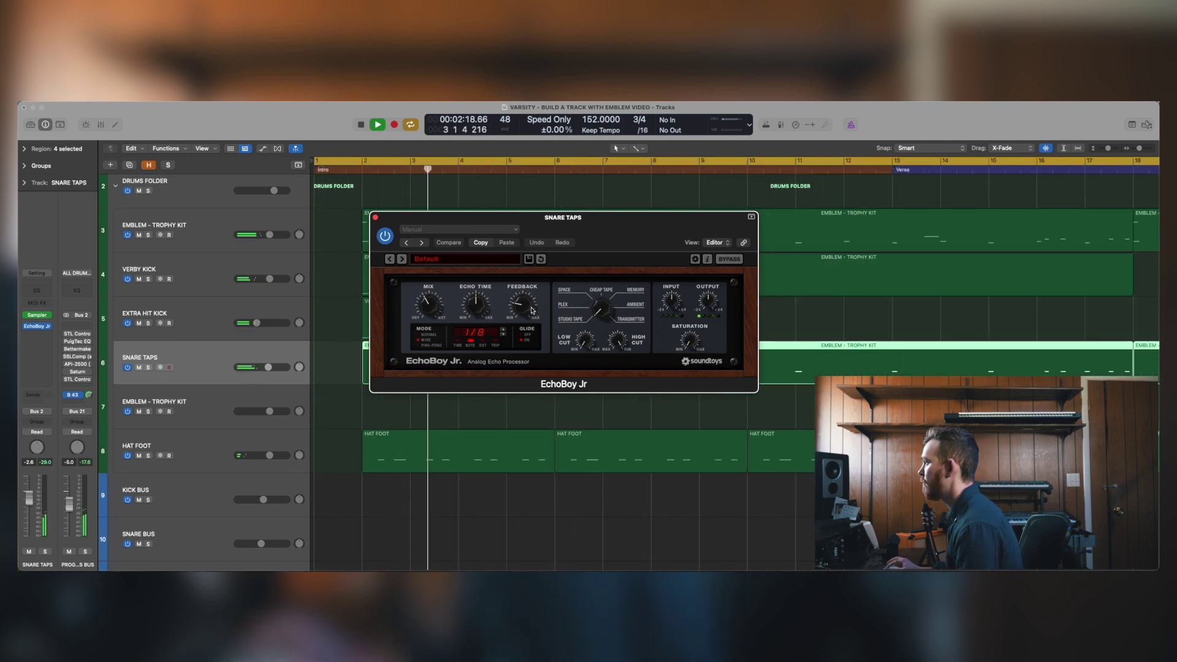
drag(523, 307, 525, 308)
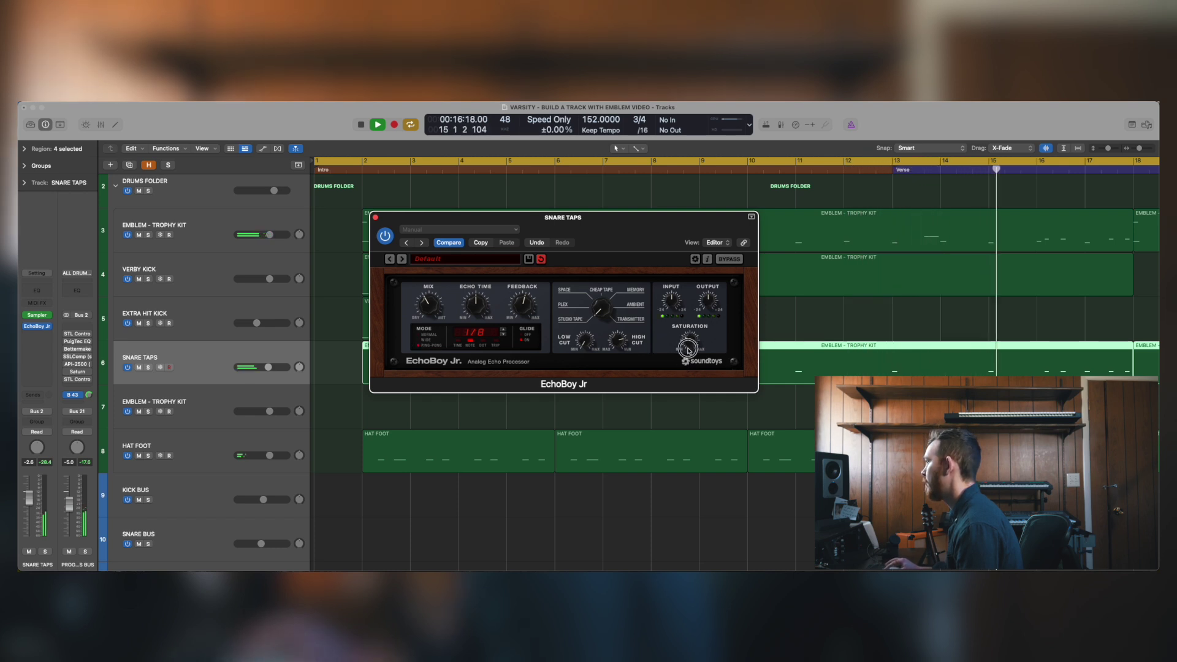
click(376, 218)
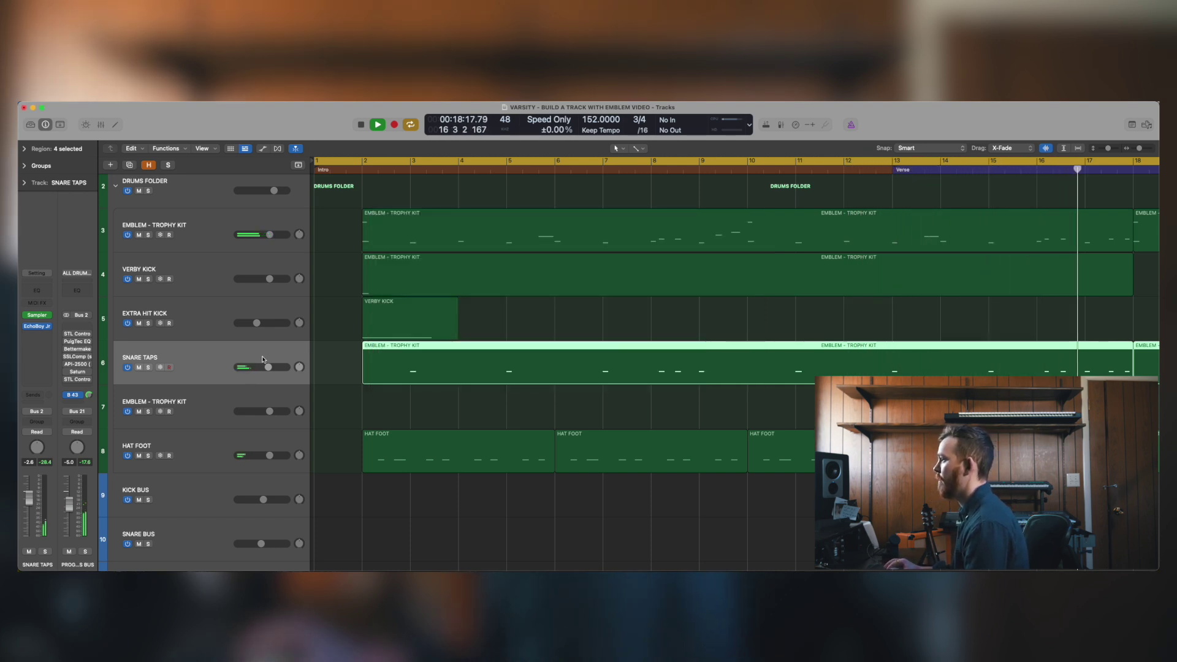
Repeat the chorus region on the VERBY KICK track twice, back to back, through Verse 2
key(z)
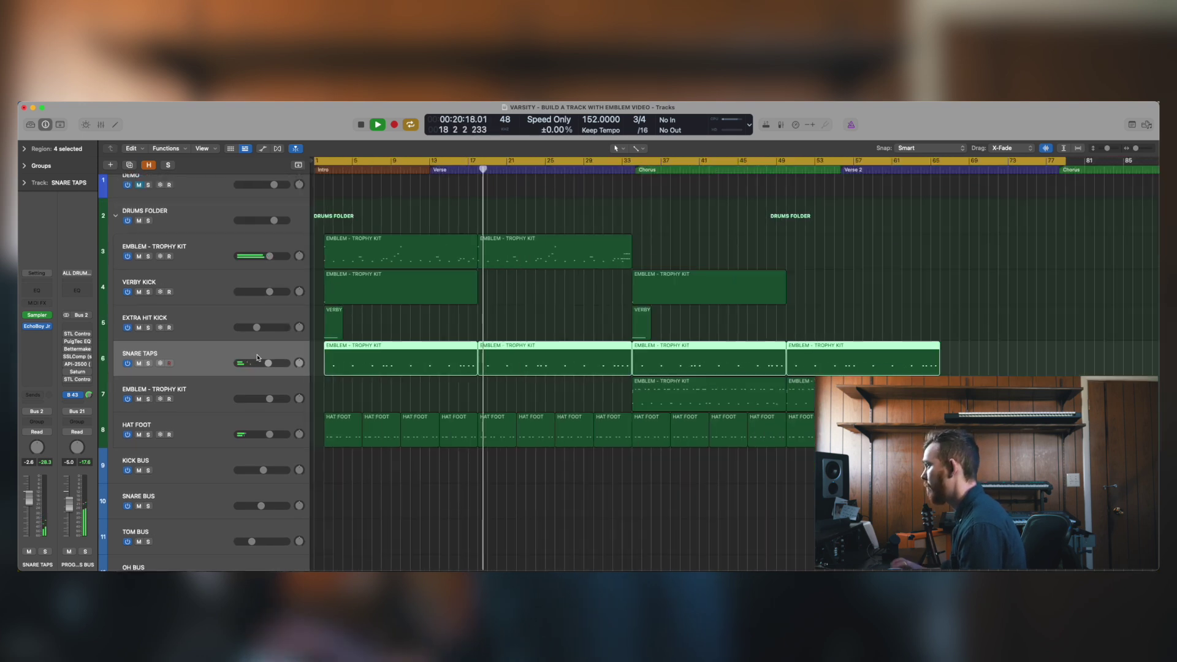
click(525, 326)
key(super+Left)
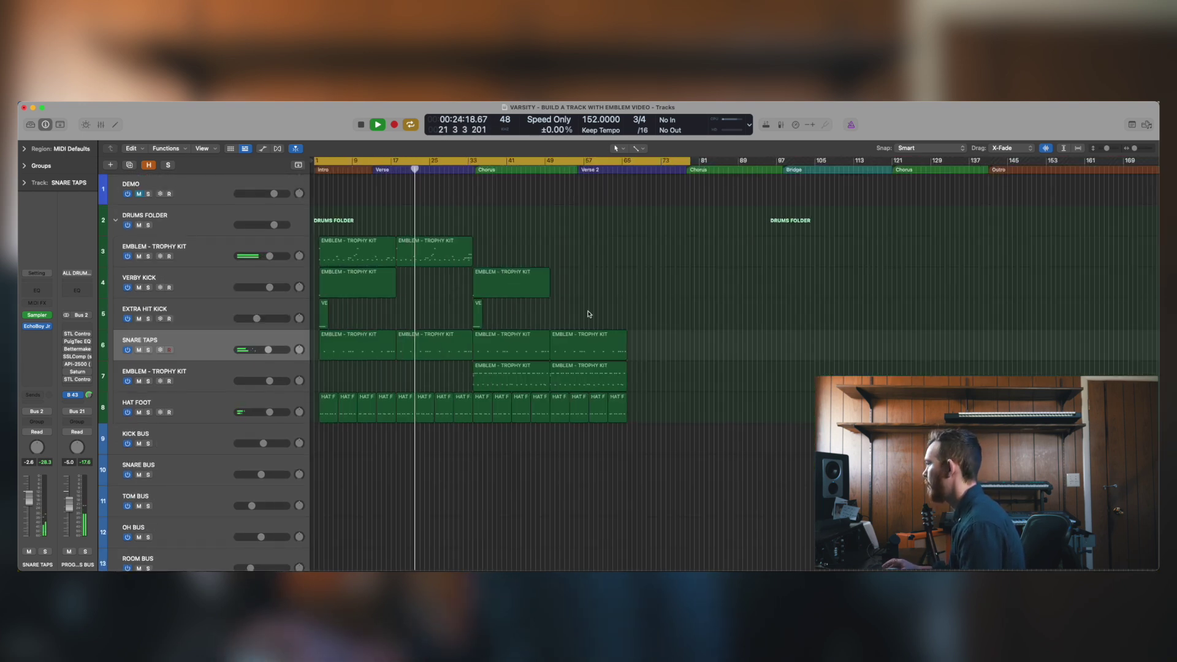
key(super+Right)
key(super+Down)
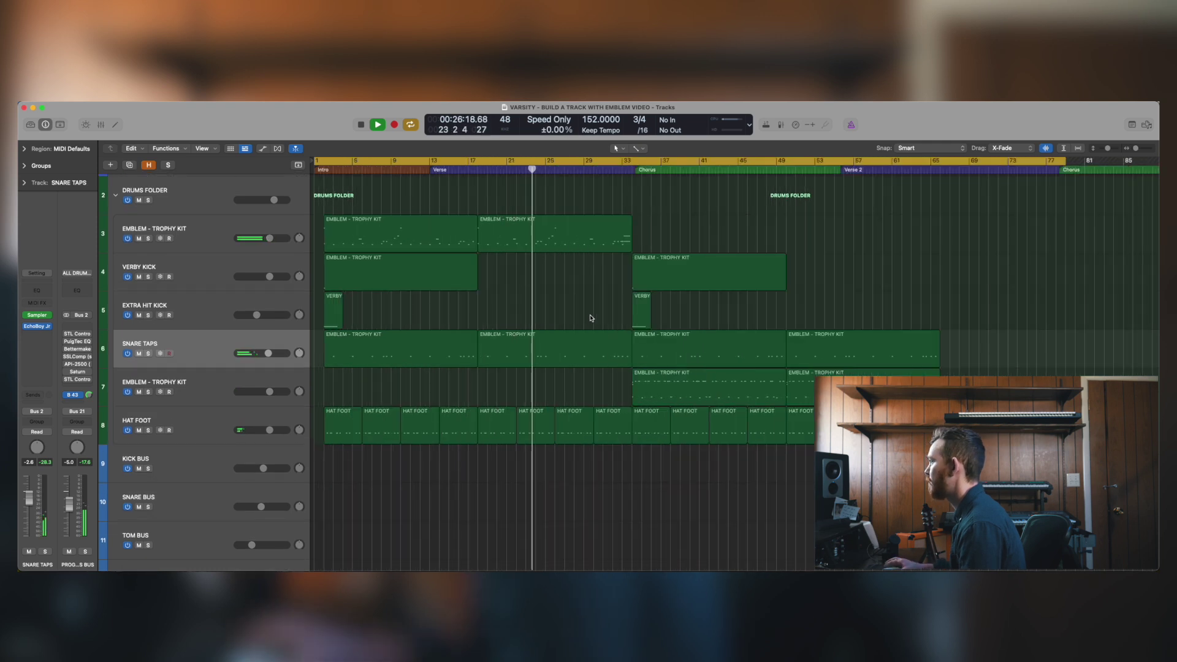
click(628, 279)
key(super+r)
click(854, 300)
click(791, 263)
key(super+r)
key(super+Left)
key(super+Up)
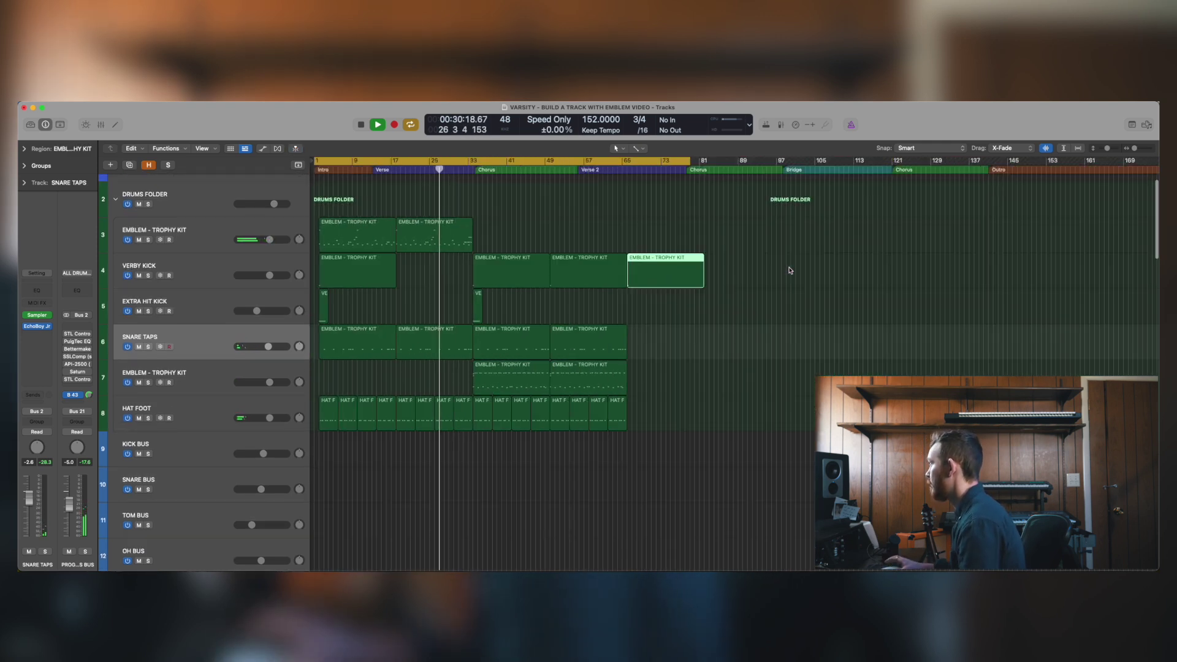
Repeat the last SPOTLIGHT PIANO region once and shorten the copy to about two bars
scroll(637, 404, down, 10)
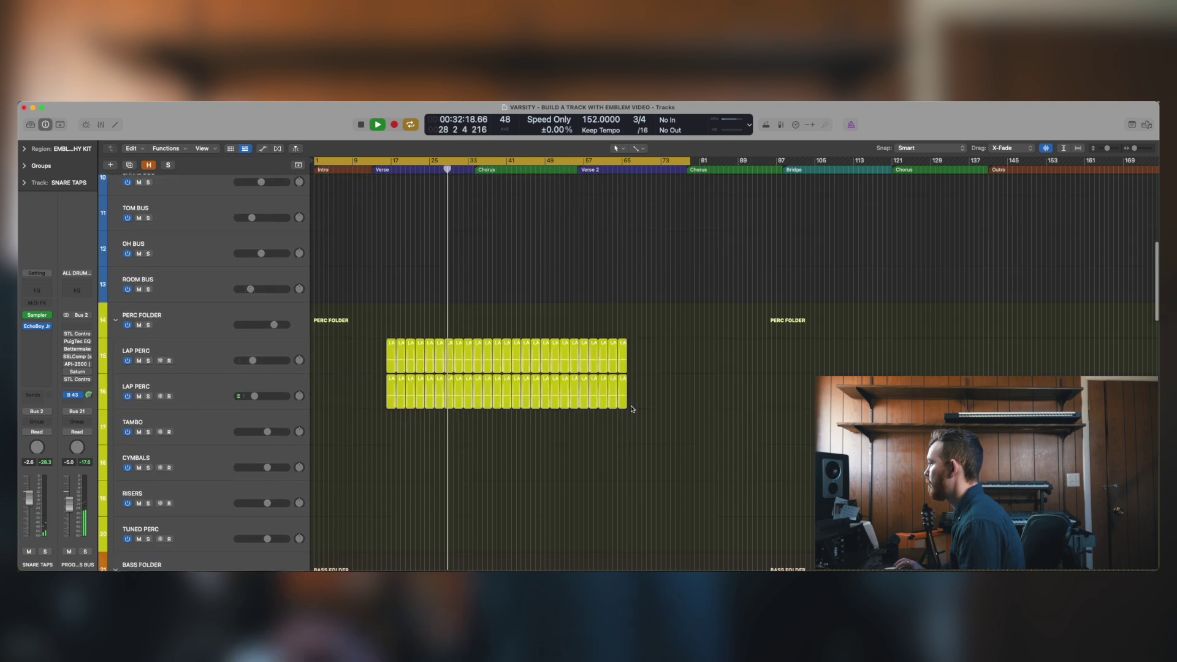
scroll(643, 402, down, 10)
key(super+Right)
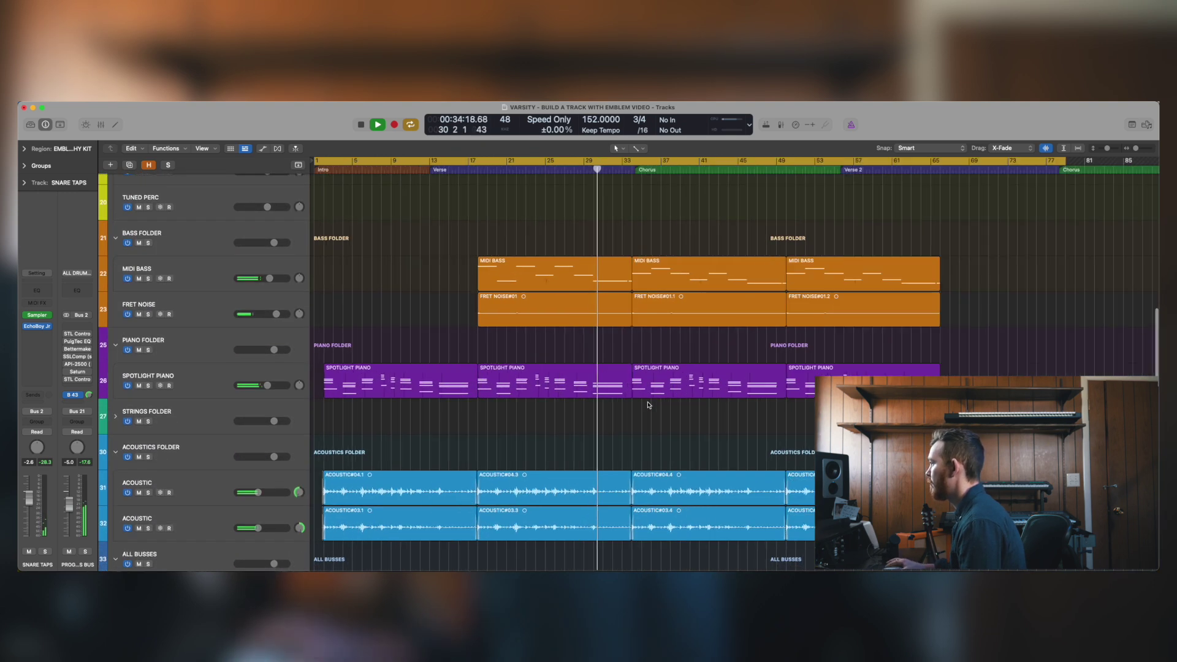
scroll(696, 400, right, 3)
click(583, 370)
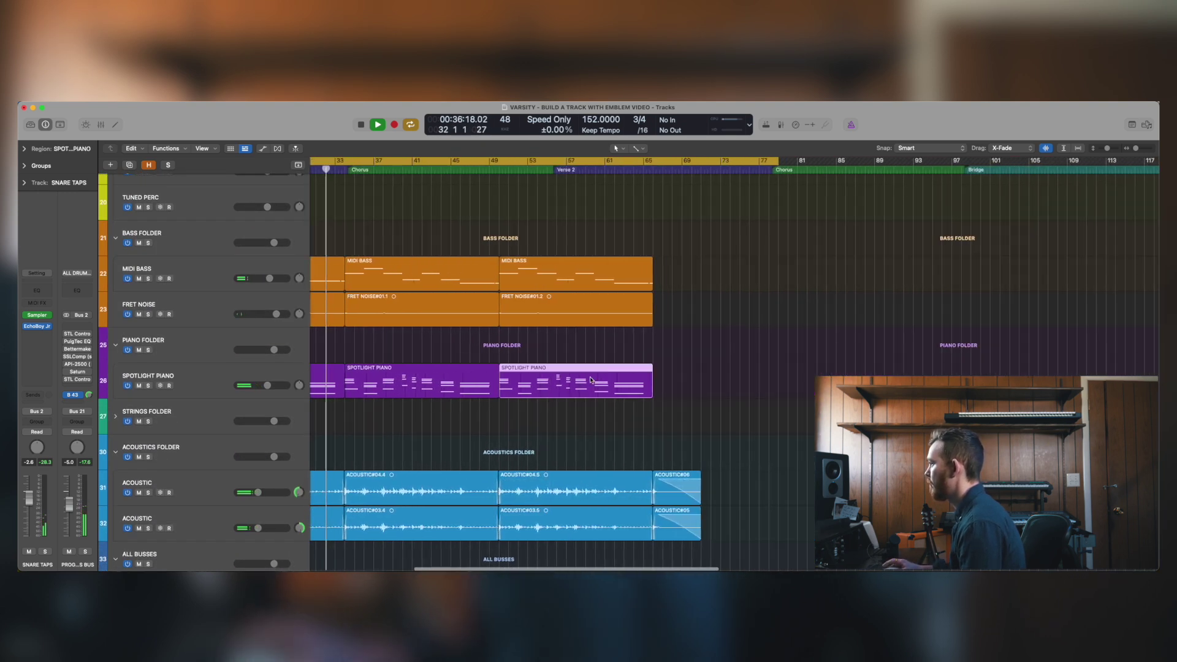
key(super+r)
click(731, 407)
click(802, 396)
drag(803, 396, 671, 397)
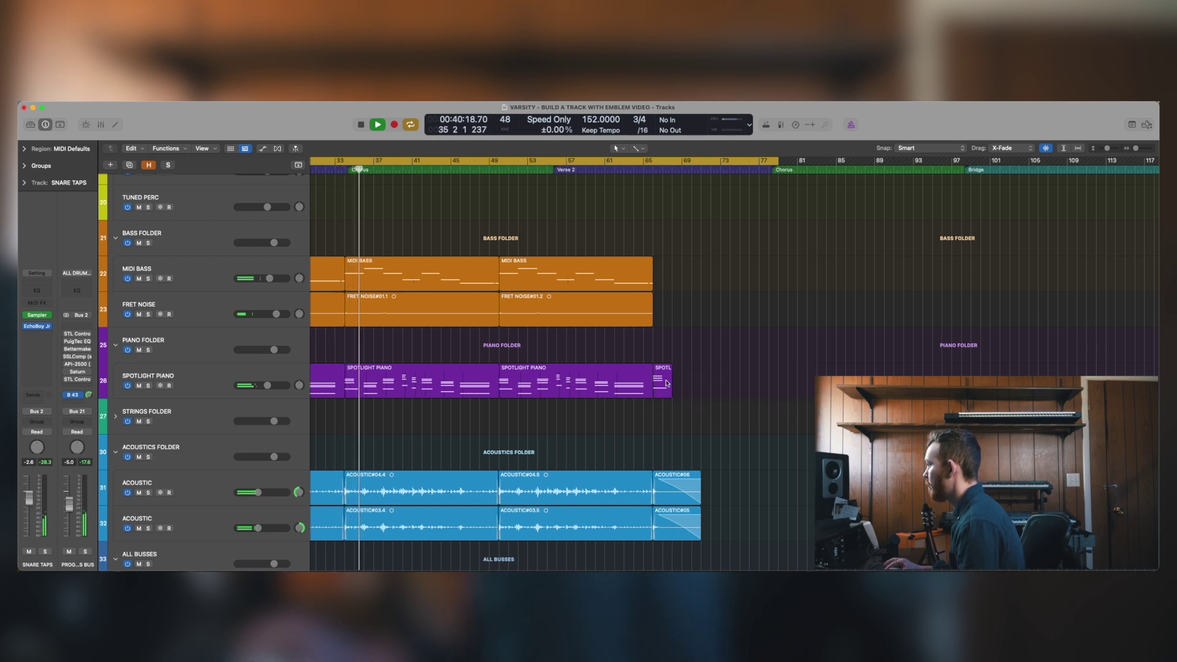
Delete the second chord of the short SPOTLIGHT PIANO region and transpose the remaining four-note chord up two semitones
key(e)
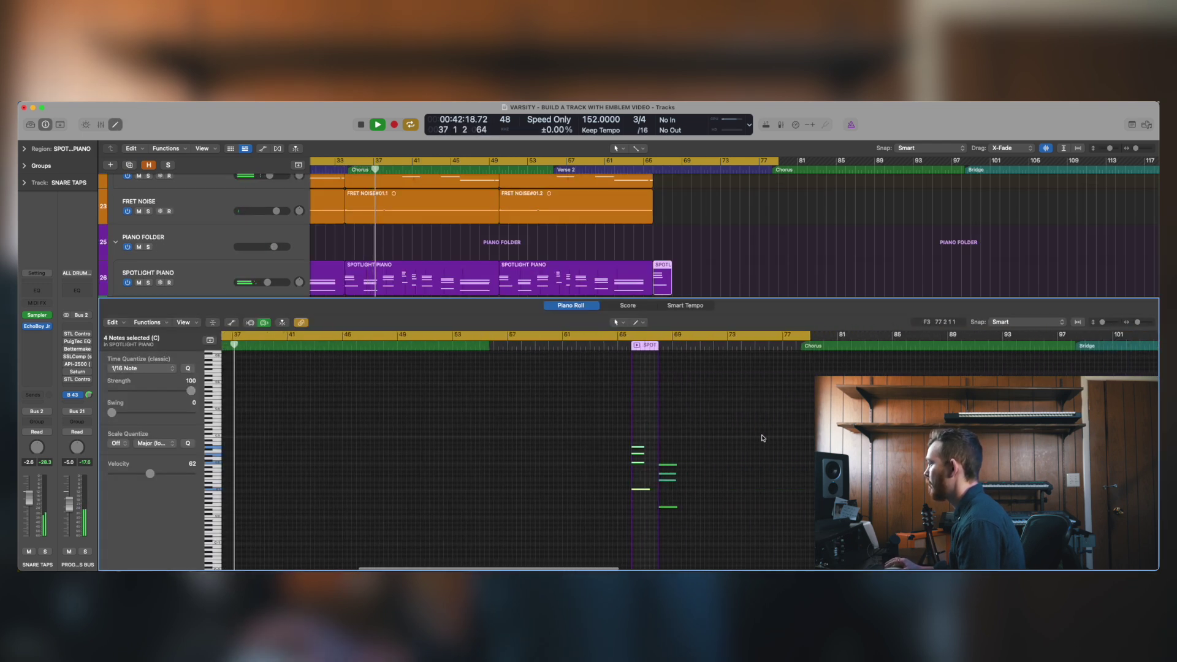
drag(697, 444, 672, 534)
scroll(673, 535, up, 1)
key(Delete)
drag(606, 427, 656, 506)
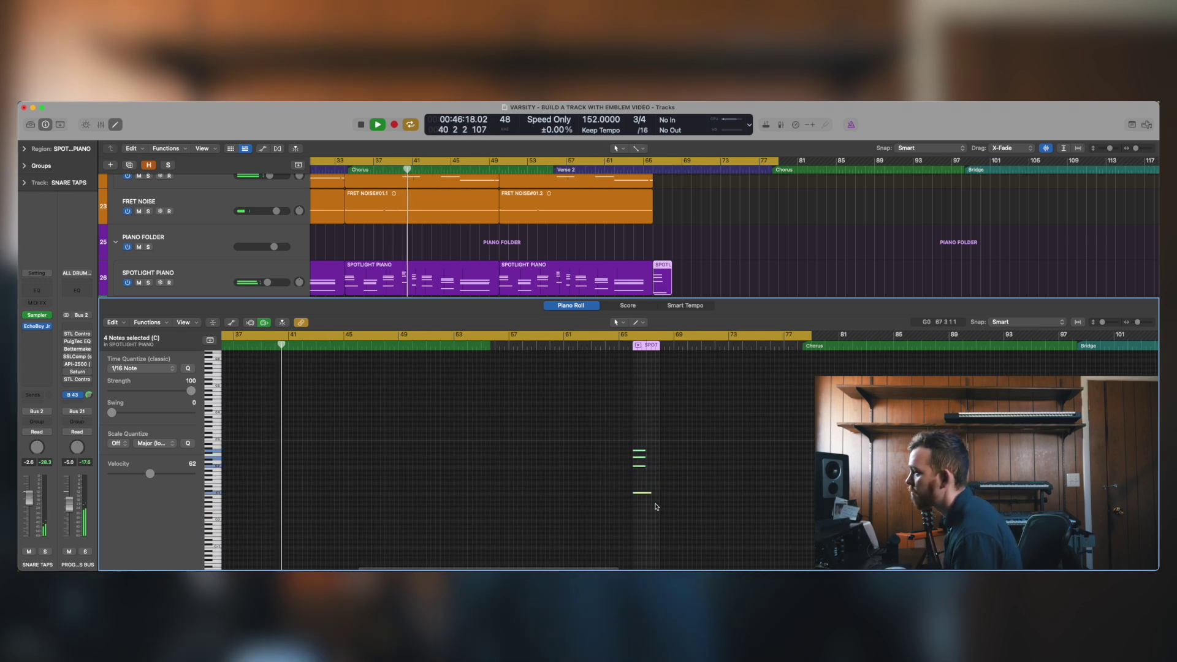
key(alt+Up)
key(alt+Up)
Extend the last SPOTLIGHT PIANO region to the end of Verse 2 and delete the notes after its first chord
click(690, 258)
click(671, 292)
drag(671, 291, 777, 284)
drag(664, 416, 814, 544)
key(Delete)
Lengthen the four notes of the remaining piano chord so it is held to the end of the region
drag(753, 420, 787, 479)
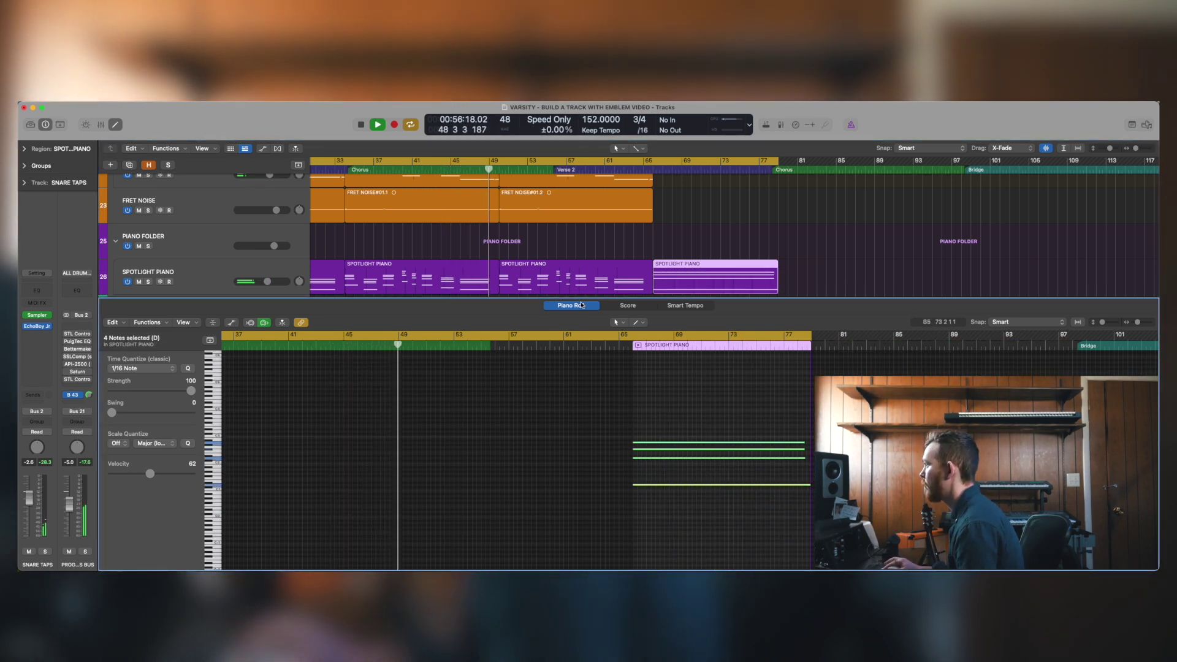
key(e)
click(699, 234)
scroll(698, 236, up, 5)
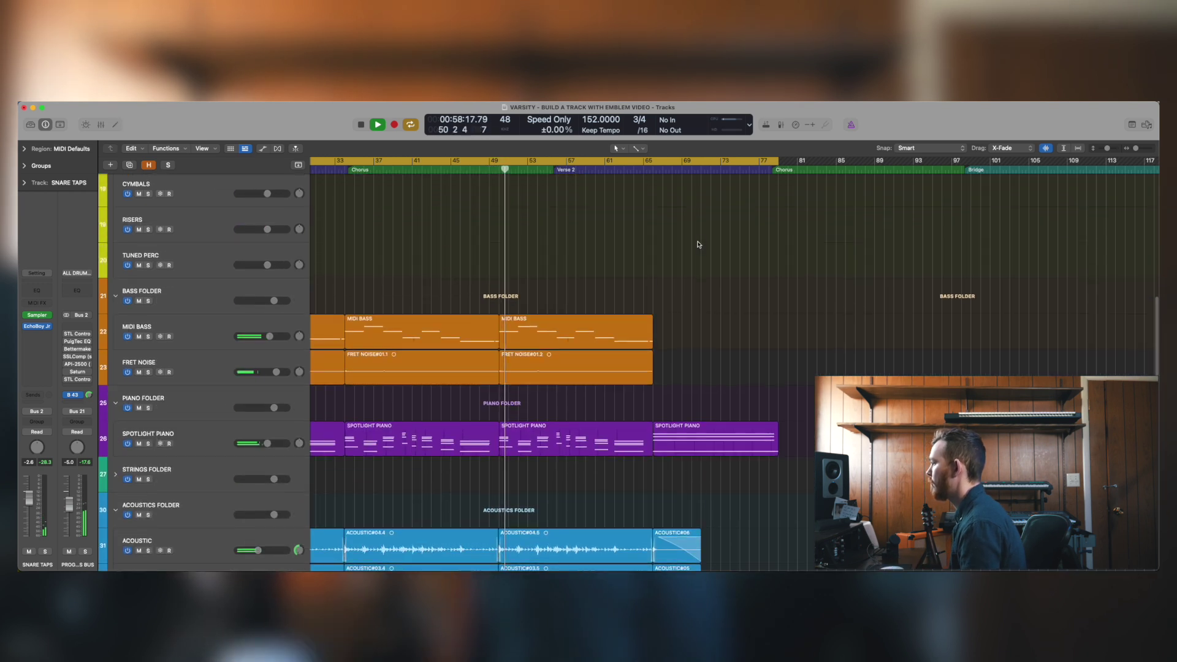
key(z)
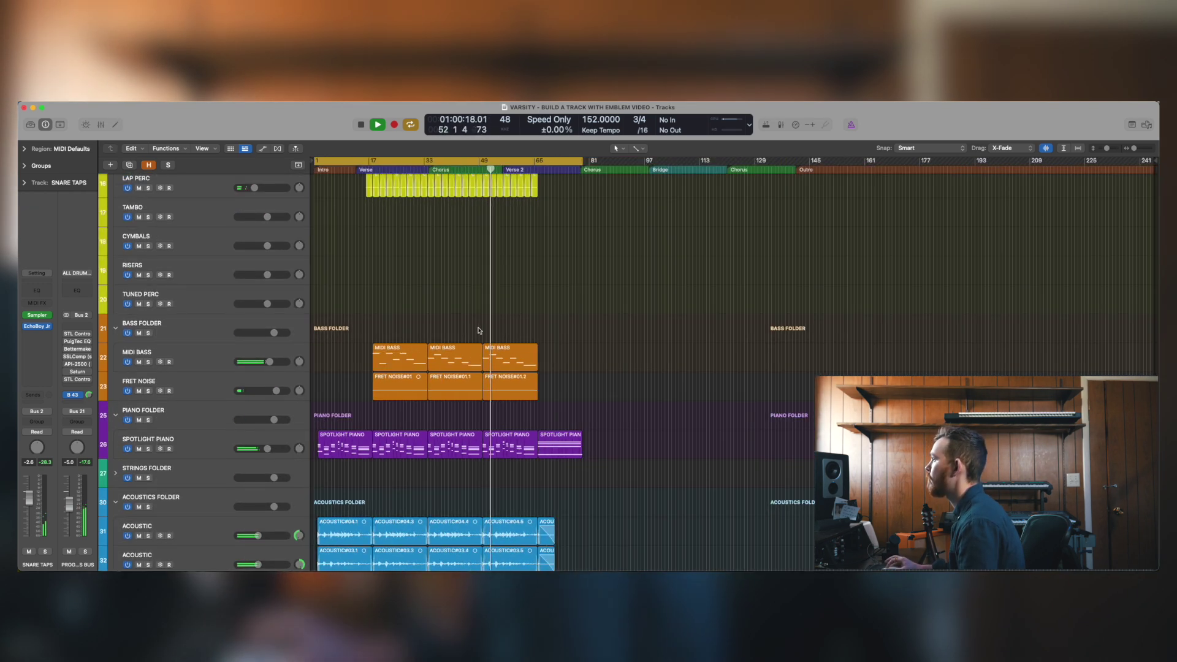
Record a viola part on the VIOLA track from the start of the song through the intro to about bar 18
key(space)
key(Return)
key(z)
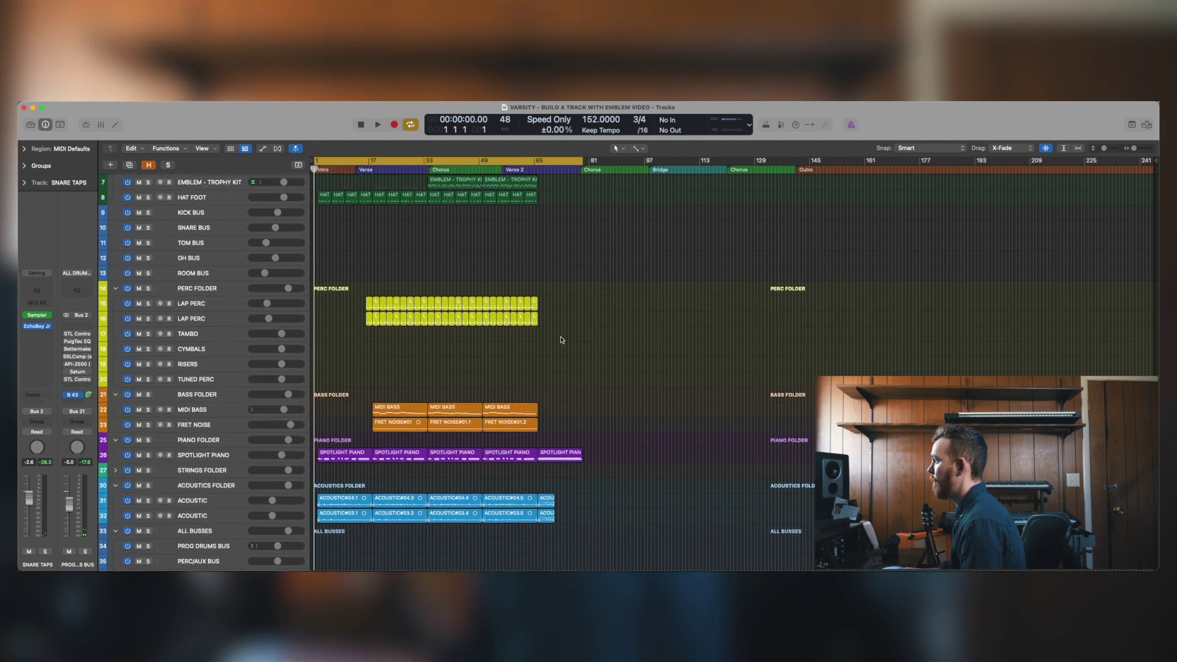
key(z)
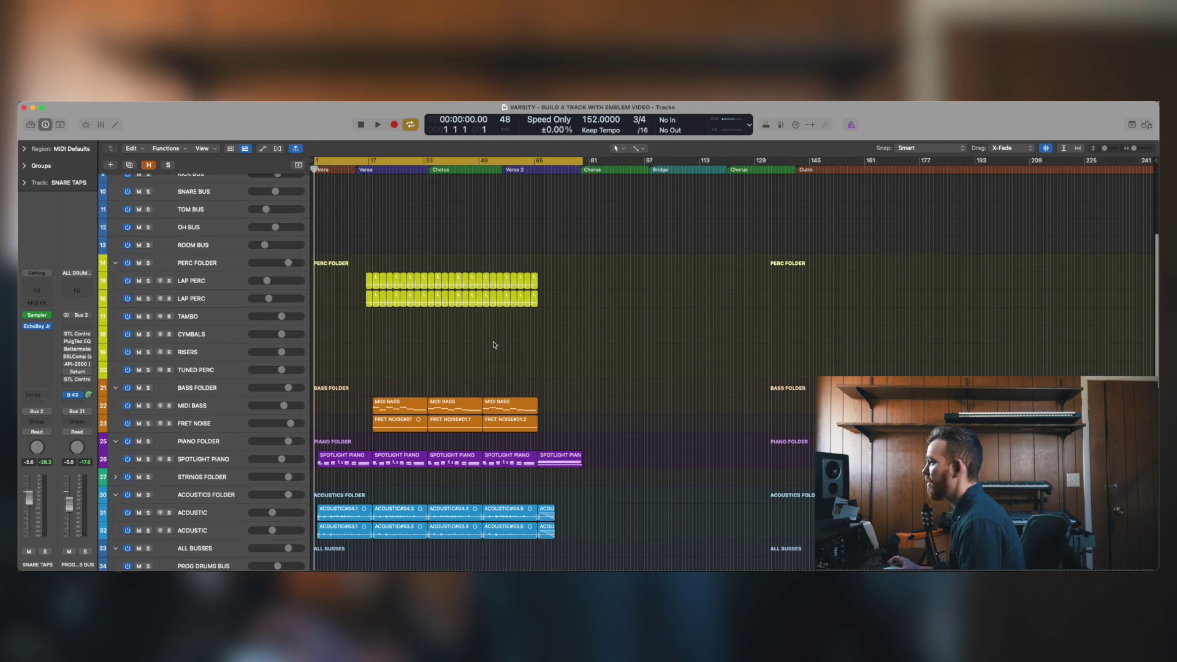
scroll(599, 331, down, 1)
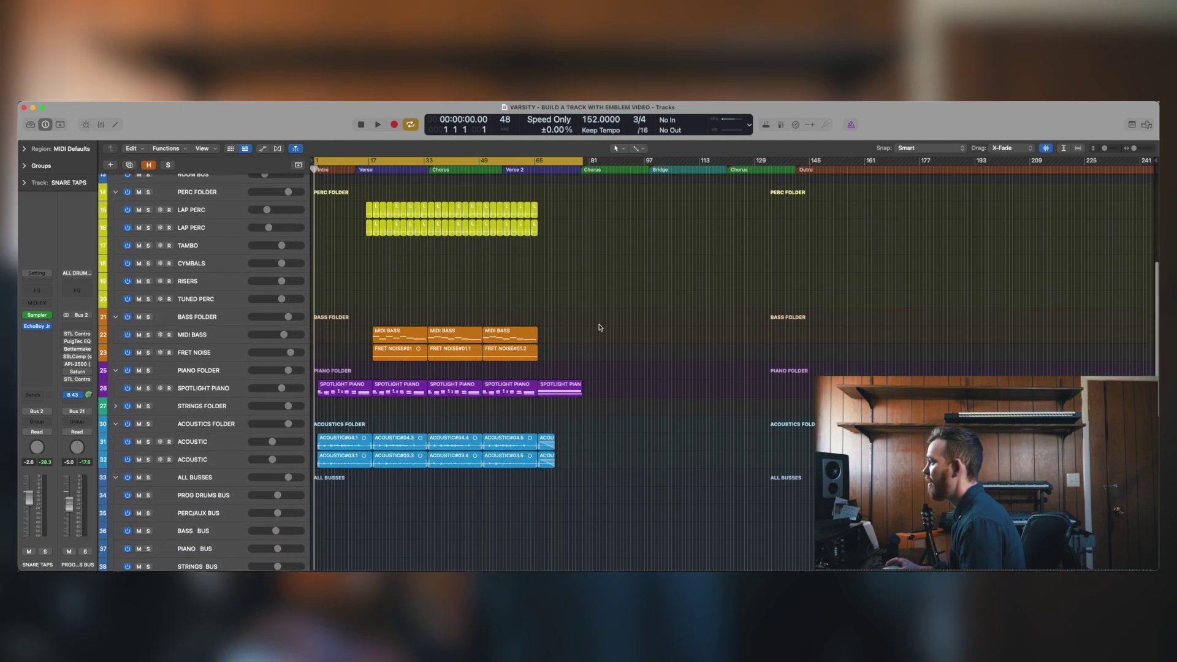
scroll(416, 345, down, 4)
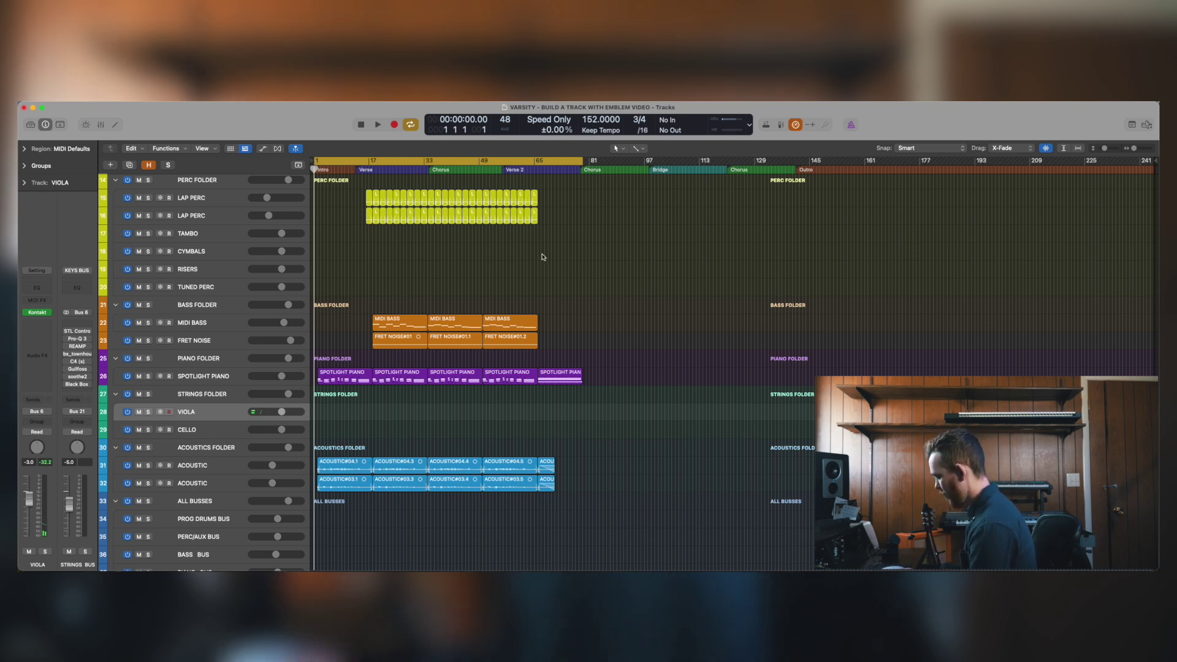
key(r)
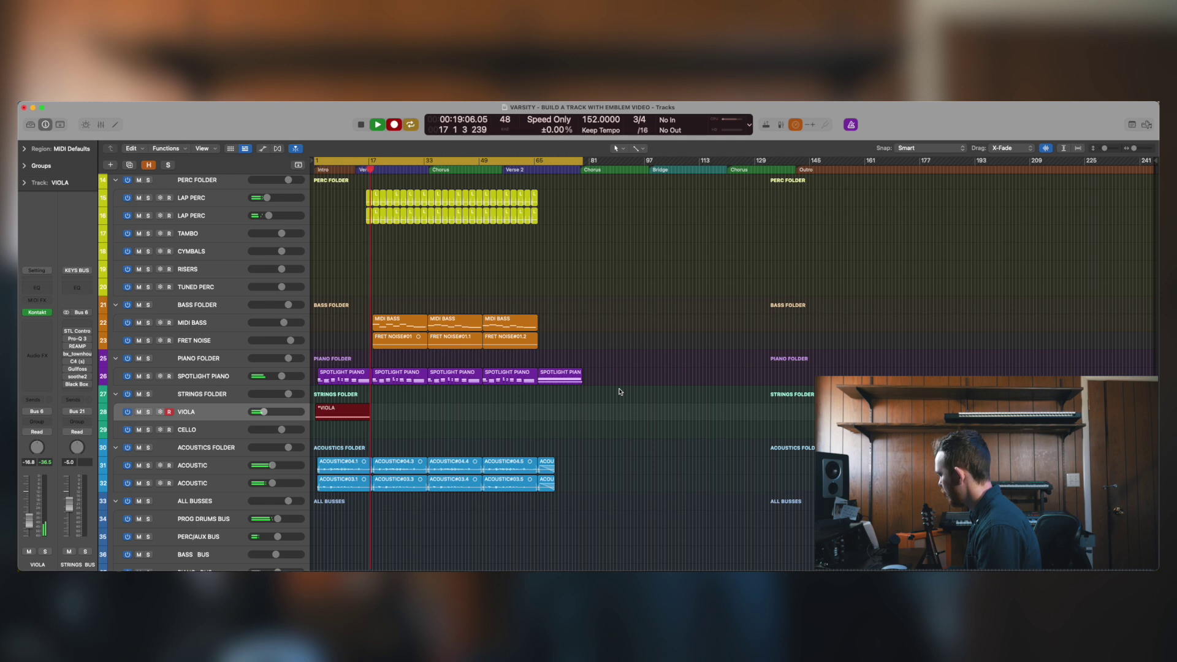
key(space)
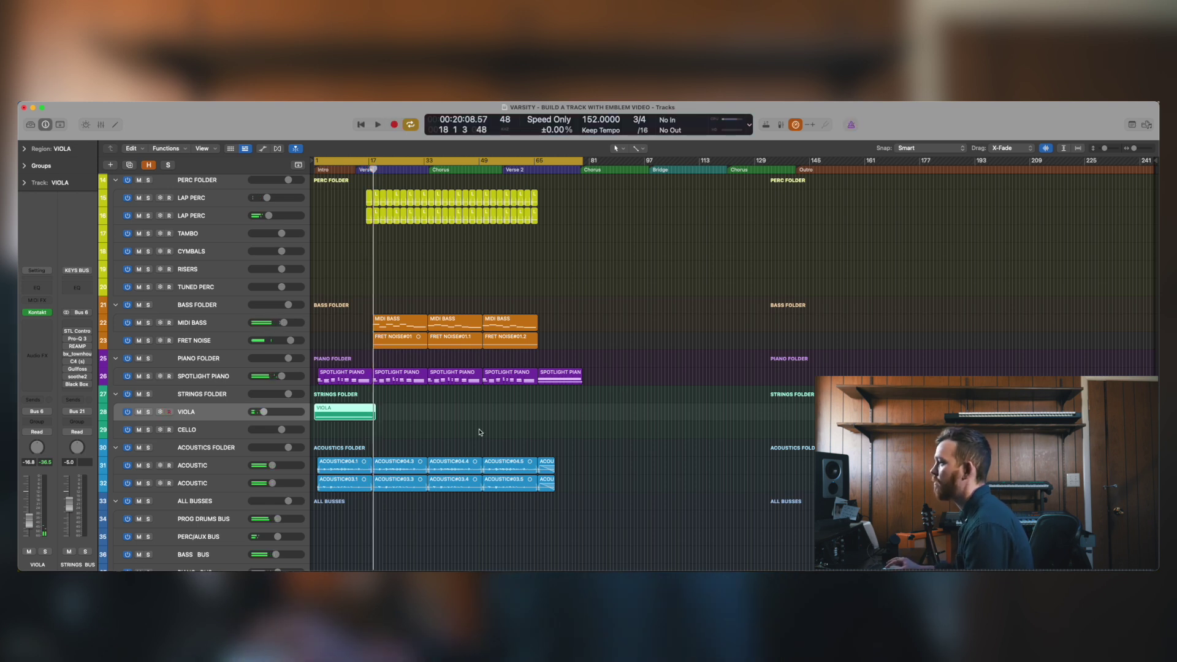
Record a cello part on the CELLO track from the start of the song to about bar 18, with the VIOLA track muted
click(196, 433)
key(Return)
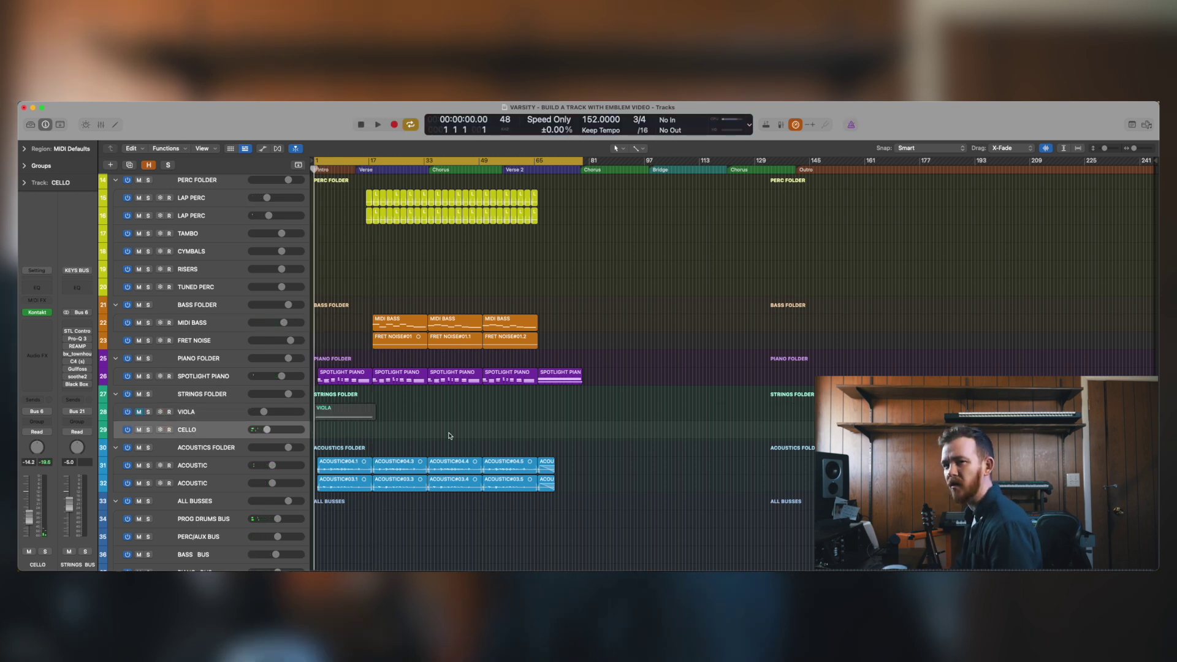
key(r)
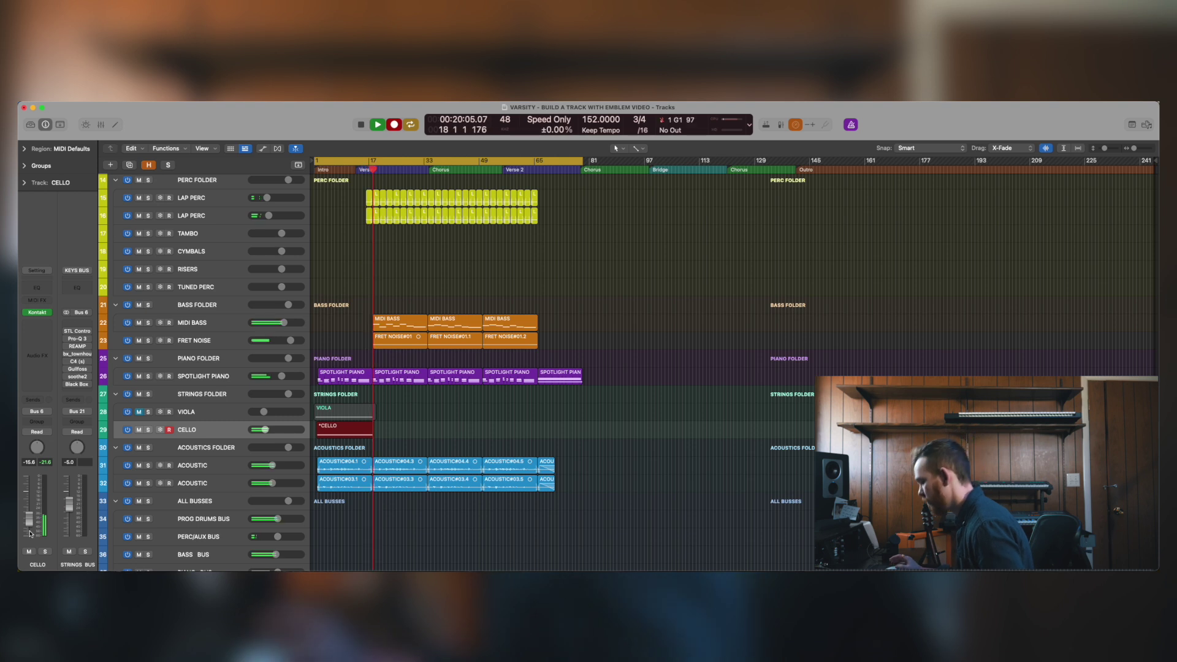
key(space)
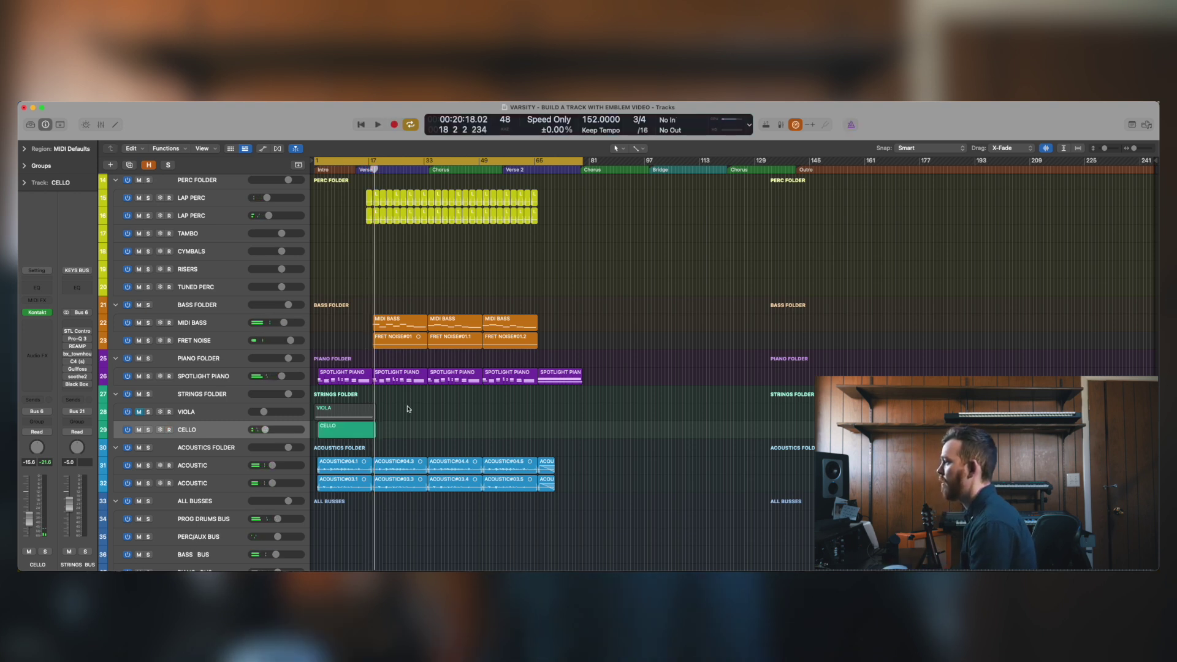
Copy the CELLO region to the chorus and extend the copy to bar 66
key(super+Down)
key(super+Right)
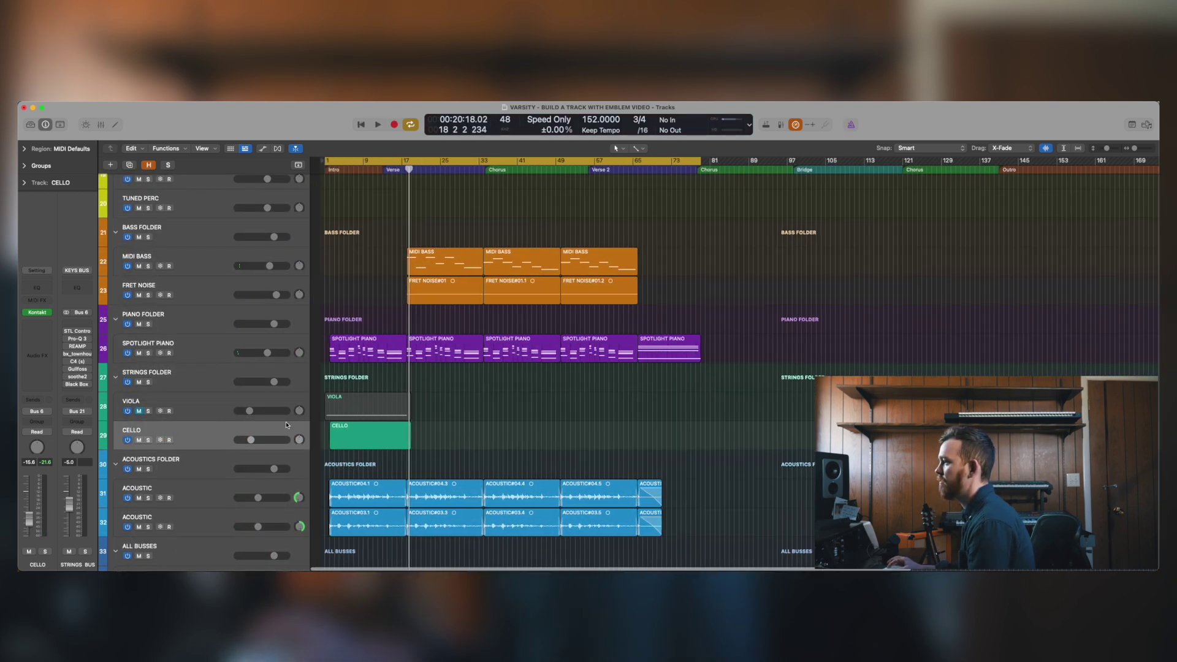
click(370, 435)
double_click(386, 444)
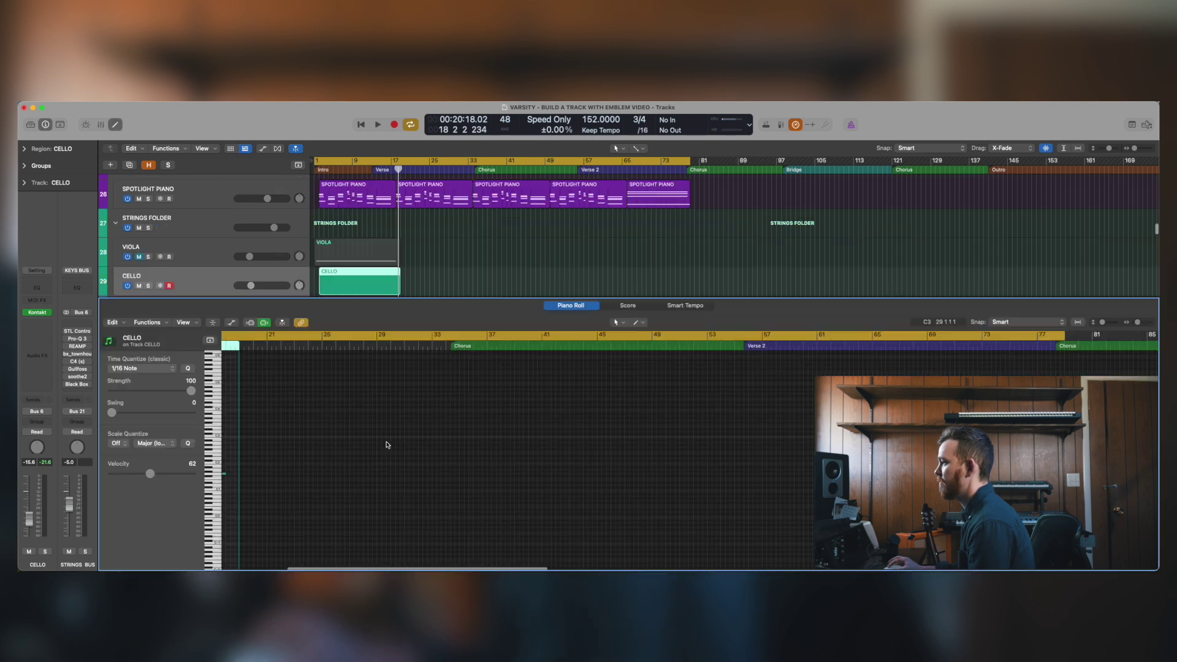
key(e)
drag(376, 316, 626, 333)
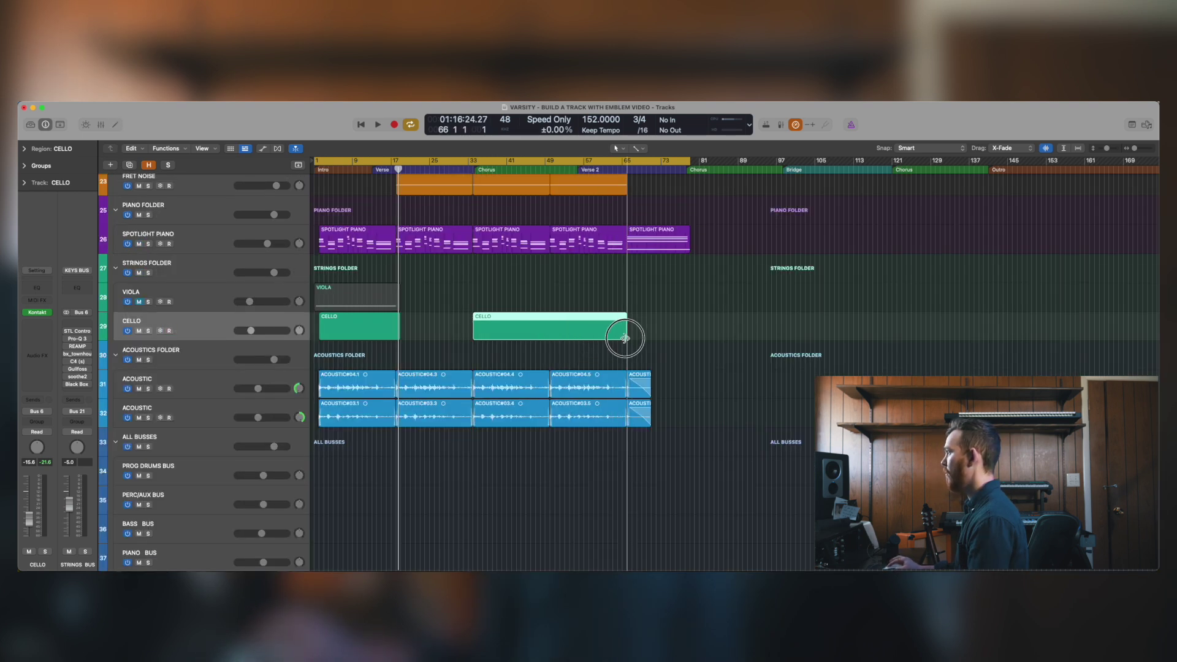
Lengthen the single sustained note in the chorus CELLO region so it fills the extended region
double_click(559, 318)
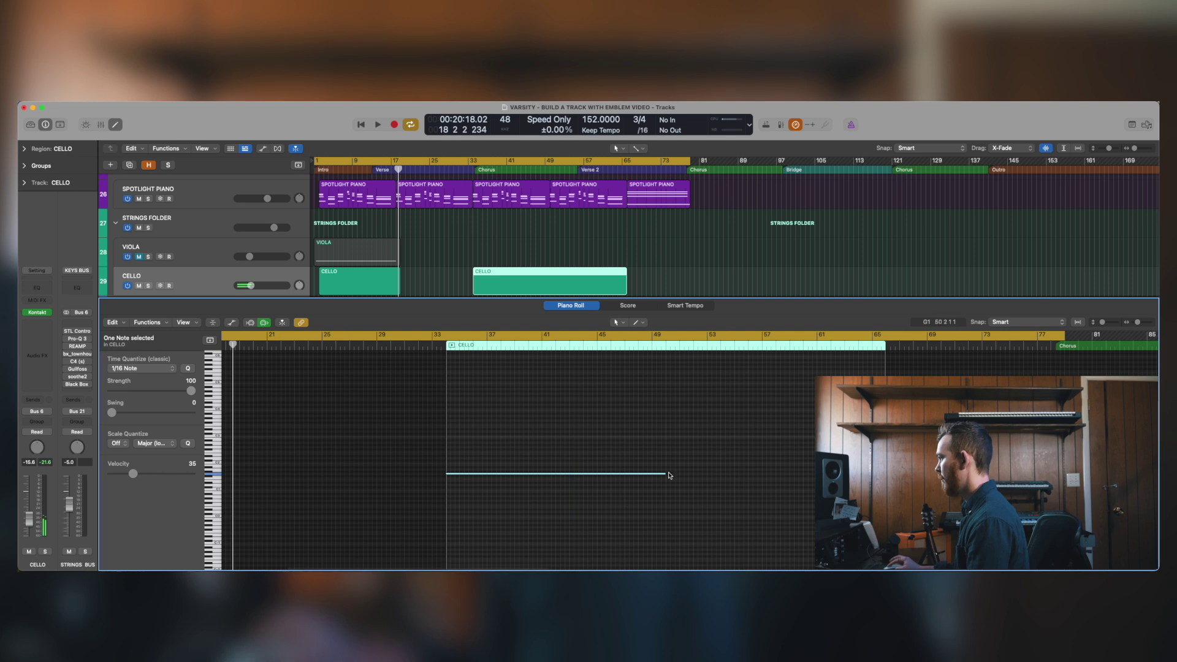
drag(670, 475, 858, 474)
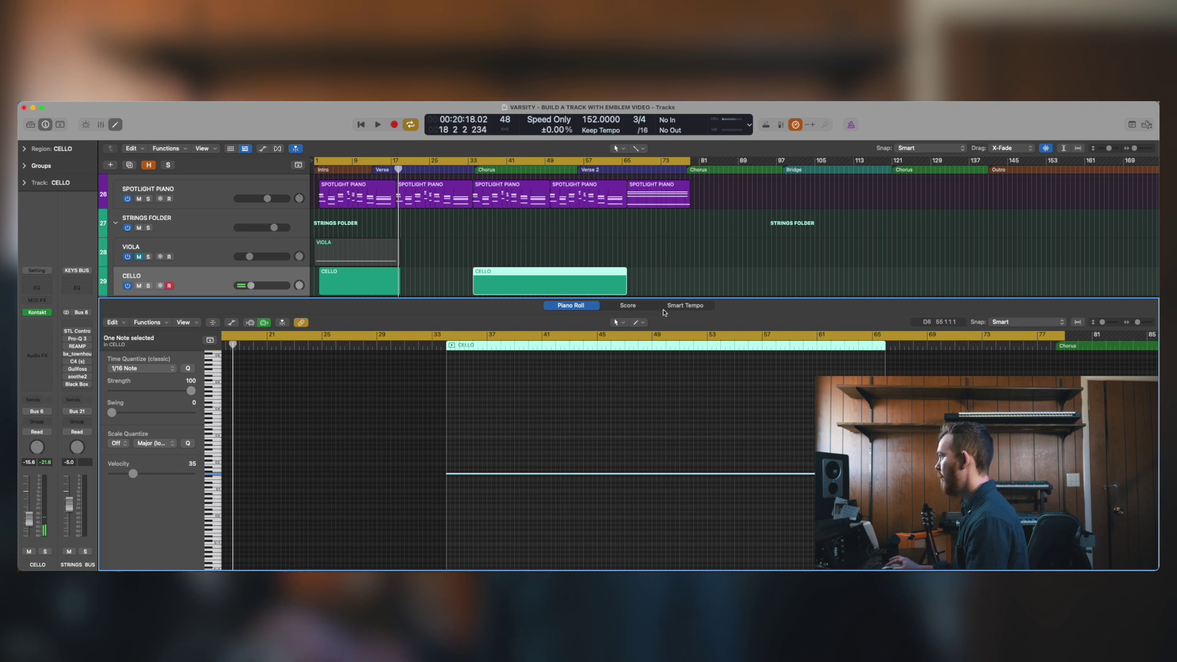
click(580, 304)
Unmute the VIOLA track and play the song from the start
click(137, 257)
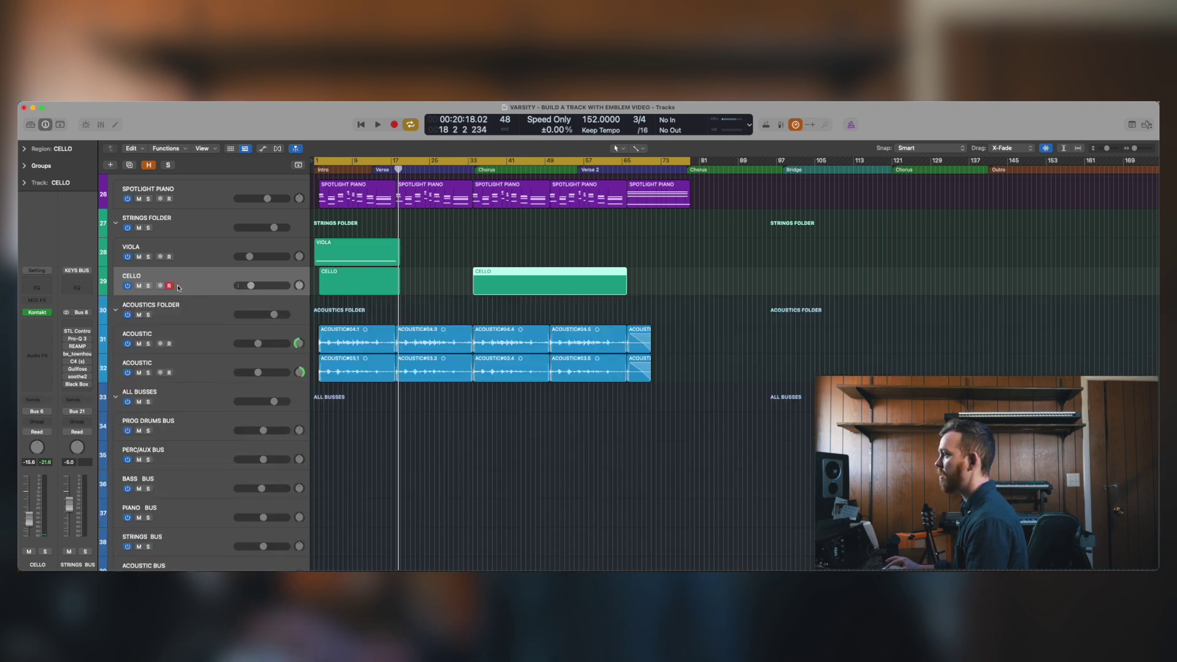
key(Return)
key(space)
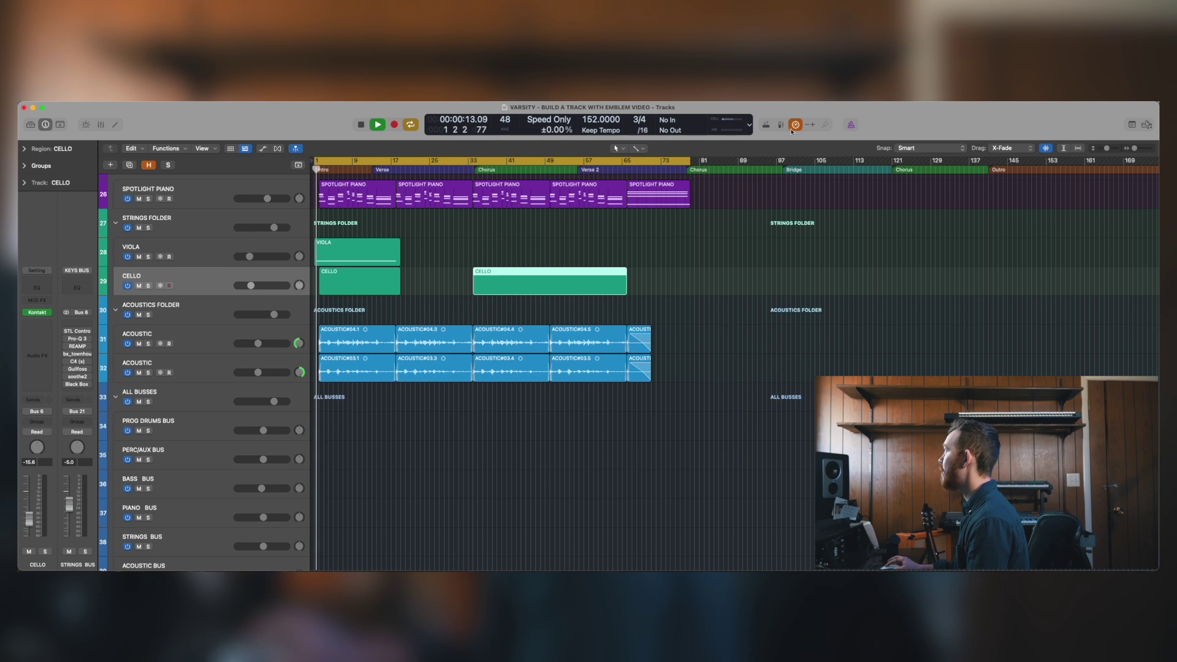
Insert a stereo ValhallaSupermassive reverb on the CELLO track
key(Up)
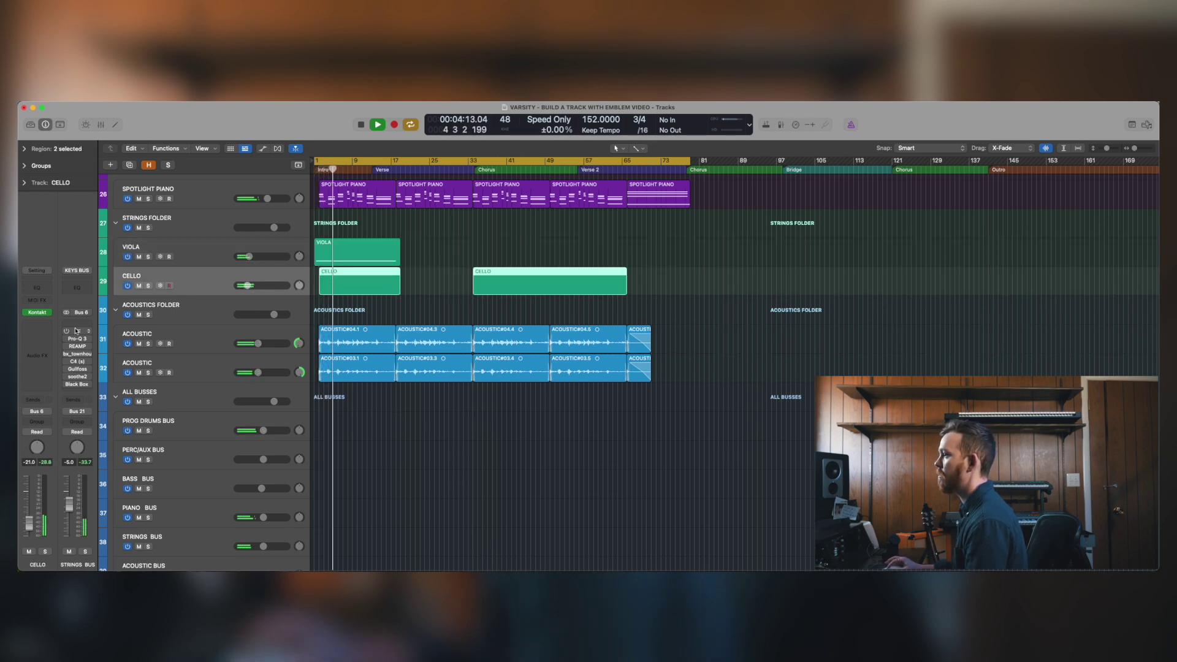
key(Down)
click(37, 324)
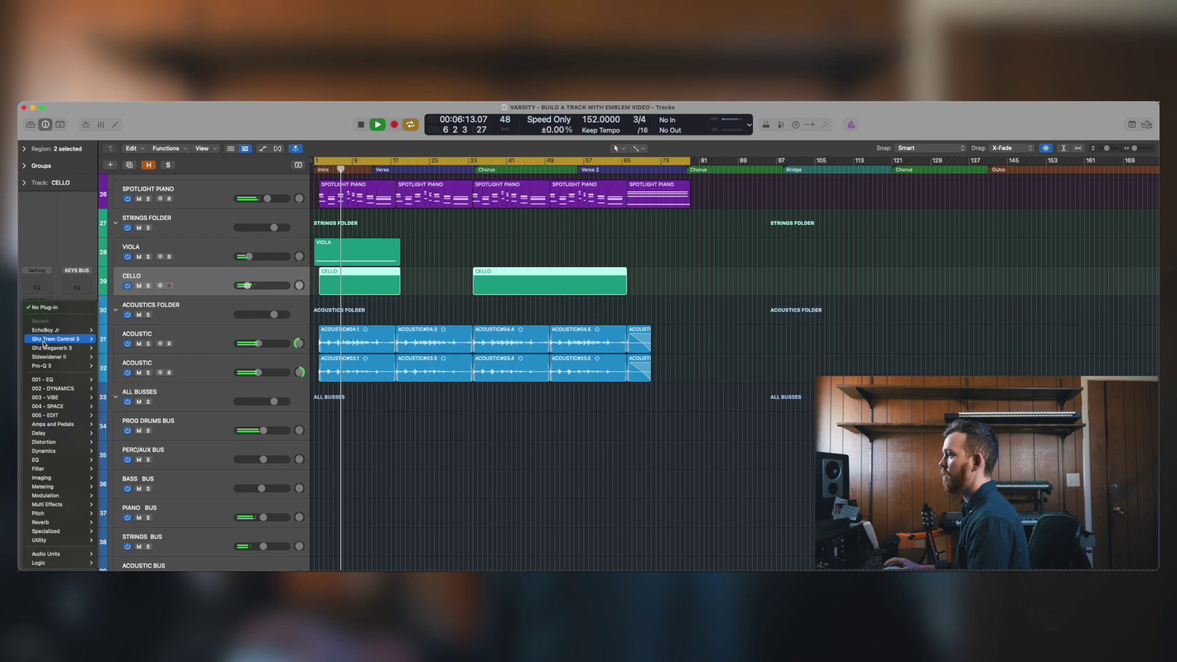
mouse_move(61, 406)
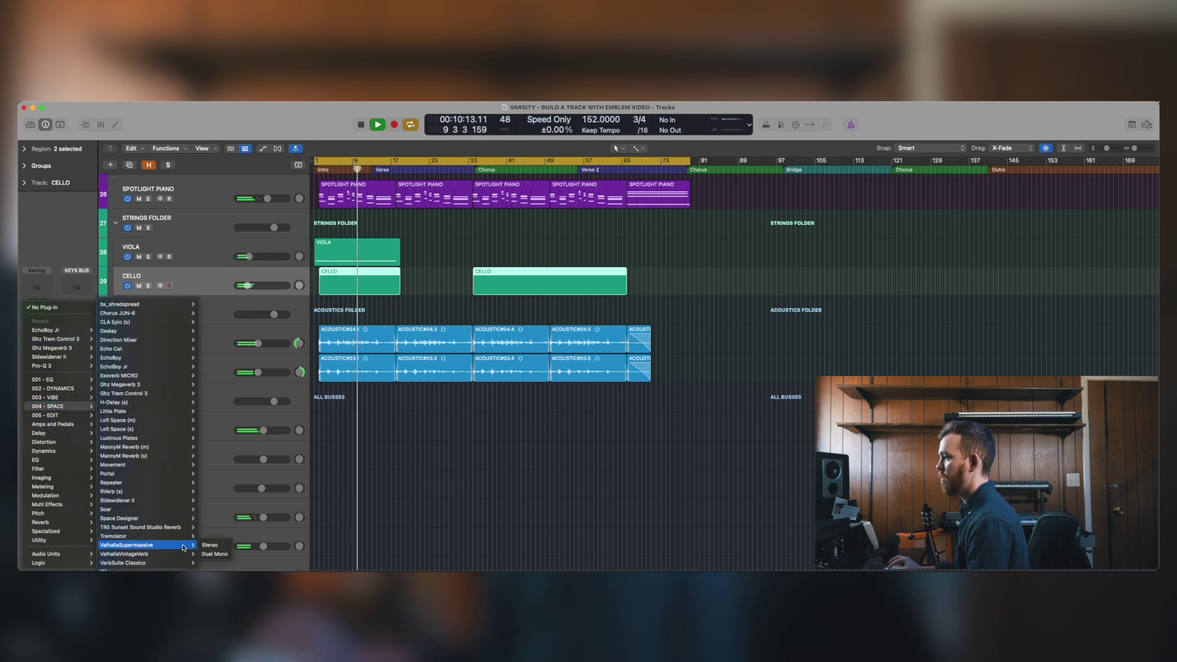
click(210, 545)
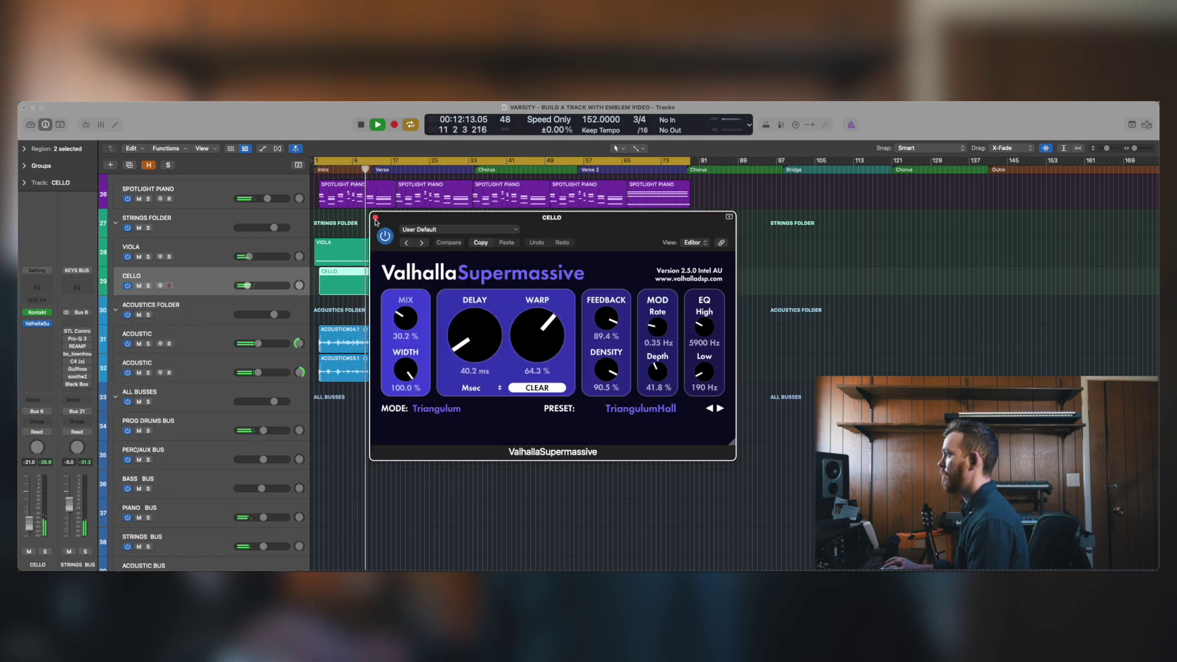
key(super+w)
Insert the Ghz Megaverb 3 reverb on the VIOLA track with its default settings
key(super+Down)
key(super+Right)
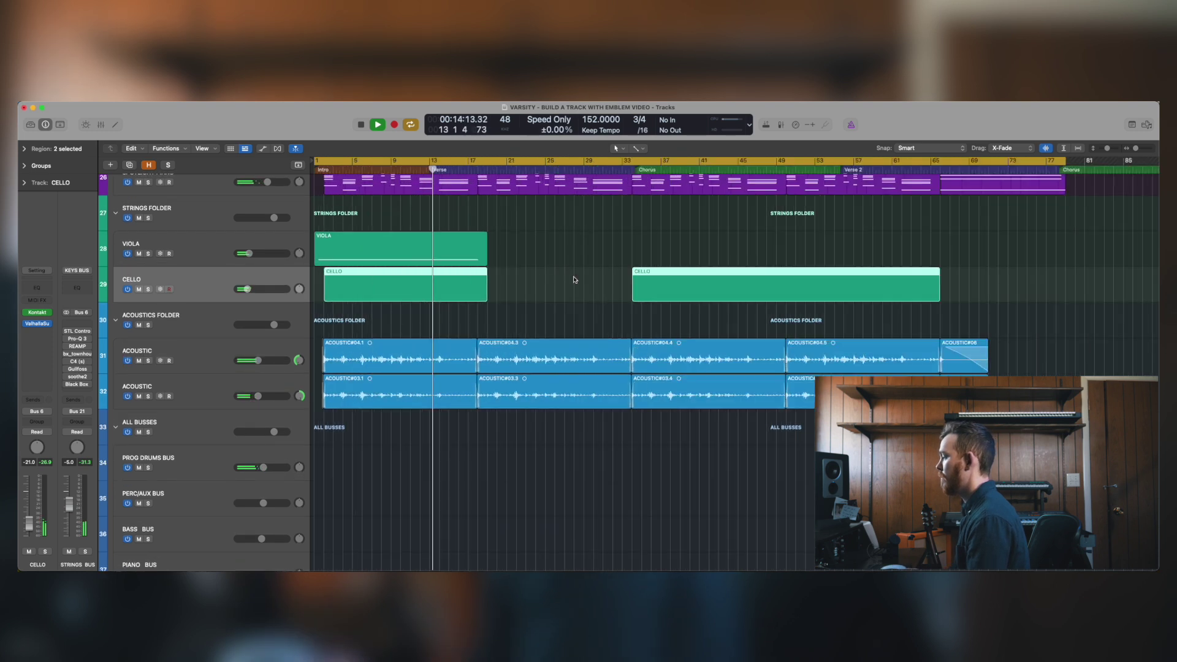
key(super+Right)
key(super+Up)
key(super+Left)
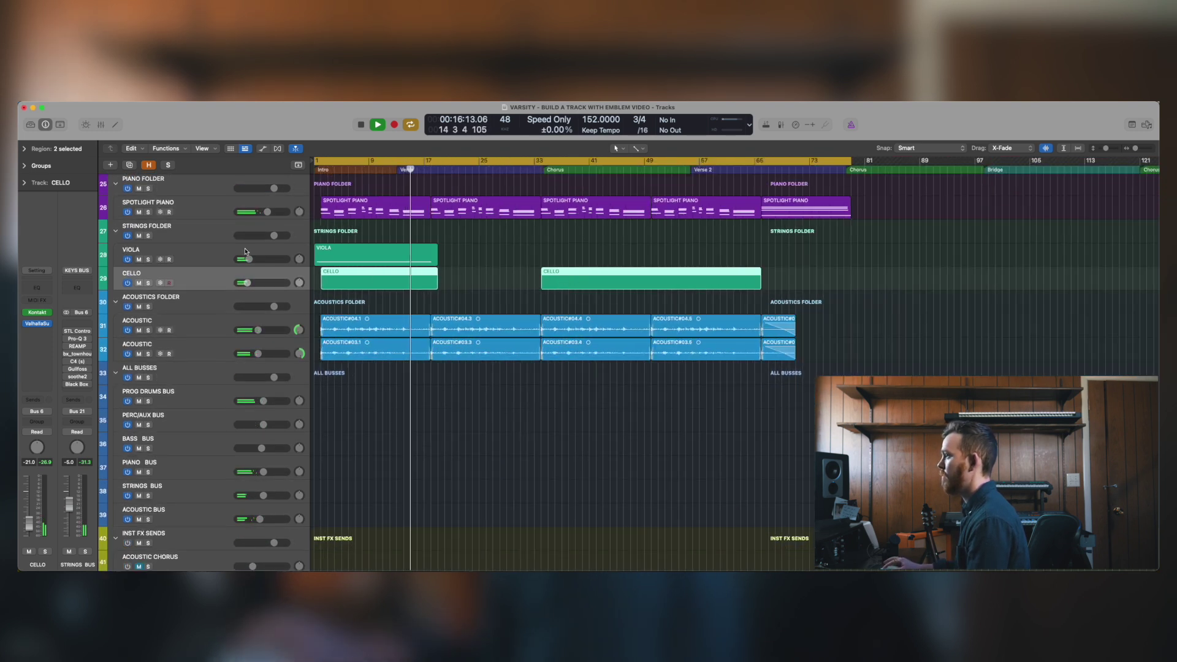
click(260, 259)
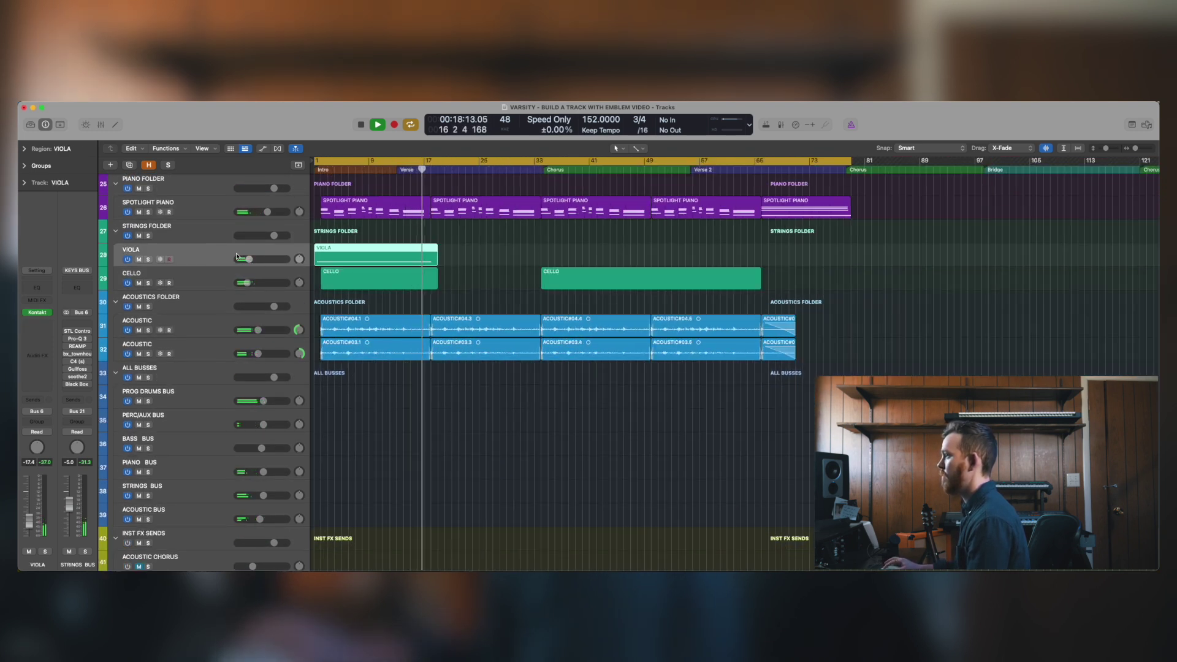
click(37, 323)
mouse_move(69, 358)
click(113, 357)
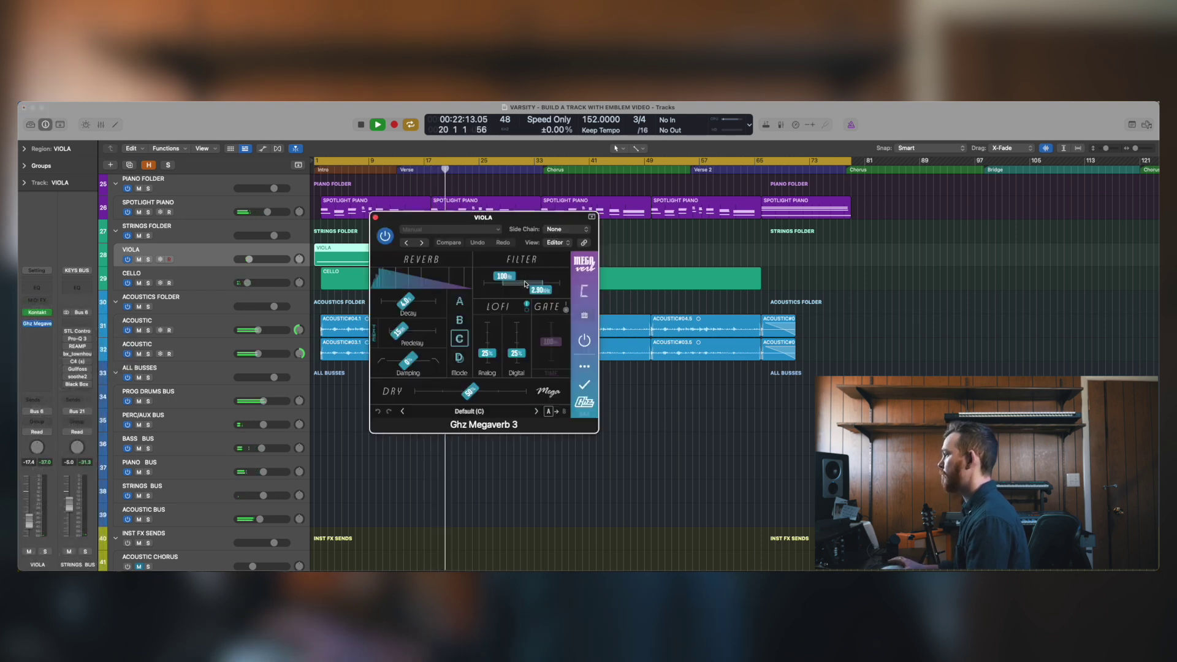
click(377, 217)
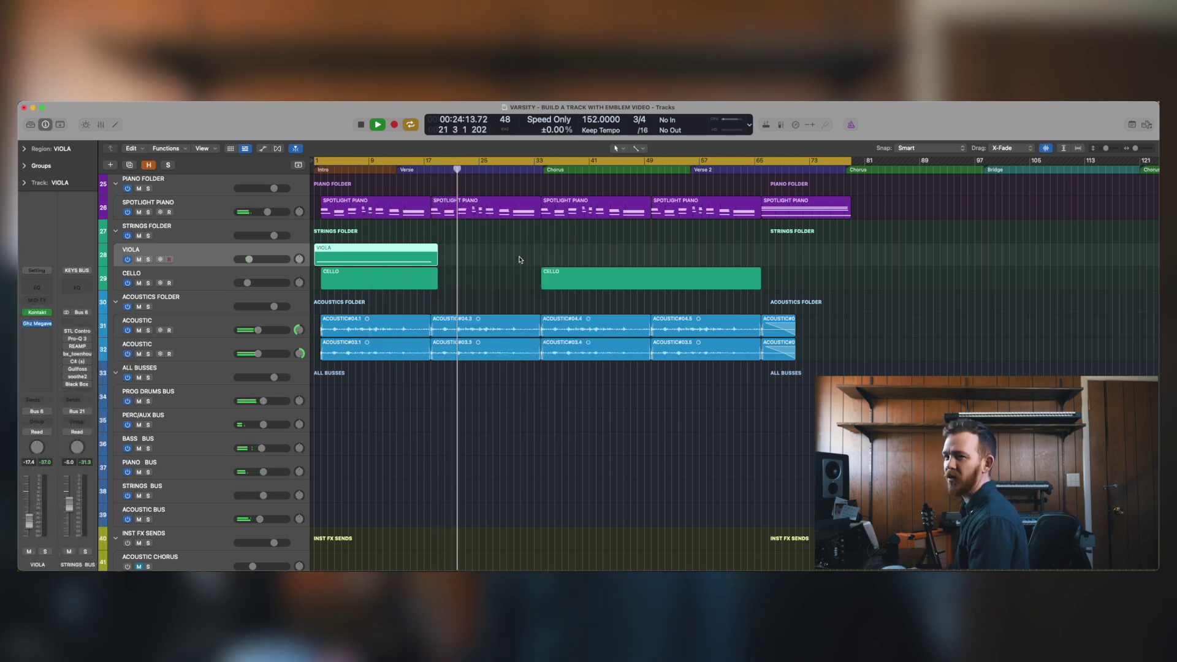
Stop playback, copy the VIOLA region to the chorus and extend the copy to match the end of the chorus CELLO region
key(super+Up)
key(super+Left)
click(520, 259)
key(space)
scroll(518, 257, up, 2)
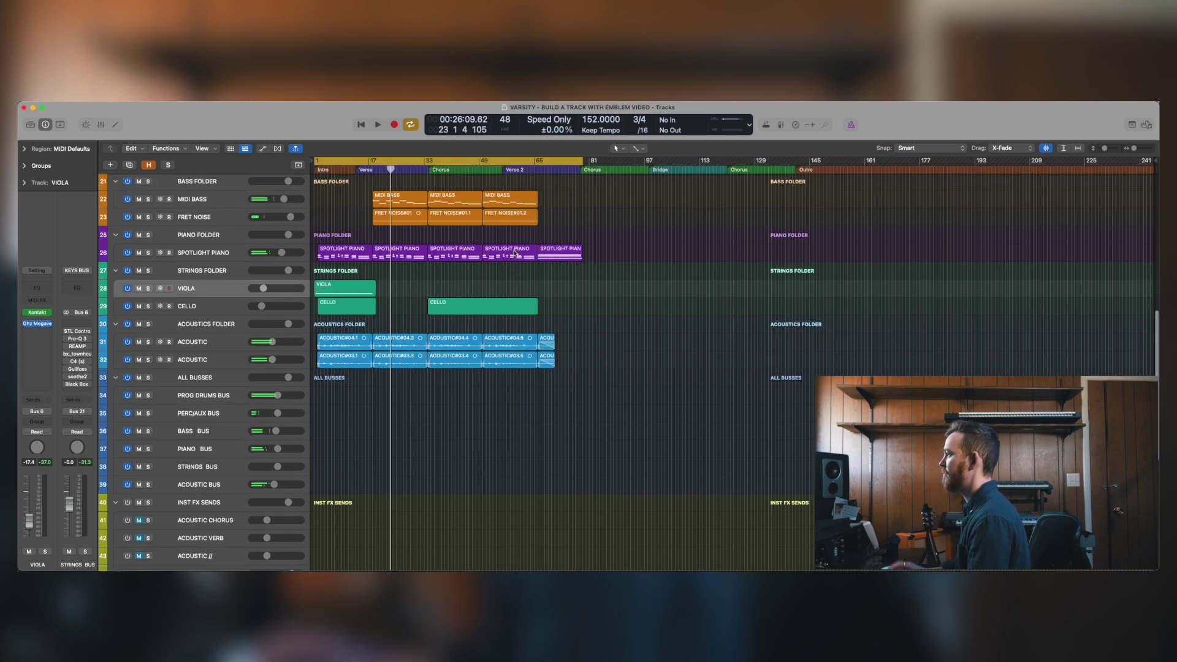
drag(362, 290, 534, 294)
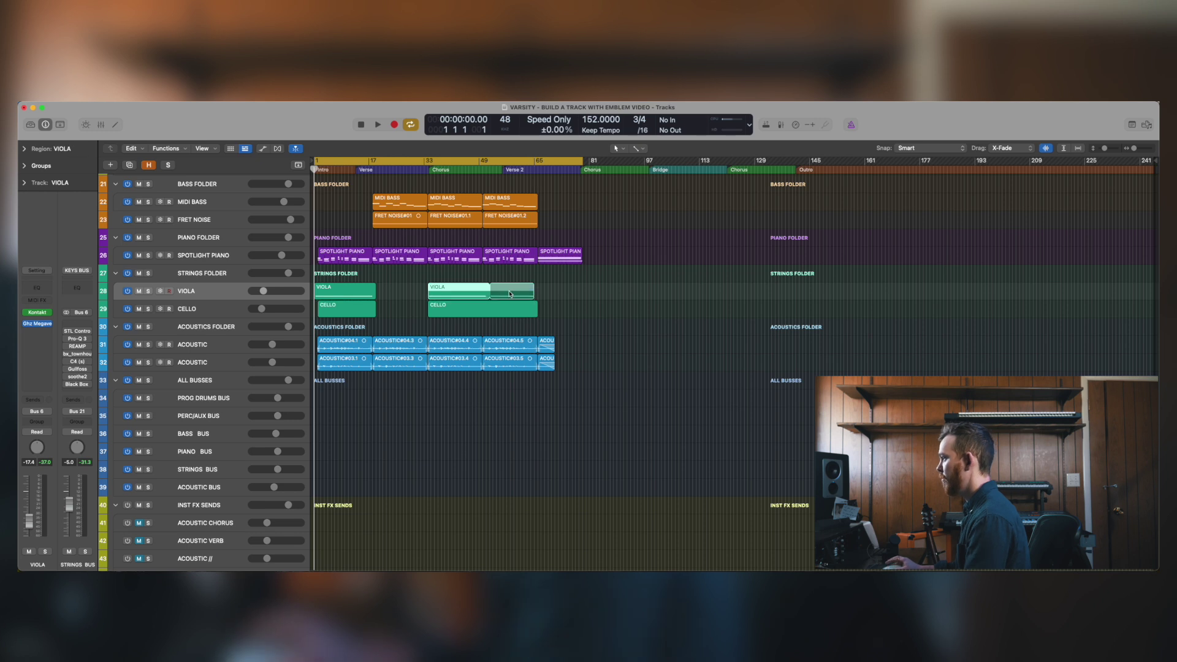
key(super+z)
drag(488, 297, 537, 297)
scroll(511, 294, up, 1)
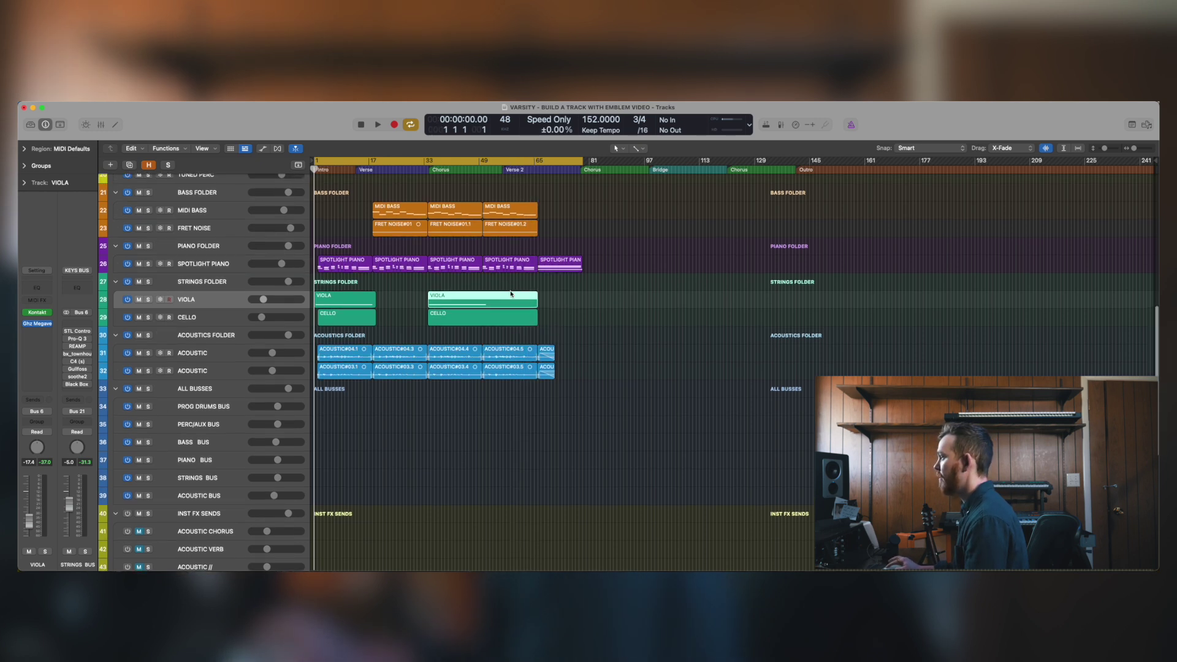
Lengthen the single sustained note in the chorus VIOLA region so it fills the extended region
double_click(511, 294)
click(677, 459)
click(707, 459)
drag(697, 431, 815, 455)
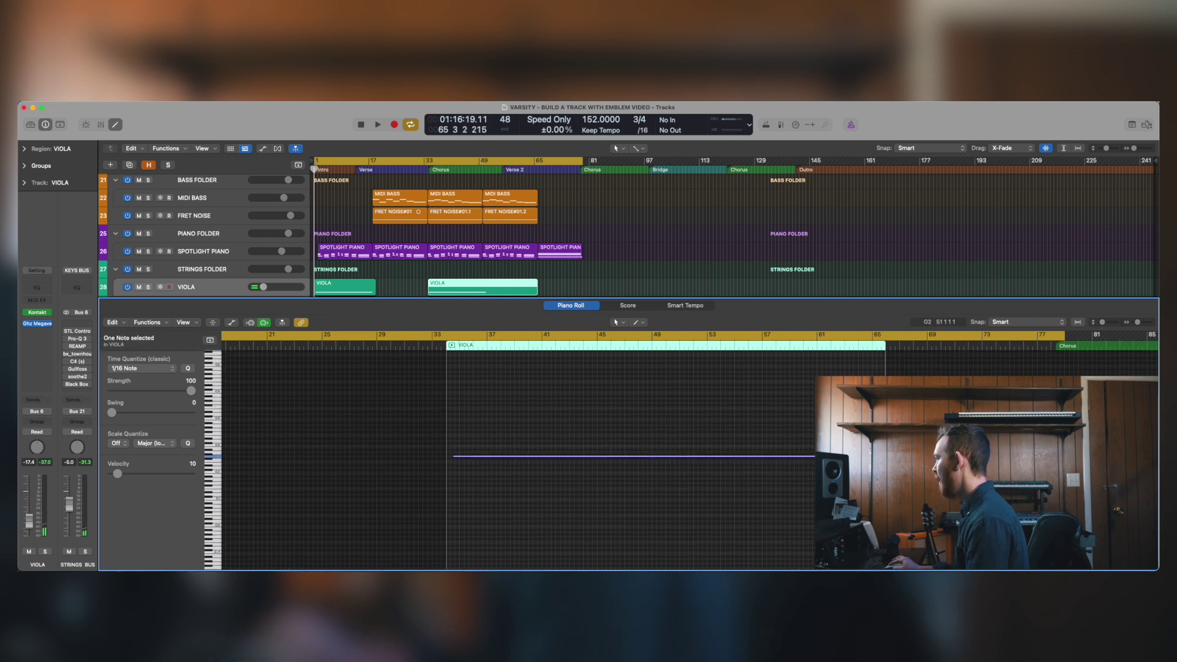
scroll(674, 398, left, 1)
click(564, 305)
click(397, 276)
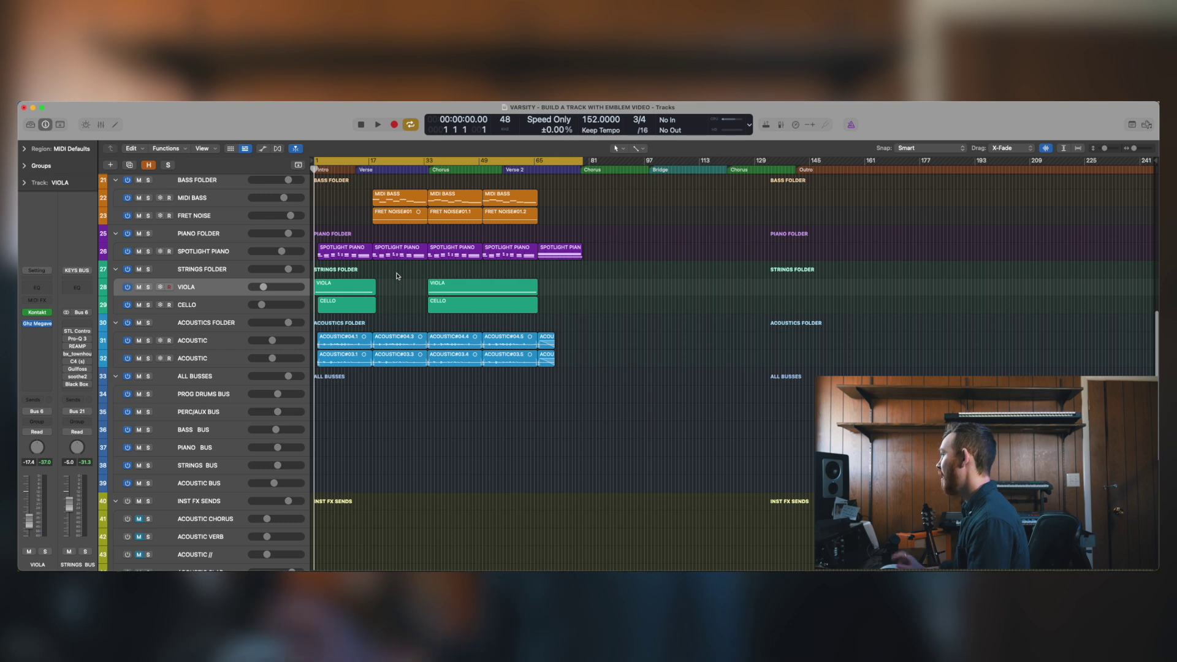
Create a new track with duplicate settings from the SPOTLIGHT PIANO track
key(super+Down)
key(super+Down)
key(super+Down)
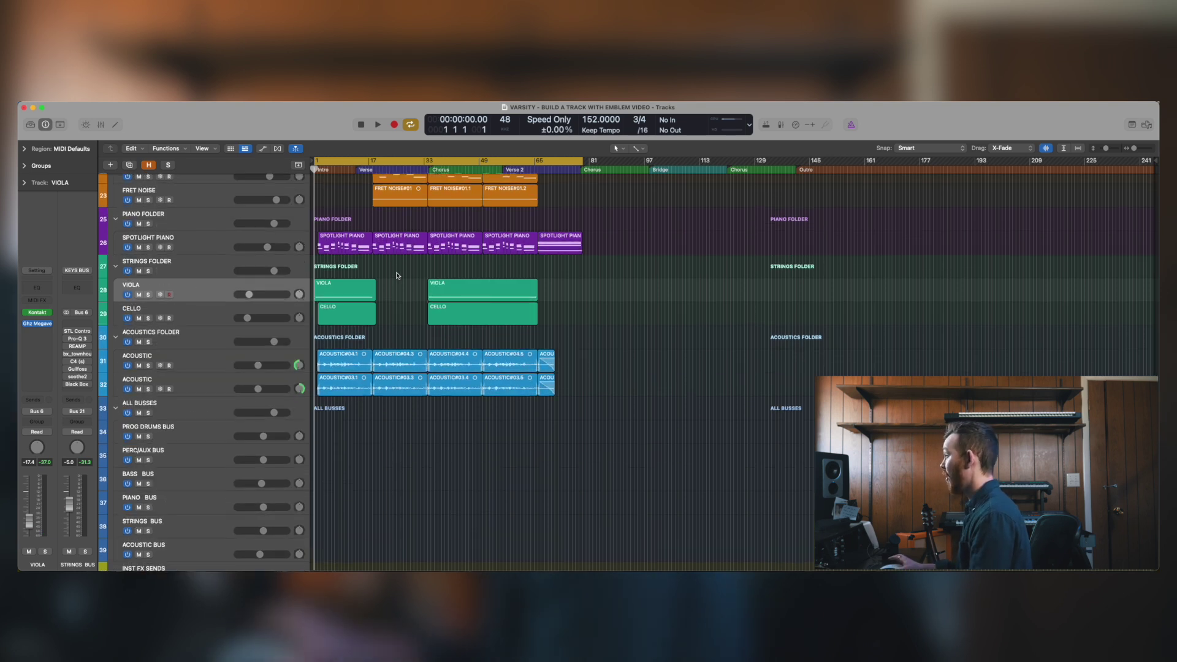
scroll(620, 306, up, 2)
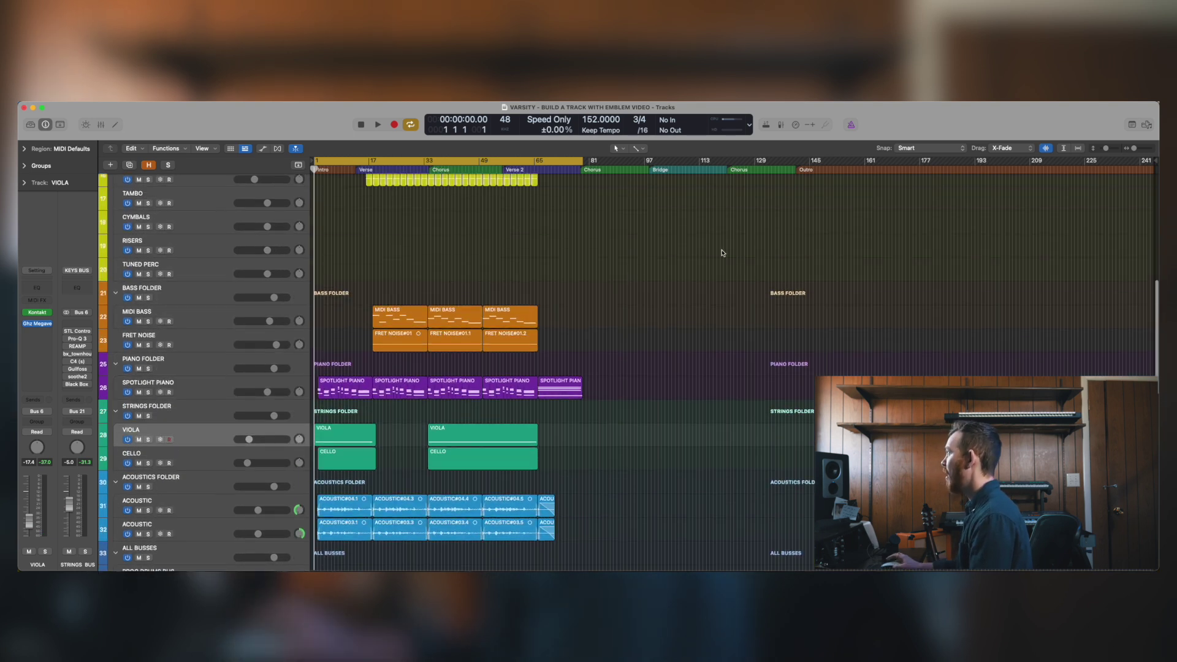
scroll(255, 371, down, 2)
click(207, 354)
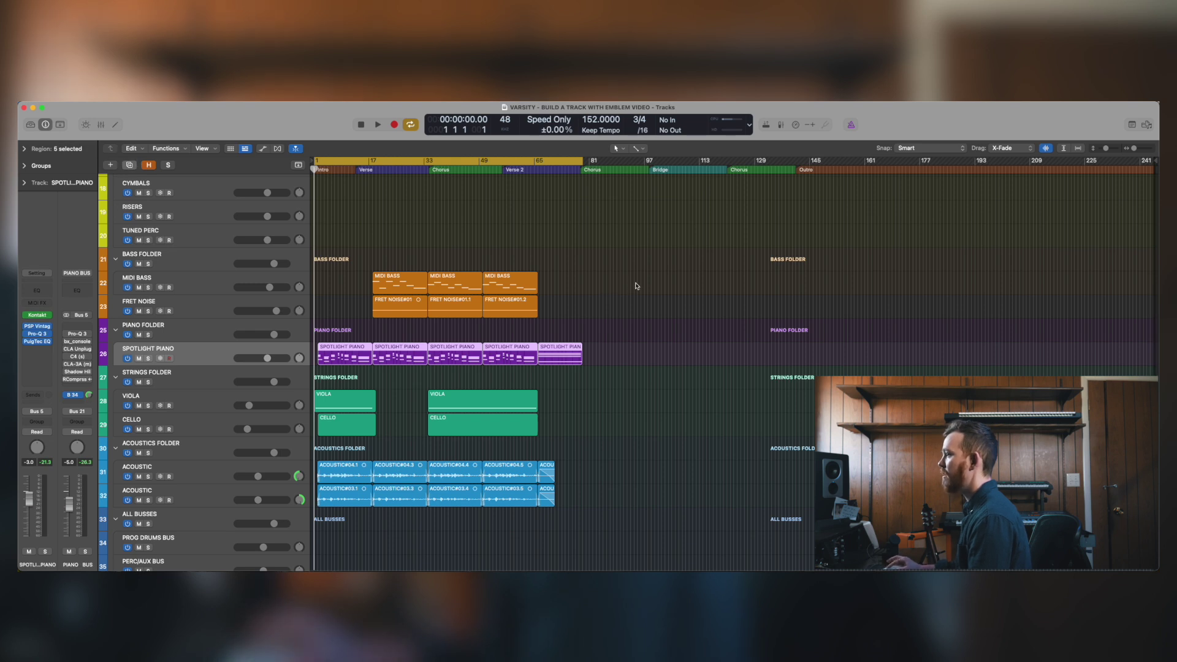
key(super+d)
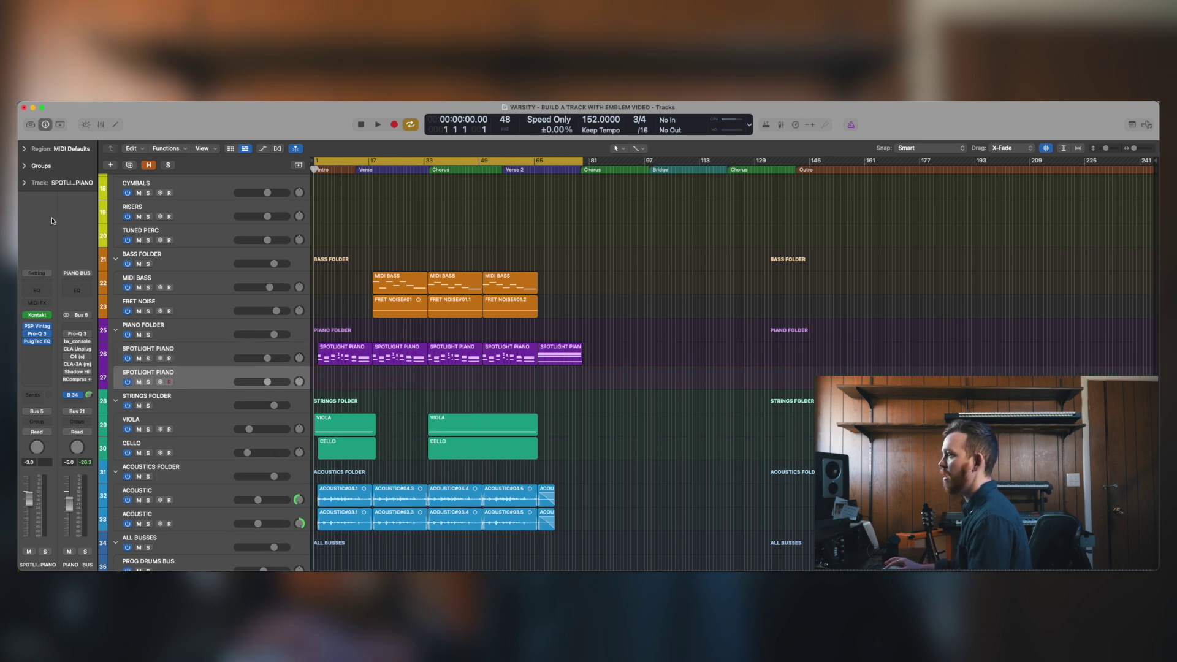
Load the SPACEY PIANO custom patch on the duplicated piano track and rename the track VERBY PIANO
key(y)
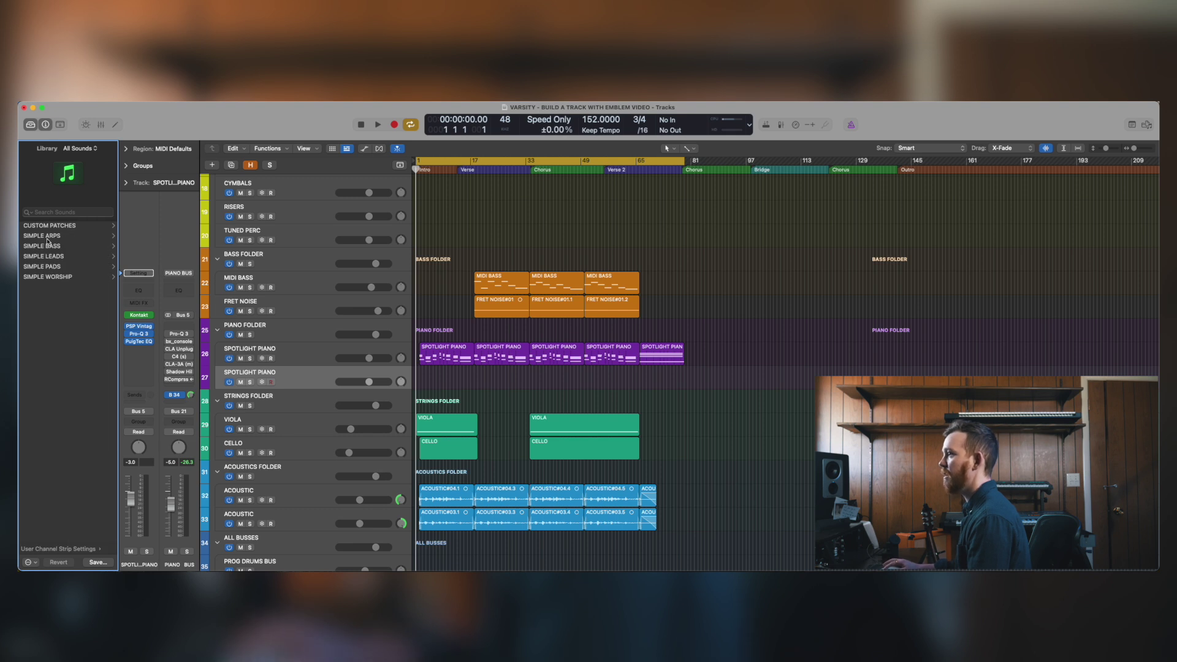
click(58, 227)
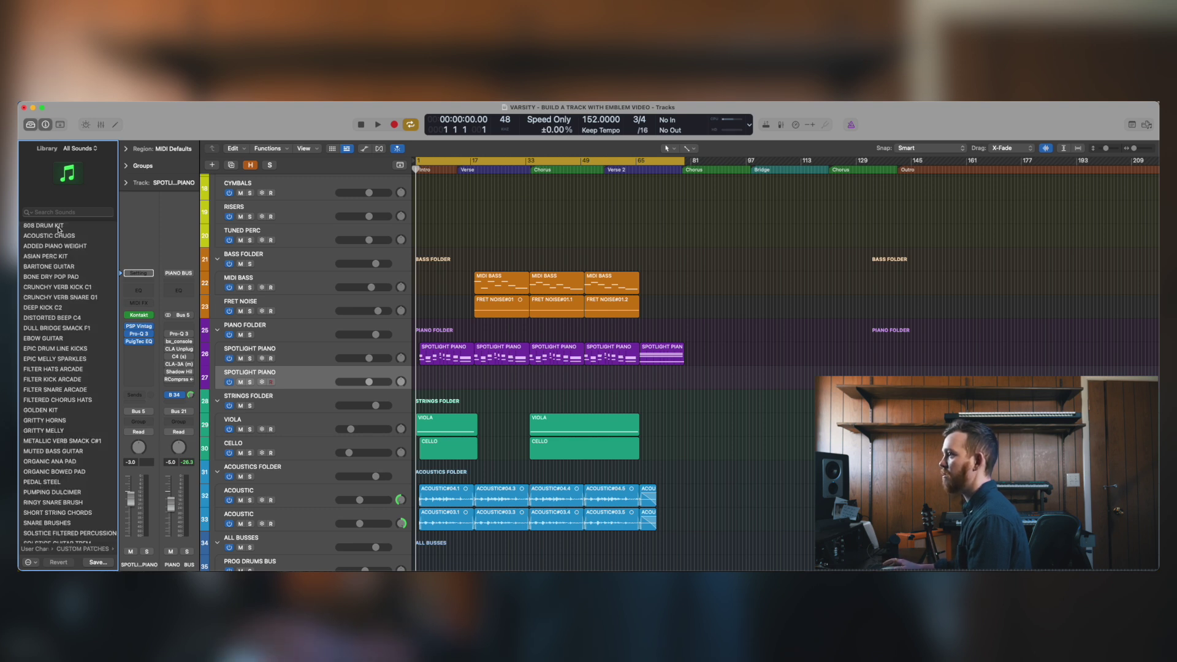
scroll(63, 388, down, 5)
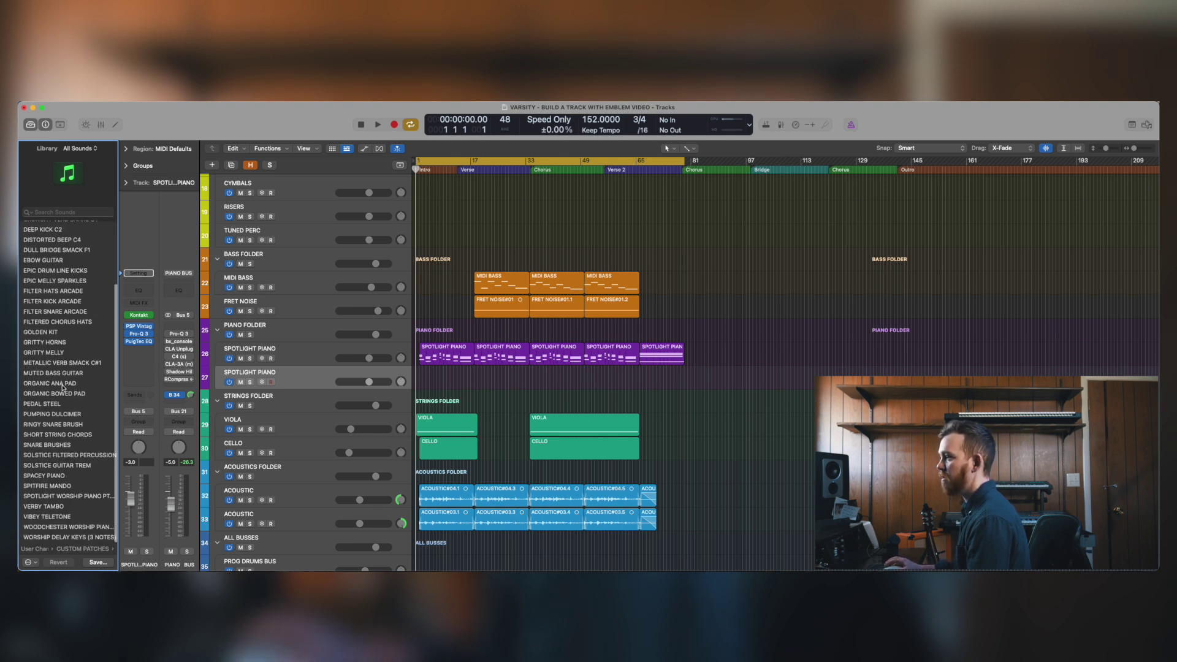
click(52, 477)
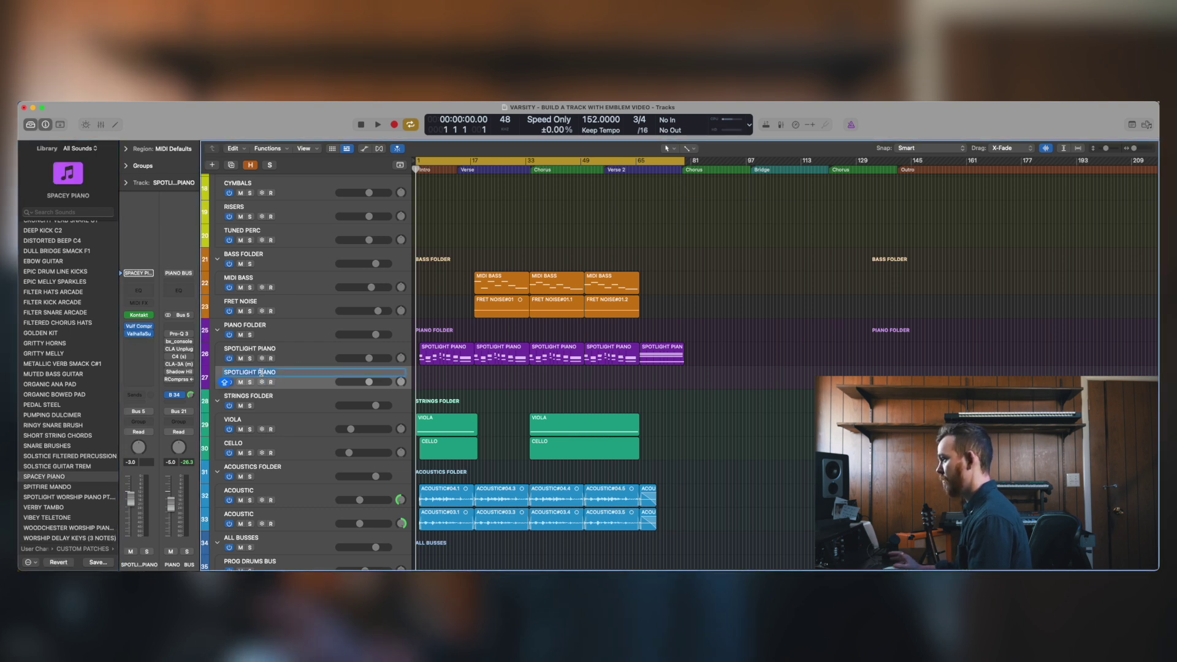
double_click(273, 373)
text(VERBY)
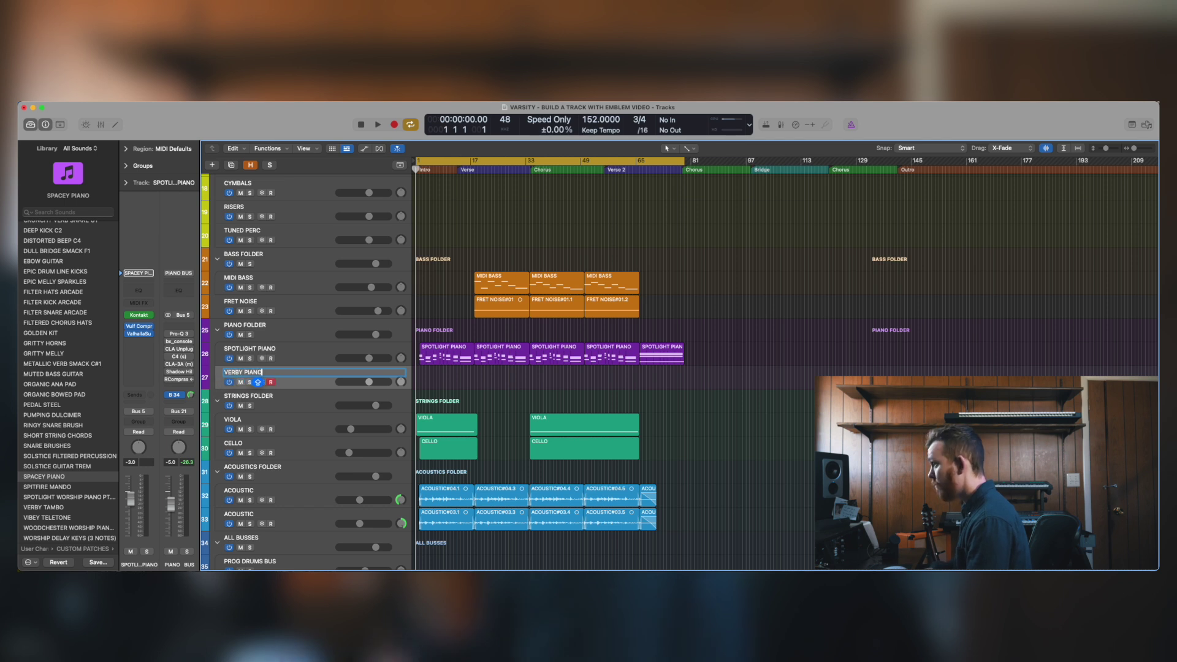
key(Return)
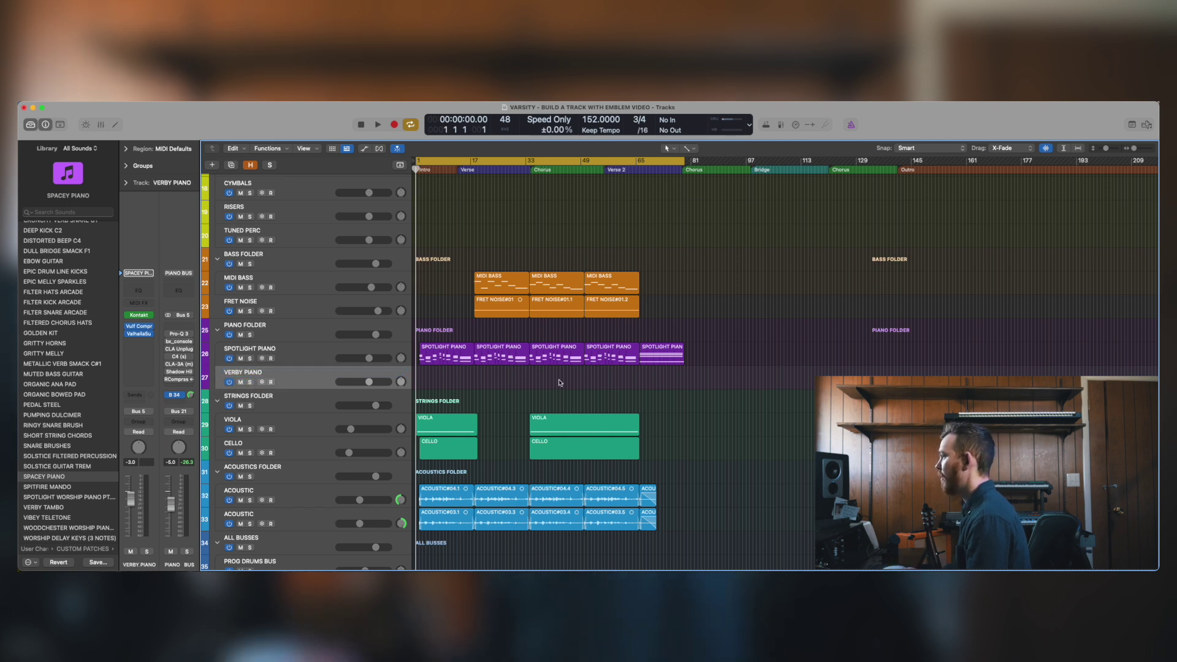
Record single piano notes on the VERBY PIANO track through the chorus to about bar 50
scroll(544, 265, up, 3)
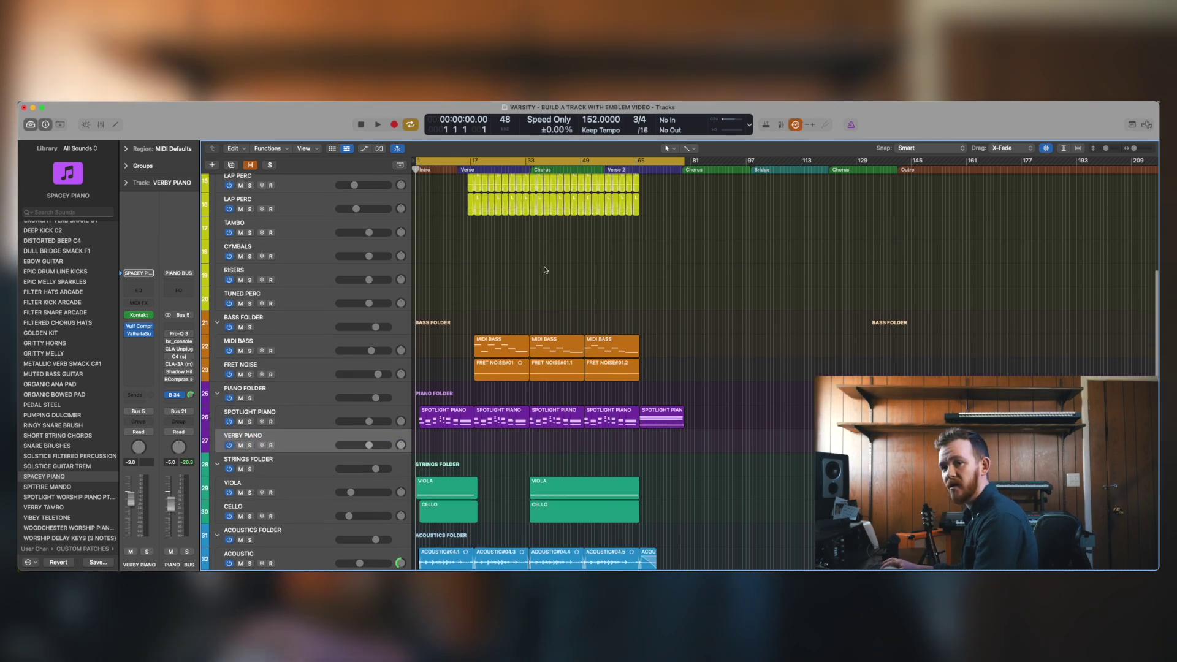
click(517, 164)
key(r)
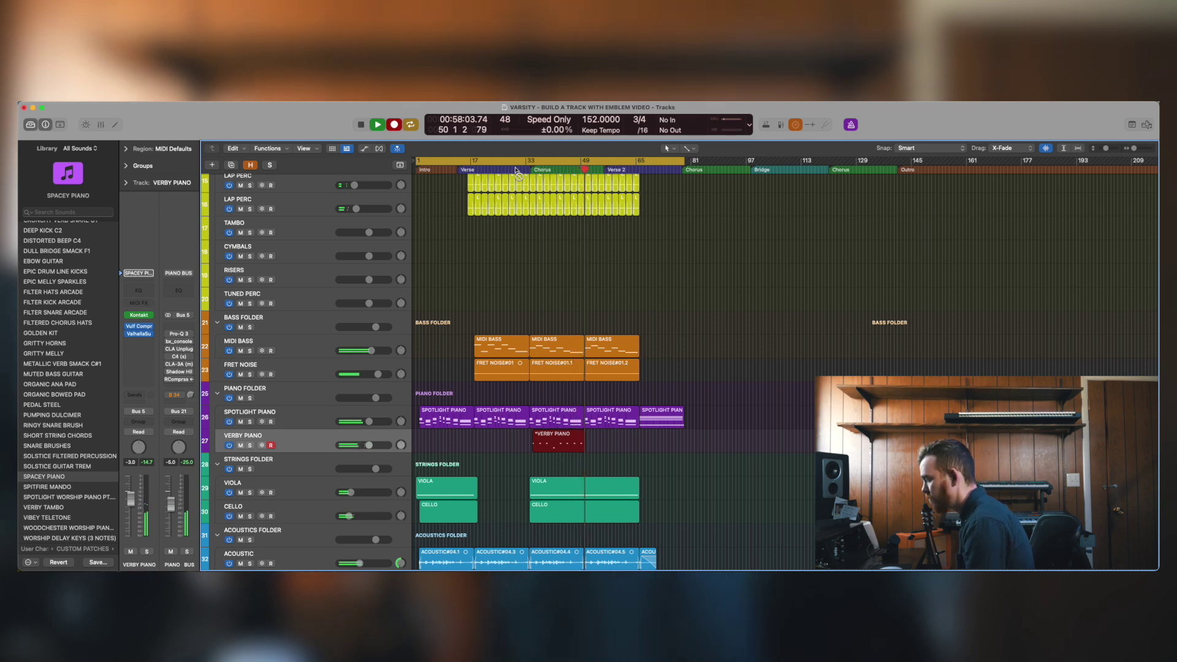
key(space)
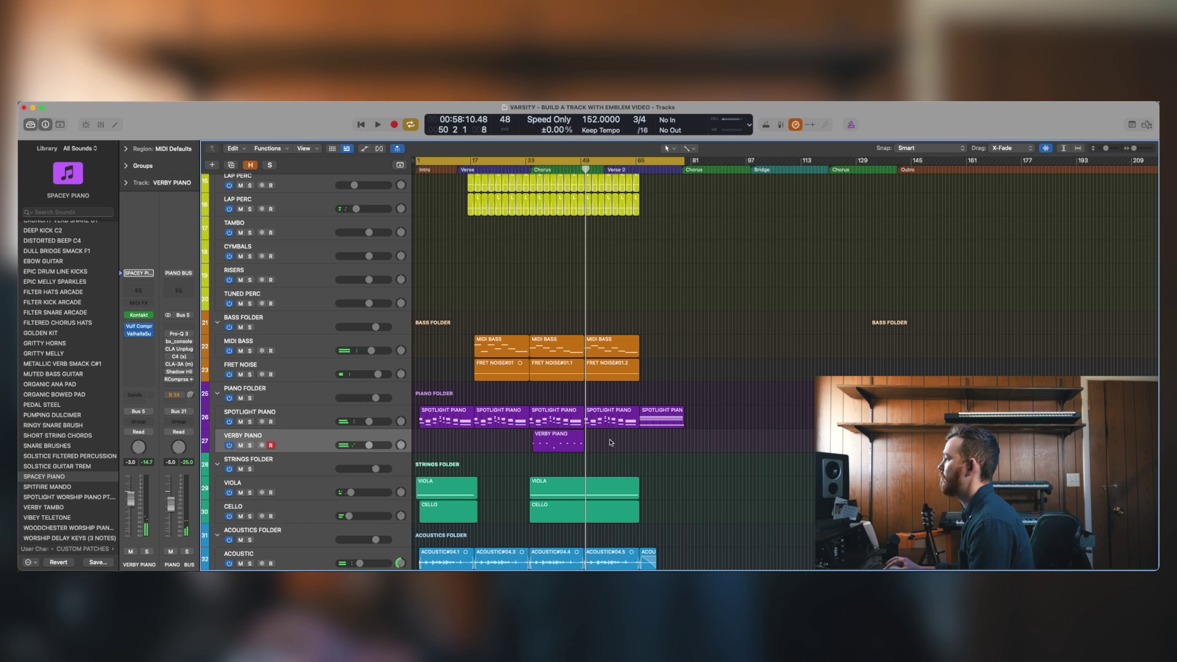
Check the recorded VERBY PIANO notes and repeat the region twice, back to back after the original
double_click(559, 441)
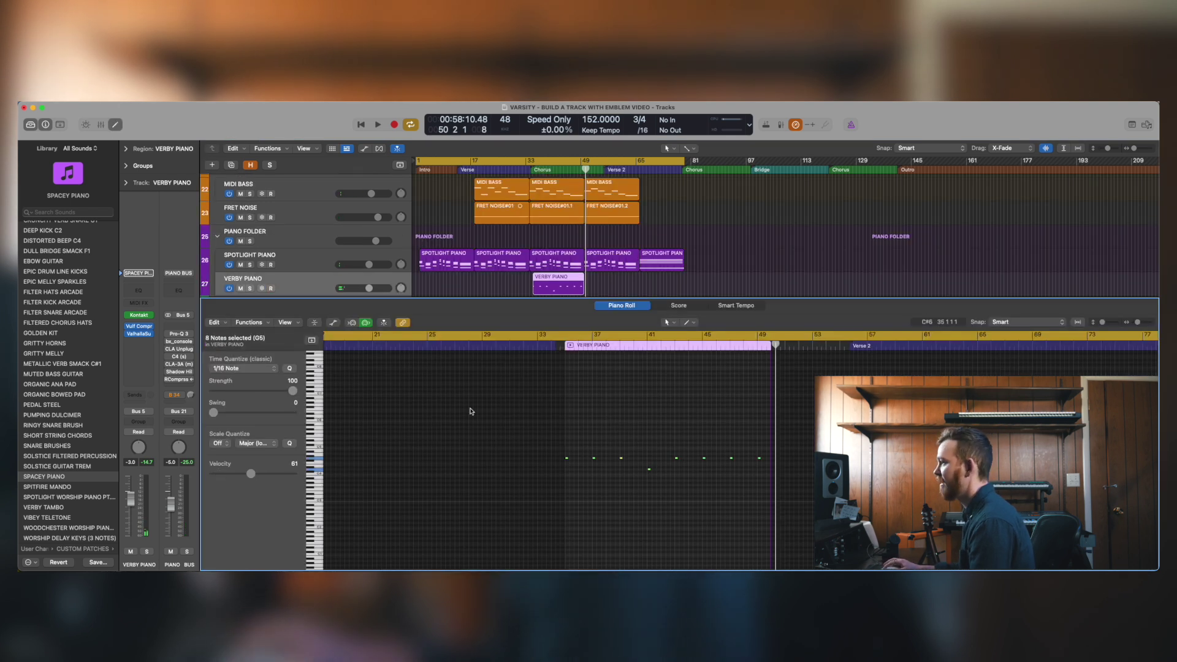
click(628, 308)
key(super+r)
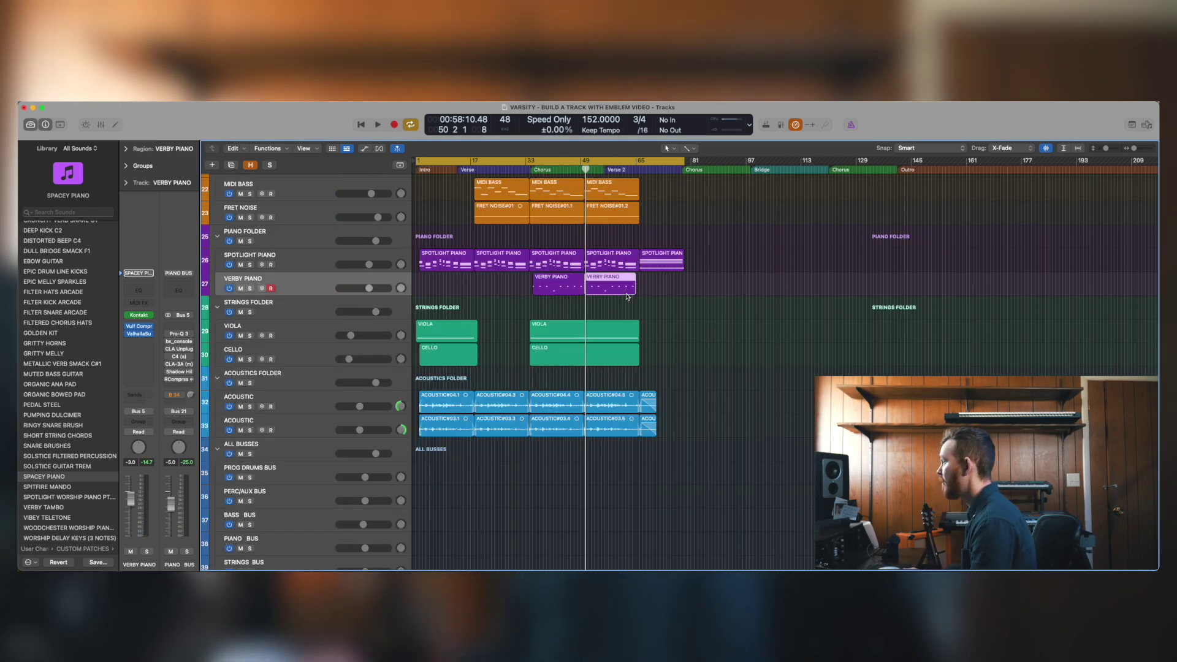
key(z)
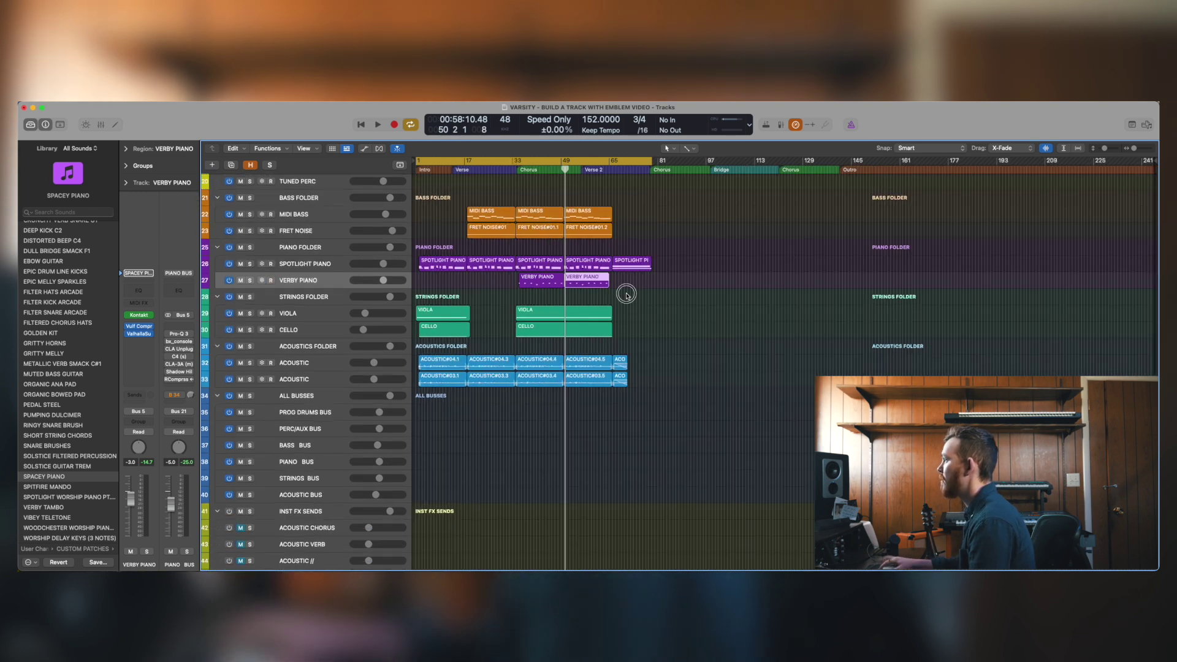
click(627, 297)
key(super+Down)
key(super+Down)
key(super+Right)
key(super+Right)
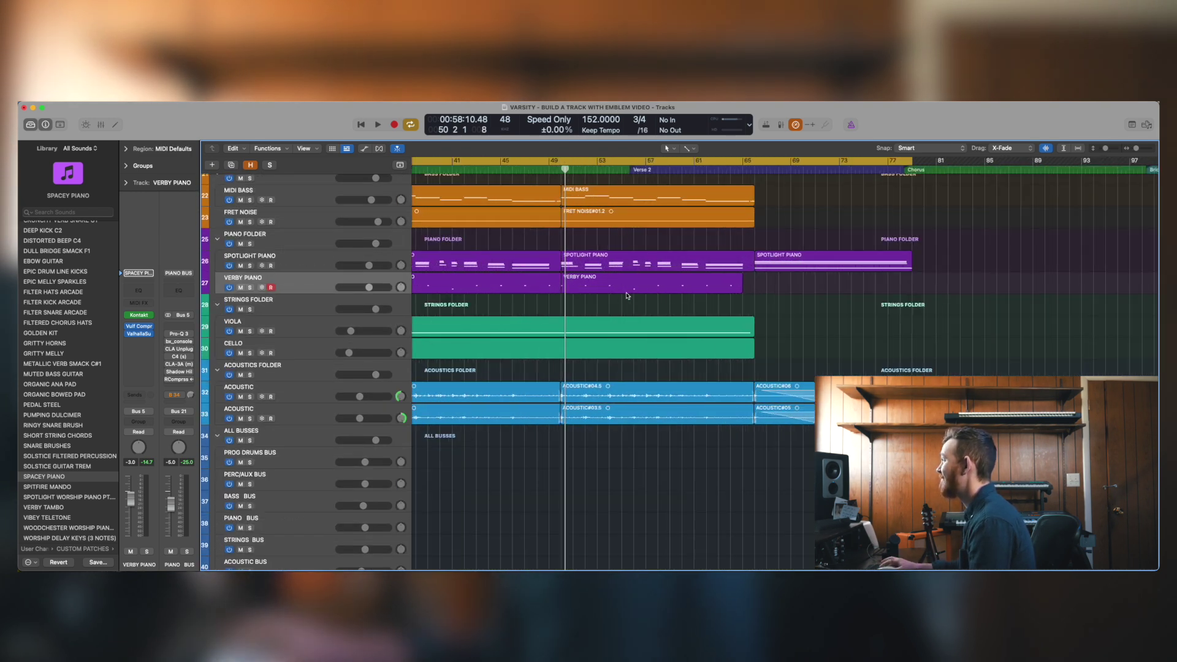
click(732, 283)
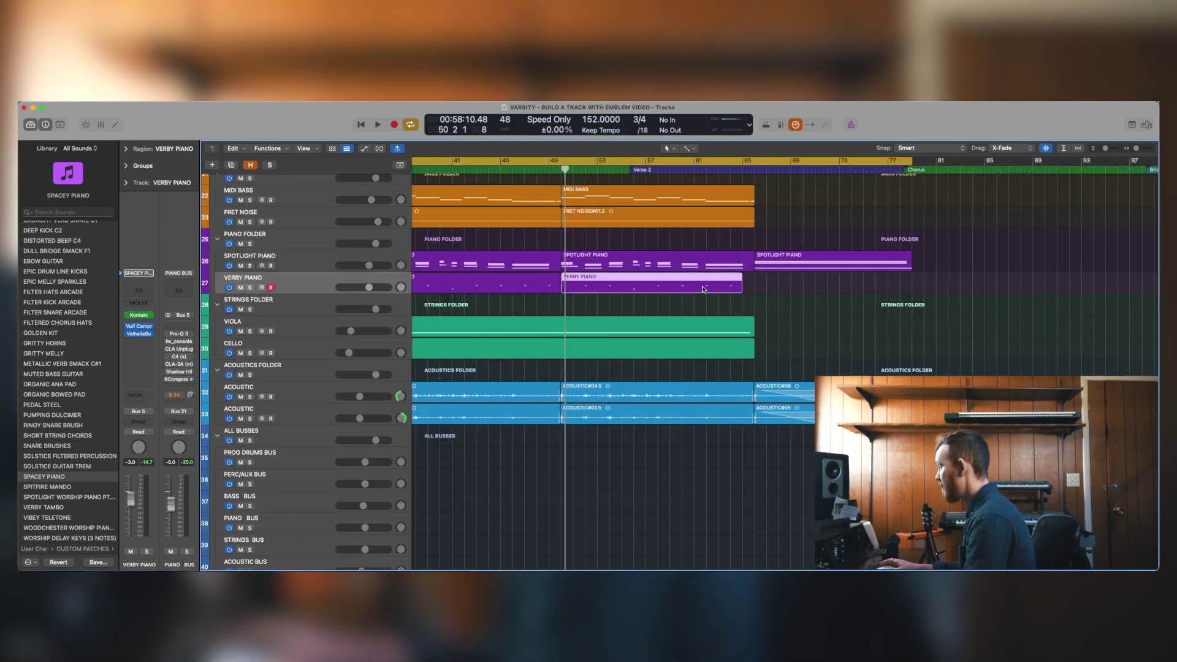
key(super+r)
Delete all but the opening note from the last VERBY PIANO region
key(p)
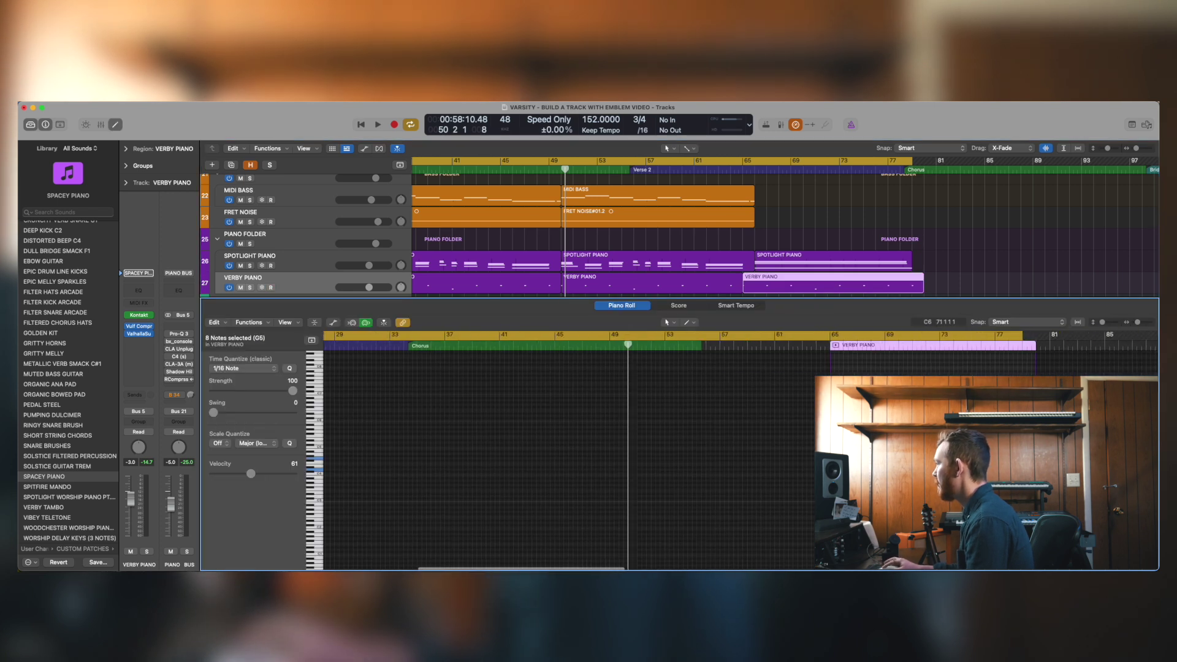
drag(822, 480, 849, 455)
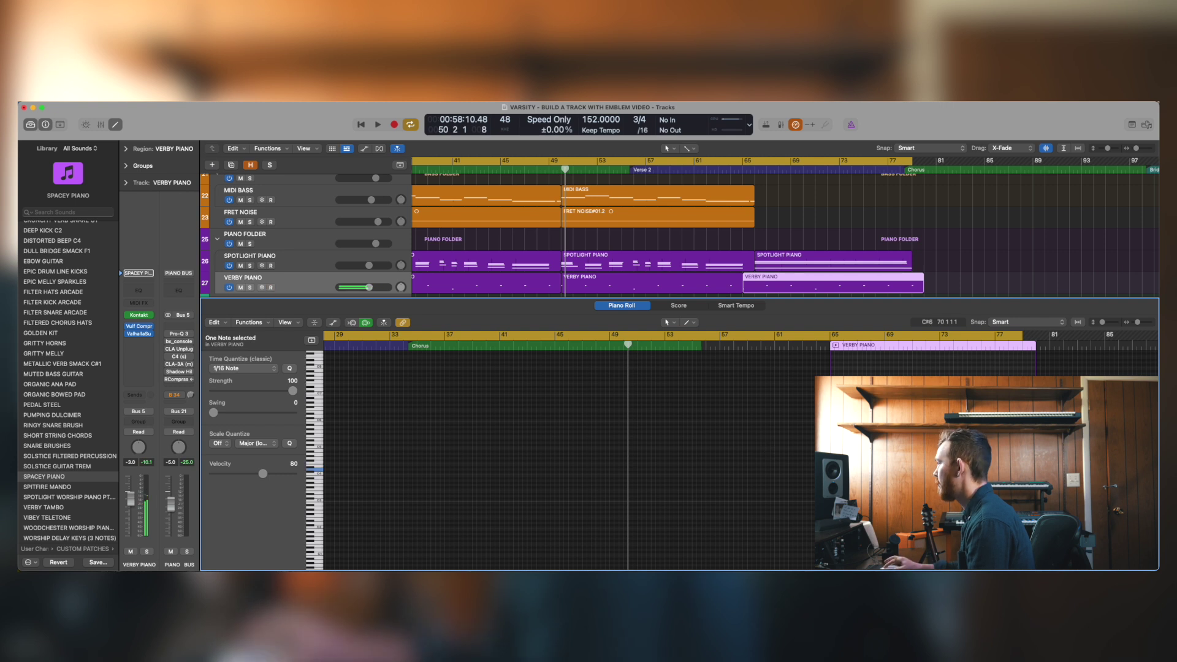
key(super+a)
key(Delete)
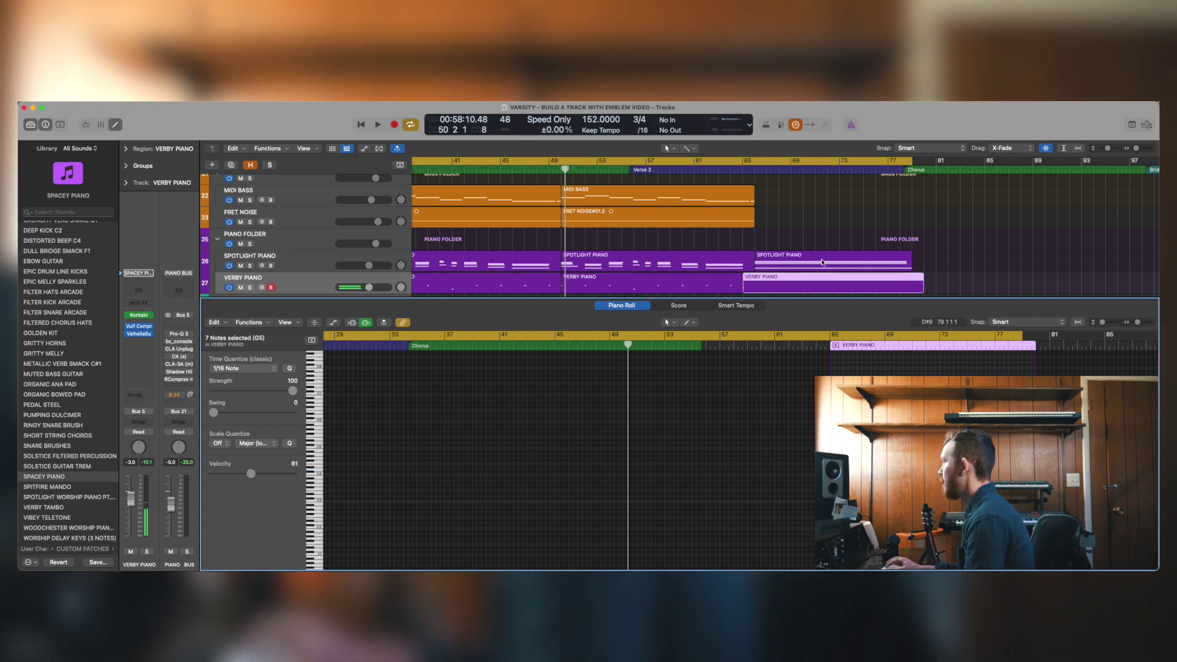
Shift the last and the middle VERBY PIANO regions one bar later, so they start at bars 66 and 51
key(p)
click(809, 296)
drag(808, 287, 821, 286)
click(758, 298)
drag(636, 284, 648, 287)
scroll(686, 304, left, 8)
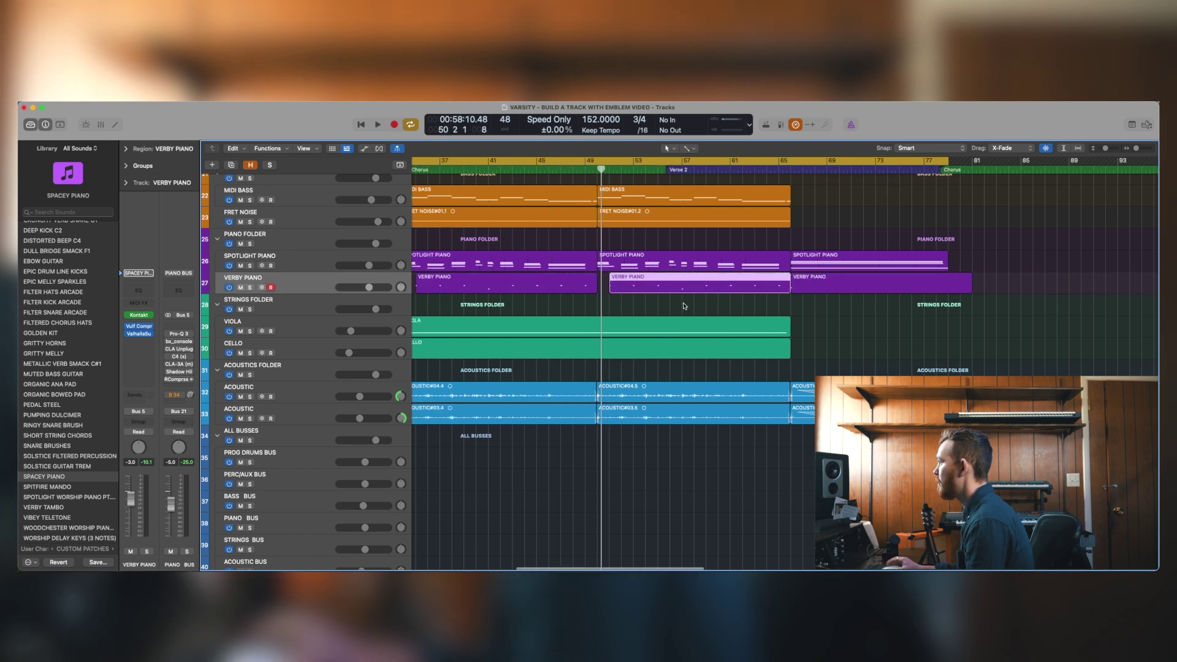
click(589, 282)
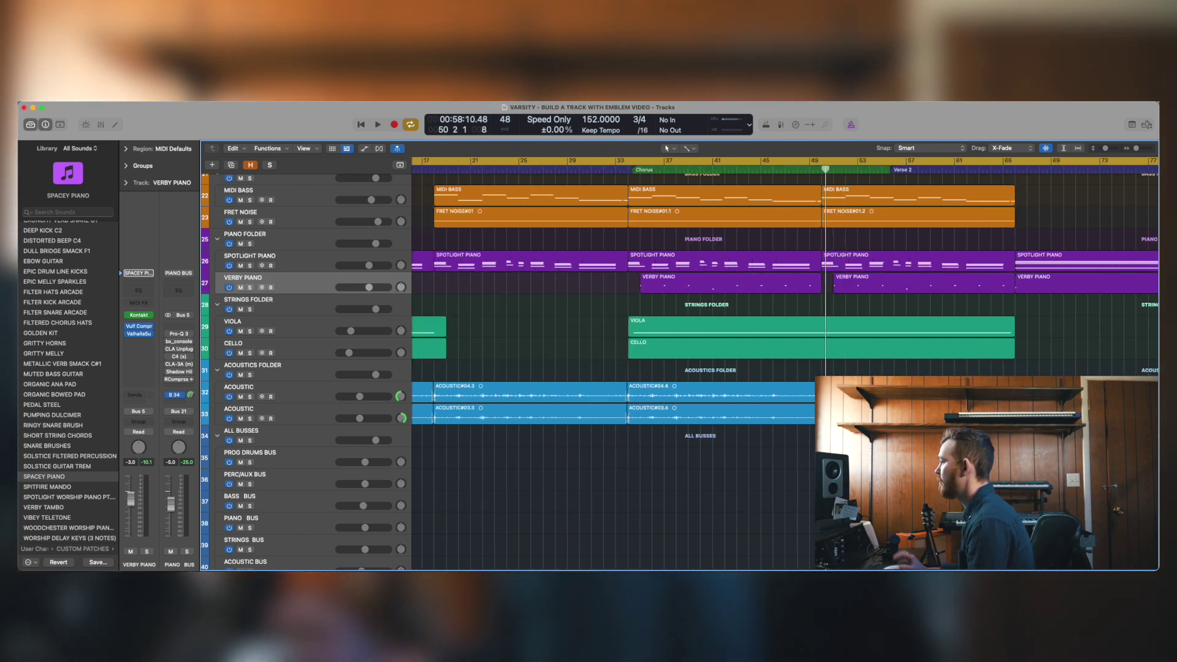